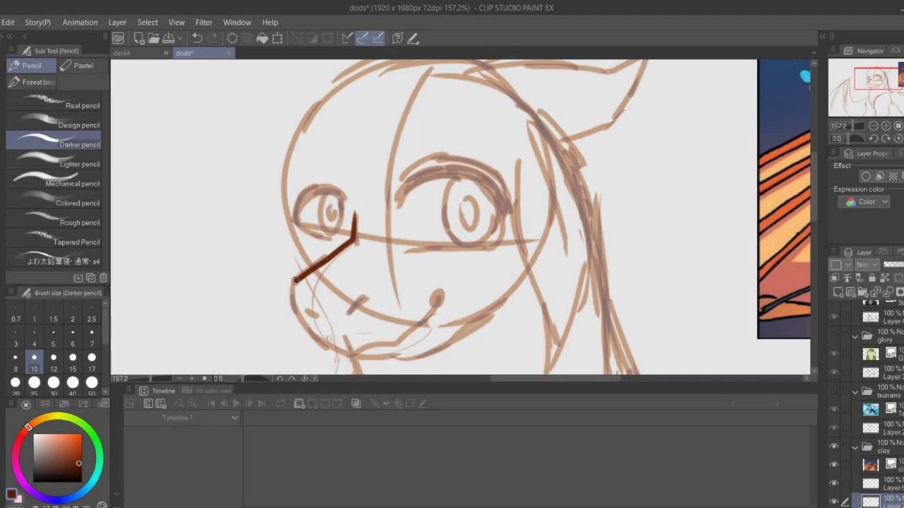
# Ink the dragon's muzzle, jaw, ear, head outline, horns, nostrils and smiling mouth in dark brown over the sketch
pyautogui.moveTo(416, 356); pyautogui.dragTo(521, 281)
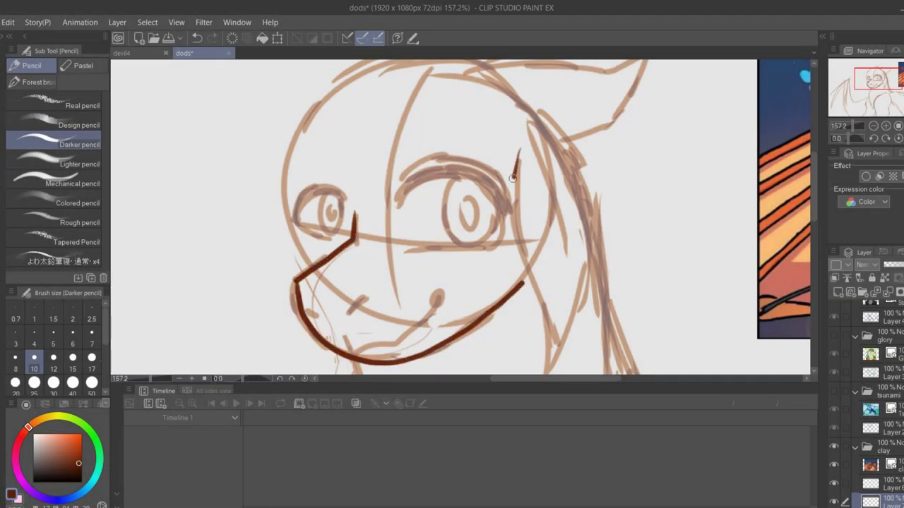
pyautogui.moveTo(509, 200)
pyautogui.mouseDown()
pyautogui.moveTo(554, 372)
pyautogui.moveTo(600, 238)
pyautogui.moveTo(546, 132)
pyautogui.mouseUp()
pyautogui.moveTo(878, 80); pyautogui.dragTo(880, 76)
pyautogui.moveTo(275, 290)
pyautogui.mouseDown()
pyautogui.moveTo(311, 161)
pyautogui.moveTo(442, 123)
pyautogui.moveTo(545, 114)
pyautogui.moveTo(599, 143)
pyautogui.mouseUp()
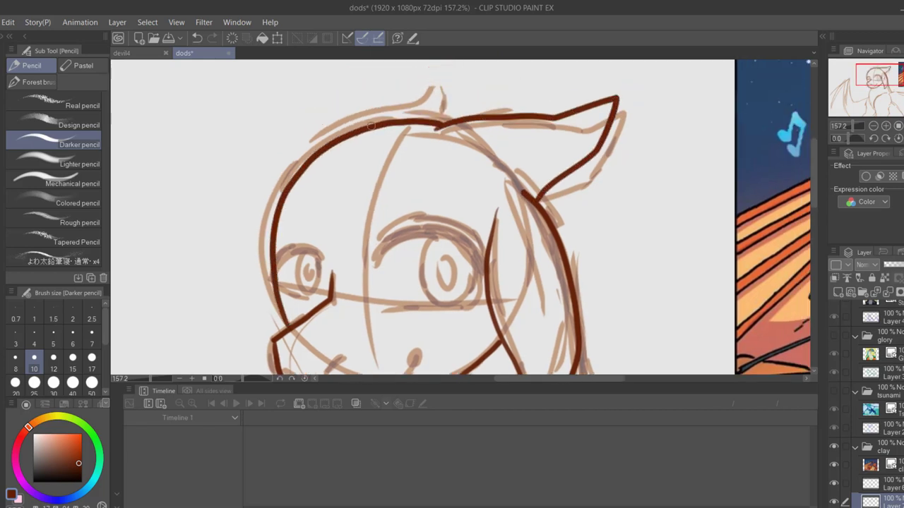
pyautogui.moveTo(371, 125); pyautogui.dragTo(495, 76)
pyautogui.click(876, 83)
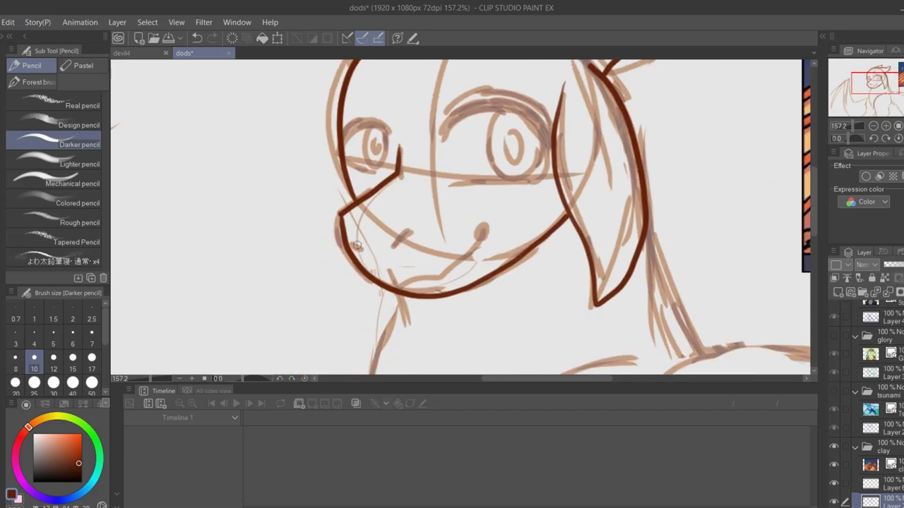
pyautogui.moveTo(403, 286); pyautogui.dragTo(483, 245)
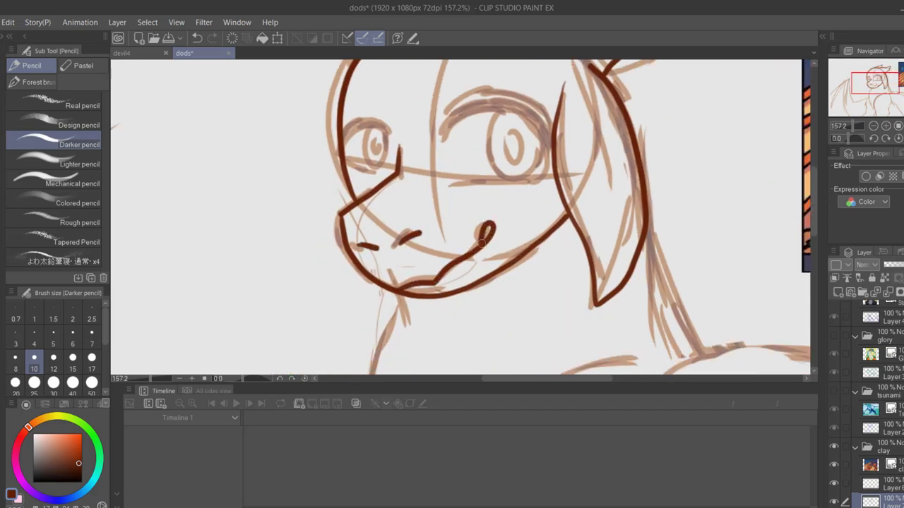
# Ink the larger near eye with a thick upper lid, lower lid, round iris and pupil
pyautogui.moveTo(875, 83)
pyautogui.mouseDown()
pyautogui.moveTo(877, 98)
pyautogui.moveTo(875, 76)
pyautogui.mouseUp()
pyautogui.moveTo(852, 126); pyautogui.dragTo(855, 127)
pyautogui.moveTo(429, 247)
pyautogui.mouseDown()
pyautogui.moveTo(473, 201)
pyautogui.moveTo(572, 228)
pyautogui.mouseUp()
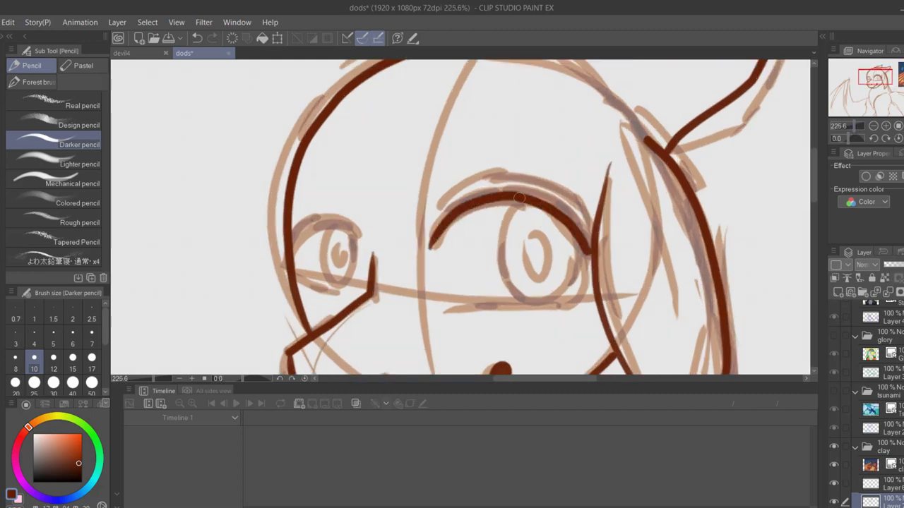
pyautogui.hotkey('ctrl', 'z')
pyautogui.moveTo(429, 247)
pyautogui.mouseDown()
pyautogui.moveTo(565, 212)
pyautogui.moveTo(592, 252)
pyautogui.mouseUp()
pyautogui.moveTo(446, 310); pyautogui.dragTo(593, 299)
pyautogui.hotkey('ctrl', 'z')
pyautogui.moveTo(445, 310); pyautogui.dragTo(578, 308)
pyautogui.moveTo(527, 204)
pyautogui.mouseDown()
pyautogui.moveTo(496, 248)
pyautogui.moveTo(579, 259)
pyautogui.mouseUp()
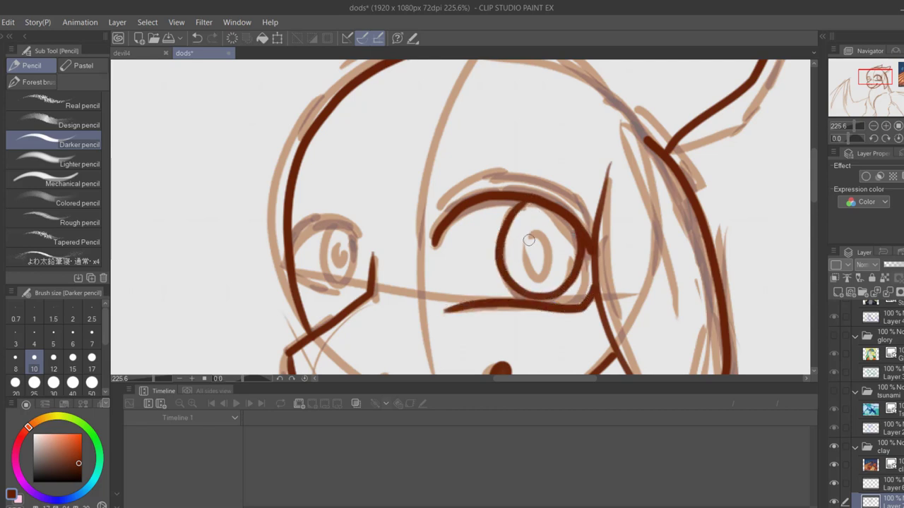
pyautogui.moveTo(529, 236); pyautogui.dragTo(538, 231)
pyautogui.moveTo(434, 242)
pyautogui.mouseDown()
pyautogui.moveTo(586, 234)
pyautogui.moveTo(537, 189)
pyautogui.moveTo(453, 217)
pyautogui.mouseUp()
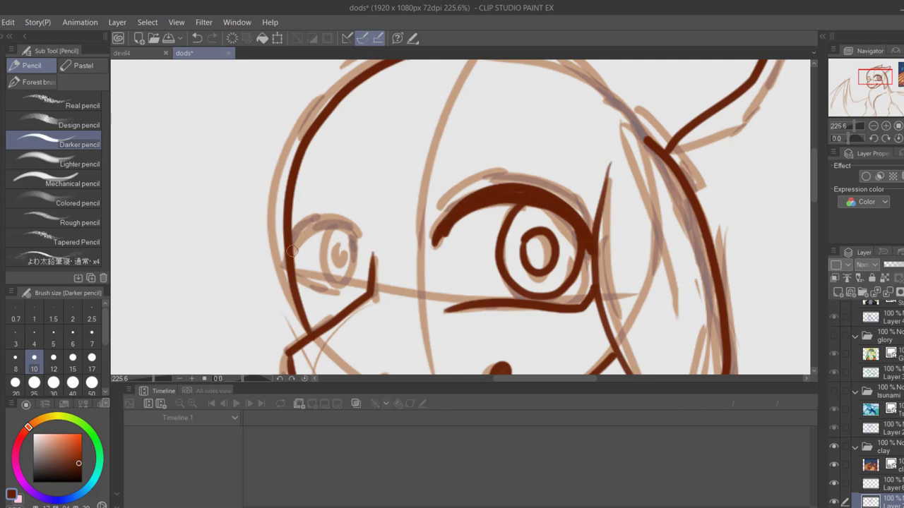
# Ink the smaller far eye with its thick upper lid, lower lid, iris and pupil
pyautogui.moveTo(291, 248)
pyautogui.mouseDown()
pyautogui.moveTo(364, 239)
pyautogui.moveTo(311, 226)
pyautogui.mouseUp()
pyautogui.moveTo(297, 275)
pyautogui.mouseDown()
pyautogui.moveTo(335, 292)
pyautogui.moveTo(334, 251)
pyautogui.mouseUp()
pyautogui.hotkey('ctrl', 'z')
# Ink the rounded shoulder curve and the edges of the near foreleg over the sketch
pyautogui.moveTo(889, 85); pyautogui.dragTo(877, 97)
pyautogui.moveTo(855, 126); pyautogui.dragTo(852, 127)
pyautogui.moveTo(876, 103); pyautogui.dragTo(878, 105)
pyautogui.moveTo(546, 96); pyautogui.dragTo(433, 157)
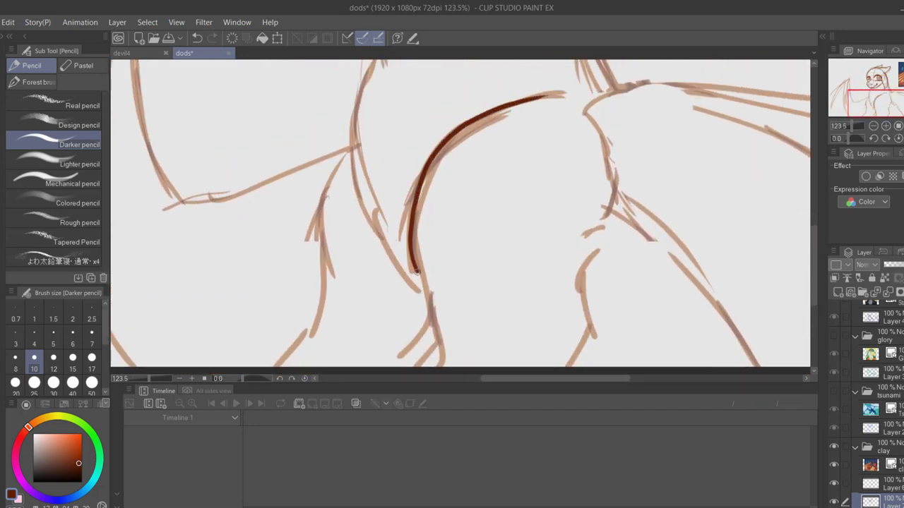
# Ink the front of the neck down through the chest, plus the outline of the far foreleg
pyautogui.moveTo(883, 92); pyautogui.dragTo(875, 86)
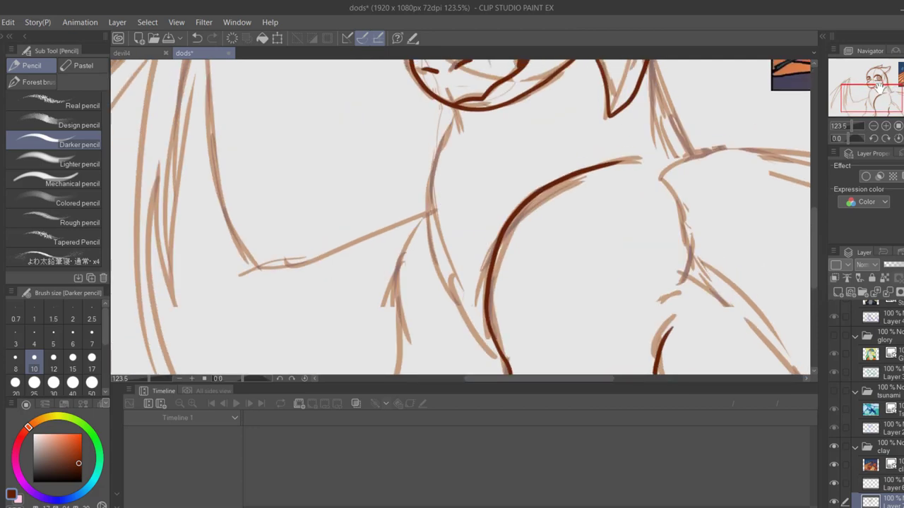
pyautogui.moveTo(447, 144); pyautogui.dragTo(452, 341)
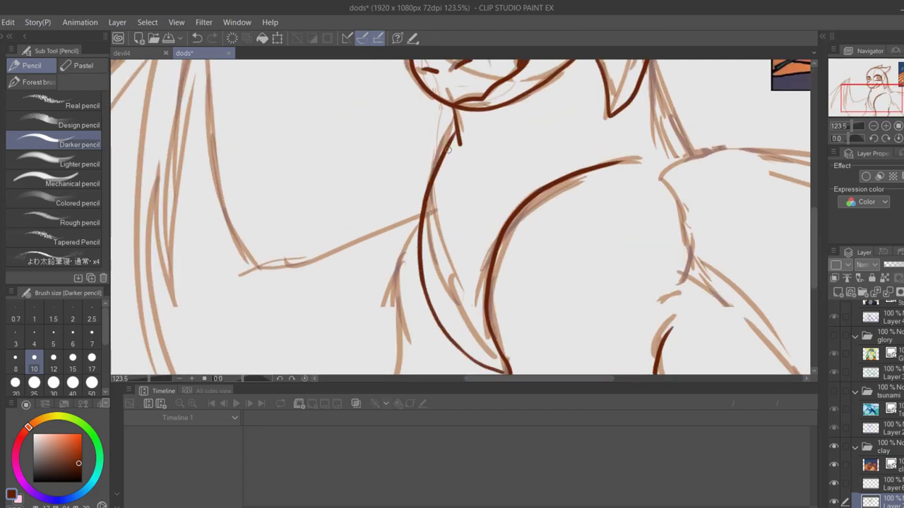
pyautogui.hotkey('ctrl', 'z')
pyautogui.moveTo(453, 127); pyautogui.dragTo(439, 289)
pyautogui.hotkey('ctrl', 'z')
pyautogui.moveTo(457, 132)
pyautogui.mouseDown()
pyautogui.moveTo(433, 268)
pyautogui.moveTo(500, 355)
pyautogui.mouseUp()
pyautogui.moveTo(872, 96); pyautogui.dragTo(870, 103)
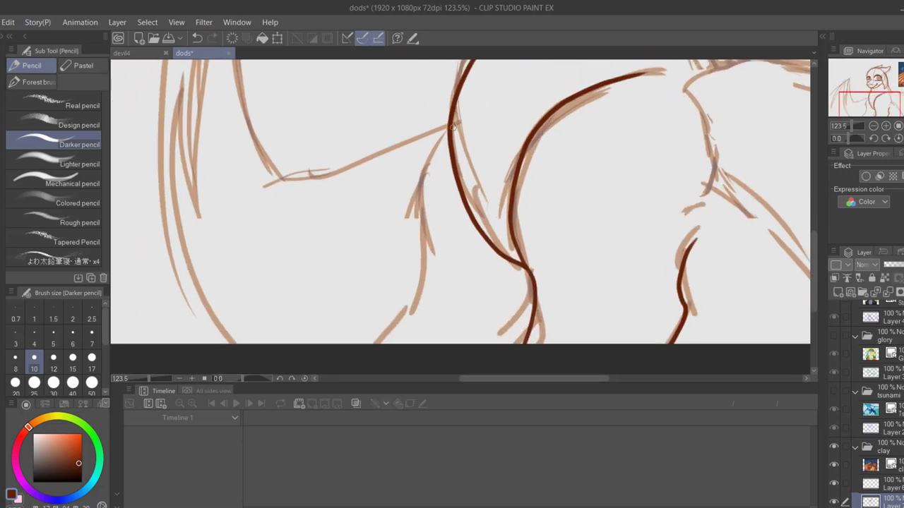
pyautogui.moveTo(449, 128)
pyautogui.mouseDown()
pyautogui.moveTo(419, 260)
pyautogui.moveTo(385, 344)
pyautogui.mouseUp()
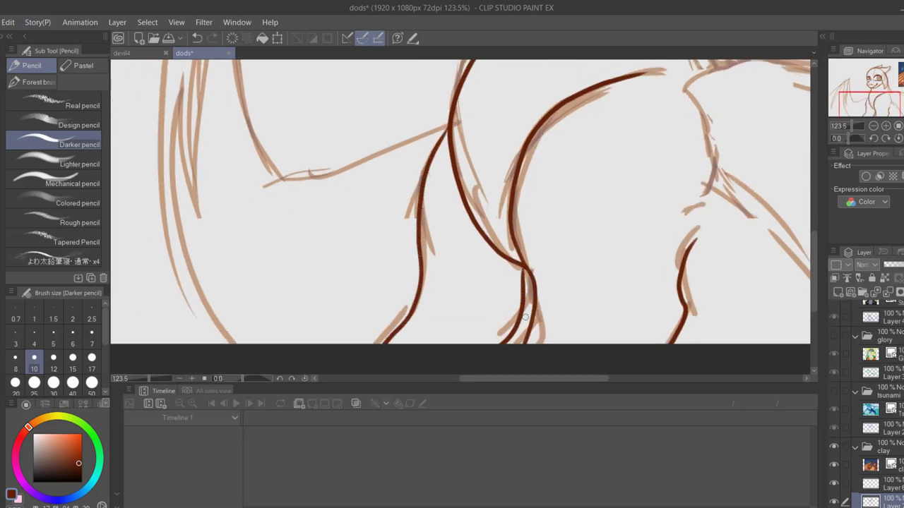
# Ink the back of the neck from the ear to the wing base and hide the reference image layer
pyautogui.moveTo(887, 96); pyautogui.dragTo(889, 84)
pyautogui.moveTo(854, 126); pyautogui.dragTo(849, 128)
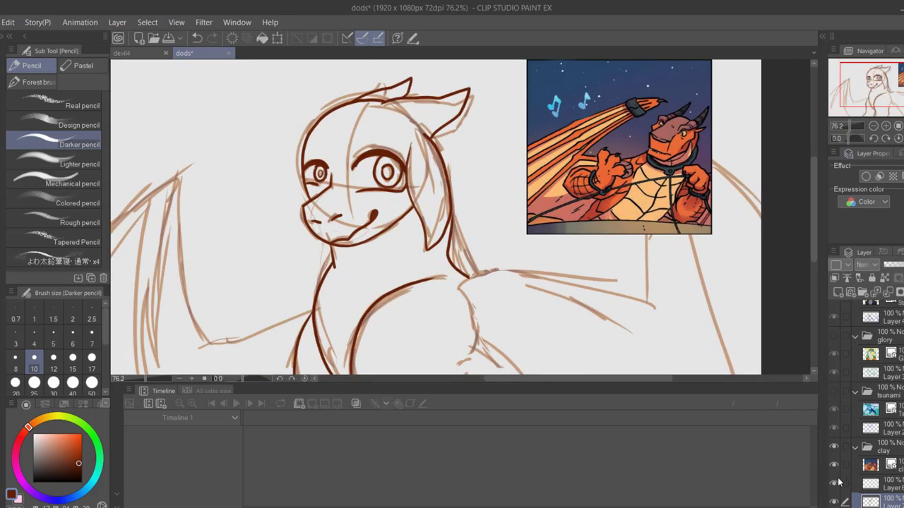
pyautogui.scroll(-2, 873, 466)
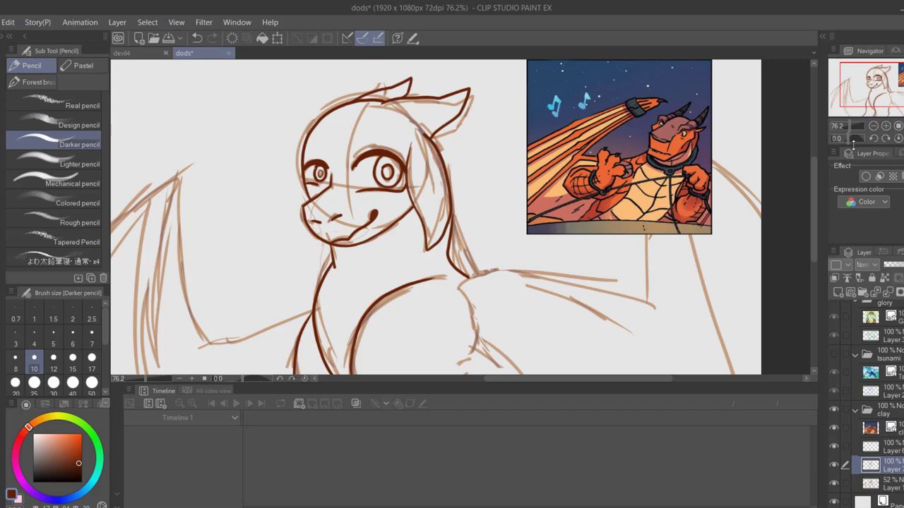
pyautogui.click(854, 128)
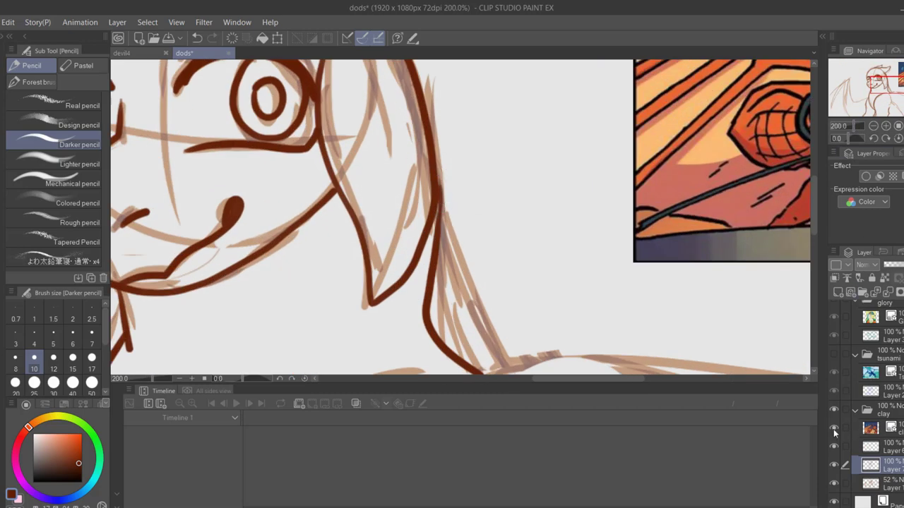
pyautogui.moveTo(852, 126); pyautogui.dragTo(844, 126)
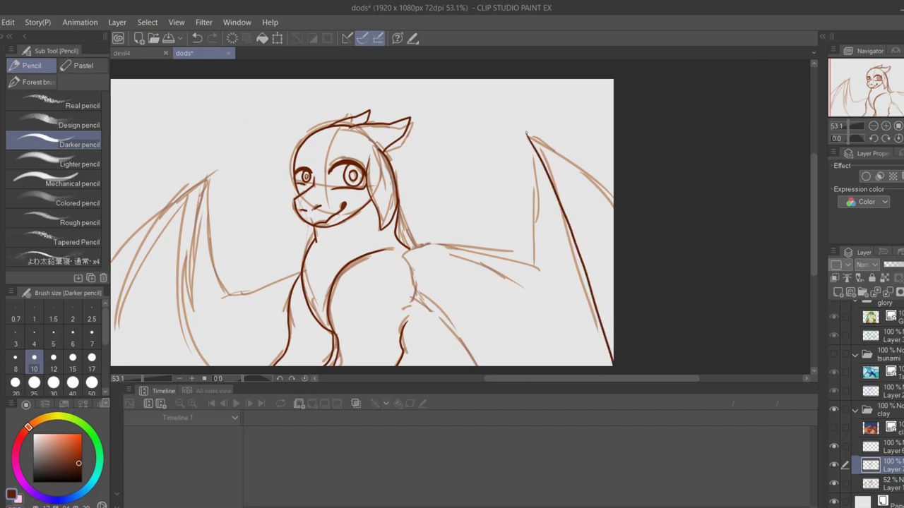
# Ink the outline of the wing on the right side of the drawing and the back contour below it
pyautogui.hotkey('ctrl', 'z')
pyautogui.hotkey('ctrl', 'z')
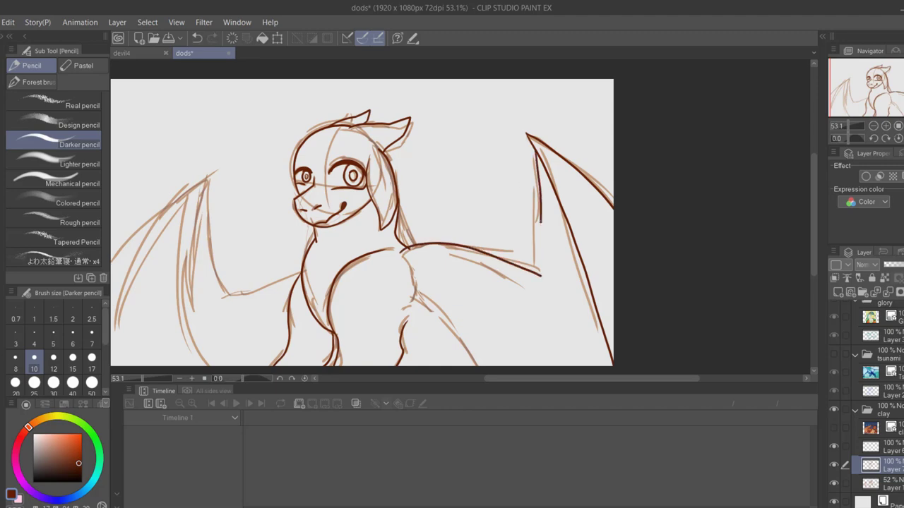
pyautogui.scroll(5, 515, 282)
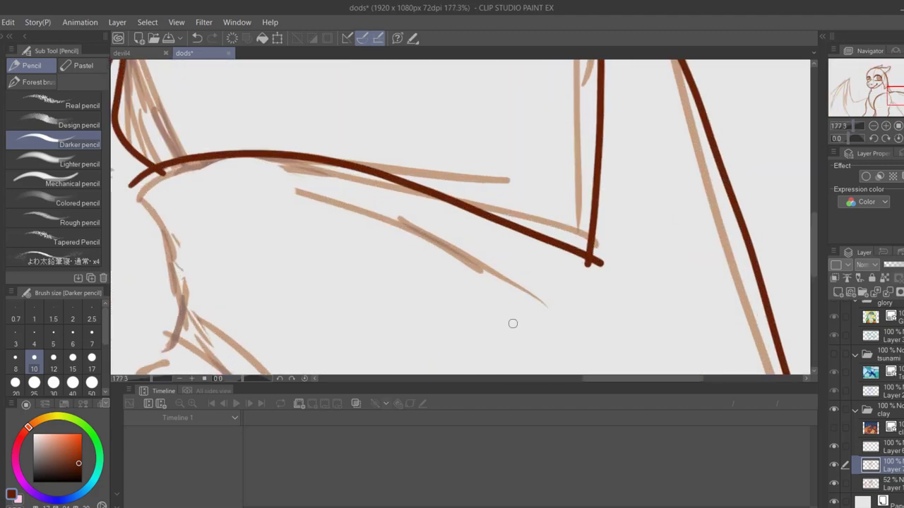
pyautogui.scroll(-3, 802, 159)
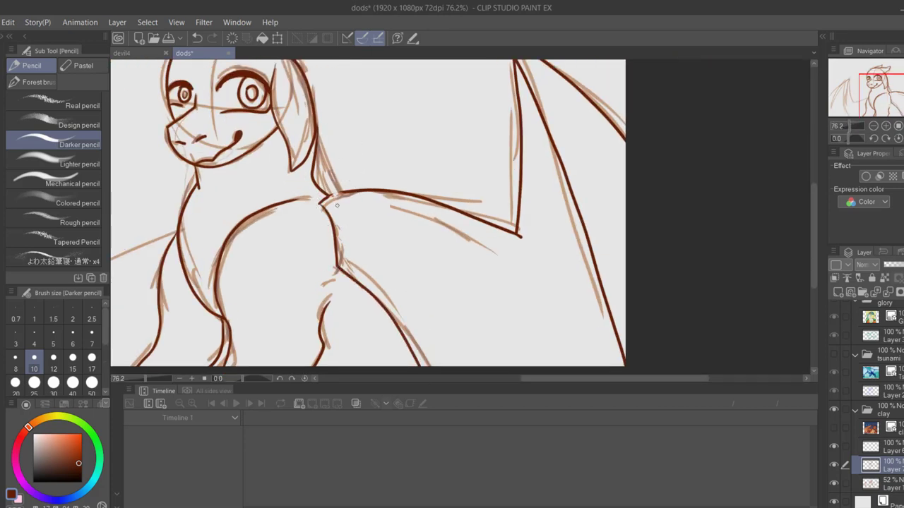
# Ink the arm, tip and long finger lines of the wing on the left side of the drawing, and save the file
pyautogui.moveTo(349, 181); pyautogui.dragTo(603, 185)
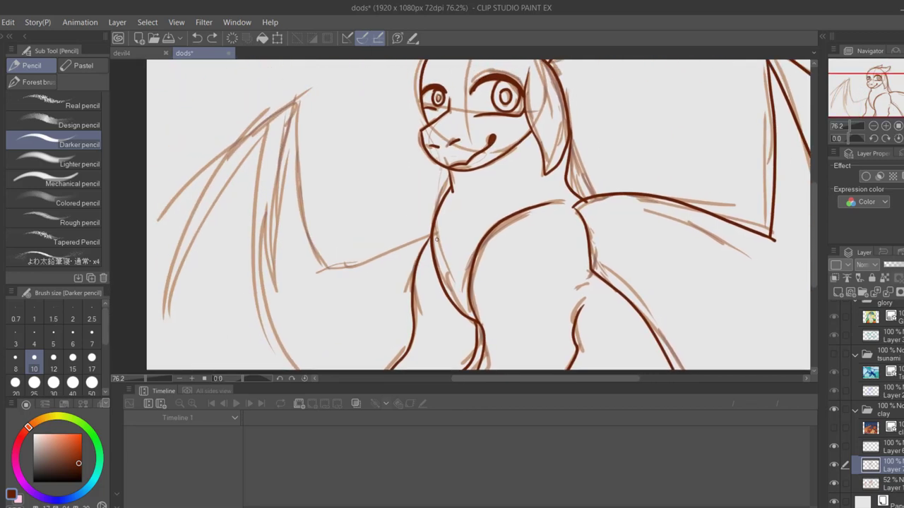
pyautogui.moveTo(380, 252); pyautogui.dragTo(279, 270)
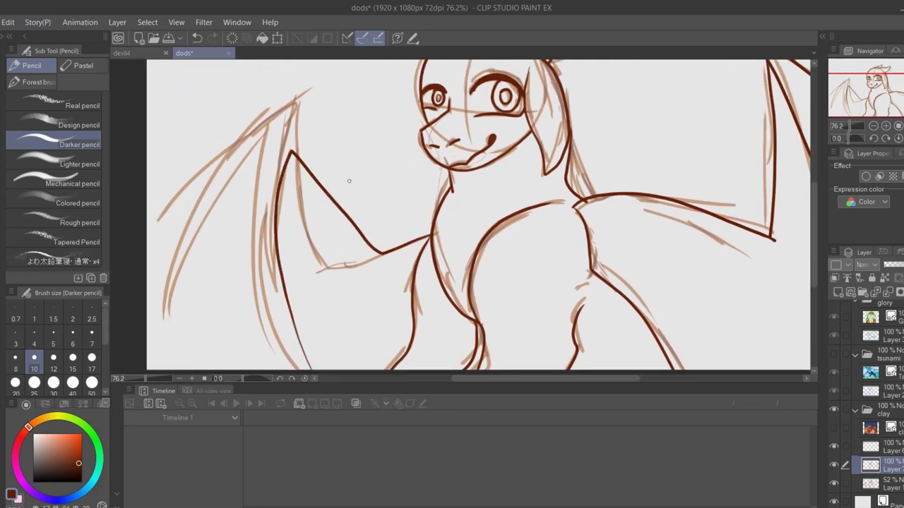
pyautogui.hotkey('ctrl', 'z')
pyautogui.moveTo(381, 252)
pyautogui.mouseDown()
pyautogui.moveTo(301, 163)
pyautogui.moveTo(255, 370)
pyautogui.mouseUp()
pyautogui.moveTo(301, 165); pyautogui.dragTo(373, 371)
pyautogui.moveTo(876, 89); pyautogui.dragTo(882, 83)
pyautogui.hotkey('ctrl', 's')
# Using brush size 7, draw the horn base line, the line dividing neck from throat, and the underside line behind the foreleg
pyautogui.moveTo(849, 127); pyautogui.dragTo(853, 128)
pyautogui.moveTo(880, 83); pyautogui.dragTo(881, 75)
pyautogui.click(89, 336)
pyautogui.moveTo(499, 167); pyautogui.dragTo(515, 185)
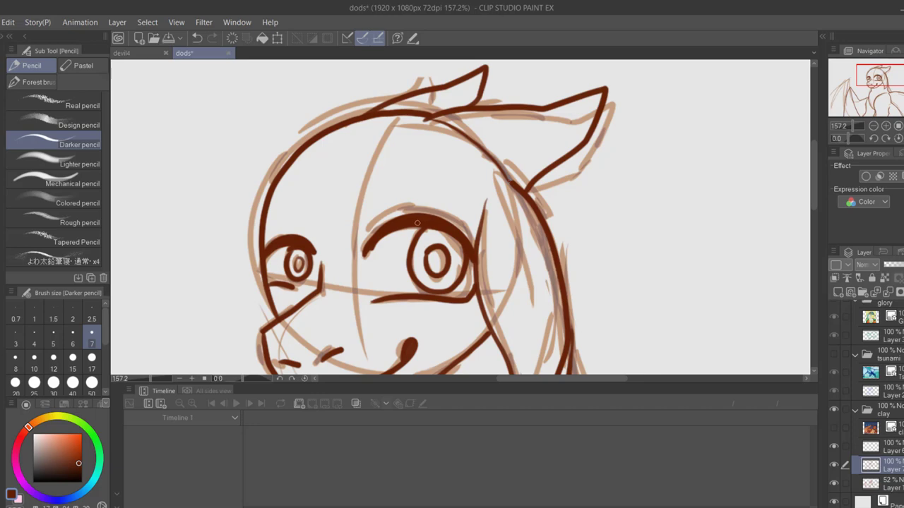
pyautogui.moveTo(425, 213); pyautogui.dragTo(504, 168)
pyautogui.moveTo(881, 76); pyautogui.dragTo(879, 88)
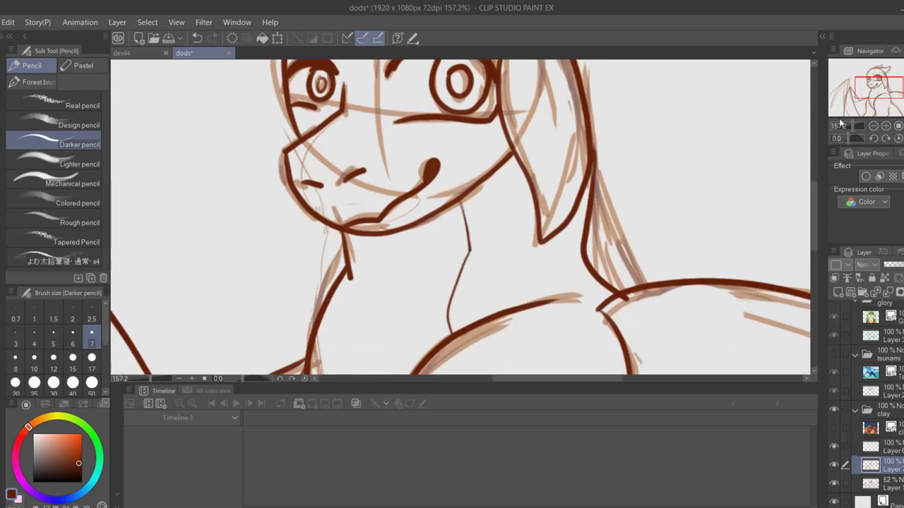
pyautogui.scroll(-5, 468, 243)
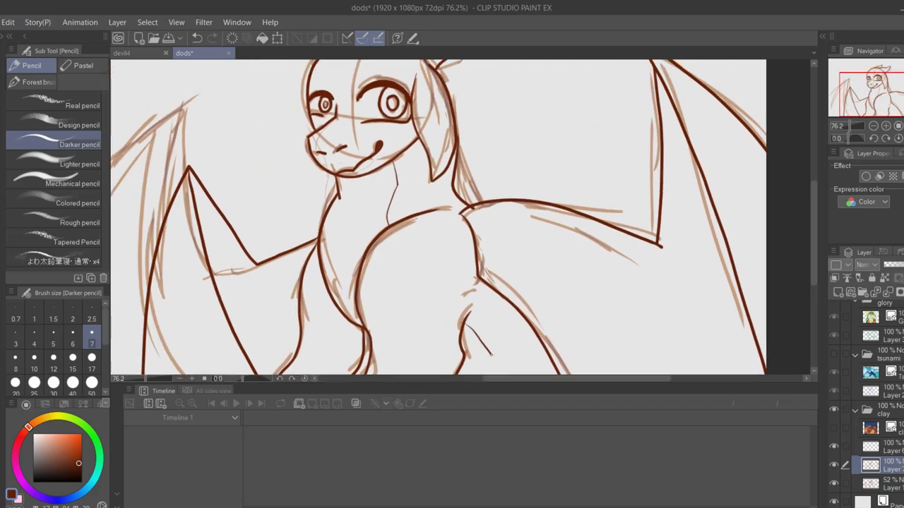
# Show the reference image again and move the empty colour layer below the line art layer in the clay folder
pyautogui.moveTo(846, 96); pyautogui.dragTo(881, 100)
pyautogui.click(833, 428)
pyautogui.click(888, 452)
pyautogui.moveTo(886, 452); pyautogui.dragTo(886, 471)
# Sample the reference dragon's orange scales as the main colour and its pale orange belly as the sub colour
pyautogui.click(883, 429)
pyautogui.press('o')
pyautogui.press('i')
pyautogui.click(737, 86)
pyautogui.click(21, 499)
pyautogui.click(735, 121)
# Auto-select the throat and underside areas from the line art and fill them with pale orange on the colour layer
pyautogui.click(891, 451)
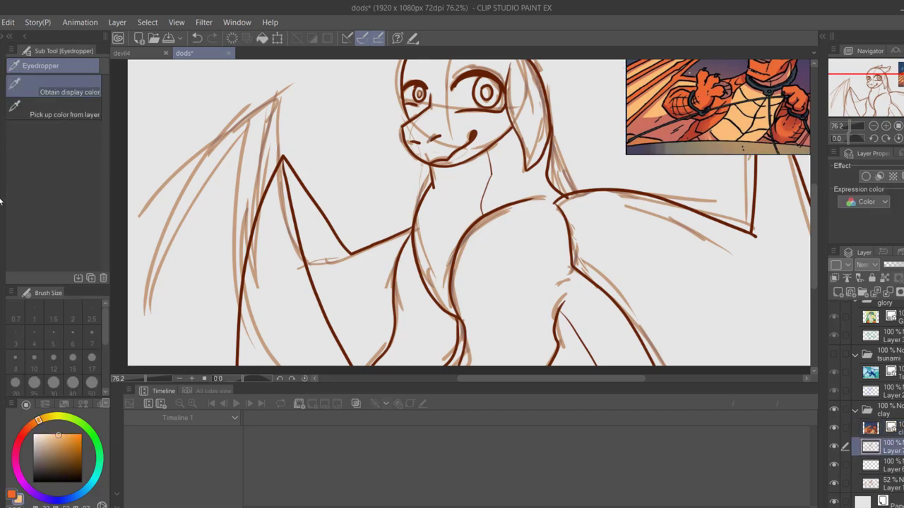
pyautogui.press('w')
pyautogui.click(472, 197)
pyautogui.keyDown('shift'); pyautogui.click(583, 362); pyautogui.keyUp('shift')
pyautogui.click(883, 466)
pyautogui.click(413, 365)
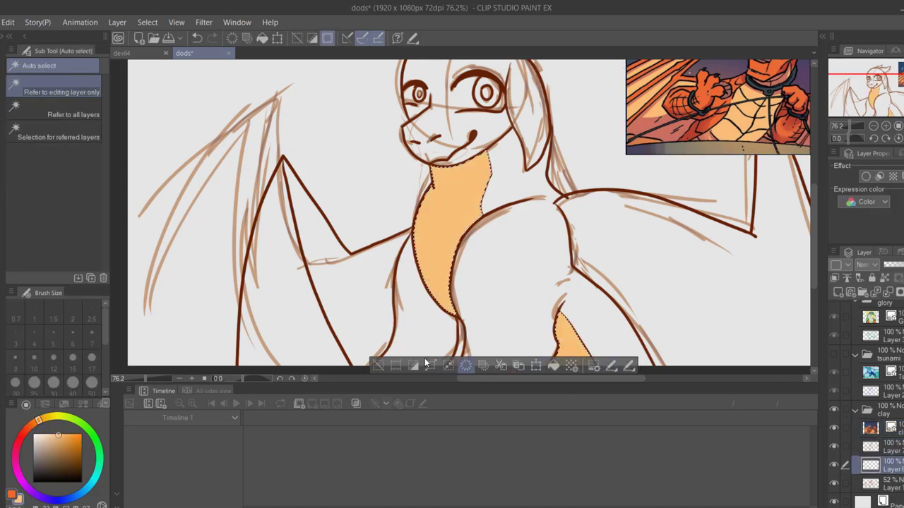
pyautogui.click(379, 365)
# Auto-select the head, body and foreleg areas from the line art and fill them with orange on the colour layer
pyautogui.click(878, 450)
pyautogui.click(528, 255)
pyautogui.keyDown('shift'); pyautogui.click(421, 315); pyautogui.keyUp('shift')
pyautogui.moveTo(880, 87); pyautogui.dragTo(879, 76)
pyautogui.click(881, 465)
pyautogui.click(12, 495)
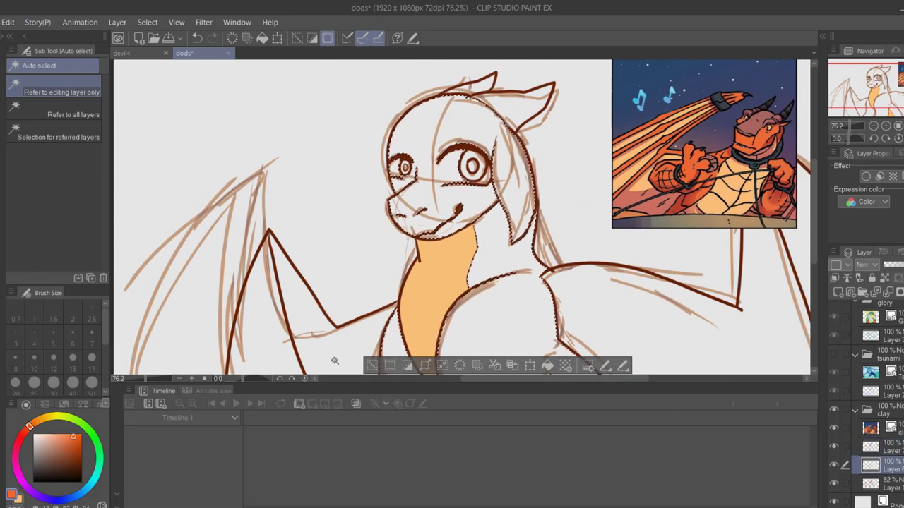
pyautogui.click(547, 366)
# Try a muted red sampled from the reference, an ochre and a dusty brown as fills for the selected body
pyautogui.press('i')
pyautogui.click(648, 205)
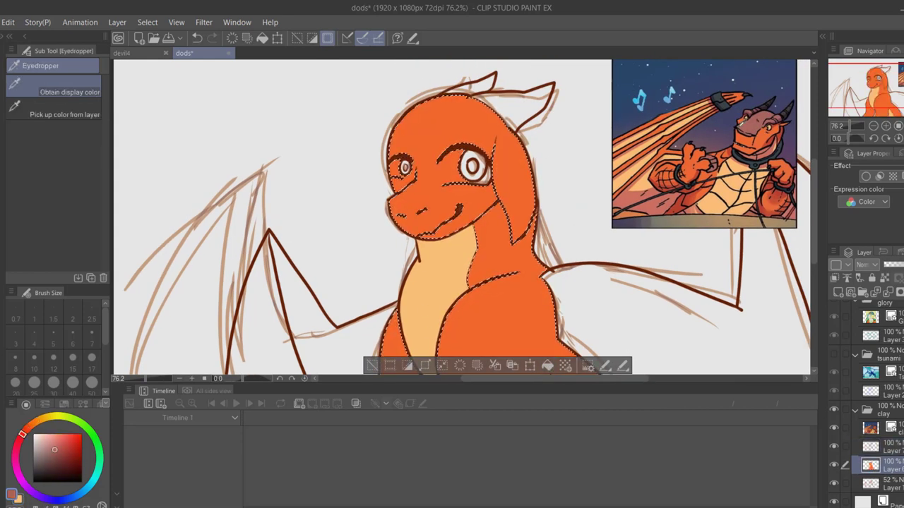
pyautogui.click(547, 365)
pyautogui.click(39, 420)
pyautogui.click(64, 448)
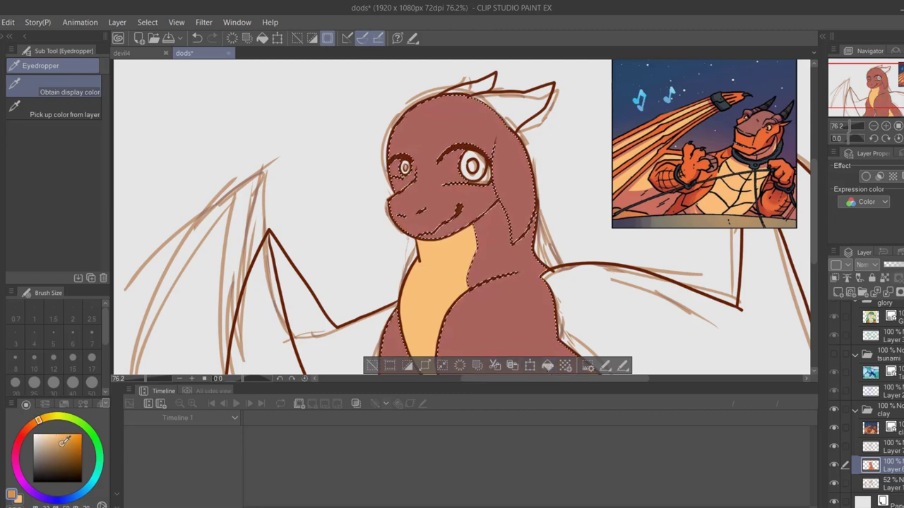
pyautogui.click(549, 367)
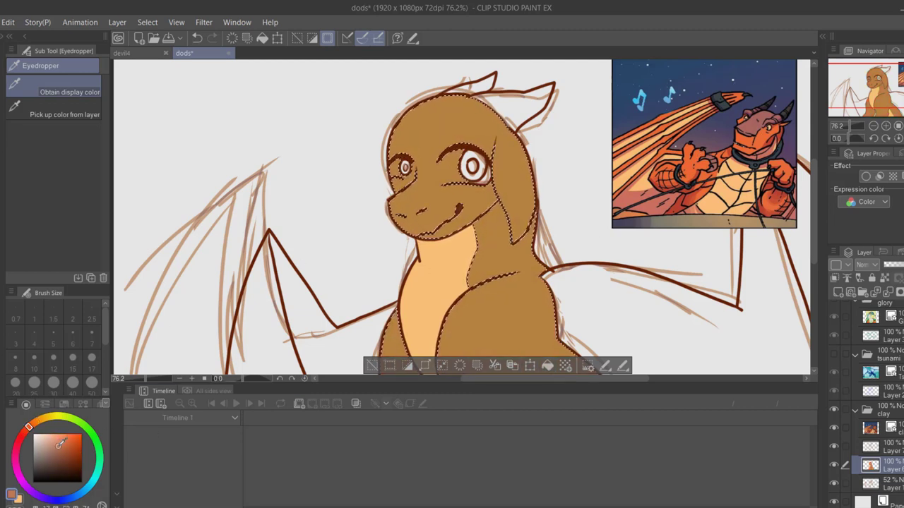
pyautogui.click(550, 366)
# Fill the selected body with a more saturated reddish brown and clear the selection
pyautogui.click(66, 452)
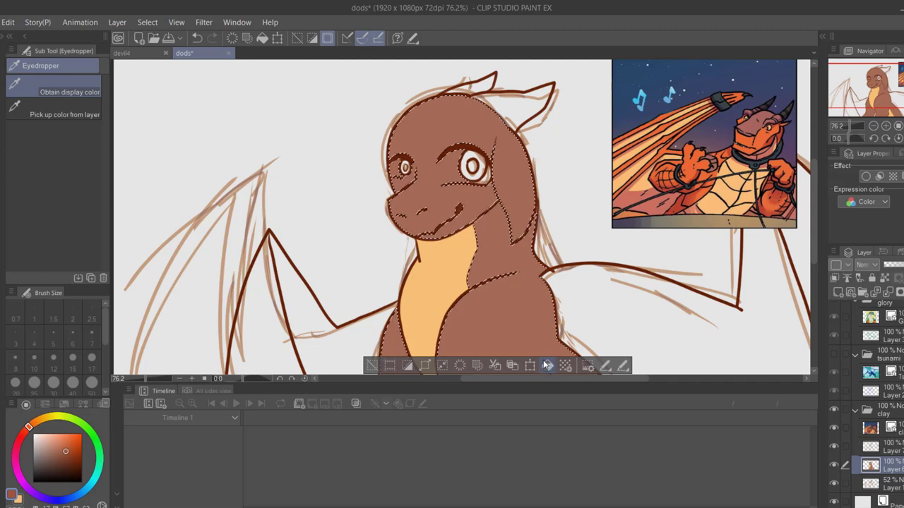
pyautogui.click(547, 366)
pyautogui.hotkey('ctrl', 'd')
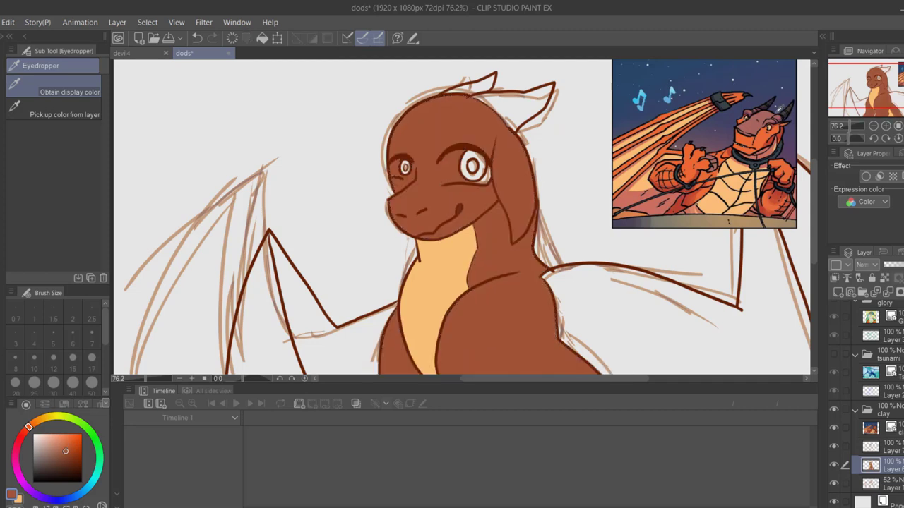
# Auto-select both horns and the outer wing sections from the line art, fill them with dark brown on the colour layer, and deselect
pyautogui.click(748, 133)
pyautogui.click(505, 254)
pyautogui.click(873, 445)
pyautogui.press('w')
pyautogui.click(514, 102)
pyautogui.keyDown('shift'); pyautogui.click(483, 86); pyautogui.keyUp('shift')
pyautogui.keyDown('shift'); pyautogui.click(804, 228); pyautogui.keyUp('shift')
pyautogui.keyDown('shift'); pyautogui.click(270, 304); pyautogui.keyUp('shift')
pyautogui.click(874, 465)
pyautogui.click(583, 366)
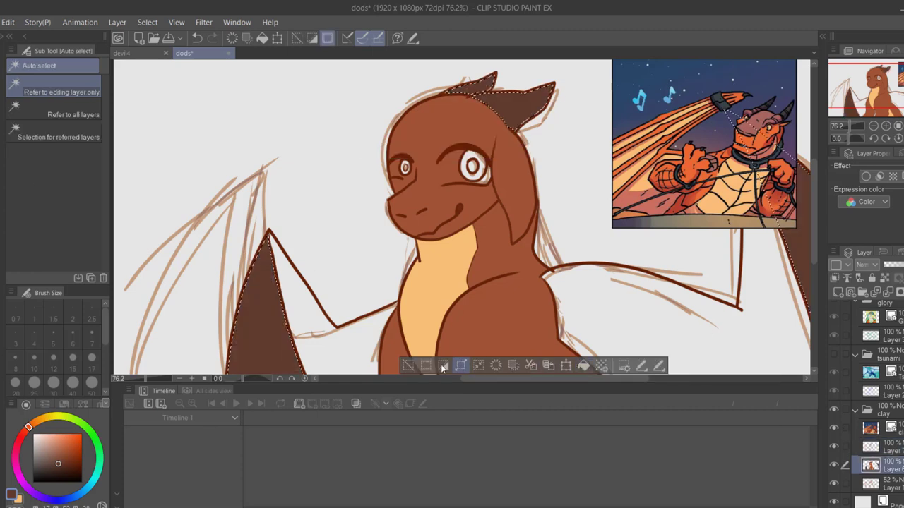
pyautogui.click(407, 365)
# Auto-select the inner membranes of both wings from the line art and fill them with light dusty brown on the colour layer
pyautogui.click(870, 441)
pyautogui.click(680, 325)
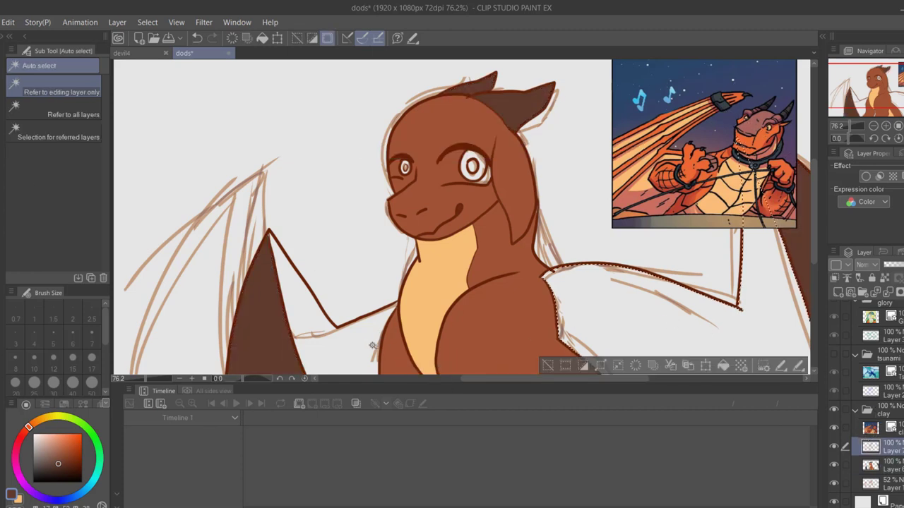
pyautogui.keyDown('shift'); pyautogui.click(371, 349); pyautogui.keyUp('shift')
pyautogui.click(876, 465)
pyautogui.click(53, 450)
pyautogui.click(605, 366)
# Try an ochre fill on the inner membranes of both wings on the colour layer and deselect
pyautogui.moveTo(749, 199); pyautogui.dragTo(715, 119)
pyautogui.click(874, 446)
pyautogui.hotkey('alt', '[')
pyautogui.press('i')
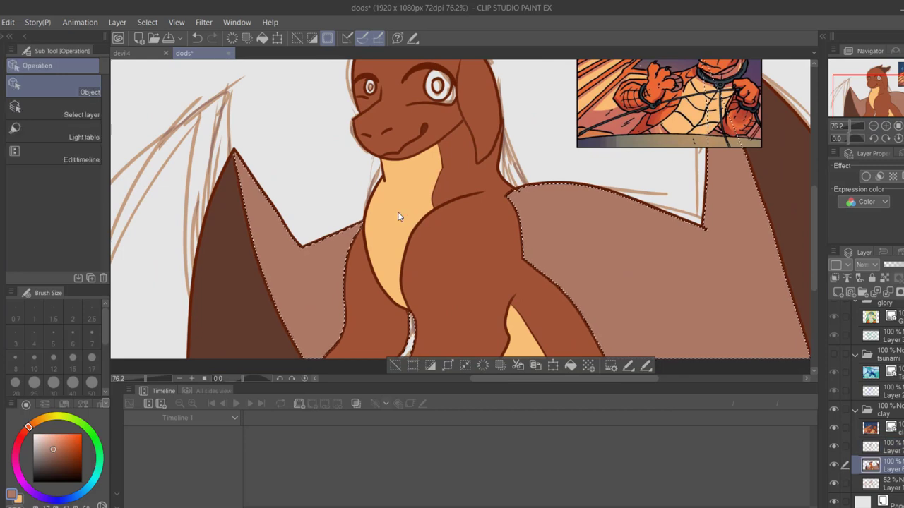
pyautogui.click(397, 216)
pyautogui.hotkey('alt', 'Delete')
pyautogui.scroll(3, 445, 313)
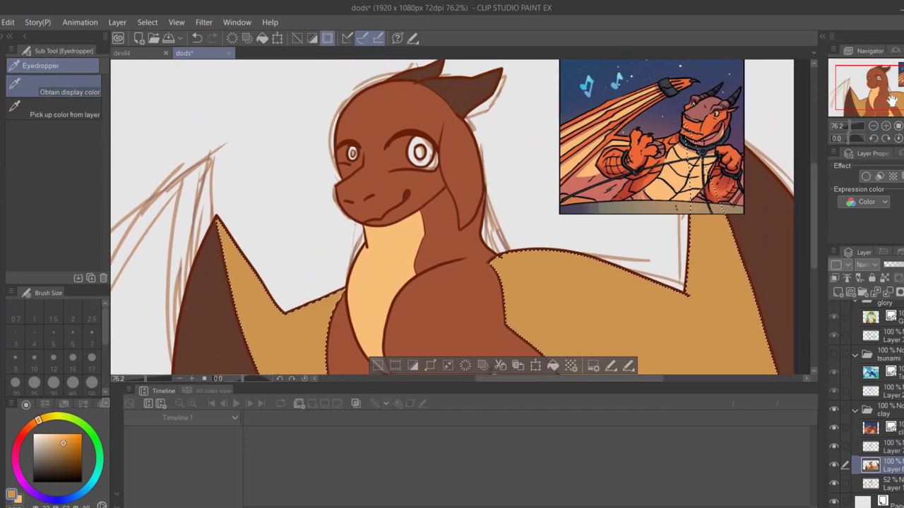
pyautogui.hotkey('ctrl', 'd')
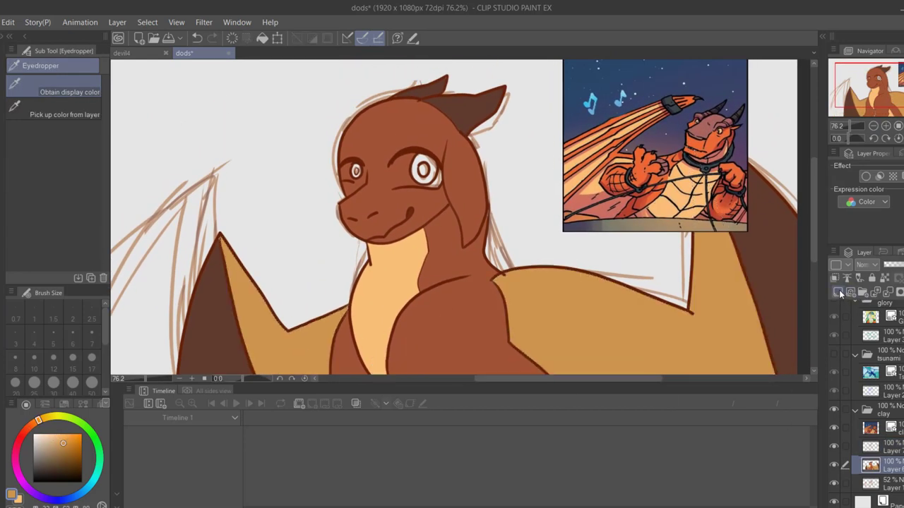
# Add a layer above the flat colours, fill the whole dragon shape with bright red-orange on it, and deselect
pyautogui.click(838, 292)
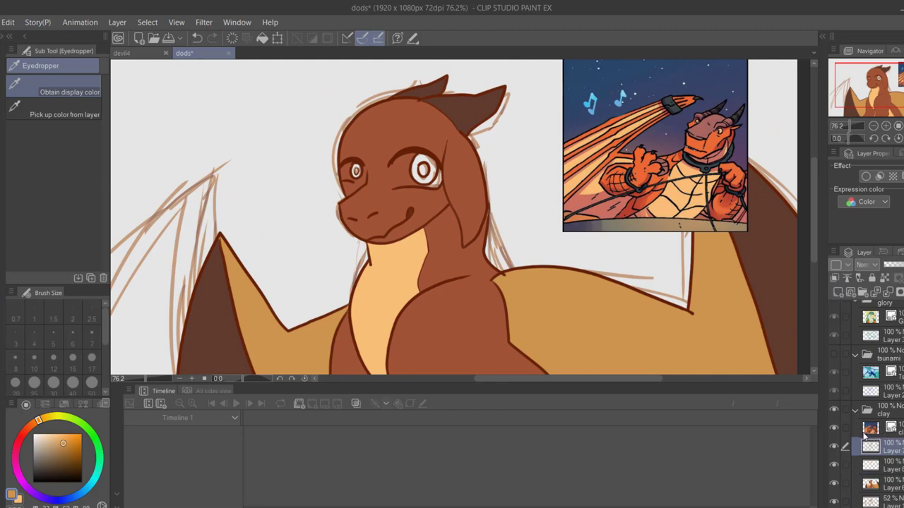
pyautogui.press('w')
pyautogui.click(186, 141)
pyautogui.click(340, 366)
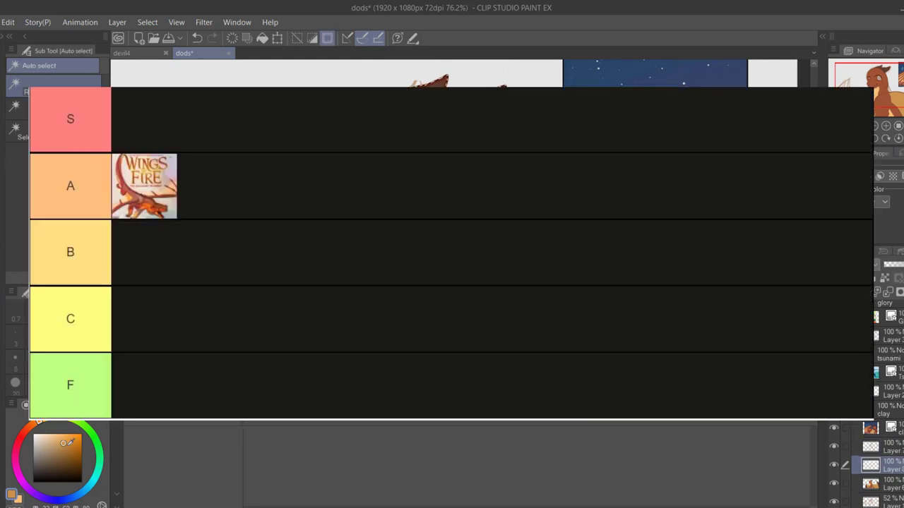
pyautogui.click(27, 429)
pyautogui.click(81, 434)
pyautogui.click(479, 366)
pyautogui.hotkey('ctrl', 'd')
# Set the red-orange layer to Multiply at 12% opacity and merge it into the colour layer below
pyautogui.click(874, 264)
pyautogui.click(873, 36)
pyautogui.moveTo(895, 264); pyautogui.dragTo(888, 263)
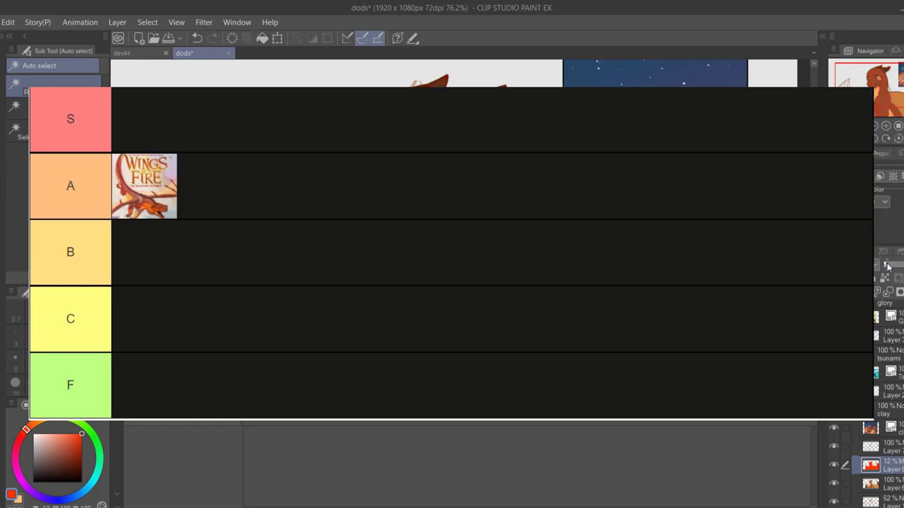
pyautogui.moveTo(852, 126); pyautogui.dragTo(848, 126)
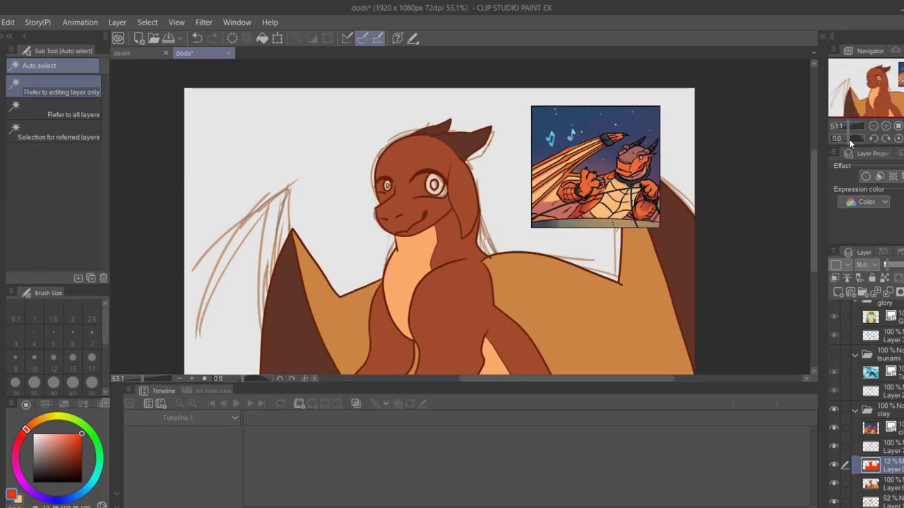
pyautogui.click(888, 291)
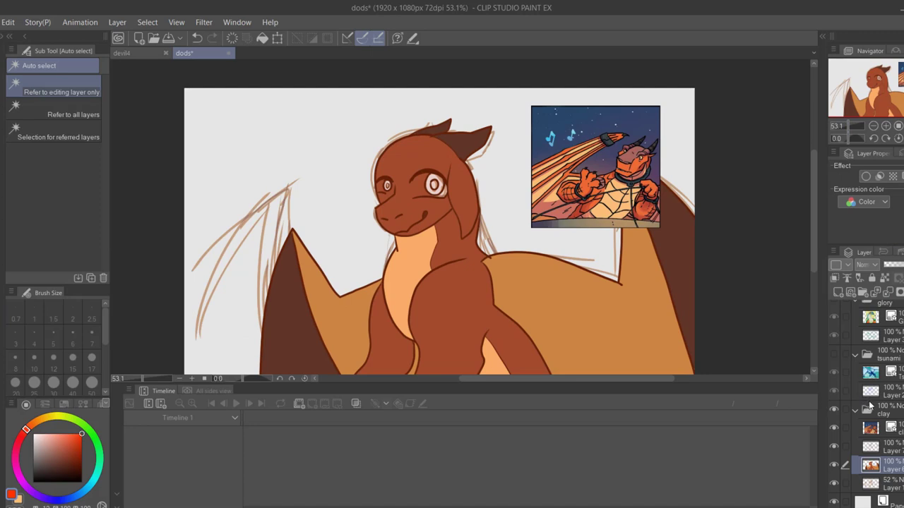
# Choose a deep reddish brown and replace the merged colour layer with a blank new layer
pyautogui.press('u')
pyautogui.press('i')
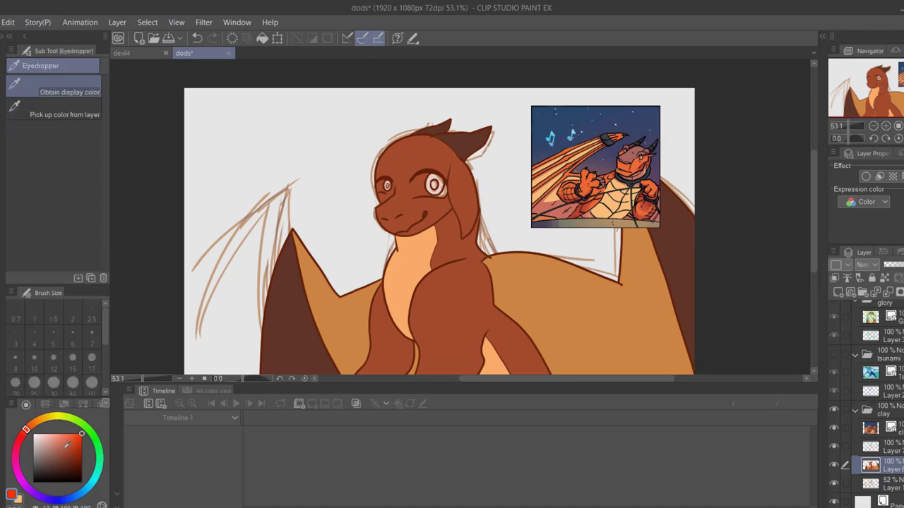
pyautogui.click(903, 291)
pyautogui.click(838, 291)
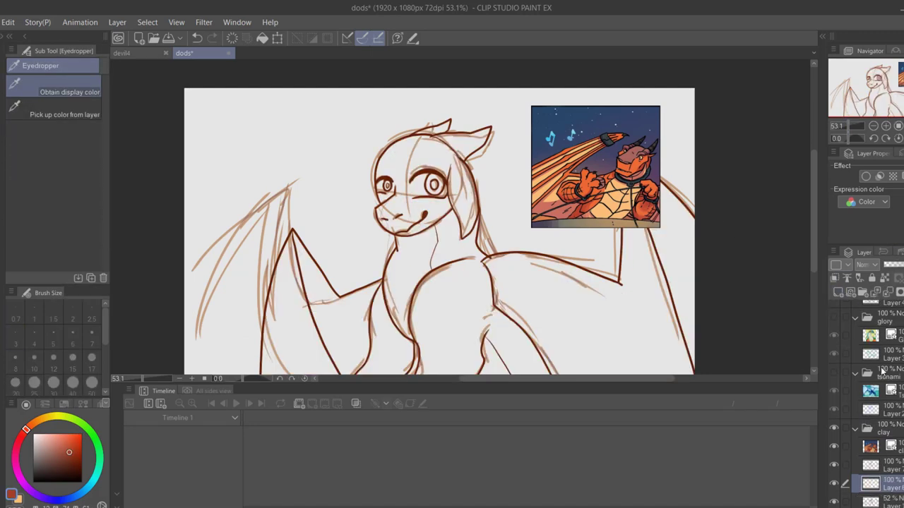
# Auto-select the head, neck, body and arms from the line art, fill them with reddish brown on the new layer, and deselect
pyautogui.click(896, 470)
pyautogui.press('w')
pyautogui.click(460, 247)
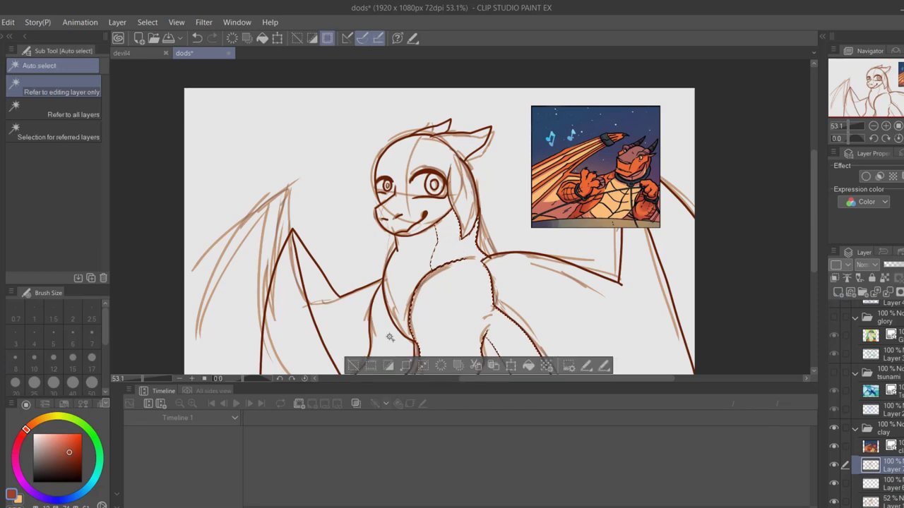
pyautogui.keyDown('shift'); pyautogui.click(389, 337); pyautogui.keyUp('shift')
pyautogui.keyDown('shift'); pyautogui.click(419, 152); pyautogui.keyUp('shift')
pyautogui.click(891, 483)
pyautogui.hotkey('alt', 'BackSpace')
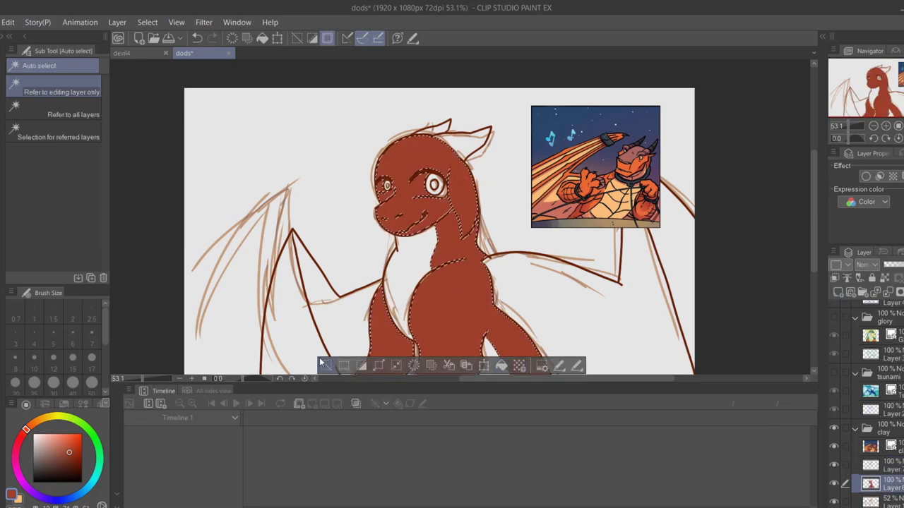
pyautogui.hotkey('ctrl', 'd')
# Auto-select the chest and belly areas from the line art, fill them with light orange on the colour layer, and deselect
pyautogui.click(61, 439)
pyautogui.click(33, 423)
pyautogui.click(885, 469)
pyautogui.click(491, 353)
pyautogui.keyDown('shift'); pyautogui.click(413, 275); pyautogui.keyUp('shift')
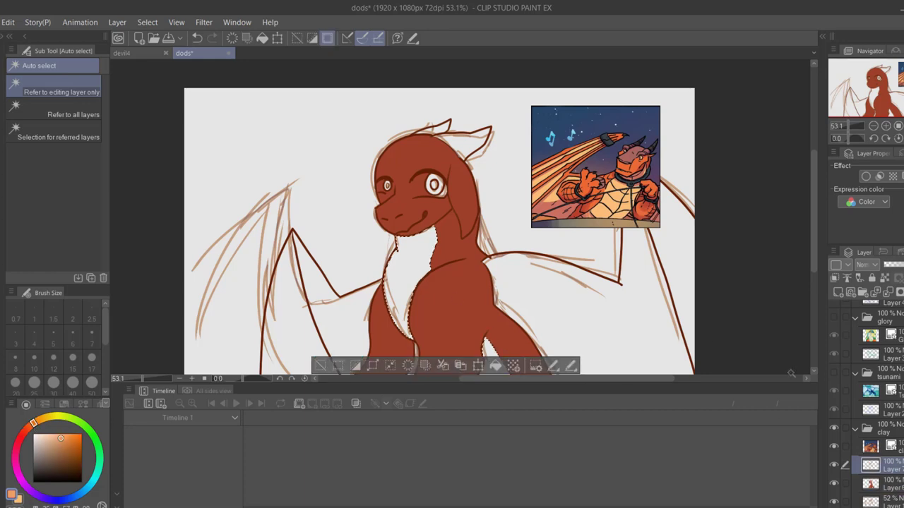
pyautogui.click(888, 484)
pyautogui.click(496, 365)
pyautogui.hotkey('ctrl', 'd')
# Auto-select the inner membranes of both wings from the line art and return to the colour layer
pyautogui.click(875, 468)
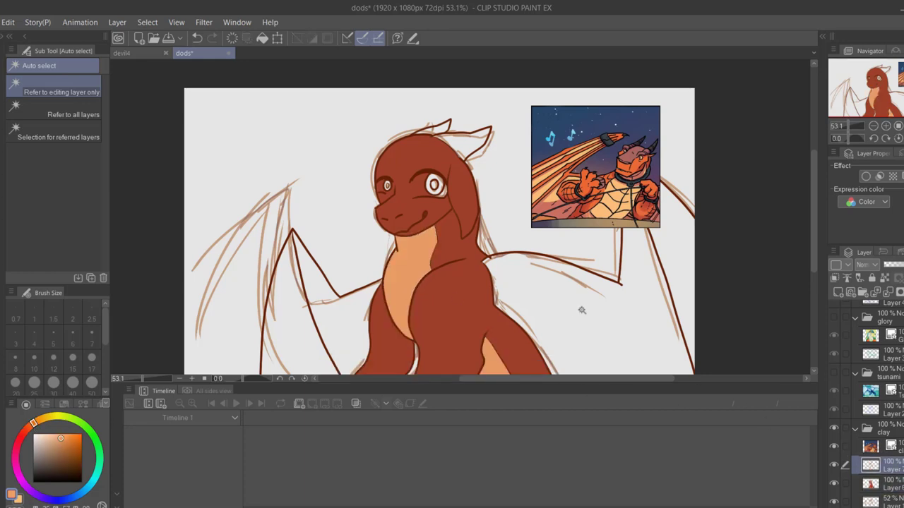
pyautogui.click(574, 313)
pyautogui.click(891, 483)
# Try filling the selected wing membranes with a pale orange sampled from the reference
pyautogui.press('i')
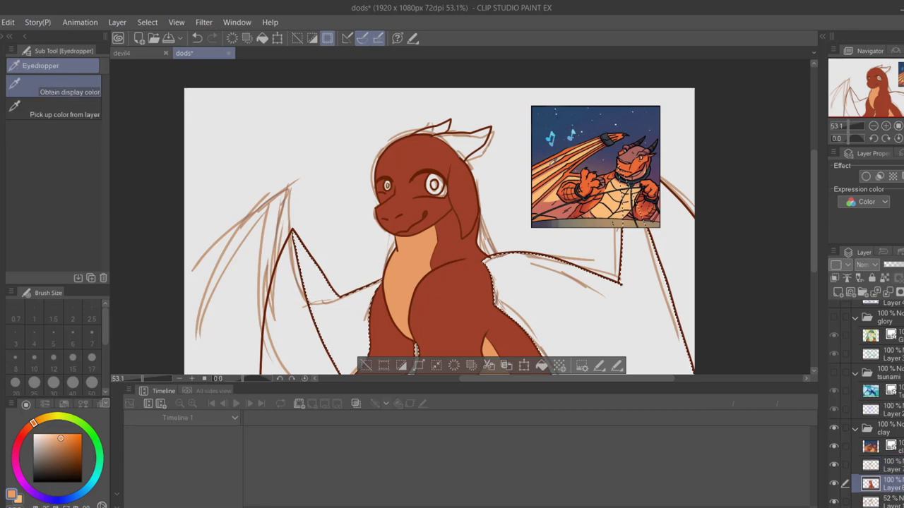
pyautogui.click(620, 196)
pyautogui.click(542, 366)
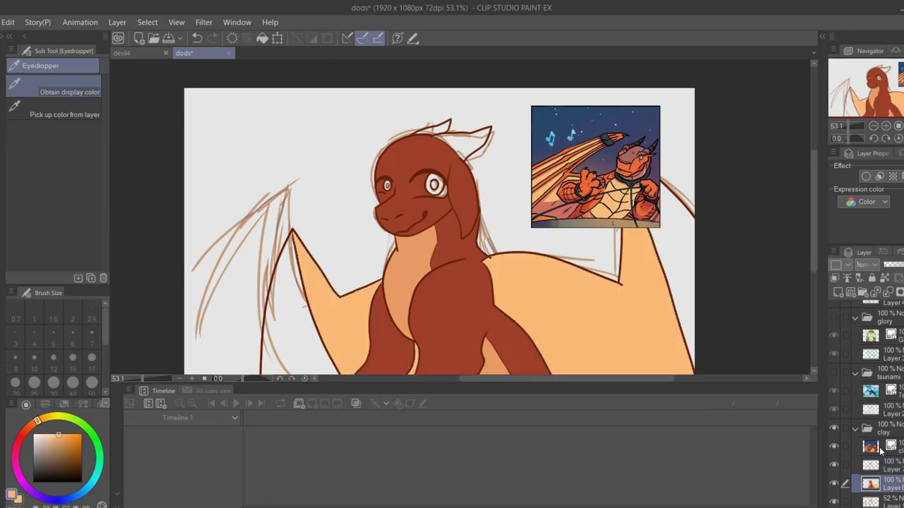
pyautogui.hotkey('ctrl', 'z')
# Fill the selected wing membranes with a dusty pink based on the body colour and deselect
pyautogui.click(463, 250)
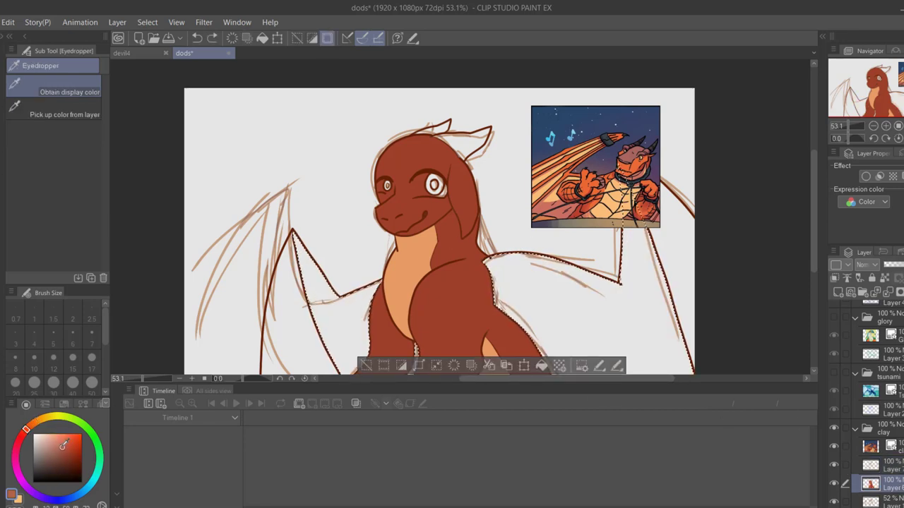
pyautogui.click(50, 445)
pyautogui.click(542, 366)
pyautogui.hotkey('ctrl', 'd')
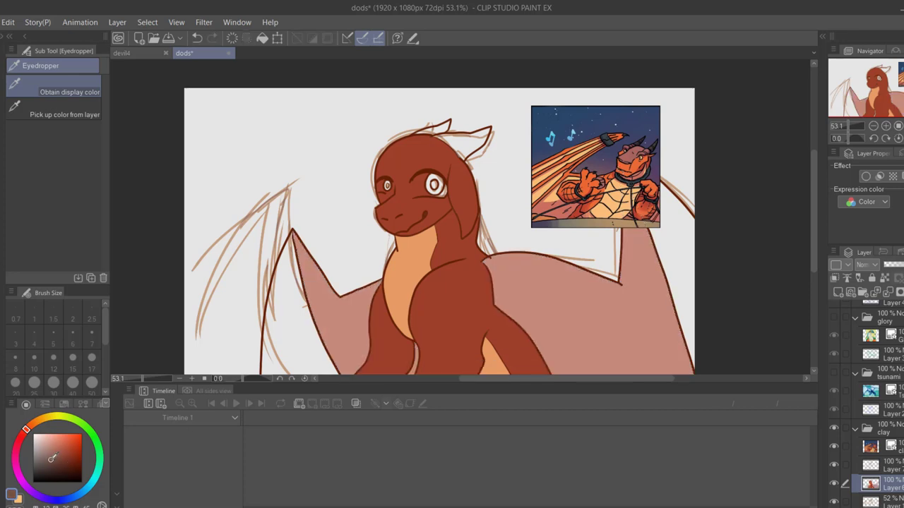
# Auto-select both horns and the outer wing sections from the line art, fill them with muted dark brown, and deselect
pyautogui.click(886, 466)
pyautogui.press('w')
pyautogui.click(303, 324)
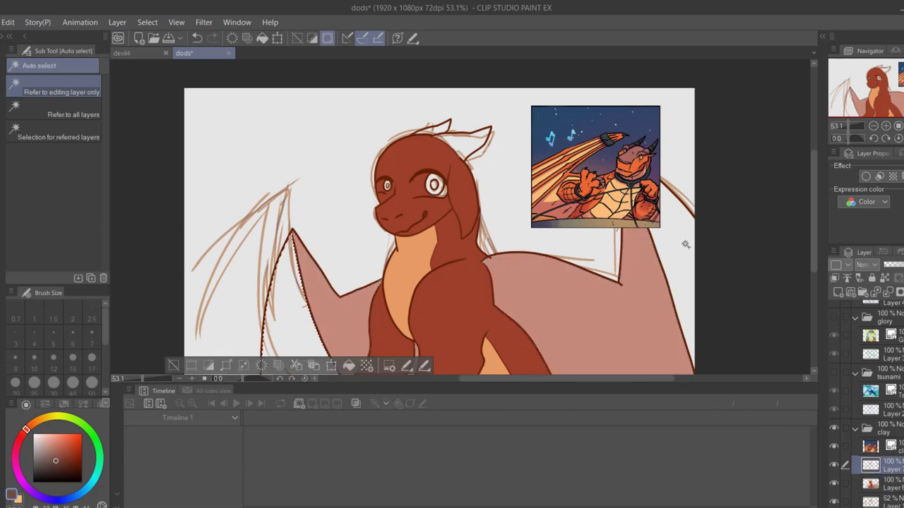
pyautogui.click(464, 139)
pyautogui.click(439, 130)
pyautogui.click(884, 484)
pyautogui.click(526, 366)
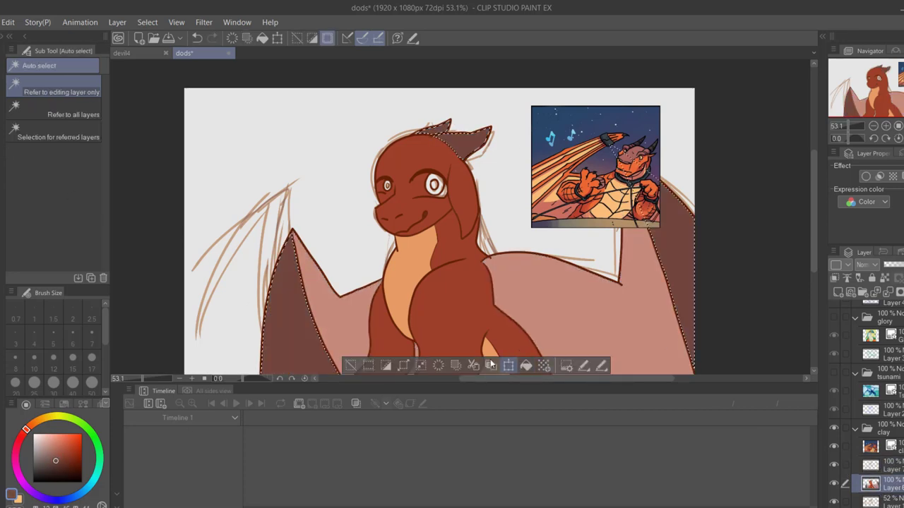
pyautogui.click(351, 366)
# Auto-select only the two horns, refill them with a darker brown, and deselect
pyautogui.moveTo(883, 76); pyautogui.dragTo(877, 68)
pyautogui.moveTo(851, 127); pyautogui.dragTo(854, 126)
pyautogui.click(628, 226)
pyautogui.click(515, 186)
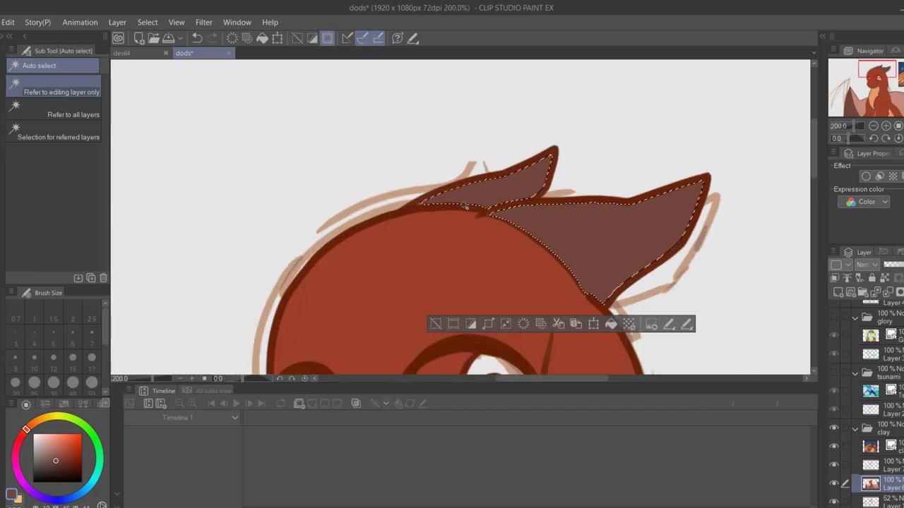
pyautogui.click(59, 469)
pyautogui.click(612, 326)
pyautogui.click(435, 324)
# Paint the whites of both eyes pale yellow with the Turnip pen on the colour layer
pyautogui.moveTo(887, 82); pyautogui.dragTo(879, 77)
pyautogui.click(2, 233)
pyautogui.click(47, 434)
pyautogui.click(48, 417)
pyautogui.moveTo(286, 254); pyautogui.dragTo(287, 244)
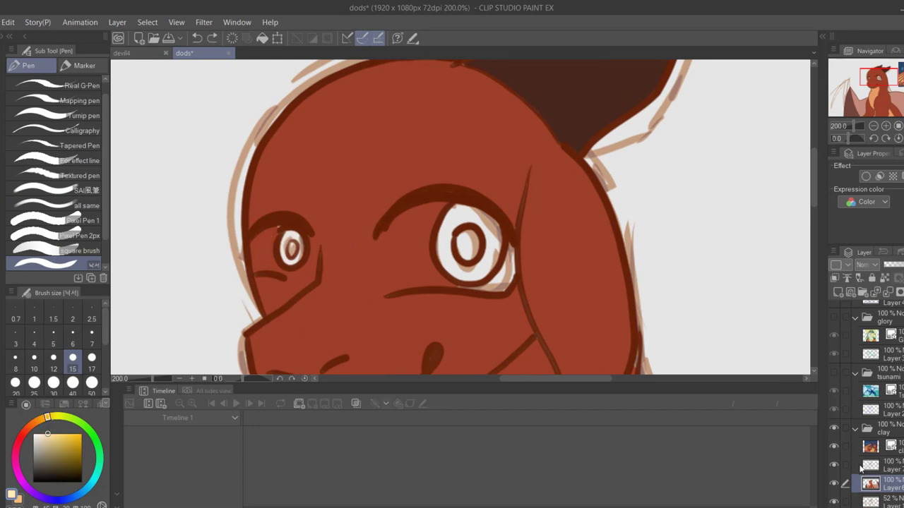
pyautogui.click(81, 115)
pyautogui.moveTo(279, 237)
pyautogui.mouseDown()
pyautogui.moveTo(257, 250)
pyautogui.moveTo(268, 264)
pyautogui.moveTo(293, 244)
pyautogui.moveTo(260, 264)
pyautogui.moveTo(288, 240)
pyautogui.moveTo(257, 251)
pyautogui.mouseUp()
pyautogui.hotkey('ctrl', 'z')
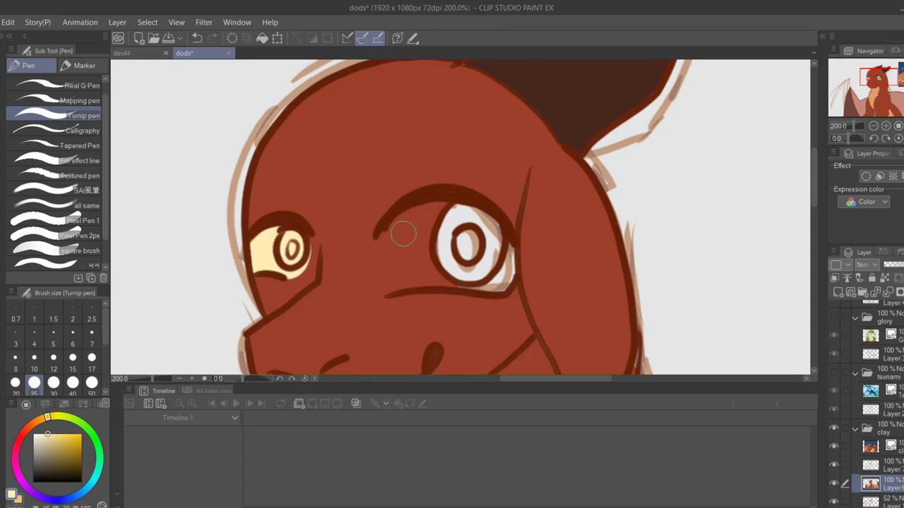
pyautogui.moveTo(402, 232)
pyautogui.mouseDown()
pyautogui.moveTo(395, 282)
pyautogui.moveTo(487, 286)
pyautogui.moveTo(498, 240)
pyautogui.moveTo(438, 219)
pyautogui.mouseUp()
pyautogui.moveTo(480, 266); pyautogui.dragTo(419, 219)
# Paint the irises of both eyes orange, with a darker orange in their lower halves
pyautogui.click(31, 416)
pyautogui.click(75, 445)
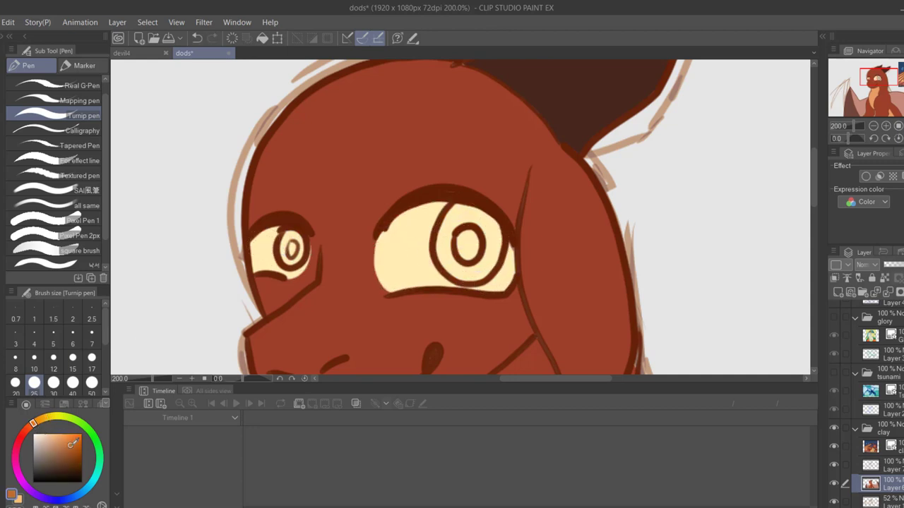
pyautogui.moveTo(286, 249); pyautogui.dragTo(293, 244)
pyautogui.moveTo(462, 249)
pyautogui.mouseDown()
pyautogui.moveTo(494, 233)
pyautogui.moveTo(451, 212)
pyautogui.moveTo(483, 232)
pyautogui.mouseUp()
pyautogui.moveTo(446, 254)
pyautogui.mouseDown()
pyautogui.moveTo(485, 270)
pyautogui.moveTo(476, 253)
pyautogui.moveTo(469, 269)
pyautogui.mouseUp()
pyautogui.hotkey('ctrl', 'z')
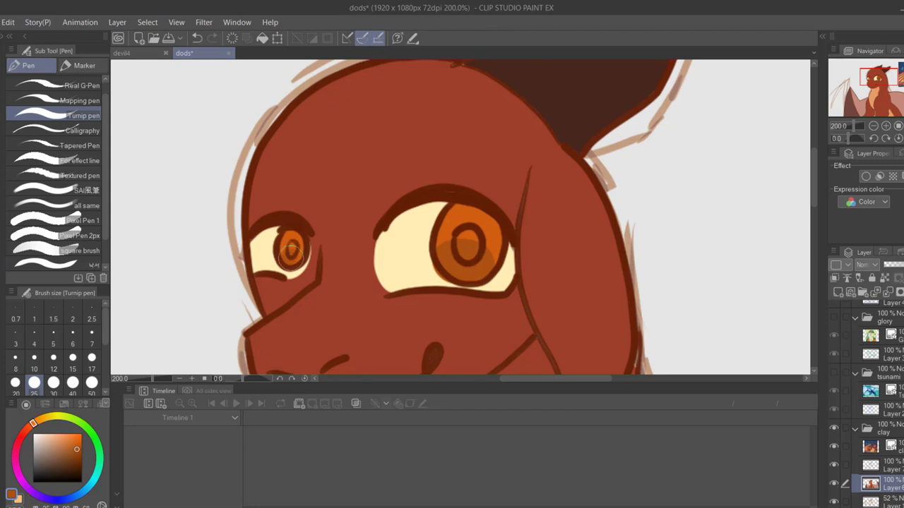
# Lasso the larger eye's pupil outline on the line-art layer, shift it slightly up and to the right, and deselect
pyautogui.hotkey('ctrl', 'shift', 'n')
pyautogui.press('m')
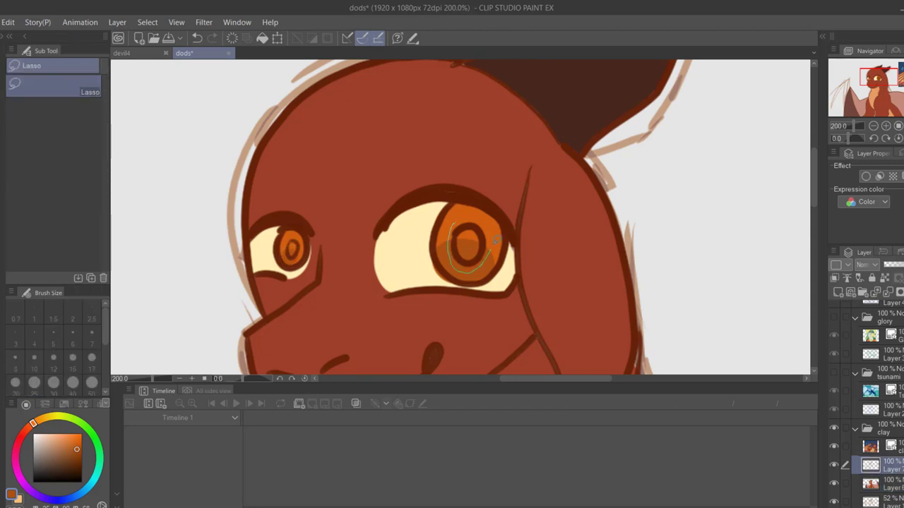
pyautogui.hotkey('ctrl', 't')
pyautogui.moveTo(496, 231)
pyautogui.mouseDown()
pyautogui.moveTo(466, 214)
pyautogui.moveTo(481, 240)
pyautogui.mouseUp()
pyautogui.press('Return')
pyautogui.hotkey('ctrl', 'd')
# Paint the pupils of both eyes white with the Turnip pen on the colour layer
pyautogui.hotkey('alt', '[')
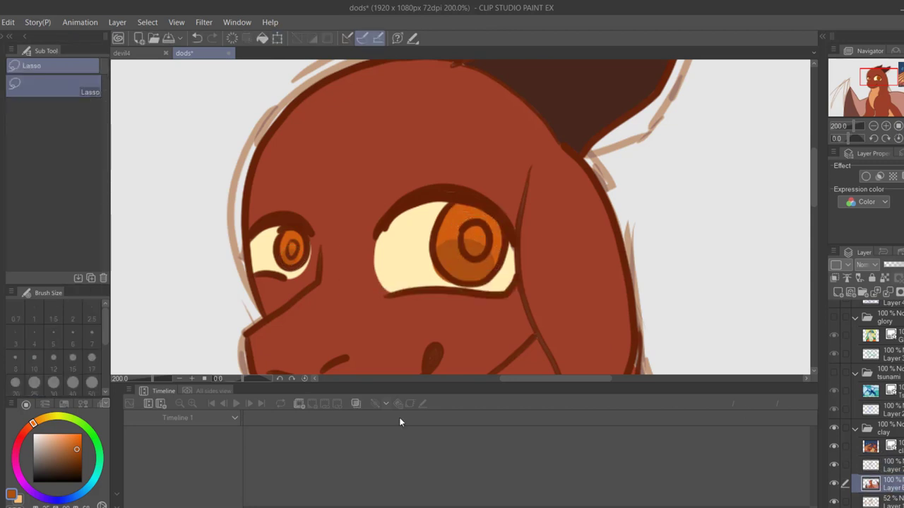
pyautogui.press('p')
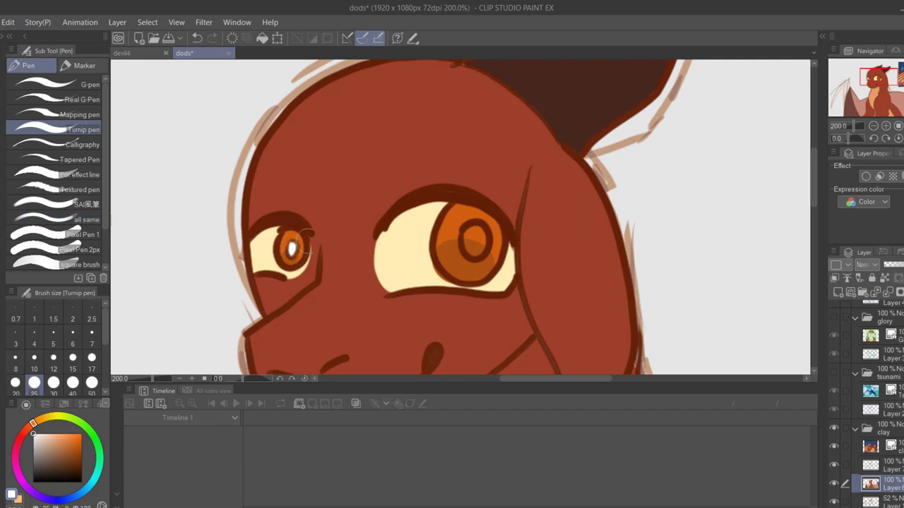
pyautogui.click(471, 239)
# Hide the rough sketch layer of the clay dragon and save the drawing
pyautogui.click(851, 134)
pyautogui.click(877, 90)
pyautogui.moveTo(850, 130); pyautogui.dragTo(847, 126)
pyautogui.click(834, 503)
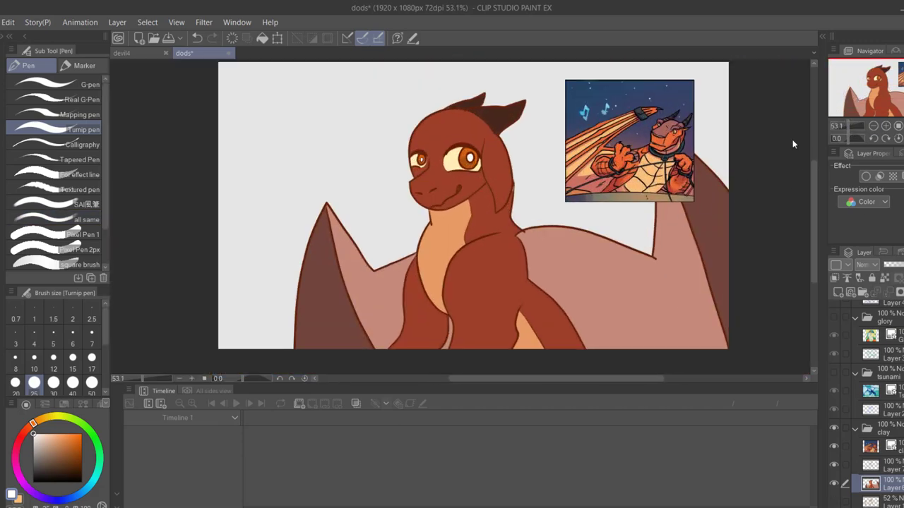
pyautogui.hotkey('ctrl', 's')
# Sample the reddish brown of the dragon's body as the drawing colour
pyautogui.click(850, 127)
pyautogui.moveTo(875, 89); pyautogui.dragTo(885, 81)
pyautogui.keyDown('alt'); pyautogui.click(460, 221); pyautogui.keyUp('alt')
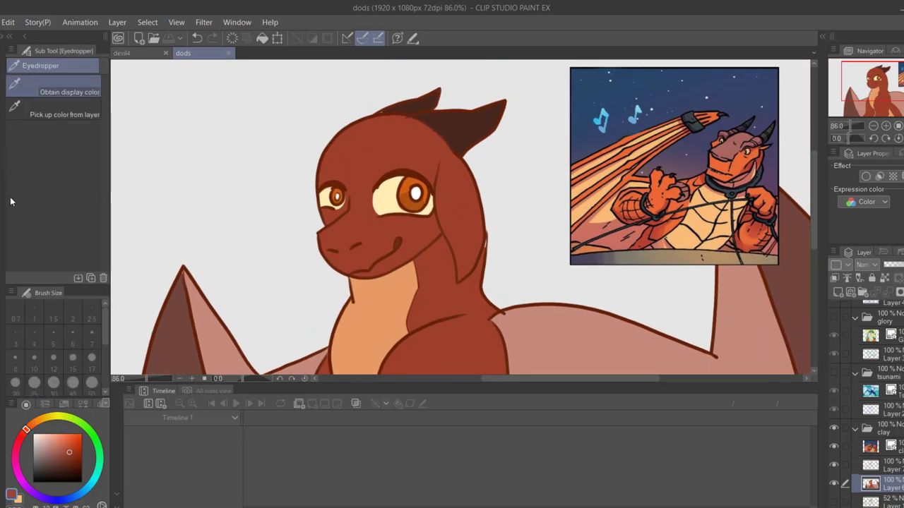
# Show the tsunami folder, hide the clay folder, and add a blank layer above the tsunami sketch
pyautogui.click(834, 373)
pyautogui.click(834, 427)
pyautogui.click(887, 410)
pyautogui.click(838, 293)
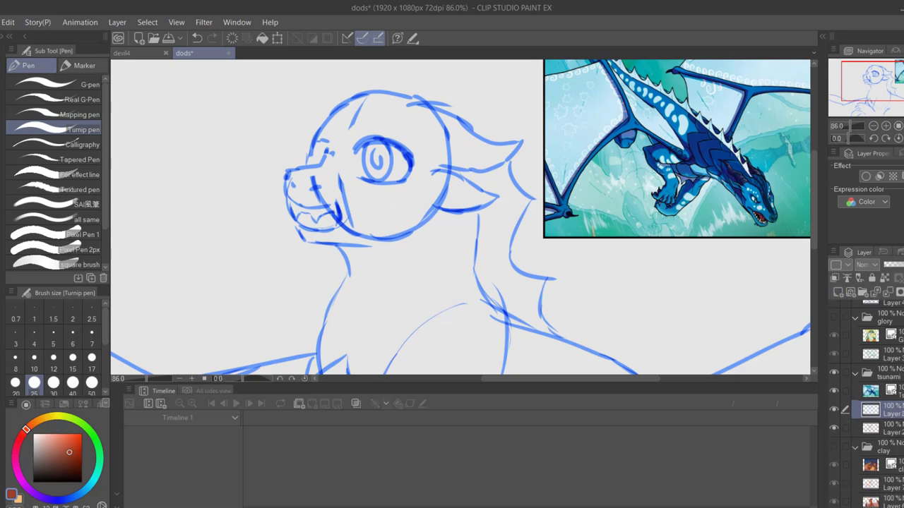
# Sample dark blue from the reference, set the Darker pencil to size 10, and make trial strokes on the head
pyautogui.keyDown('alt'); pyautogui.click(721, 170); pyautogui.keyUp('alt')
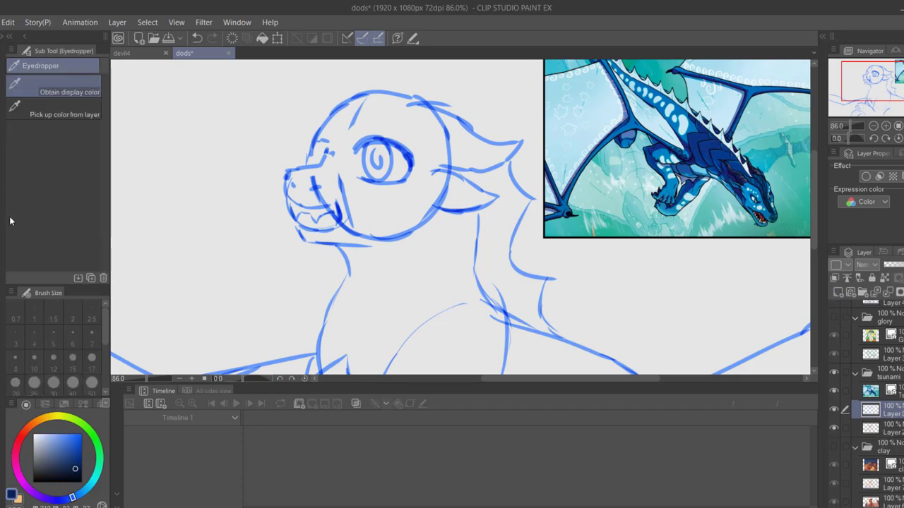
pyautogui.click(870, 73)
pyautogui.moveTo(852, 124); pyautogui.dragTo(849, 124)
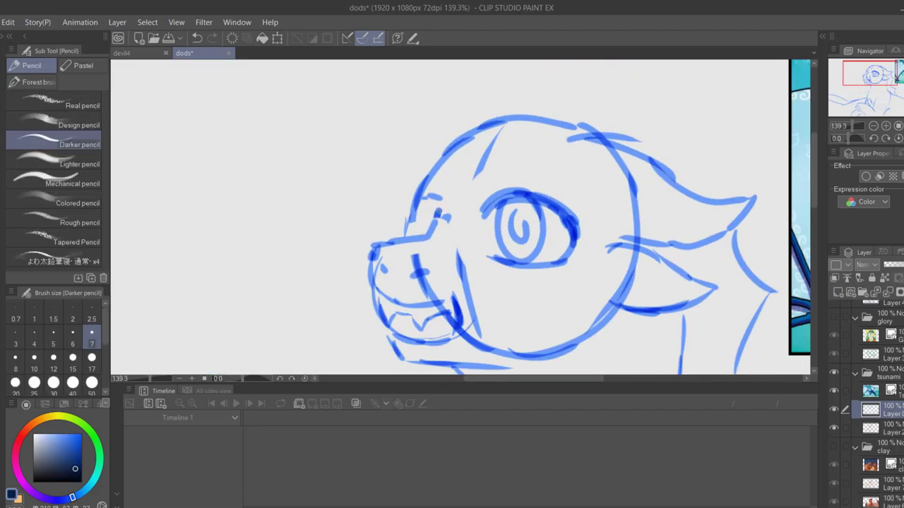
pyautogui.moveTo(382, 240); pyautogui.dragTo(372, 245)
pyautogui.click(35, 363)
pyautogui.hotkey('ctrl', 'x')
pyautogui.click(499, 203)
pyautogui.hotkey('ctrl', 'z')
# Try a test stroke on the clay dragon's line-art layer, undo it, and return to the blank tsunami layer
pyautogui.click(834, 373)
pyautogui.click(834, 447)
pyautogui.click(891, 484)
pyautogui.moveTo(601, 272); pyautogui.dragTo(810, 252)
pyautogui.hotkey('ctrl', 'z')
pyautogui.click(834, 446)
pyautogui.click(834, 447)
pyautogui.click(834, 372)
pyautogui.click(876, 410)
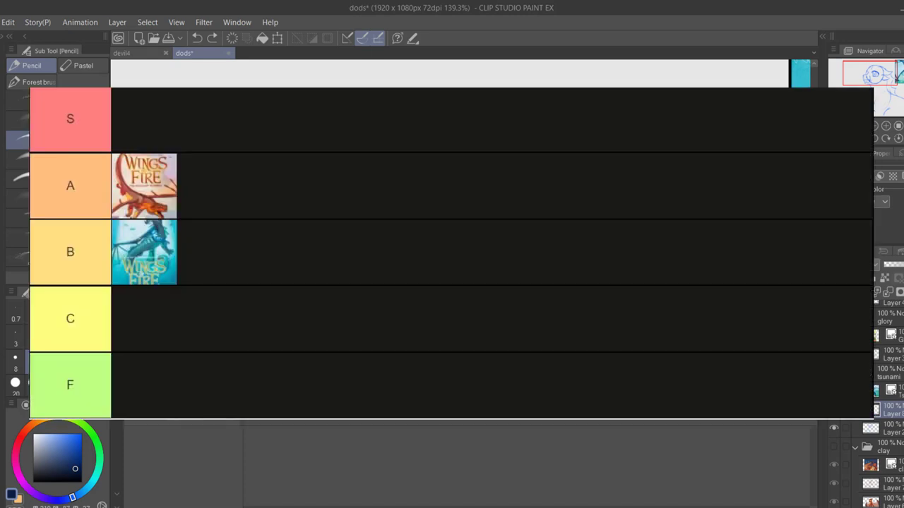
pyautogui.scroll(5, 428, 282)
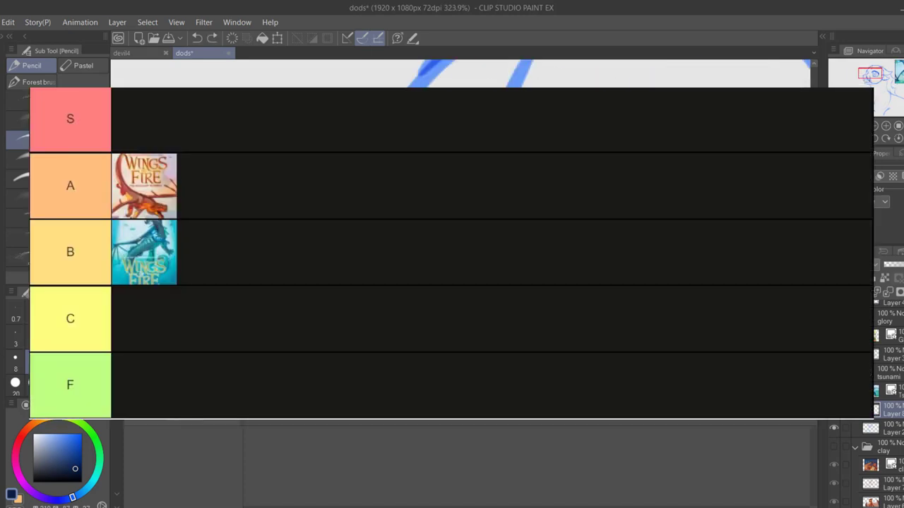
# Ink the dragon's snout, open mouth and jaw line over the sketch in dark navy
pyautogui.moveTo(464, 63)
pyautogui.mouseDown()
pyautogui.moveTo(346, 121)
pyautogui.moveTo(294, 215)
pyautogui.moveTo(456, 256)
pyautogui.moveTo(494, 319)
pyautogui.moveTo(352, 346)
pyautogui.mouseUp()
pyautogui.moveTo(859, 127); pyautogui.dragTo(854, 126)
pyautogui.click(870, 81)
pyautogui.moveTo(357, 277)
pyautogui.mouseDown()
pyautogui.moveTo(459, 302)
pyautogui.moveTo(650, 268)
pyautogui.moveTo(702, 206)
pyautogui.mouseUp()
pyautogui.moveTo(329, 185)
pyautogui.mouseDown()
pyautogui.moveTo(335, 233)
pyautogui.moveTo(442, 215)
pyautogui.mouseUp()
pyautogui.moveTo(359, 248); pyautogui.dragTo(351, 215)
pyautogui.moveTo(445, 189); pyautogui.dragTo(450, 214)
pyautogui.moveTo(882, 81); pyautogui.dragTo(884, 77)
# Ink the large near eye with its thick upper lid, iris and lower lid
pyautogui.moveTo(293, 245)
pyautogui.mouseDown()
pyautogui.moveTo(309, 256)
pyautogui.moveTo(374, 253)
pyautogui.mouseUp()
pyautogui.moveTo(456, 164)
pyautogui.mouseDown()
pyautogui.moveTo(531, 131)
pyautogui.moveTo(611, 231)
pyautogui.moveTo(604, 248)
pyautogui.mouseUp()
pyautogui.moveTo(463, 227)
pyautogui.mouseDown()
pyautogui.moveTo(579, 253)
pyautogui.moveTo(609, 231)
pyautogui.mouseUp()
pyautogui.moveTo(505, 138)
pyautogui.mouseDown()
pyautogui.moveTo(524, 233)
pyautogui.moveTo(508, 131)
pyautogui.mouseUp()
pyautogui.moveTo(518, 157)
pyautogui.mouseDown()
pyautogui.moveTo(520, 204)
pyautogui.moveTo(523, 155)
pyautogui.mouseUp()
pyautogui.moveTo(456, 164)
pyautogui.mouseDown()
pyautogui.moveTo(564, 143)
pyautogui.moveTo(609, 240)
pyautogui.mouseUp()
pyautogui.moveTo(564, 138); pyautogui.dragTo(609, 238)
pyautogui.moveTo(458, 164); pyautogui.dragTo(602, 164)
pyautogui.moveTo(624, 113); pyautogui.dragTo(615, 166)
pyautogui.hotkey('ctrl', 'z')
pyautogui.hotkey('ctrl', 'z')
pyautogui.moveTo(448, 216)
pyautogui.mouseDown()
pyautogui.moveTo(562, 218)
pyautogui.moveTo(531, 192)
pyautogui.moveTo(571, 221)
pyautogui.mouseUp()
pyautogui.moveTo(876, 73); pyautogui.dragTo(877, 71)
# Ink the top of the head, the ear fins and the remaining small facial lines
pyautogui.moveTo(316, 283)
pyautogui.mouseDown()
pyautogui.moveTo(336, 215)
pyautogui.moveTo(435, 114)
pyautogui.moveTo(339, 207)
pyautogui.moveTo(502, 92)
pyautogui.moveTo(628, 119)
pyautogui.mouseUp()
pyautogui.hotkey('ctrl', 'z')
pyautogui.moveTo(596, 144)
pyautogui.mouseDown()
pyautogui.moveTo(439, 125)
pyautogui.moveTo(496, 103)
pyautogui.moveTo(705, 193)
pyautogui.moveTo(617, 259)
pyautogui.moveTo(516, 270)
pyautogui.mouseUp()
pyautogui.moveTo(880, 73); pyautogui.dragTo(879, 77)
pyautogui.moveTo(522, 177)
pyautogui.mouseDown()
pyautogui.moveTo(685, 240)
pyautogui.moveTo(526, 286)
pyautogui.moveTo(508, 268)
pyautogui.mouseUp()
pyautogui.moveTo(677, 221)
pyautogui.mouseDown()
pyautogui.moveTo(528, 224)
pyautogui.moveTo(504, 272)
pyautogui.mouseUp()
pyautogui.moveTo(880, 74); pyautogui.dragTo(876, 75)
pyautogui.moveTo(304, 153)
pyautogui.mouseDown()
pyautogui.moveTo(267, 150)
pyautogui.moveTo(291, 144)
pyautogui.mouseUp()
pyautogui.moveTo(265, 187); pyautogui.dragTo(282, 189)
pyautogui.moveTo(854, 125); pyautogui.dragTo(855, 125)
pyautogui.moveTo(209, 165)
pyautogui.mouseDown()
pyautogui.moveTo(228, 134)
pyautogui.moveTo(243, 135)
pyautogui.mouseUp()
pyautogui.hotkey('ctrl', 'z')
pyautogui.hotkey('ctrl', 'z')
pyautogui.moveTo(857, 125); pyautogui.dragTo(849, 125)
pyautogui.moveTo(876, 85); pyautogui.dragTo(879, 101)
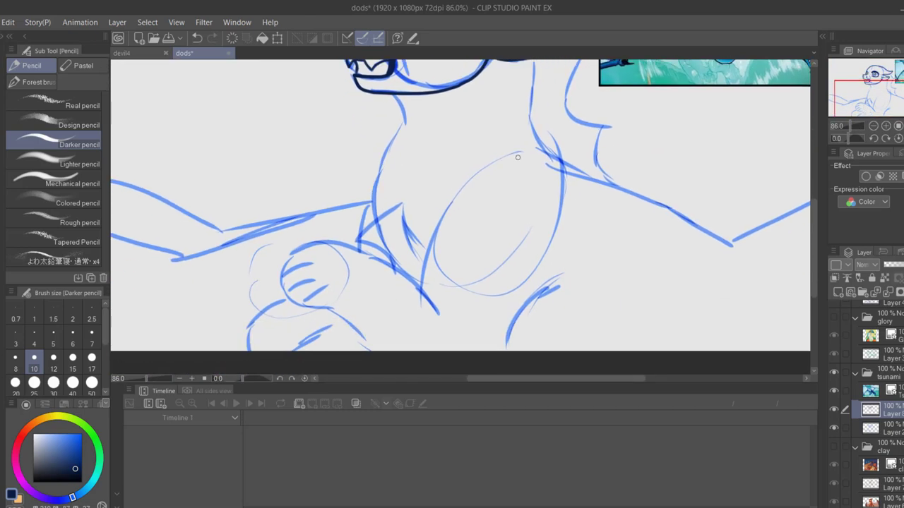
# Ink the shoulder curve, the raised foreleg with its paw and toes, and the front edge of the hind leg
pyautogui.moveTo(517, 157); pyautogui.dragTo(439, 230)
pyautogui.moveTo(427, 290); pyautogui.dragTo(353, 250)
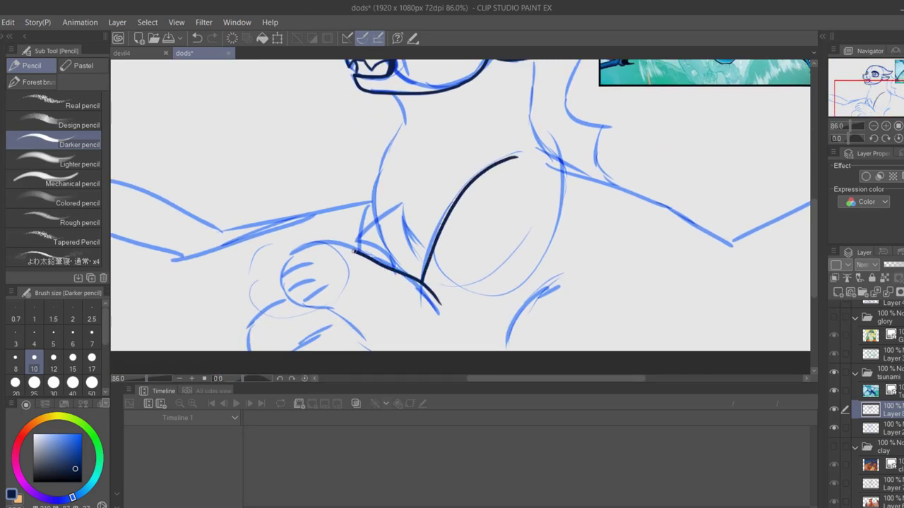
pyautogui.hotkey('ctrl', 'z')
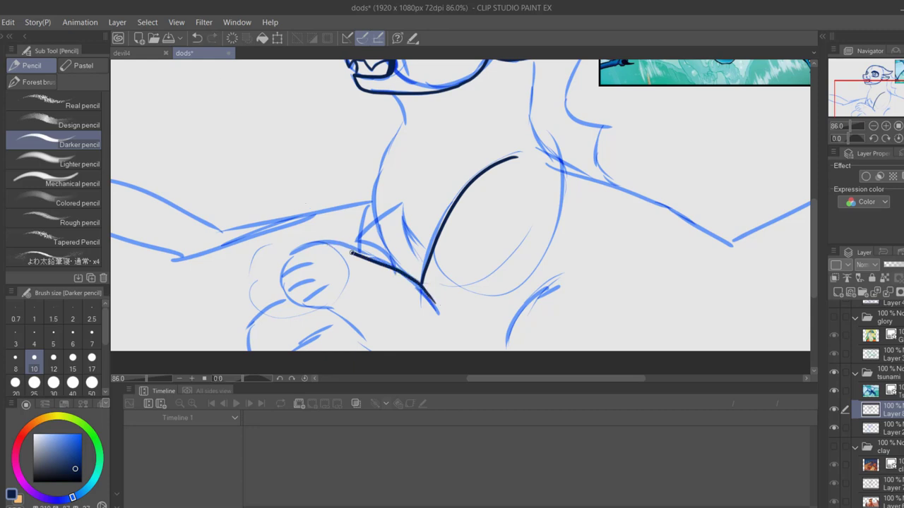
pyautogui.hotkey('ctrl', 'z')
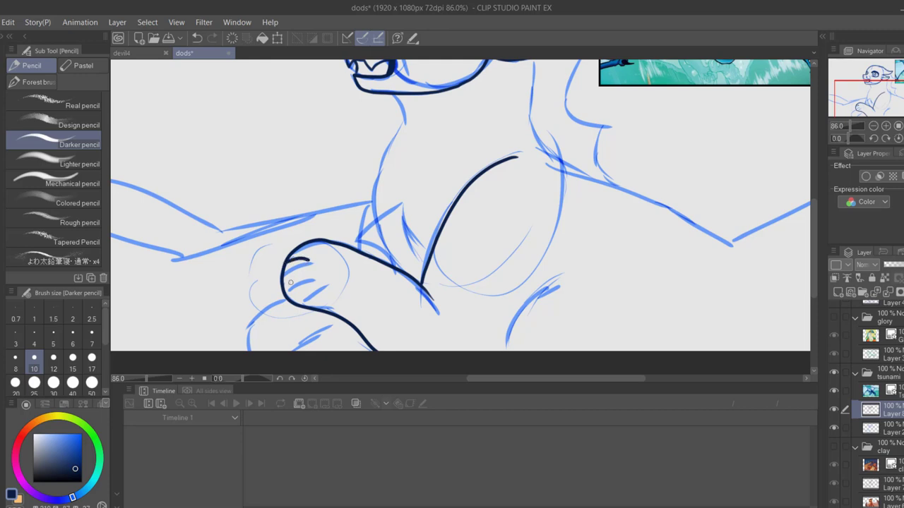
pyautogui.moveTo(510, 324); pyautogui.dragTo(553, 285)
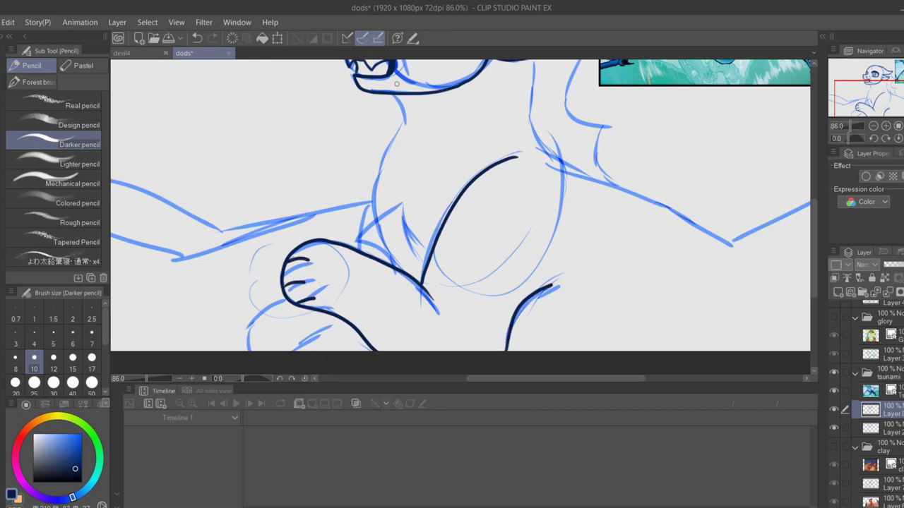
# Ink the throat and chest outline, the far shoulder and the lower paw
pyautogui.hotkey('ctrl', 'z')
pyautogui.moveTo(406, 120); pyautogui.dragTo(374, 187)
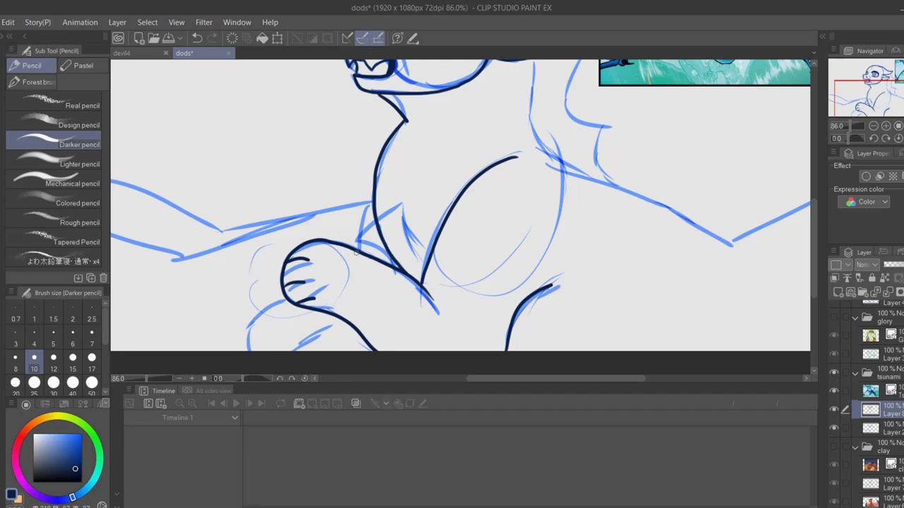
pyautogui.moveTo(297, 305); pyautogui.dragTo(255, 350)
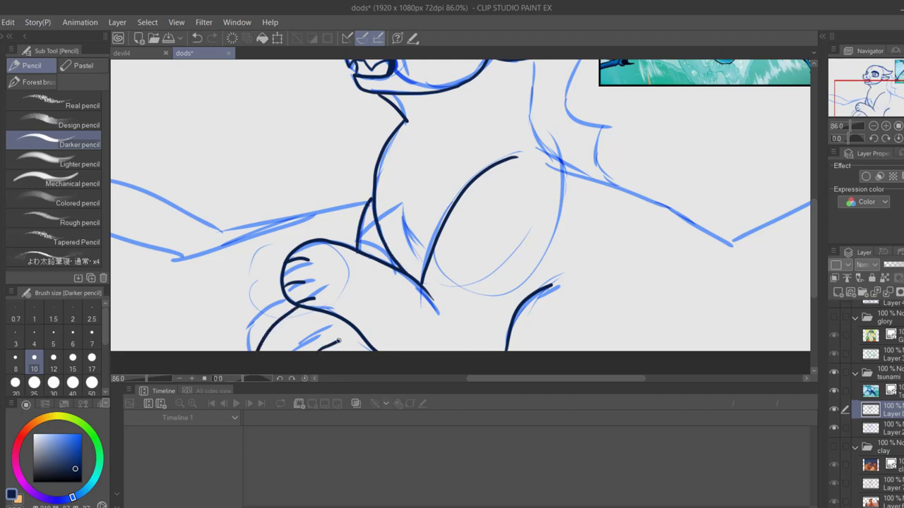
# Ink the back of the neck, the wavy frill behind it and the lower edges of both wings
pyautogui.moveTo(896, 96); pyautogui.dragTo(897, 87)
pyautogui.moveTo(399, 163); pyautogui.dragTo(396, 227)
pyautogui.moveTo(422, 270)
pyautogui.mouseDown()
pyautogui.moveTo(607, 337)
pyautogui.moveTo(753, 266)
pyautogui.mouseUp()
pyautogui.moveTo(441, 150); pyautogui.dragTo(466, 258)
pyautogui.moveTo(887, 99)
pyautogui.mouseDown()
pyautogui.moveTo(860, 109)
pyautogui.moveTo(890, 101)
pyautogui.moveTo(877, 89)
pyautogui.mouseUp()
pyautogui.click(856, 126)
pyautogui.moveTo(438, 147)
pyautogui.mouseDown()
pyautogui.moveTo(434, 168)
pyautogui.moveTo(433, 147)
pyautogui.mouseUp()
pyautogui.hotkey('ctrl', 'z')
pyautogui.hotkey('ctrl', 'z')
pyautogui.click(851, 126)
pyautogui.moveTo(868, 79); pyautogui.dragTo(877, 88)
# Set the pencil to size 7 and ink the neck marking's border, the V-shaped neck scales and the inner leg line
pyautogui.click(92, 340)
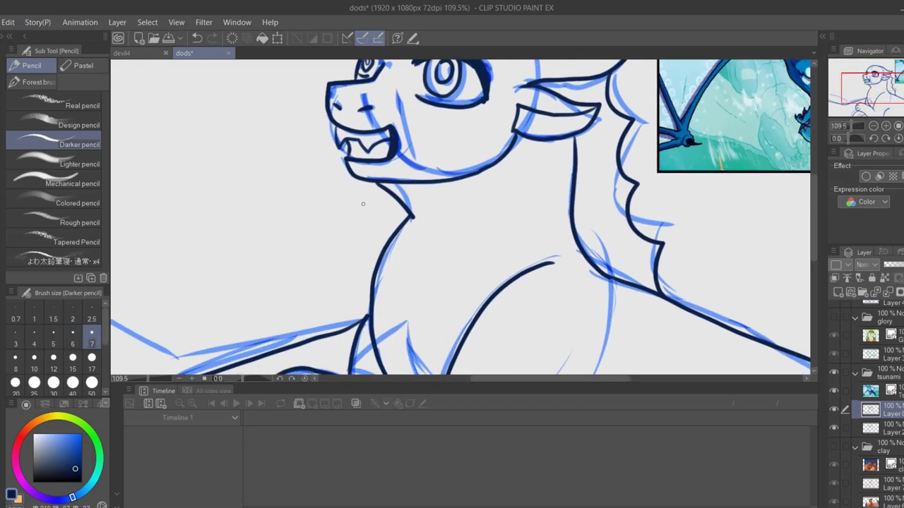
pyautogui.moveTo(470, 190); pyautogui.dragTo(466, 292)
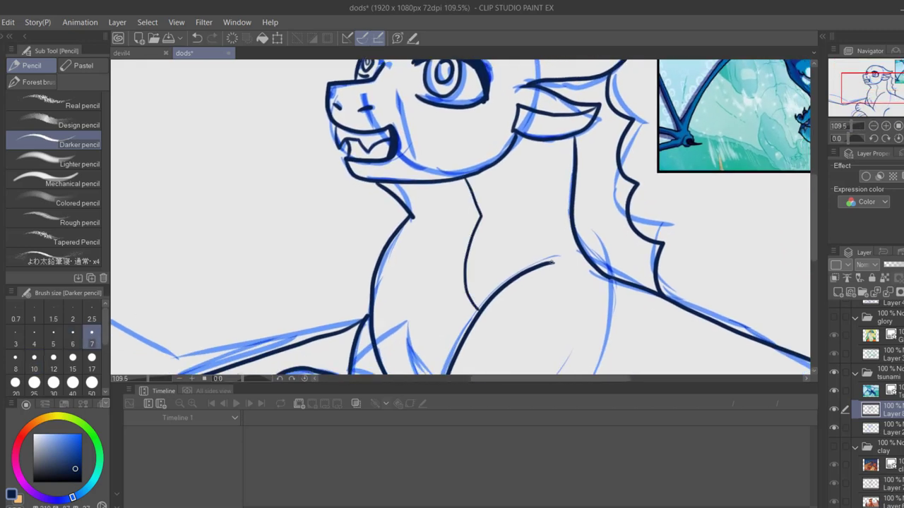
pyautogui.hotkey('ctrl', 'z')
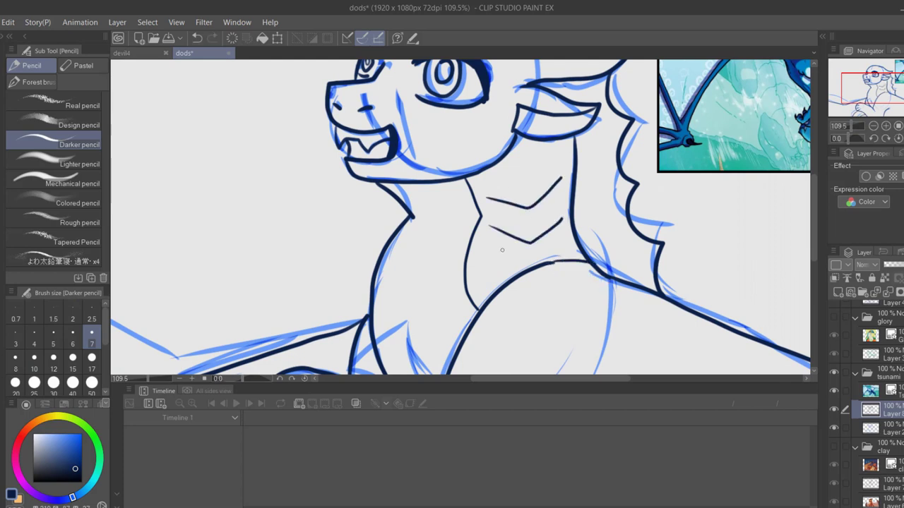
pyautogui.moveTo(556, 262)
pyautogui.mouseDown()
pyautogui.moveTo(439, 110)
pyautogui.moveTo(445, 66)
pyautogui.mouseUp()
pyautogui.moveTo(468, 244); pyautogui.dragTo(508, 282)
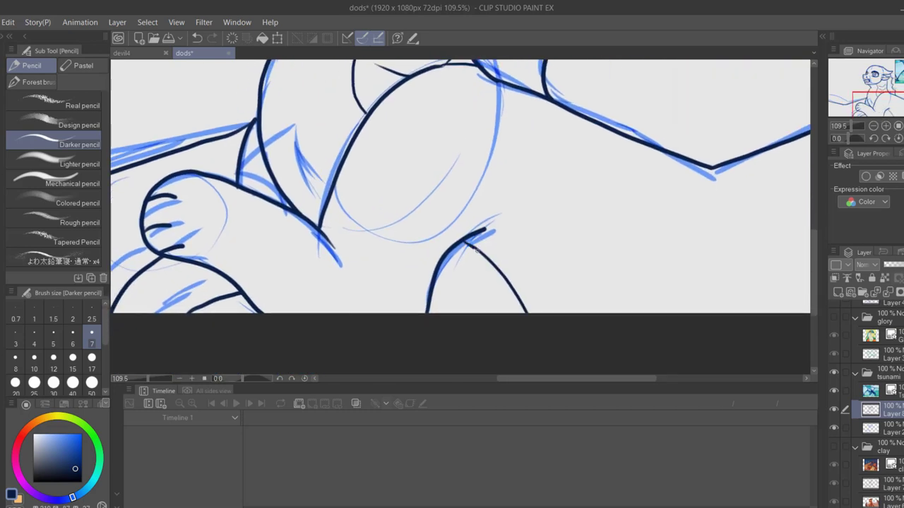
# Set the pencil to size 12 and ink the upper pointed crest at the back of the head
pyautogui.moveTo(877, 89); pyautogui.dragTo(851, 65)
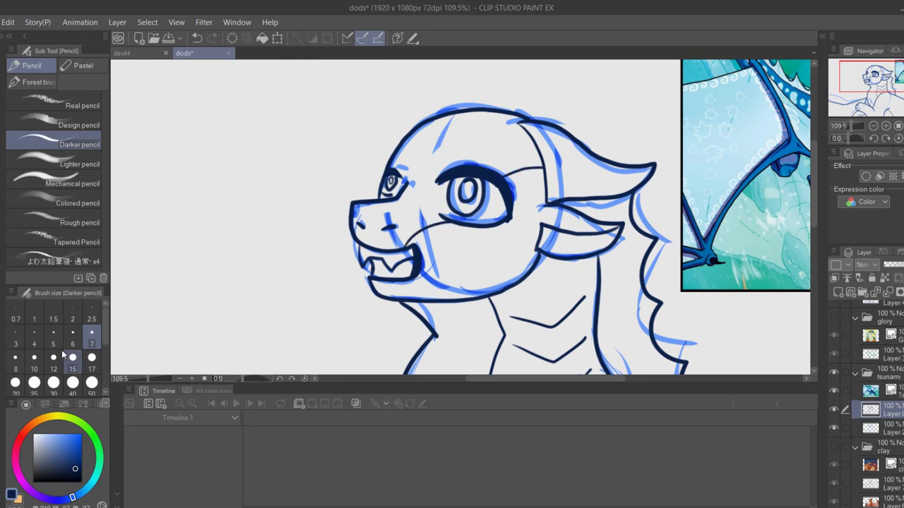
pyautogui.click(54, 358)
pyautogui.moveTo(492, 109); pyautogui.dragTo(607, 124)
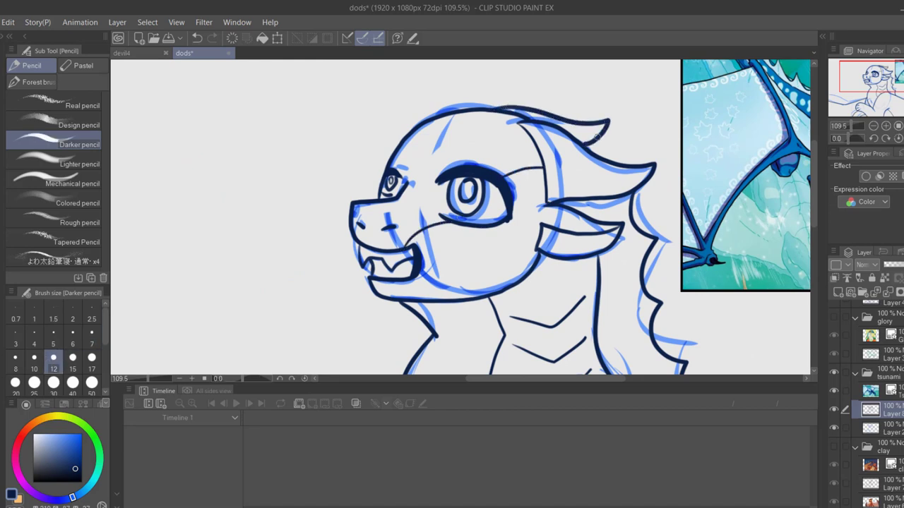
pyautogui.moveTo(846, 127); pyautogui.dragTo(847, 124)
# On a new layer beneath the line art, fill the upper face and neck marking with dark blue sampled from the reference
pyautogui.click(835, 373)
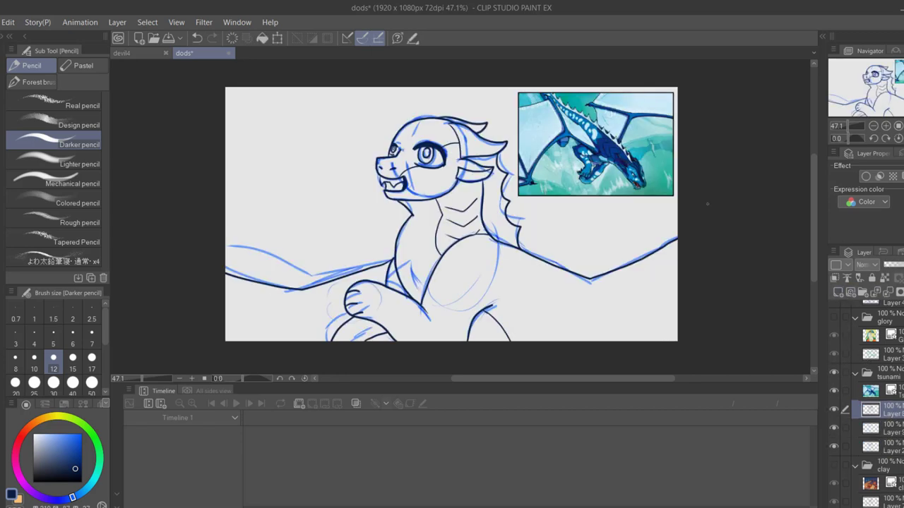
pyautogui.press('i')
pyautogui.press('w')
pyautogui.click(899, 396)
pyautogui.click(466, 196)
pyautogui.click(324, 360)
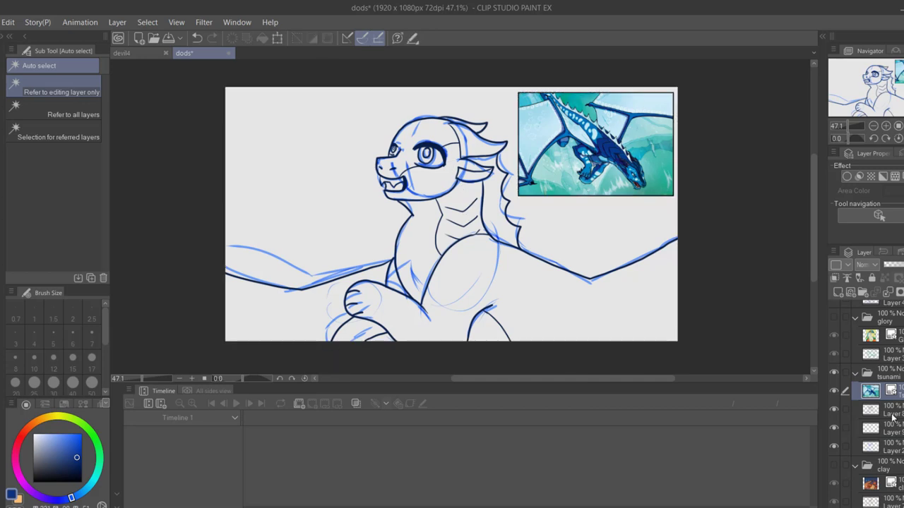
pyautogui.click(895, 416)
pyautogui.click(466, 199)
pyautogui.keyDown('shift'); pyautogui.click(439, 181); pyautogui.keyUp('shift')
pyautogui.click(891, 432)
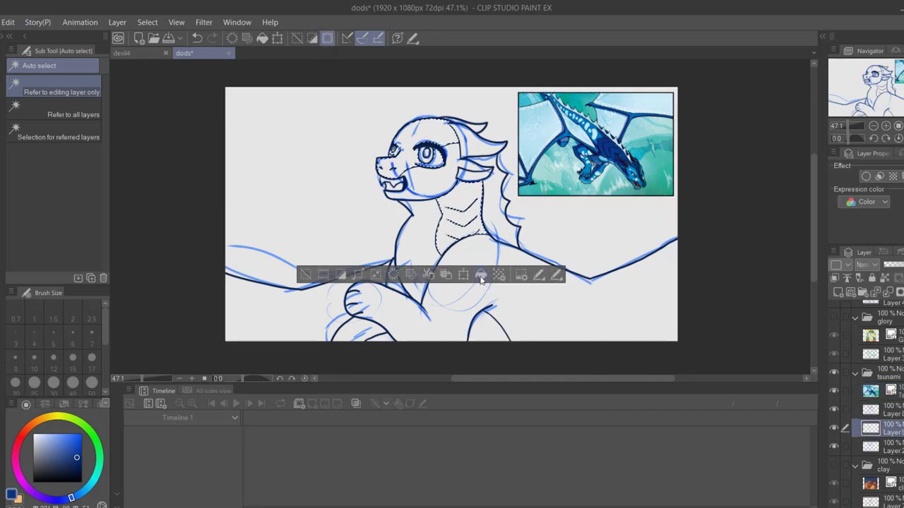
pyautogui.click(481, 274)
pyautogui.click(305, 274)
# Fill the lower face, upper ear fin, body and legs on the colour layer with medium blue sampled from the reference
pyautogui.press('o')
pyautogui.press('i')
pyautogui.click(604, 130)
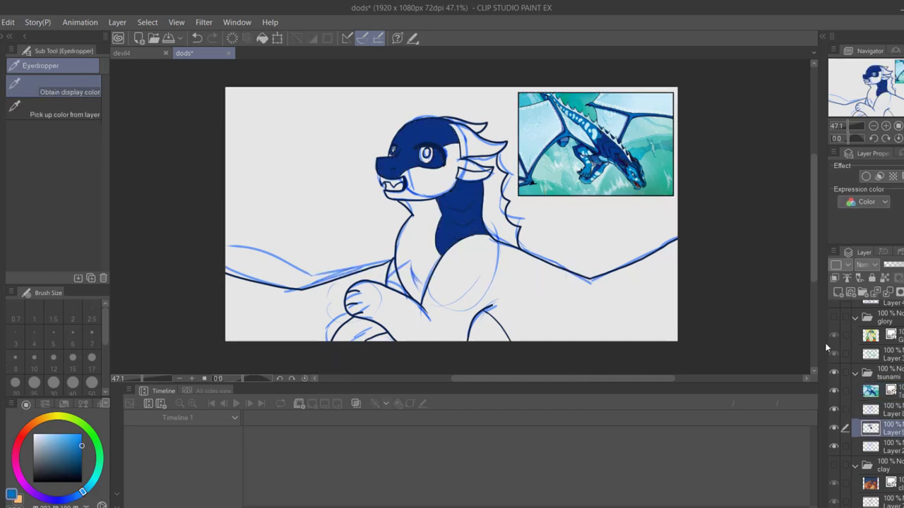
pyautogui.click(871, 409)
pyautogui.press('w')
pyautogui.click(454, 261)
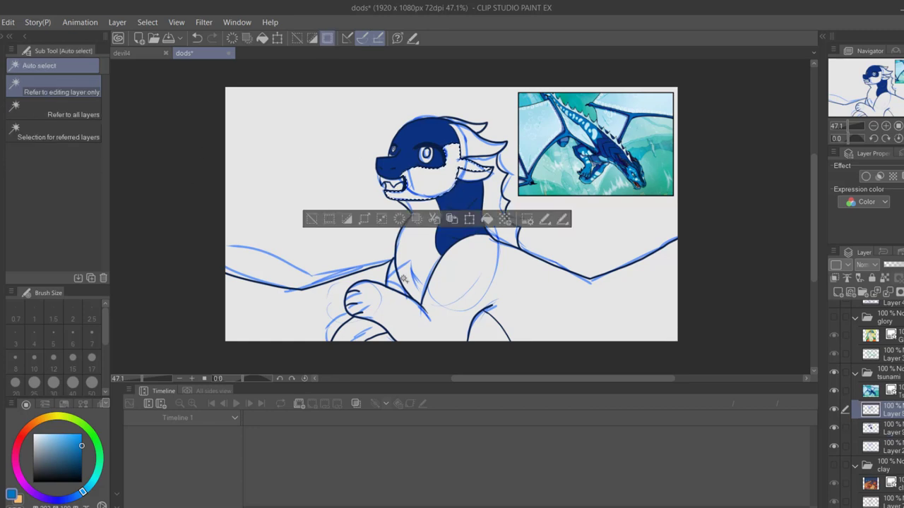
pyautogui.keyDown('shift'); pyautogui.click(454, 261); pyautogui.keyUp('shift')
pyautogui.click(879, 429)
pyautogui.hotkey('alt', 'BackSpace')
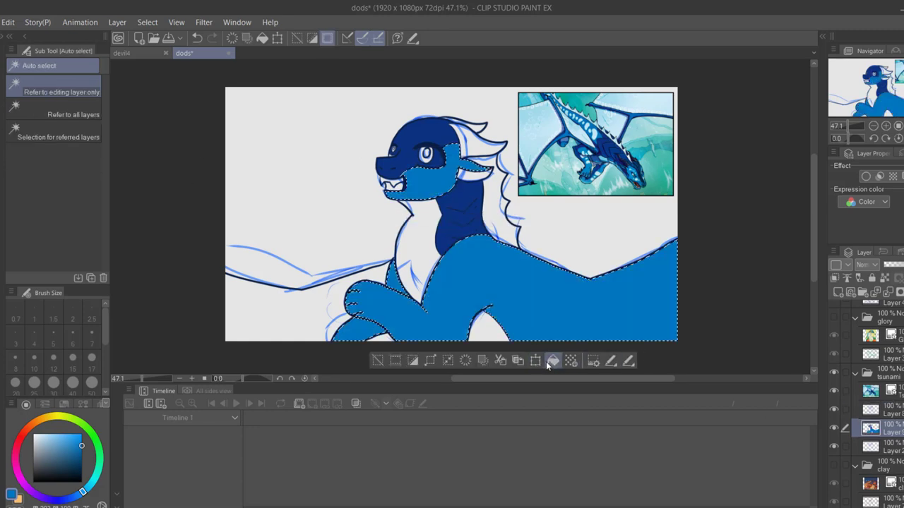
pyautogui.hotkey('ctrl', 'd')
# Ink the torso's back edge and the hind leg's outer edge on the line-art layer in sampled navy
pyautogui.press('i')
pyautogui.click(891, 410)
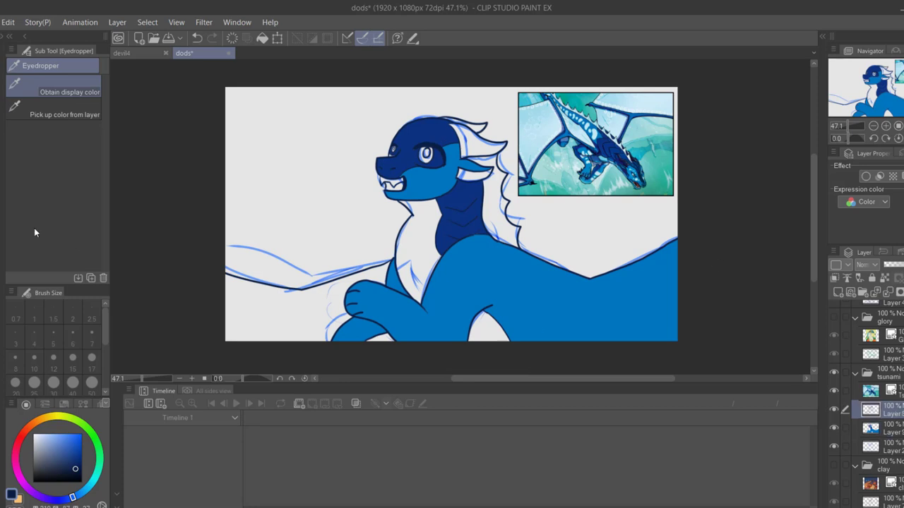
pyautogui.press('p')
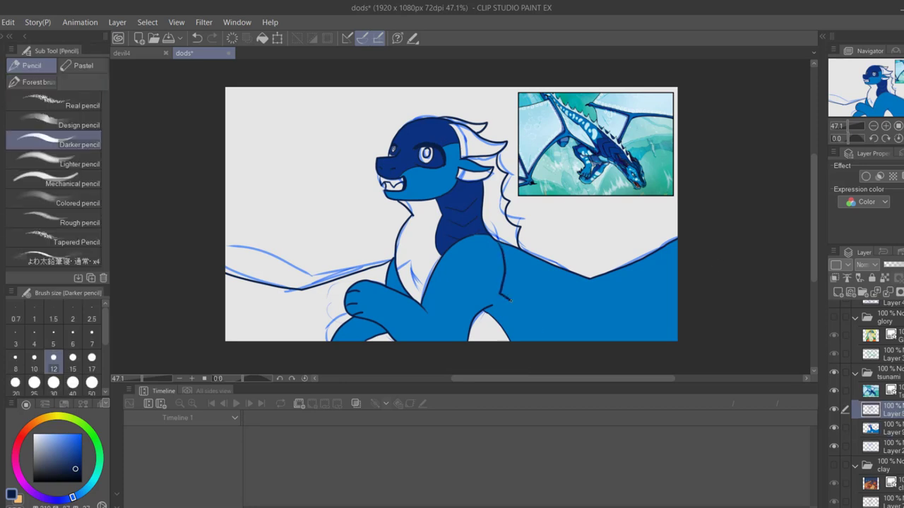
# Fill the wing areas behind the body on the colour layer with pale blue sampled from the reference's wing
pyautogui.press('w')
pyautogui.click(553, 315)
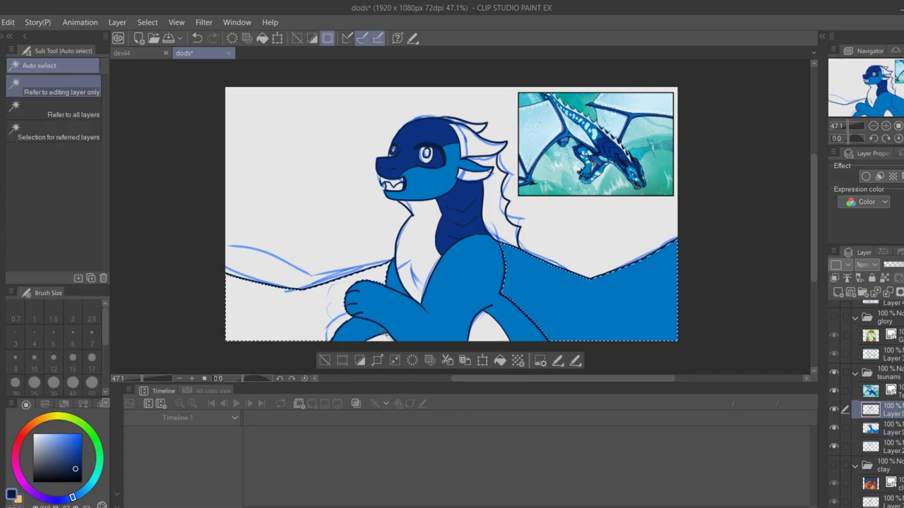
pyautogui.click(891, 428)
pyautogui.press('i')
pyautogui.click(541, 126)
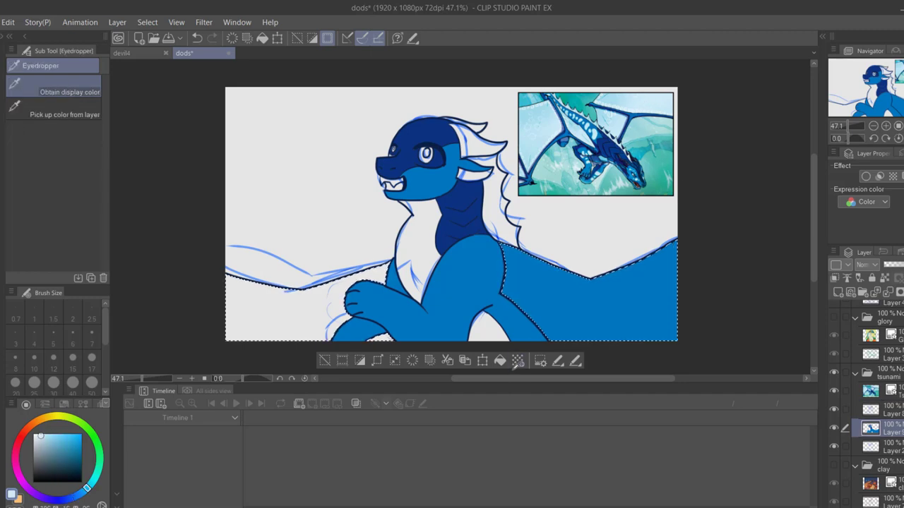
pyautogui.click(500, 361)
pyautogui.click(323, 361)
# Fill the chest and the gap inside the hind leg with light blue sampled from the reference
pyautogui.click(608, 160)
pyautogui.click(608, 159)
pyautogui.click(871, 410)
pyautogui.press('w')
pyautogui.click(421, 243)
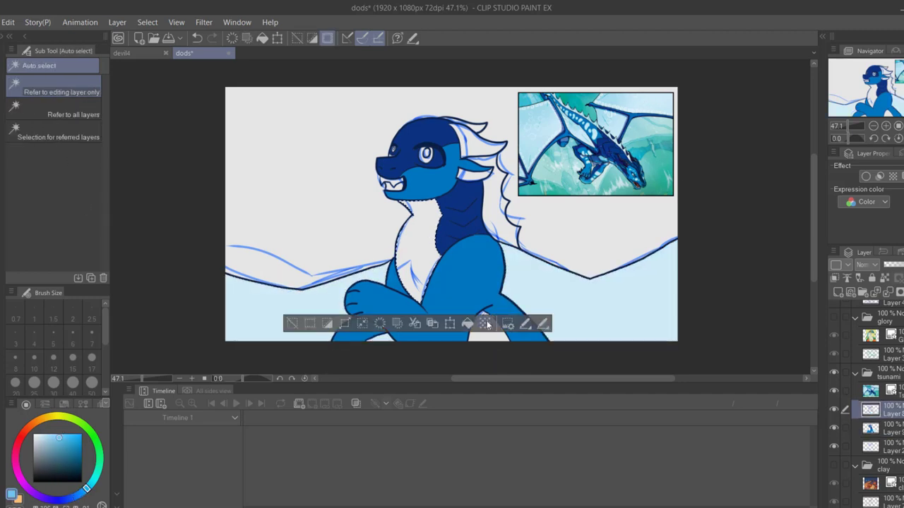
pyautogui.click(870, 428)
pyautogui.click(501, 360)
pyautogui.hotkey('ctrl', 'd')
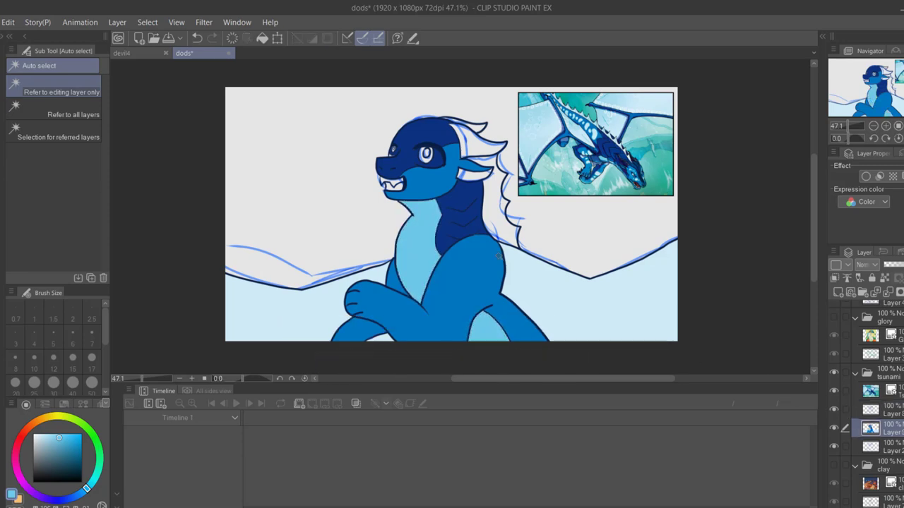
# Choose a dark grey-blue, select both head crests from the line art, and switch to the colour layer
pyautogui.moveTo(848, 127); pyautogui.dragTo(852, 127)
pyautogui.moveTo(813, 211); pyautogui.dragTo(813, 183)
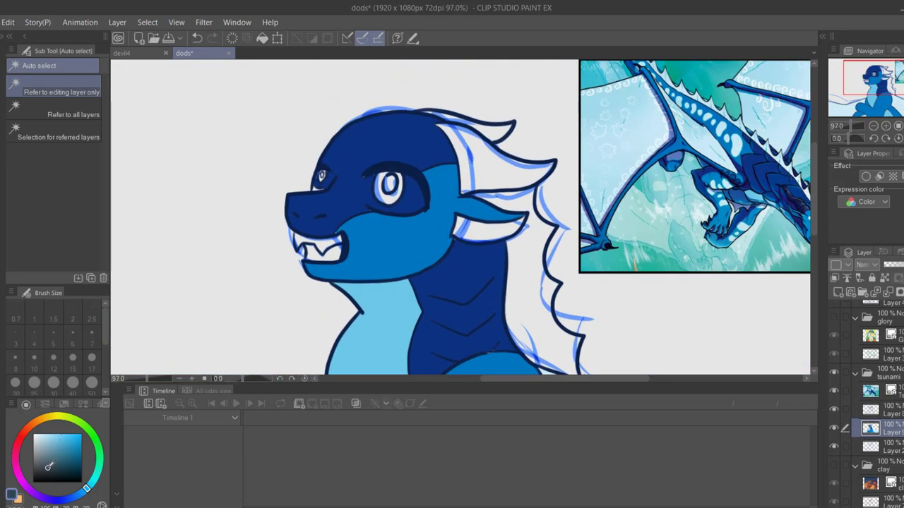
pyautogui.click(881, 415)
pyautogui.click(491, 168)
pyautogui.keyDown('shift'); pyautogui.click(495, 133); pyautogui.keyUp('shift')
pyautogui.click(878, 428)
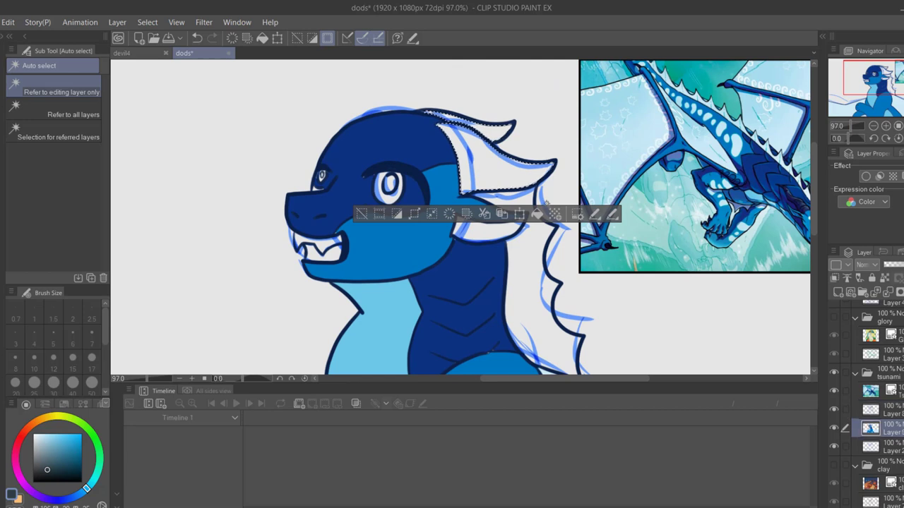
# Try filling the two head crests with dark grey-blue, and undo the fill
pyautogui.click(538, 214)
pyautogui.hotkey('ctrl', 'd')
pyautogui.press('i')
pyautogui.click(453, 222)
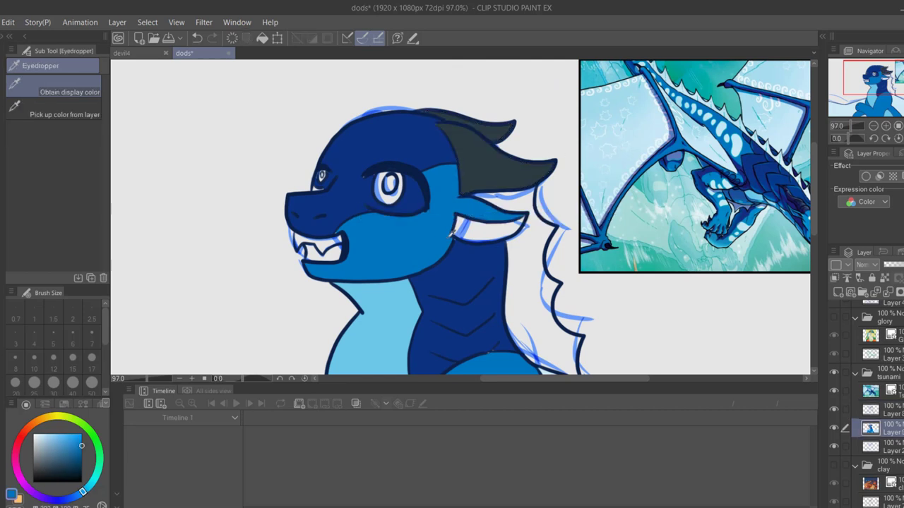
pyautogui.hotkey('ctrl', 'z')
pyautogui.hotkey('ctrl', 'z')
# Fill the two head crests with a dark navy, and take up the Turnip pen in the sampled medium blue
pyautogui.click(63, 466)
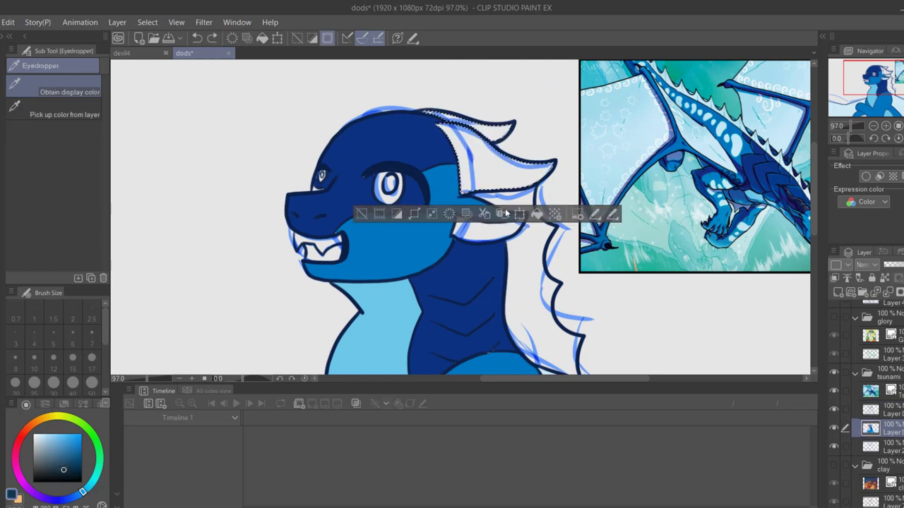
pyautogui.click(537, 214)
pyautogui.hotkey('ctrl', 'd')
pyautogui.click(452, 212)
pyautogui.press('p')
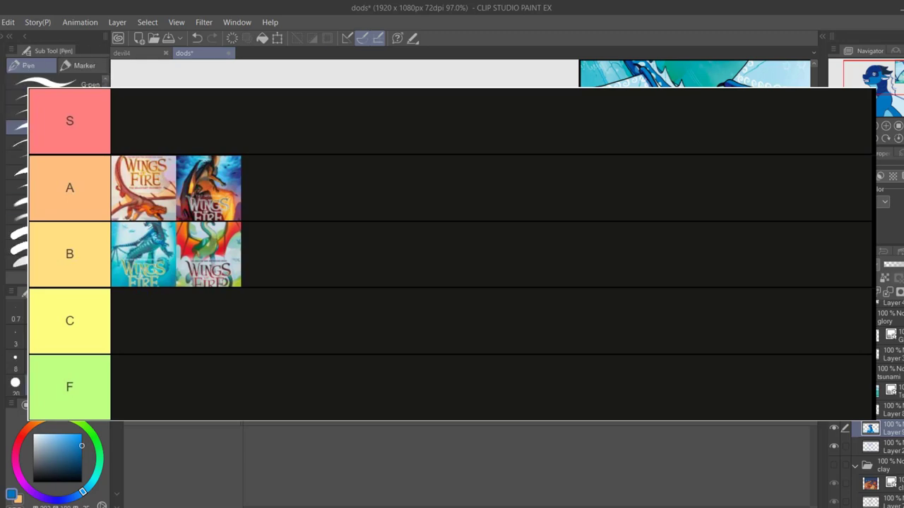
# Fill the frill behind the neck with the pale blue sampled from the wing
pyautogui.scroll(-6, 460, 218)
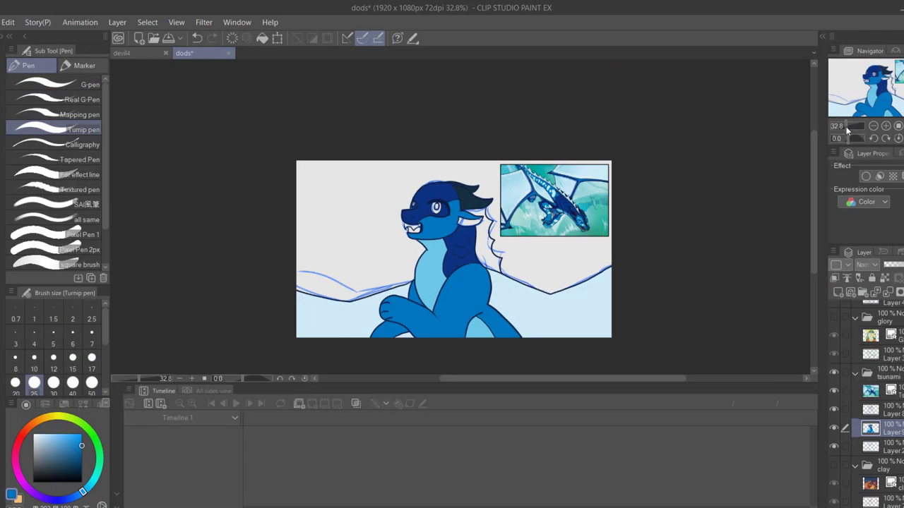
pyautogui.scroll(2, 461, 219)
pyautogui.press('i')
pyautogui.click(556, 339)
pyautogui.click(880, 410)
pyautogui.press('w')
pyautogui.click(493, 249)
pyautogui.click(876, 428)
pyautogui.click(541, 316)
pyautogui.hotkey('ctrl', 'd')
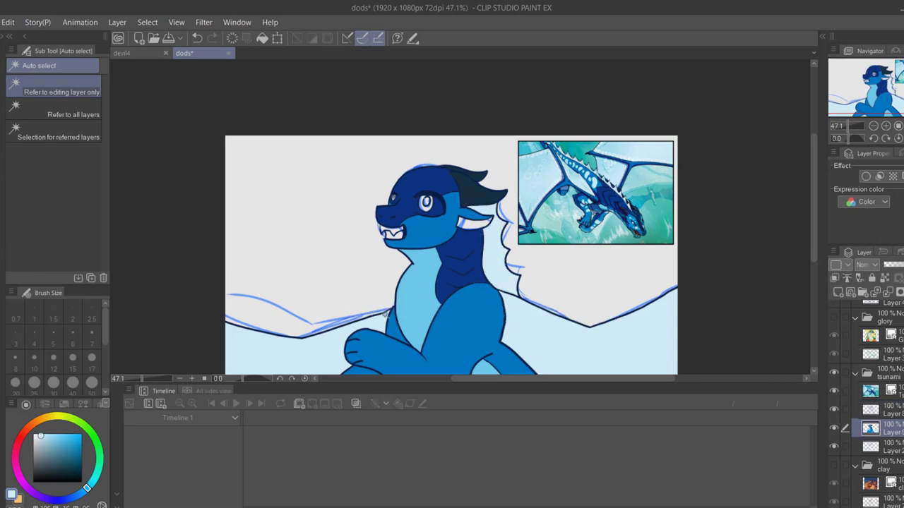
# Refill the frill behind the neck with the light blue sampled from the chest
pyautogui.moveTo(847, 126); pyautogui.dragTo(851, 126)
pyautogui.click(526, 276)
pyautogui.moveTo(526, 276); pyautogui.dragTo(562, 235)
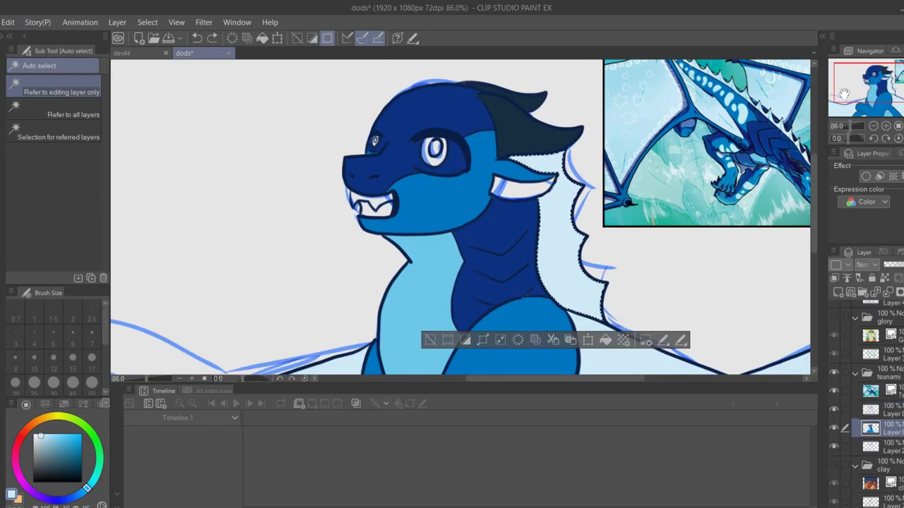
pyautogui.press('i')
pyautogui.click(438, 260)
pyautogui.click(605, 339)
pyautogui.click(430, 340)
# Paint both eyes with the Turnip pen in the pale blue sampled from the wing
pyautogui.click(350, 362)
pyautogui.press('p')
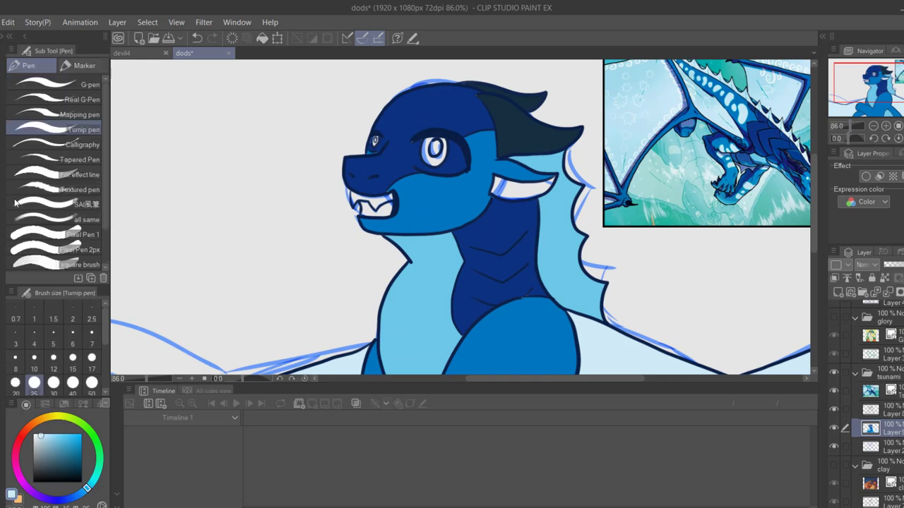
pyautogui.moveTo(873, 93); pyautogui.dragTo(865, 86)
pyautogui.moveTo(850, 127); pyautogui.dragTo(854, 127)
pyautogui.moveTo(539, 178)
pyautogui.mouseDown()
pyautogui.moveTo(562, 211)
pyautogui.moveTo(531, 191)
pyautogui.moveTo(613, 239)
pyautogui.moveTo(620, 225)
pyautogui.mouseUp()
pyautogui.moveTo(399, 171); pyautogui.dragTo(395, 185)
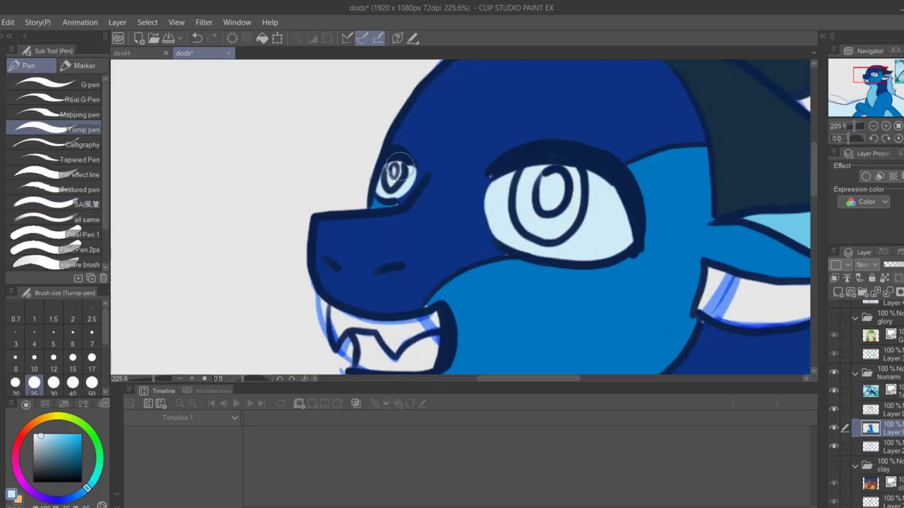
# Paint both irises in a bright blue with the Turnip pen
pyautogui.moveTo(861, 126); pyautogui.dragTo(853, 126)
pyautogui.click(62, 496)
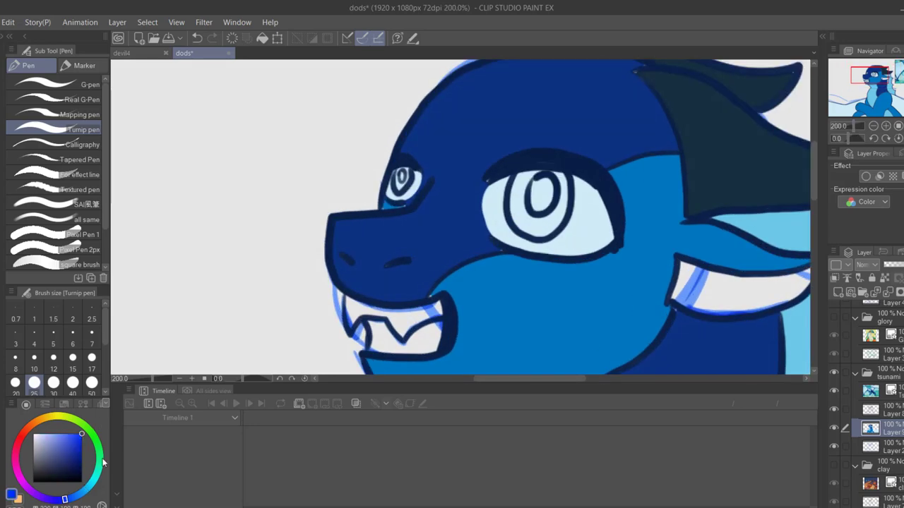
pyautogui.moveTo(542, 183)
pyautogui.mouseDown()
pyautogui.moveTo(524, 212)
pyautogui.moveTo(549, 216)
pyautogui.moveTo(553, 207)
pyautogui.mouseUp()
pyautogui.click(80, 493)
pyautogui.hotkey('ctrl', 'z')
pyautogui.moveTo(853, 126); pyautogui.dragTo(853, 127)
pyautogui.moveTo(569, 185); pyautogui.dragTo(561, 184)
pyautogui.moveTo(398, 183); pyautogui.dragTo(401, 177)
pyautogui.moveTo(554, 203)
pyautogui.mouseDown()
pyautogui.moveTo(534, 211)
pyautogui.moveTo(530, 226)
pyautogui.moveTo(545, 216)
pyautogui.mouseUp()
pyautogui.hotkey('ctrl', 'z')
# Paint a lighter blue over the lower part of both irises and fill the pupils with white
pyautogui.click(67, 434)
pyautogui.moveTo(399, 188); pyautogui.dragTo(401, 187)
pyautogui.moveTo(545, 217); pyautogui.dragTo(537, 195)
pyautogui.click(34, 435)
# Paint the mouth interior and the inner ear pink with the Turnip pen at size 17
pyautogui.click(93, 363)
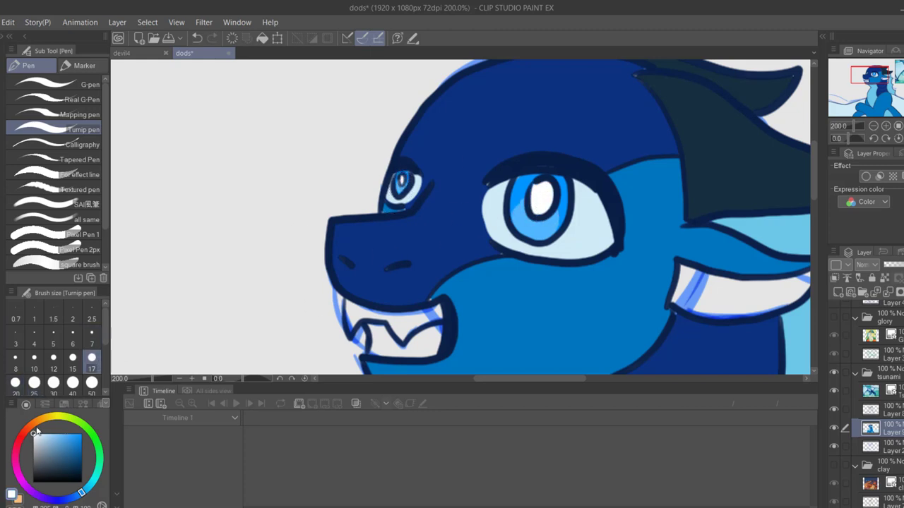
pyautogui.moveTo(35, 428); pyautogui.dragTo(36, 445)
pyautogui.moveTo(376, 329)
pyautogui.mouseDown()
pyautogui.moveTo(388, 348)
pyautogui.moveTo(412, 351)
pyautogui.moveTo(410, 343)
pyautogui.mouseUp()
pyautogui.click(876, 77)
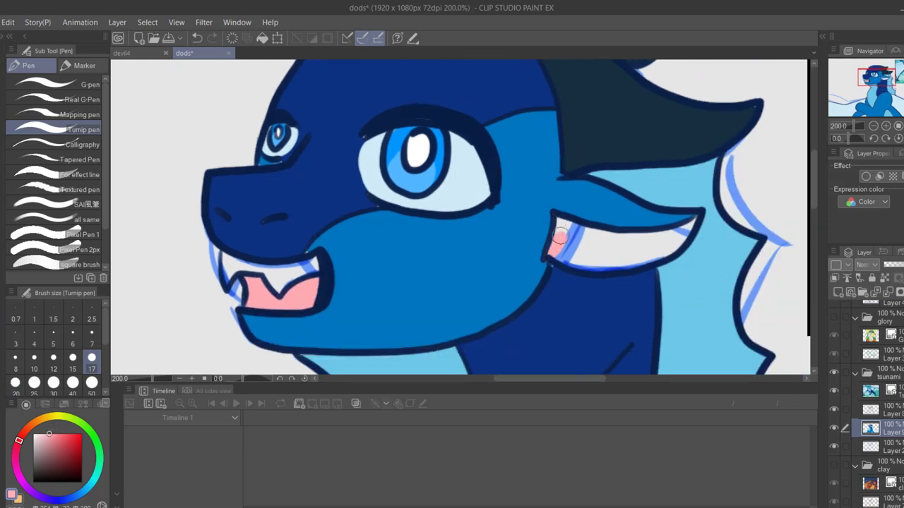
pyautogui.moveTo(562, 224)
pyautogui.mouseDown()
pyautogui.moveTo(603, 233)
pyautogui.moveTo(696, 220)
pyautogui.moveTo(629, 258)
pyautogui.mouseUp()
pyautogui.moveTo(556, 253)
pyautogui.mouseDown()
pyautogui.moveTo(670, 252)
pyautogui.moveTo(585, 235)
pyautogui.moveTo(633, 252)
pyautogui.moveTo(630, 240)
pyautogui.mouseUp()
# Paint the teeth with the pale tint sampled from the eye white, and save the file
pyautogui.press('i')
pyautogui.click(461, 178)
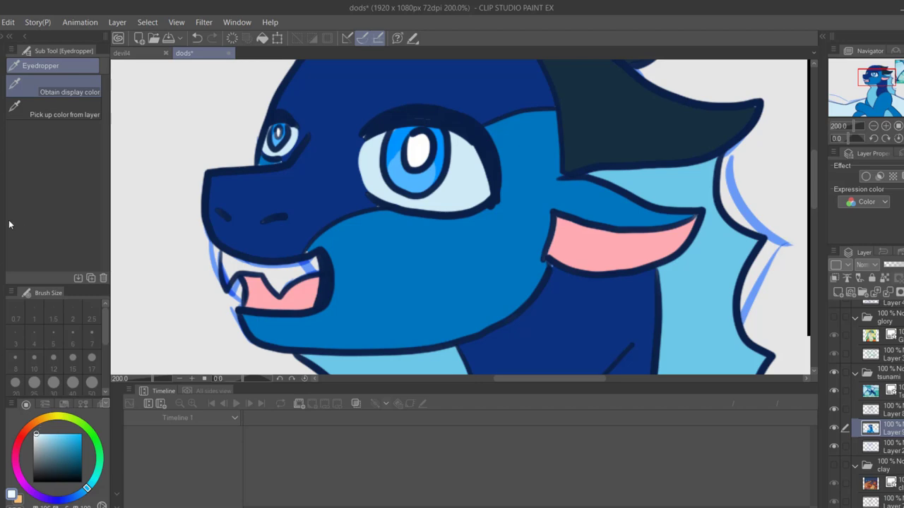
pyautogui.press('p')
pyautogui.moveTo(224, 254)
pyautogui.mouseDown()
pyautogui.moveTo(238, 282)
pyautogui.moveTo(262, 269)
pyautogui.moveTo(279, 286)
pyautogui.moveTo(303, 267)
pyautogui.moveTo(293, 274)
pyautogui.mouseUp()
pyautogui.moveTo(850, 126); pyautogui.dragTo(846, 126)
pyautogui.hotkey('ctrl', 's')
# Hide tsunami's sketch and folder, show the glory folder, and add a raster layer above its sketch
pyautogui.moveTo(868, 90); pyautogui.dragTo(872, 102)
pyautogui.click(846, 444)
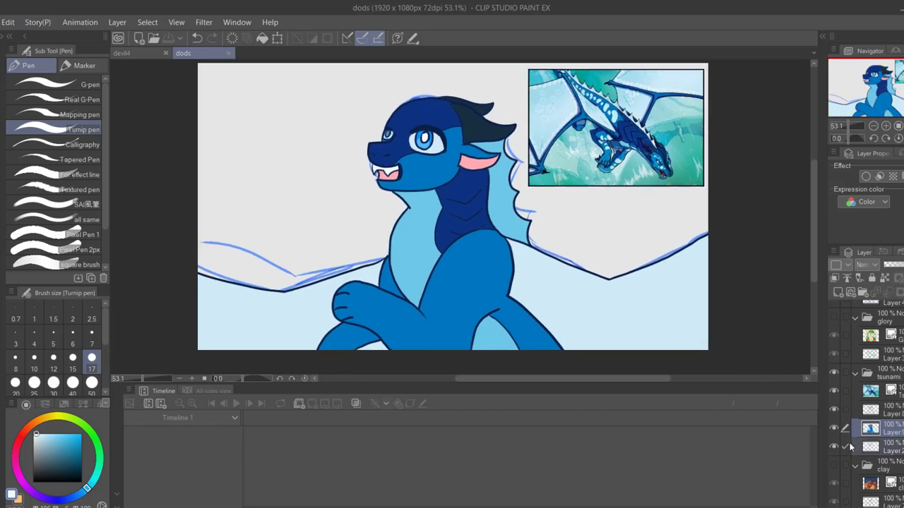
pyautogui.click(834, 447)
pyautogui.click(834, 318)
pyautogui.click(872, 352)
pyautogui.click(838, 292)
pyautogui.click(835, 391)
# Enlarge the green glory sketch with a transform and reposition it on the canvas
pyautogui.click(884, 369)
pyautogui.hotkey('ctrl', 't')
pyautogui.moveTo(708, 63); pyautogui.dragTo(750, 36)
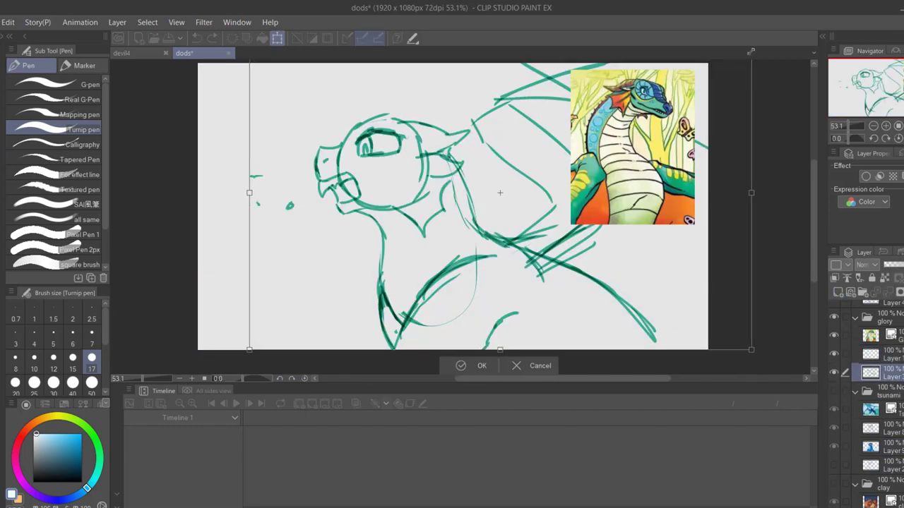
pyautogui.moveTo(616, 150); pyautogui.dragTo(613, 159)
pyautogui.moveTo(497, 200); pyautogui.dragTo(492, 208)
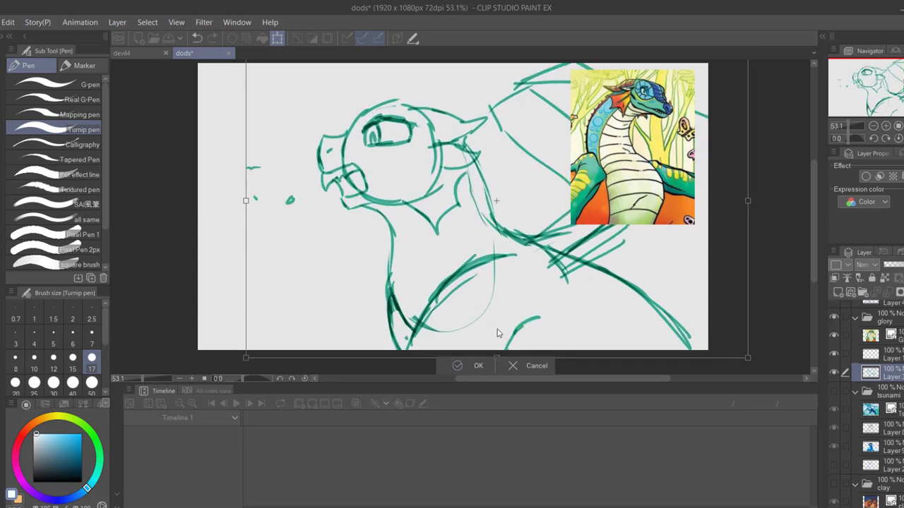
pyautogui.press('Return')
# Take up the Darker pencil at size 12 in dark teal and activate the empty glory layer
pyautogui.click(99, 469)
pyautogui.click(75, 461)
pyautogui.press('p')
pyautogui.click(875, 360)
pyautogui.click(865, 78)
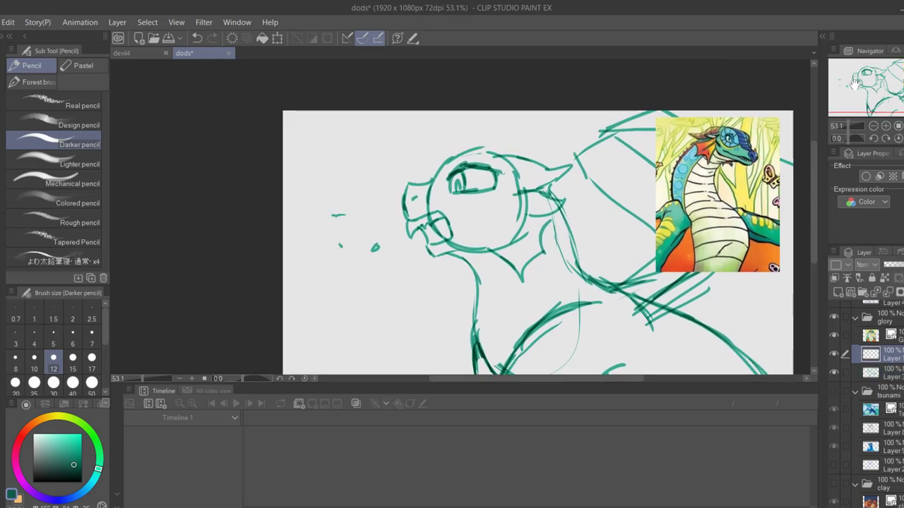
pyautogui.moveTo(848, 126); pyautogui.dragTo(851, 127)
pyautogui.click(865, 77)
pyautogui.moveTo(393, 165); pyautogui.dragTo(584, 111)
pyautogui.hotkey('ctrl', 'z')
pyautogui.hotkey('ctrl', 'z')
# Darken the teal drawing colour, lower the glory sketch layer's opacity to 62 %, and reactivate the line-art layer
pyautogui.click(74, 471)
pyautogui.click(888, 367)
pyautogui.click(899, 265)
pyautogui.click(879, 354)
# Ink the crown, horn, ear, eye, snout and open mouth over the glory sketch
pyautogui.moveTo(394, 167)
pyautogui.mouseDown()
pyautogui.moveTo(432, 121)
pyautogui.moveTo(555, 110)
pyautogui.moveTo(664, 128)
pyautogui.moveTo(670, 168)
pyautogui.moveTo(597, 191)
pyautogui.moveTo(711, 214)
pyautogui.moveTo(621, 251)
pyautogui.mouseUp()
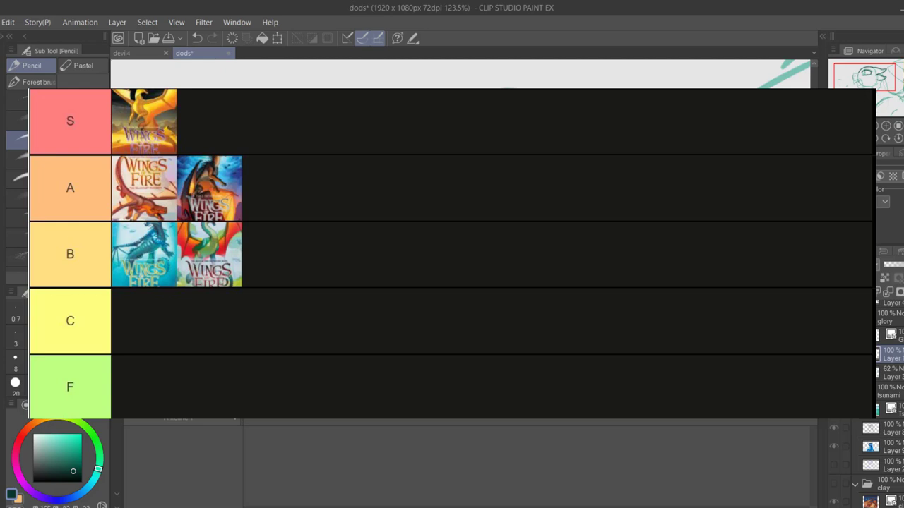
pyautogui.moveTo(462, 157)
pyautogui.mouseDown()
pyautogui.moveTo(475, 195)
pyautogui.moveTo(462, 193)
pyautogui.mouseUp()
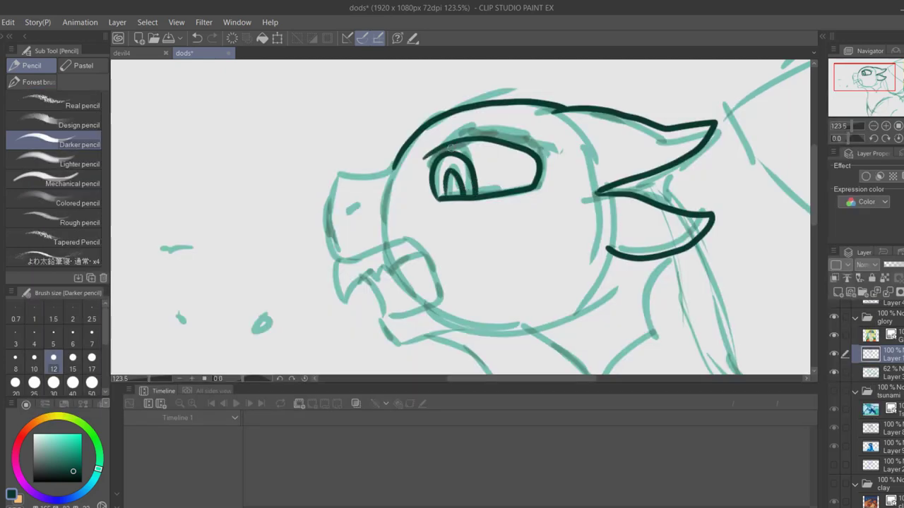
pyautogui.moveTo(375, 172)
pyautogui.mouseDown()
pyautogui.moveTo(326, 204)
pyautogui.moveTo(346, 254)
pyautogui.moveTo(406, 240)
pyautogui.moveTo(434, 304)
pyautogui.moveTo(382, 327)
pyautogui.mouseUp()
pyautogui.hotkey('ctrl', 'z')
pyautogui.moveTo(435, 302); pyautogui.dragTo(379, 319)
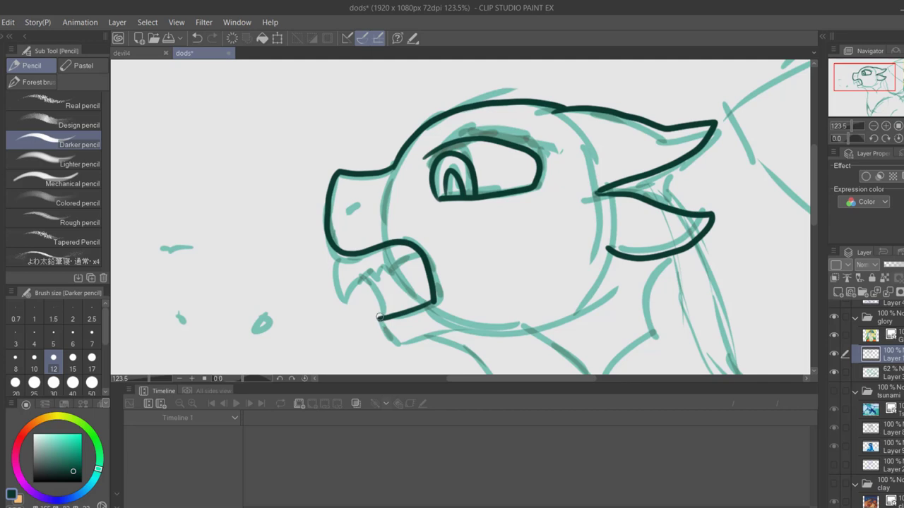
# Ink the lower jaw, the pointed frill under the cheek and the short line between horn and ear
pyautogui.moveTo(379, 317)
pyautogui.mouseDown()
pyautogui.moveTo(409, 341)
pyautogui.moveTo(566, 316)
pyautogui.mouseUp()
pyautogui.hotkey('ctrl', 'z')
pyautogui.moveTo(380, 320)
pyautogui.mouseDown()
pyautogui.moveTo(408, 343)
pyautogui.moveTo(580, 315)
pyautogui.moveTo(617, 267)
pyautogui.mouseUp()
pyautogui.moveTo(510, 329)
pyautogui.mouseDown()
pyautogui.moveTo(560, 370)
pyautogui.moveTo(657, 339)
pyautogui.moveTo(676, 256)
pyautogui.mouseUp()
pyautogui.moveTo(675, 165); pyautogui.dragTo(674, 210)
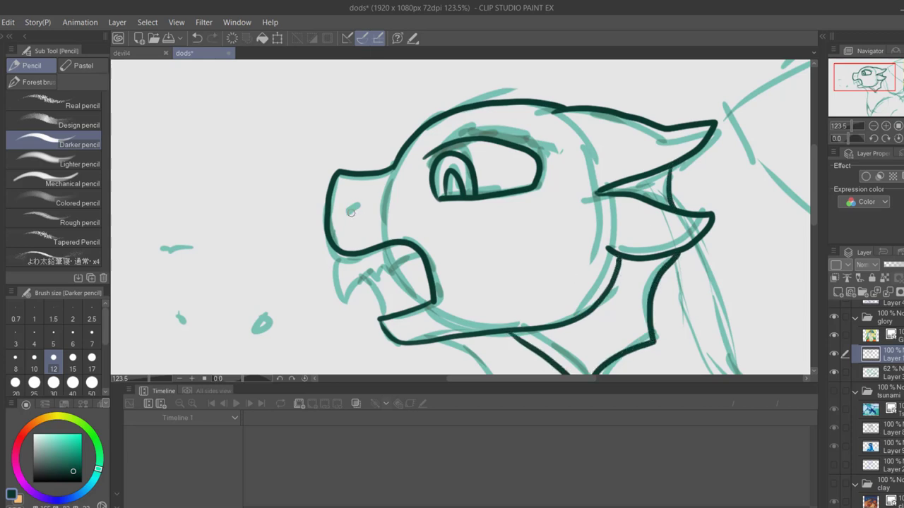
# Ink the fang, mouth interior and nostril, and save the file
pyautogui.moveTo(334, 255)
pyautogui.mouseDown()
pyautogui.moveTo(350, 276)
pyautogui.moveTo(423, 260)
pyautogui.mouseUp()
pyautogui.moveTo(355, 267); pyautogui.dragTo(361, 285)
pyautogui.moveTo(870, 87); pyautogui.dragTo(873, 86)
pyautogui.moveTo(380, 164)
pyautogui.mouseDown()
pyautogui.moveTo(442, 142)
pyautogui.moveTo(498, 154)
pyautogui.moveTo(431, 137)
pyautogui.moveTo(400, 149)
pyautogui.mouseUp()
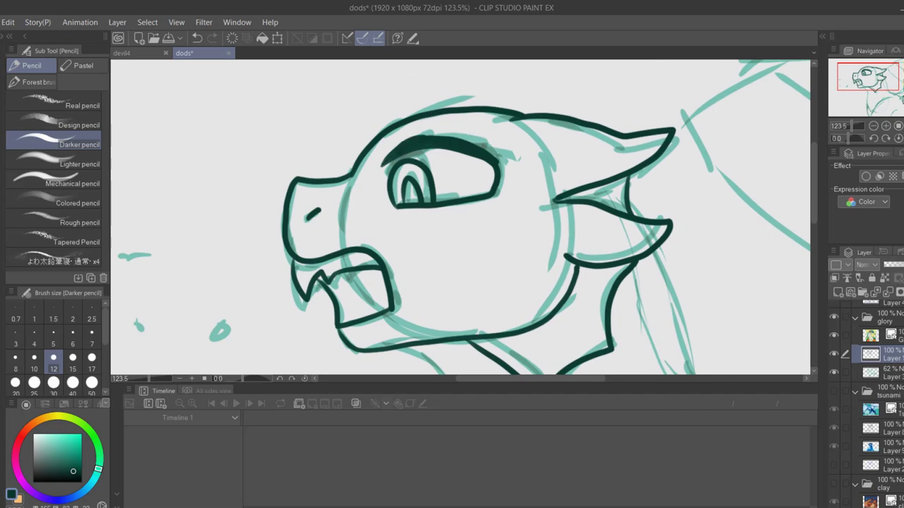
pyautogui.hotkey('ctrl', 'z')
pyautogui.hotkey('ctrl', 's')
# Ink the shoulder, the leg curve, the chest and both sides of the neck
pyautogui.moveTo(869, 82)
pyautogui.mouseDown()
pyautogui.moveTo(874, 99)
pyautogui.moveTo(849, 125)
pyautogui.moveTo(870, 83)
pyautogui.mouseUp()
pyautogui.moveTo(443, 335); pyautogui.dragTo(575, 218)
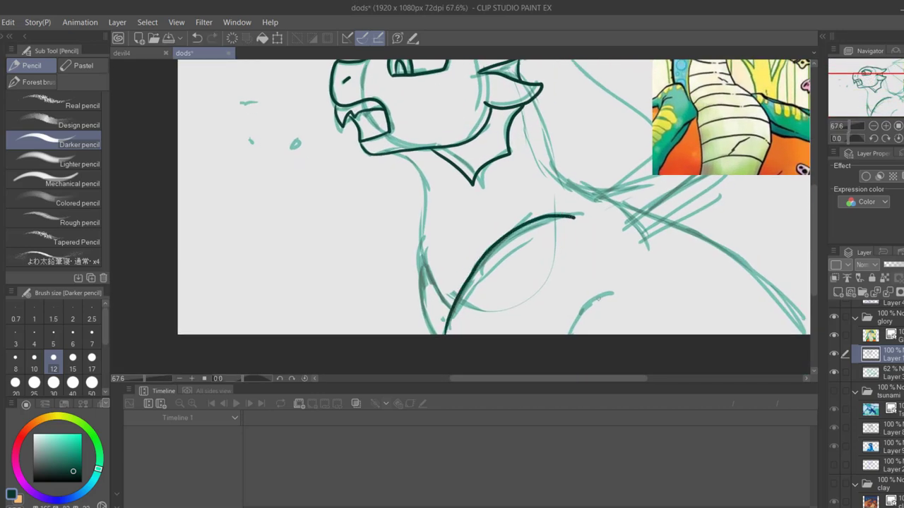
pyautogui.moveTo(609, 299); pyautogui.dragTo(569, 336)
pyautogui.moveTo(423, 182); pyautogui.dragTo(422, 335)
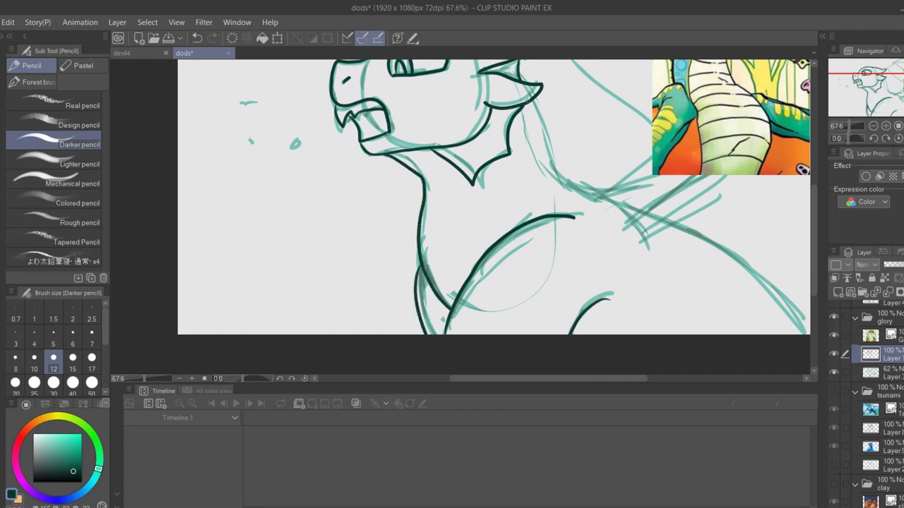
pyautogui.moveTo(534, 93)
pyautogui.mouseDown()
pyautogui.moveTo(549, 146)
pyautogui.moveTo(599, 196)
pyautogui.mouseUp()
# Ink the wing's outlines behind the neck and its trailing edge down the back
pyautogui.moveTo(856, 83); pyautogui.dragTo(866, 75)
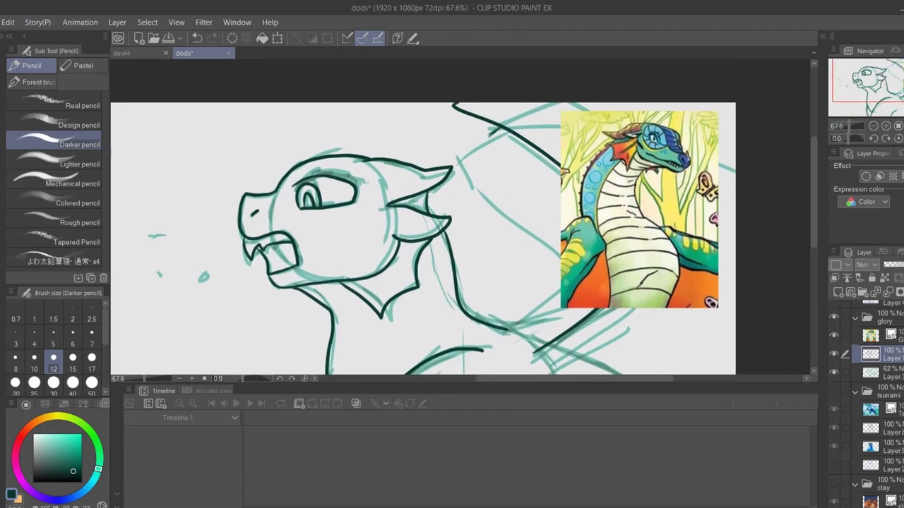
pyautogui.moveTo(485, 136)
pyautogui.mouseDown()
pyautogui.moveTo(545, 264)
pyautogui.moveTo(512, 322)
pyautogui.mouseUp()
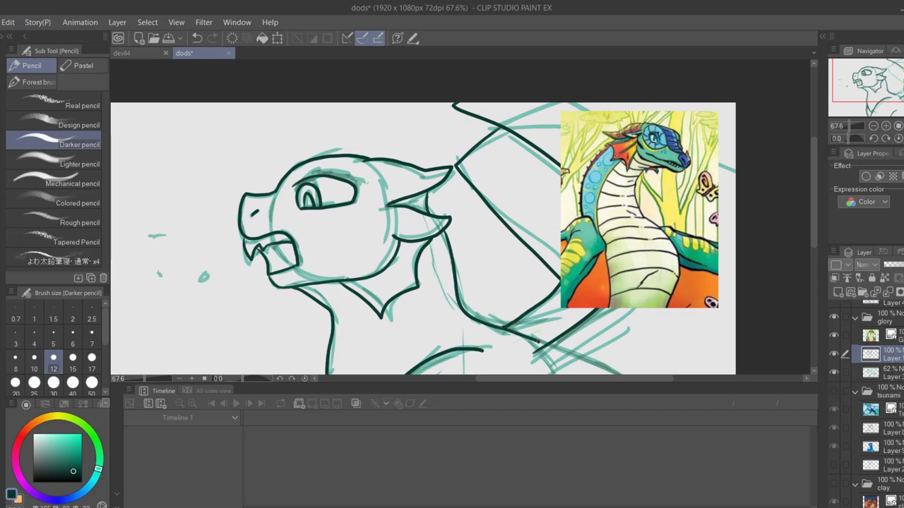
pyautogui.moveTo(866, 92); pyautogui.dragTo(866, 111)
pyautogui.moveTo(532, 238)
pyautogui.mouseDown()
pyautogui.moveTo(536, 294)
pyautogui.moveTo(610, 351)
pyautogui.mouseUp()
# Thicken the upper eyelid with the Darker pencil at size 12
pyautogui.click(92, 332)
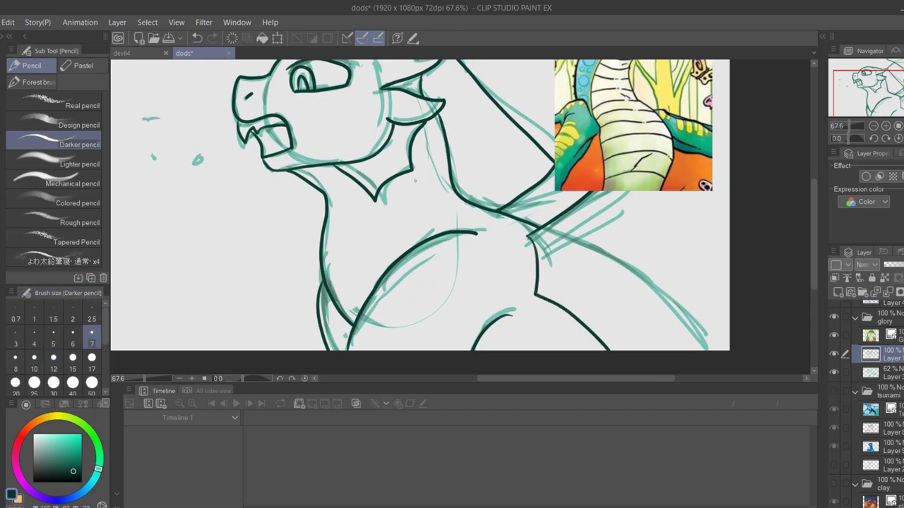
pyautogui.hotkey('ctrl', 'z')
pyautogui.moveTo(890, 96); pyautogui.dragTo(870, 76)
pyautogui.click(852, 127)
pyautogui.click(53, 357)
pyautogui.moveTo(353, 168)
pyautogui.mouseDown()
pyautogui.moveTo(381, 144)
pyautogui.moveTo(458, 157)
pyautogui.moveTo(428, 142)
pyautogui.moveTo(369, 148)
pyautogui.mouseUp()
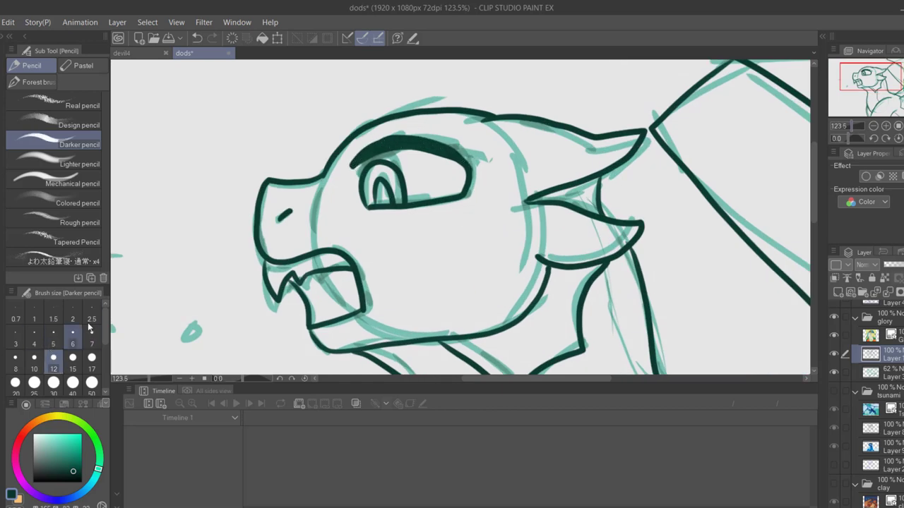
# Ink thin marking lines at the horn base, across the face and down the neck at brush size 7
pyautogui.click(92, 331)
pyautogui.moveTo(505, 124); pyautogui.dragTo(524, 171)
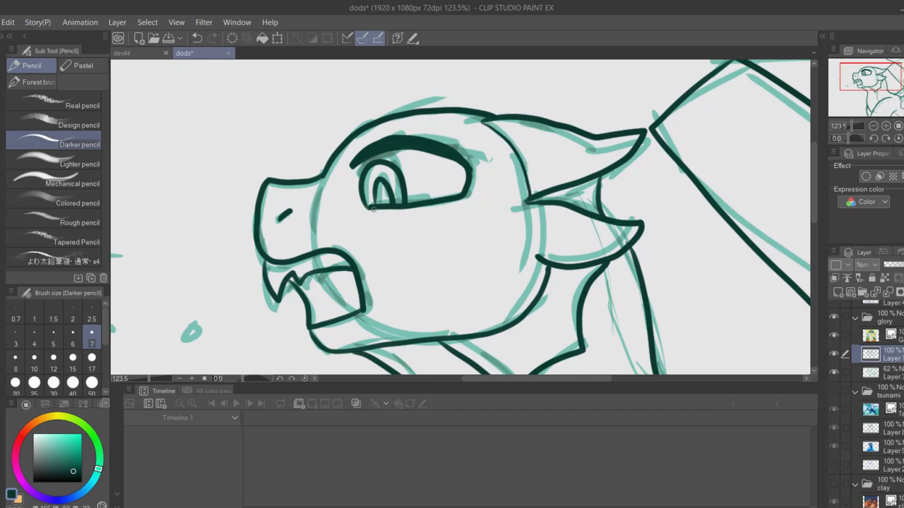
pyautogui.moveTo(367, 210); pyautogui.dragTo(321, 246)
pyautogui.moveTo(857, 86); pyautogui.dragTo(897, 84)
pyautogui.moveTo(384, 120)
pyautogui.mouseDown()
pyautogui.moveTo(389, 180)
pyautogui.moveTo(429, 275)
pyautogui.moveTo(573, 329)
pyautogui.mouseUp()
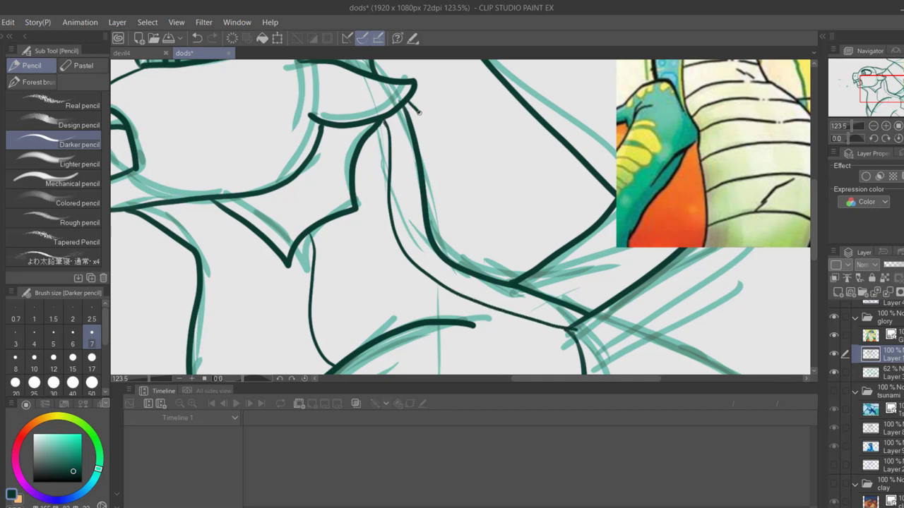
pyautogui.moveTo(415, 137); pyautogui.dragTo(434, 182)
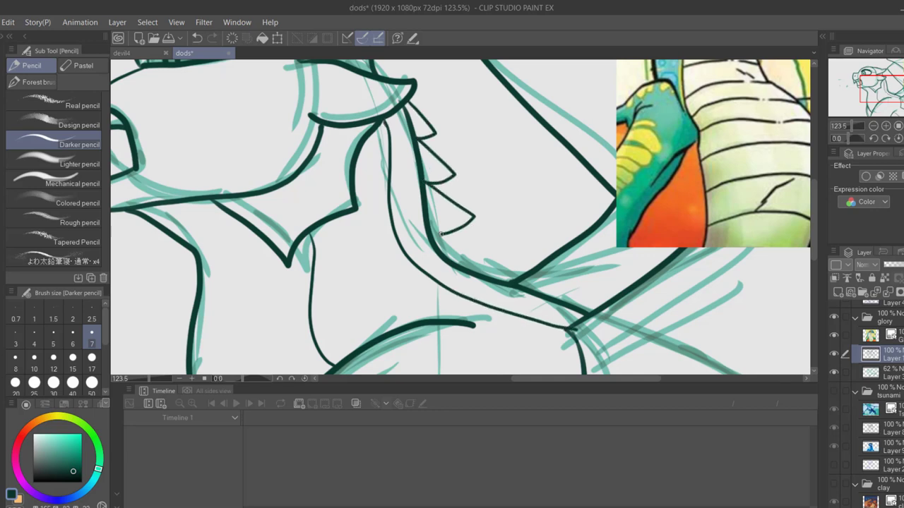
pyautogui.moveTo(438, 234); pyautogui.dragTo(476, 267)
pyautogui.hotkey('ctrl', 'z')
pyautogui.hotkey('ctrl', 'z')
pyautogui.hotkey('ctrl', 'z')
# Ink the inner ear line and a row of triangular spikes down the back of the neck
pyautogui.moveTo(412, 85); pyautogui.dragTo(310, 86)
pyautogui.moveTo(401, 104); pyautogui.dragTo(453, 196)
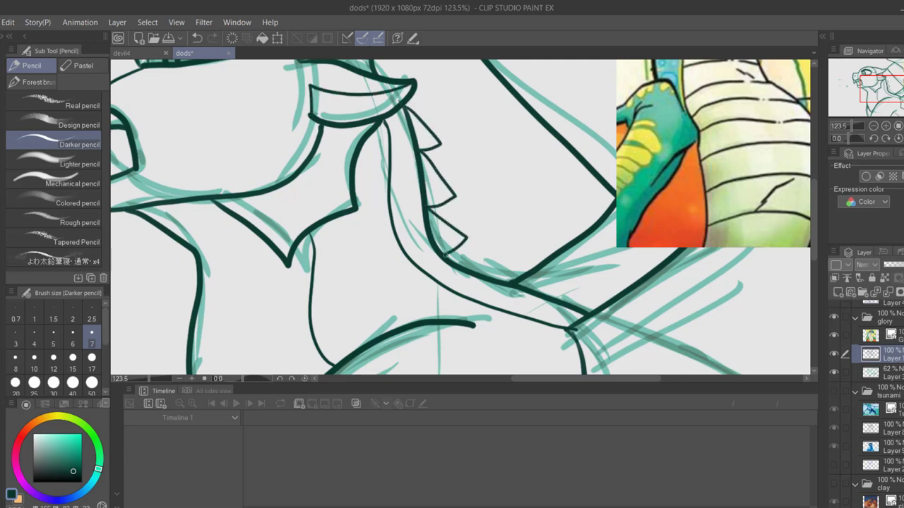
pyautogui.moveTo(443, 255); pyautogui.dragTo(495, 280)
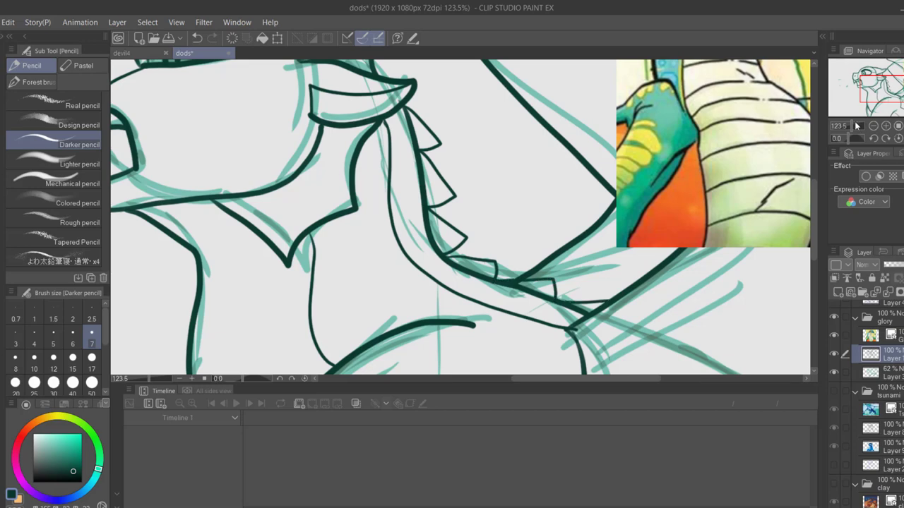
# Add a raster layer between the line art and the sketch, and check the drawing in a mirrored view
pyautogui.moveTo(851, 125); pyautogui.dragTo(849, 127)
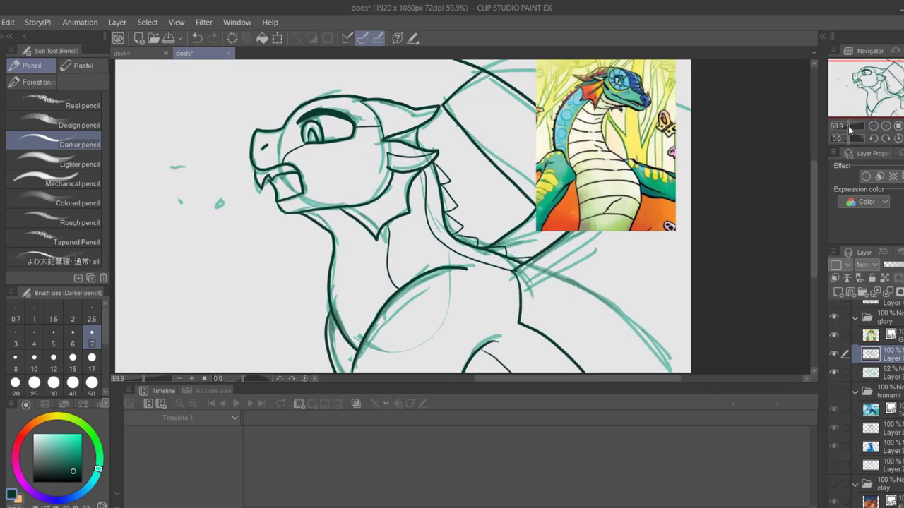
pyautogui.click(838, 291)
pyautogui.press('w')
pyautogui.click(349, 174)
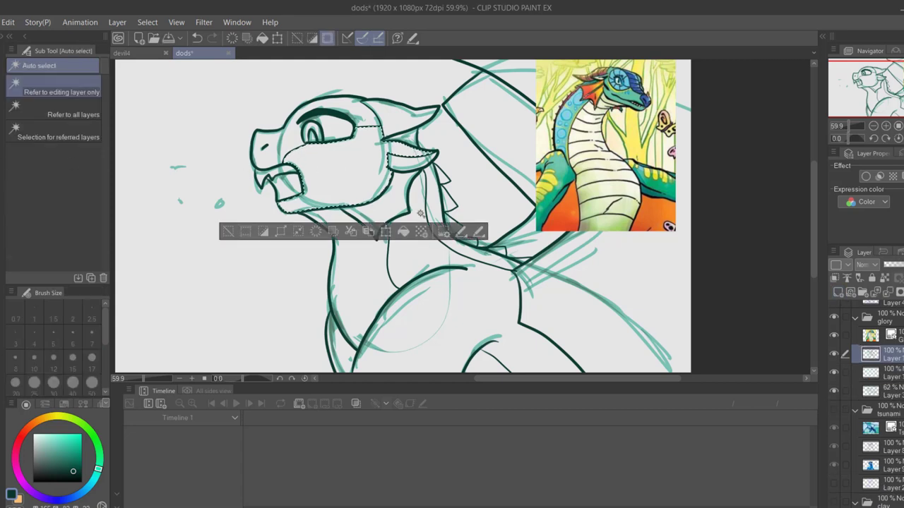
pyautogui.click(873, 139)
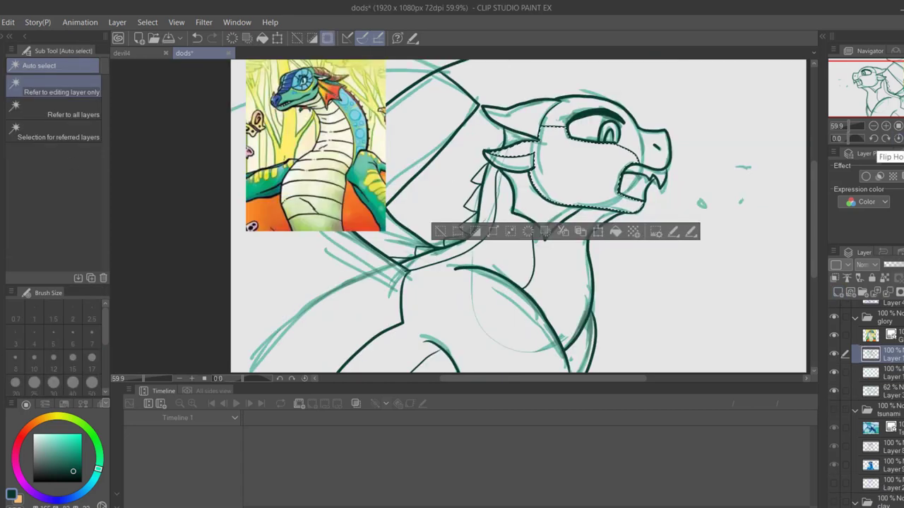
pyautogui.hotkey('ctrl', 'd')
pyautogui.click(903, 138)
# Lasso the head's line art, shrink and reposition it with a transform, and clear the selection
pyautogui.moveTo(890, 108); pyautogui.dragTo(873, 100)
pyautogui.click(850, 126)
pyautogui.click(2, 136)
pyautogui.moveTo(315, 150)
pyautogui.mouseDown()
pyautogui.moveTo(349, 287)
pyautogui.moveTo(466, 302)
pyautogui.mouseUp()
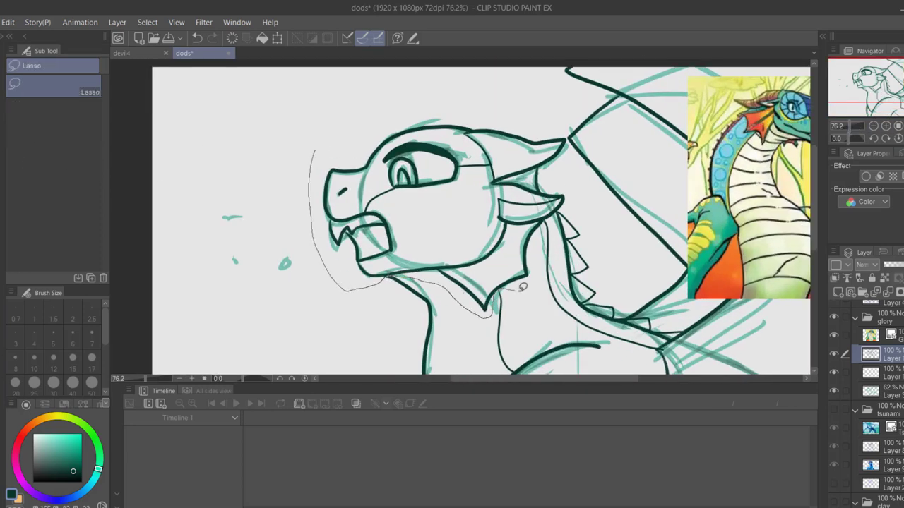
pyautogui.moveTo(524, 289)
pyautogui.mouseDown()
pyautogui.moveTo(537, 236)
pyautogui.moveTo(582, 150)
pyautogui.moveTo(551, 115)
pyautogui.moveTo(549, 99)
pyautogui.mouseUp()
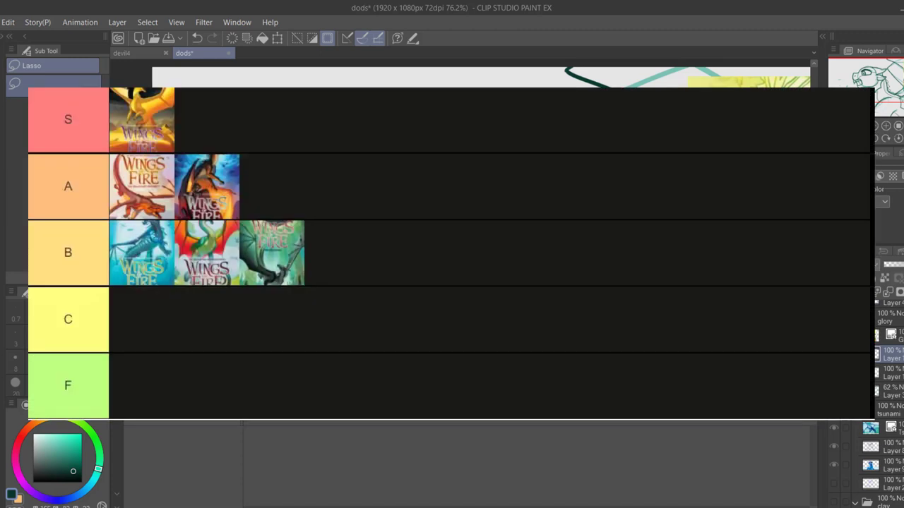
pyautogui.moveTo(384, 88); pyautogui.dragTo(589, 82)
pyautogui.hotkey('ctrl', 't')
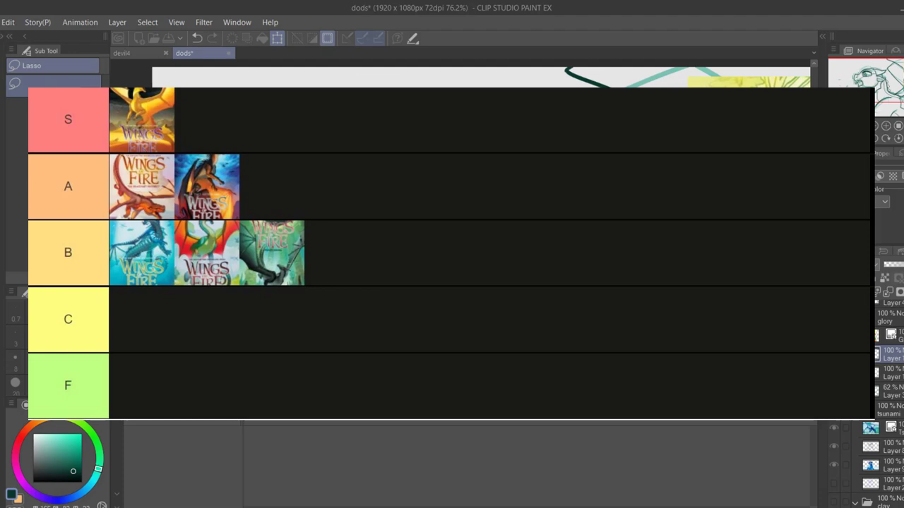
pyautogui.press('Return')
pyautogui.hotkey('ctrl', 'd')
# Redraw the chin and throat lines to join the resized head, with the Darker pencil at size 12
pyautogui.moveTo(888, 84)
pyautogui.mouseDown()
pyautogui.moveTo(894, 98)
pyautogui.moveTo(886, 87)
pyautogui.mouseUp()
pyautogui.moveTo(851, 126); pyautogui.dragTo(853, 126)
pyautogui.moveTo(313, 331)
pyautogui.mouseDown()
pyautogui.moveTo(292, 301)
pyautogui.moveTo(351, 296)
pyautogui.mouseUp()
pyautogui.press('p')
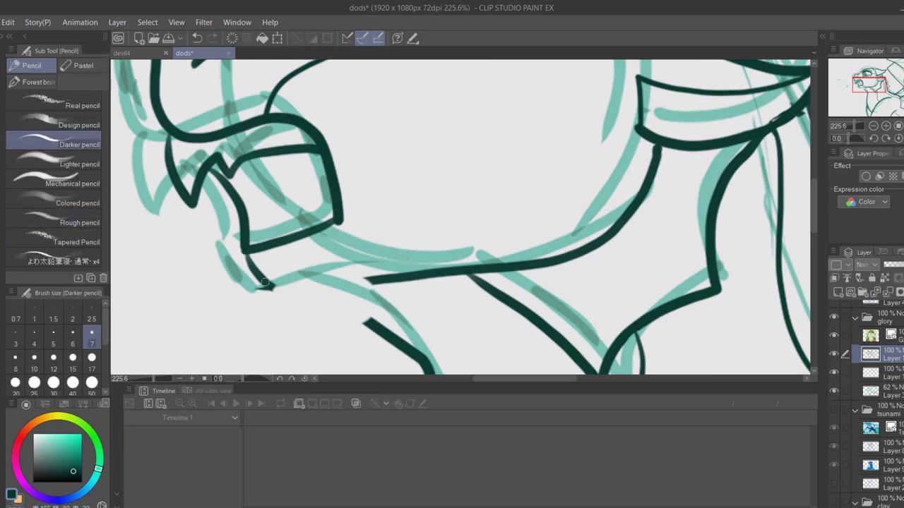
pyautogui.moveTo(264, 282)
pyautogui.mouseDown()
pyautogui.moveTo(392, 277)
pyautogui.moveTo(266, 286)
pyautogui.moveTo(373, 277)
pyautogui.mouseUp()
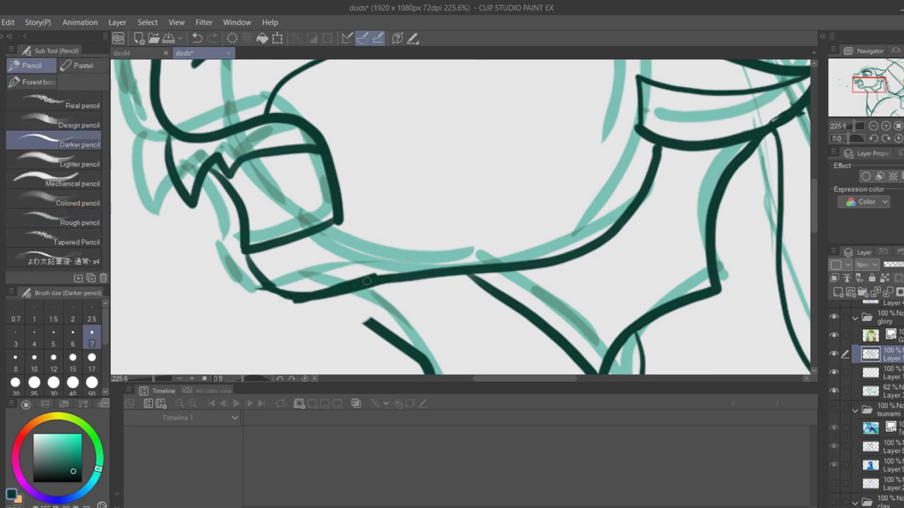
pyautogui.click(92, 361)
pyautogui.click(54, 361)
pyautogui.hotkey('ctrl', 'z')
pyautogui.hotkey('ctrl', 'z')
pyautogui.moveTo(262, 278)
pyautogui.mouseDown()
pyautogui.moveTo(333, 290)
pyautogui.moveTo(392, 280)
pyautogui.mouseUp()
pyautogui.moveTo(314, 291); pyautogui.dragTo(379, 328)
# Touch up the line art around the horn base
pyautogui.moveTo(857, 128); pyautogui.dragTo(850, 127)
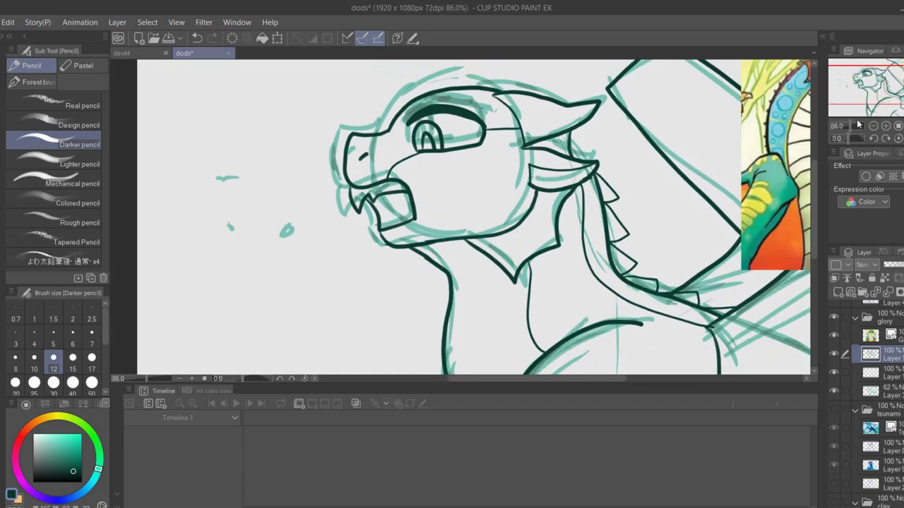
pyautogui.moveTo(865, 77); pyautogui.dragTo(867, 80)
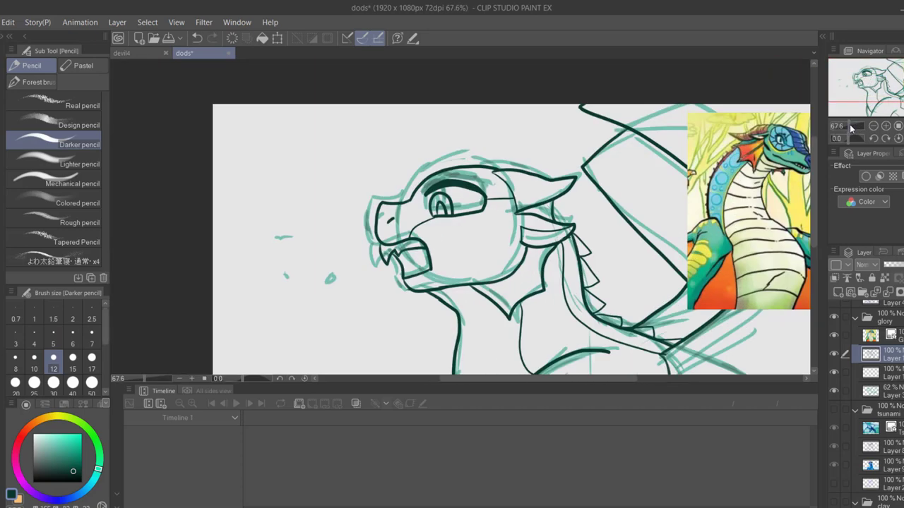
pyautogui.moveTo(850, 127); pyautogui.dragTo(854, 127)
pyautogui.moveTo(879, 82); pyautogui.dragTo(879, 80)
pyautogui.moveTo(504, 119); pyautogui.dragTo(541, 168)
# Lasso the eye's line art, shrink it slightly with a transform, shift it towards the horn, and clear the selection
pyautogui.moveTo(876, 76); pyautogui.dragTo(874, 74)
pyautogui.click(2, 143)
pyautogui.moveTo(271, 241)
pyautogui.mouseDown()
pyautogui.moveTo(335, 282)
pyautogui.moveTo(425, 211)
pyautogui.moveTo(356, 150)
pyautogui.mouseUp()
pyautogui.moveTo(255, 178); pyautogui.dragTo(253, 184)
pyautogui.hotkey('ctrl', 't')
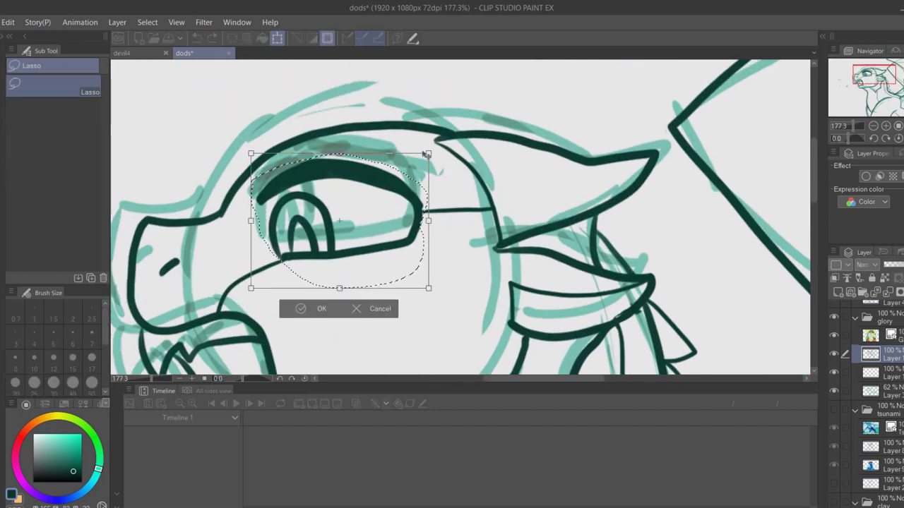
pyautogui.moveTo(428, 151); pyautogui.dragTo(412, 165)
pyautogui.moveTo(346, 223); pyautogui.dragTo(367, 217)
pyautogui.click(308, 302)
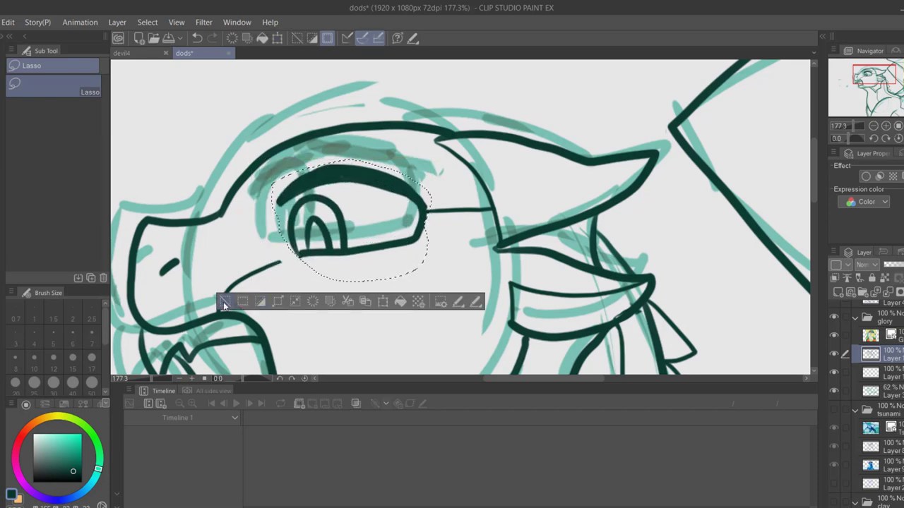
pyautogui.hotkey('ctrl', 'd')
# Extend the cheek line to meet the repositioned eye, with the Darker pencil at size 7
pyautogui.press('p')
pyautogui.press('p')
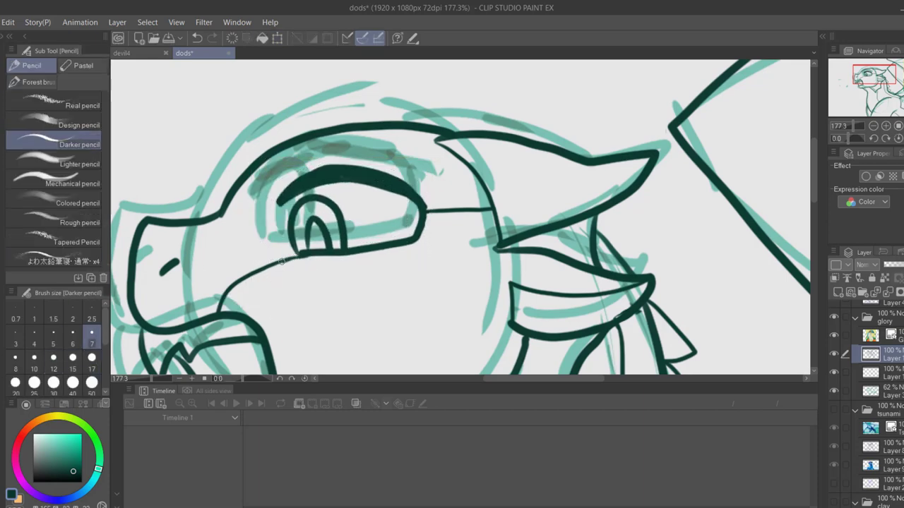
pyautogui.moveTo(853, 126); pyautogui.dragTo(849, 126)
pyautogui.moveTo(856, 89)
pyautogui.mouseDown()
pyautogui.moveTo(864, 100)
pyautogui.moveTo(851, 88)
pyautogui.mouseUp()
pyautogui.click(848, 124)
# Lasso the eye again, rotate it slightly so its lower edge lies flatter, and clear the selection
pyautogui.press('m')
pyautogui.moveTo(370, 191)
pyautogui.mouseDown()
pyautogui.moveTo(361, 233)
pyautogui.moveTo(421, 271)
pyautogui.moveTo(507, 222)
pyautogui.mouseUp()
pyautogui.moveTo(436, 166); pyautogui.dragTo(370, 196)
pyautogui.hotkey('ctrl', 't')
pyautogui.moveTo(572, 203); pyautogui.dragTo(571, 218)
pyautogui.click(404, 301)
pyautogui.click(305, 297)
pyautogui.press('p')
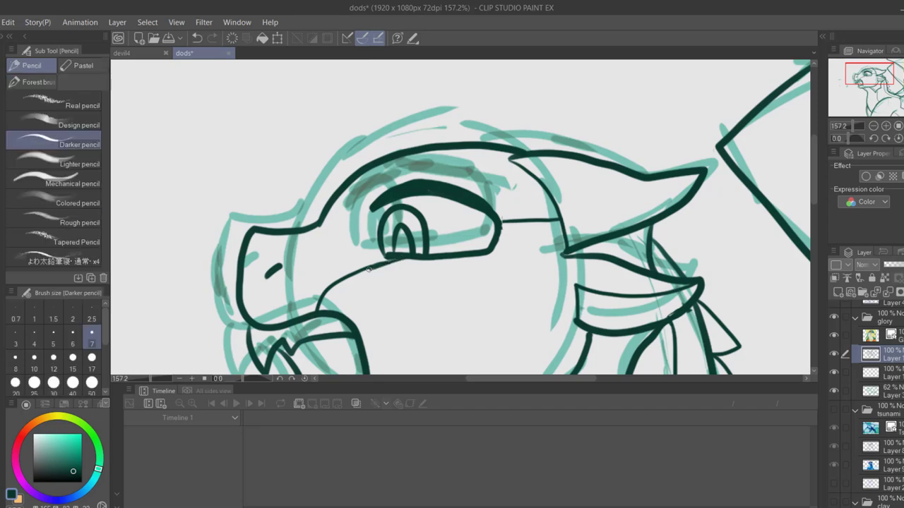
# Save the drawing and test whether the face outline is closed by auto-selecting inside it
pyautogui.click(847, 126)
pyautogui.moveTo(614, 319); pyautogui.dragTo(543, 280)
pyautogui.hotkey('ctrl', 's')
pyautogui.click(835, 321)
pyautogui.press('w')
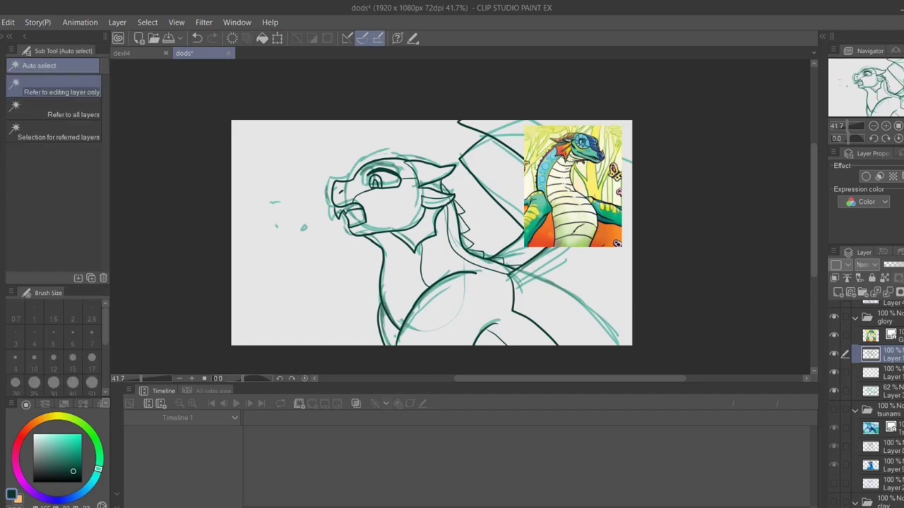
pyautogui.click(384, 214)
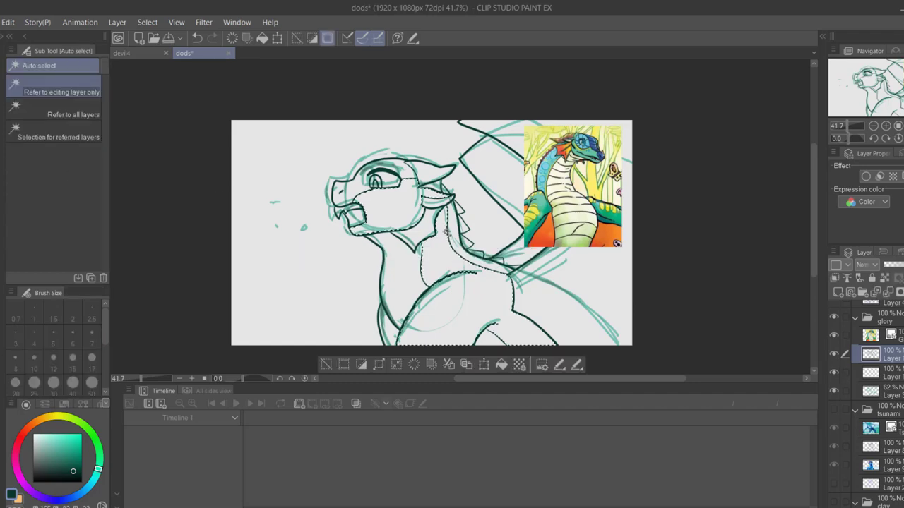
pyautogui.click(328, 364)
# Redraw the jaw line from chin to ear with the Darker pencil at size 12 and connect the frill to it
pyautogui.moveTo(847, 127); pyautogui.dragTo(852, 127)
pyautogui.press('e')
pyautogui.moveTo(238, 253); pyautogui.dragTo(304, 244)
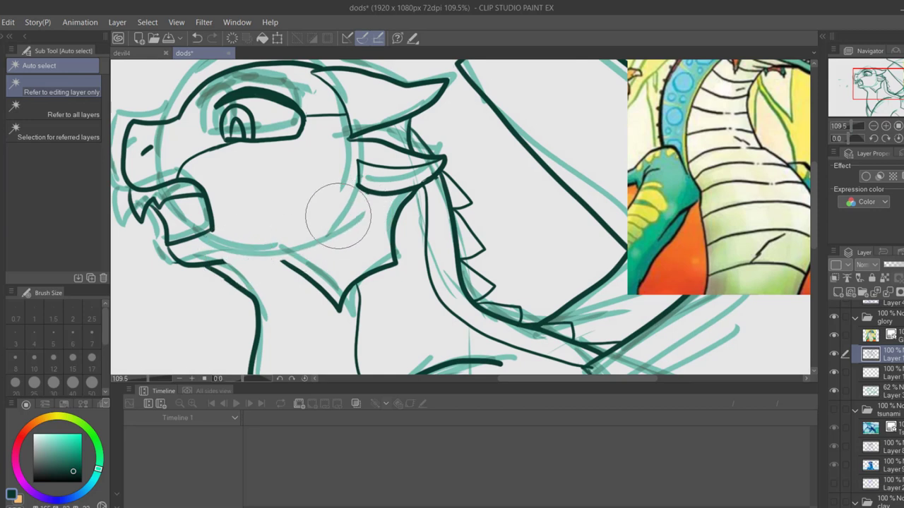
pyautogui.press('p')
pyautogui.press('p')
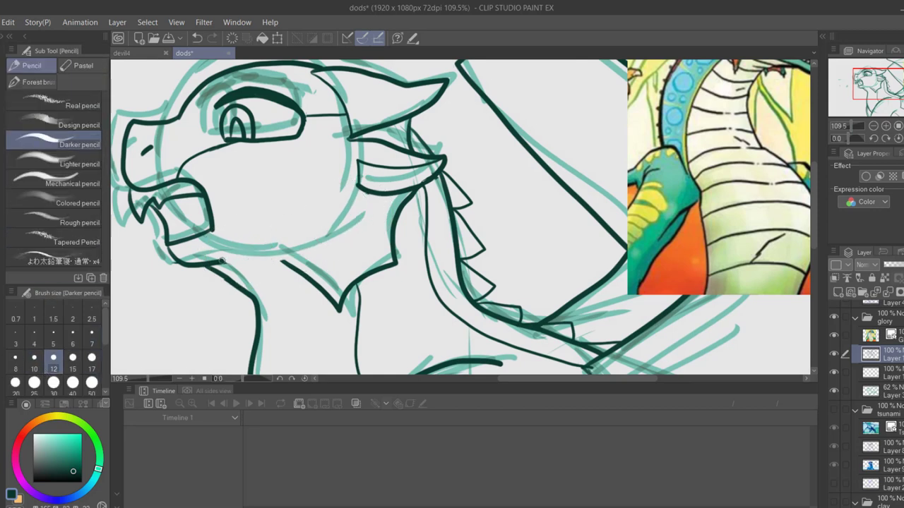
pyautogui.moveTo(226, 260)
pyautogui.mouseDown()
pyautogui.moveTo(341, 202)
pyautogui.moveTo(352, 176)
pyautogui.mouseUp()
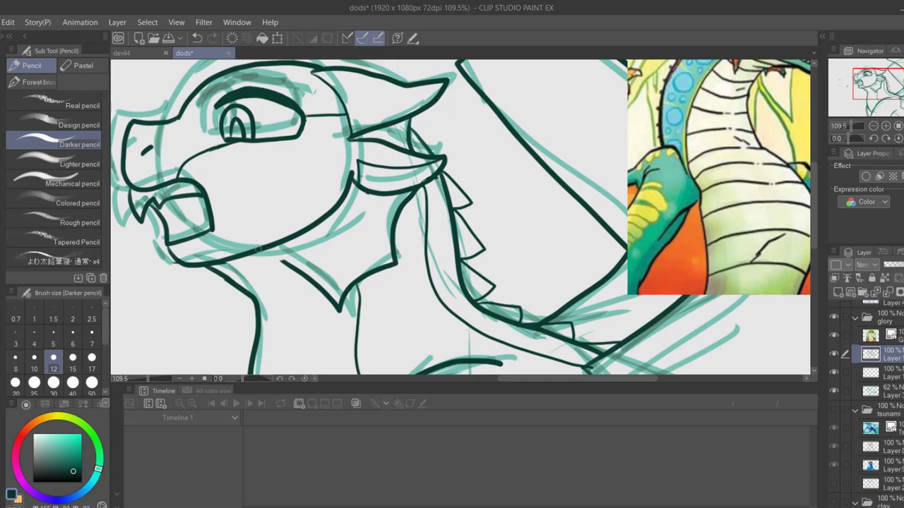
pyautogui.click(903, 139)
pyautogui.moveTo(853, 126); pyautogui.dragTo(851, 128)
pyautogui.click(903, 138)
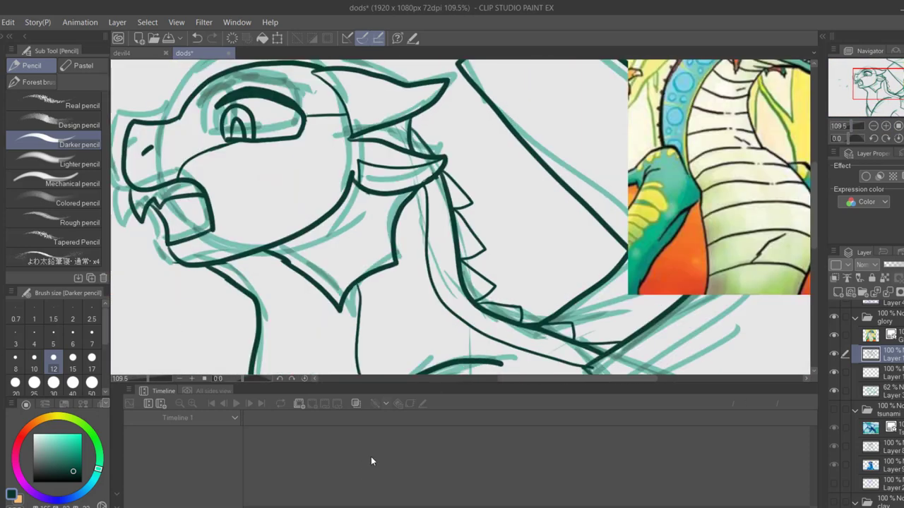
# Auto-select the face and body areas and fill them on the colour layer with green sampled from the reference
pyautogui.press('w')
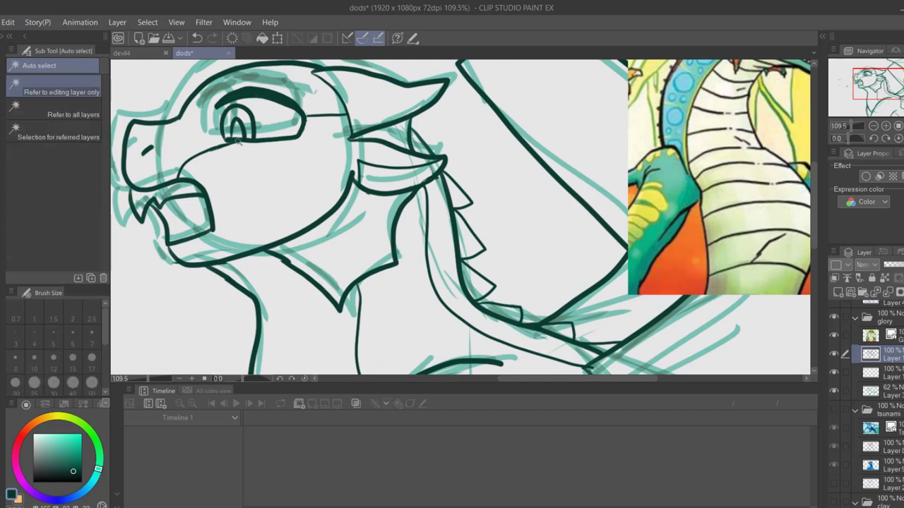
pyautogui.click(288, 155)
pyautogui.keyDown('shift'); pyautogui.click(424, 226); pyautogui.keyUp('shift')
pyautogui.moveTo(851, 126); pyautogui.dragTo(847, 125)
pyautogui.click(891, 372)
pyautogui.press('i')
pyautogui.click(553, 203)
pyautogui.click(500, 365)
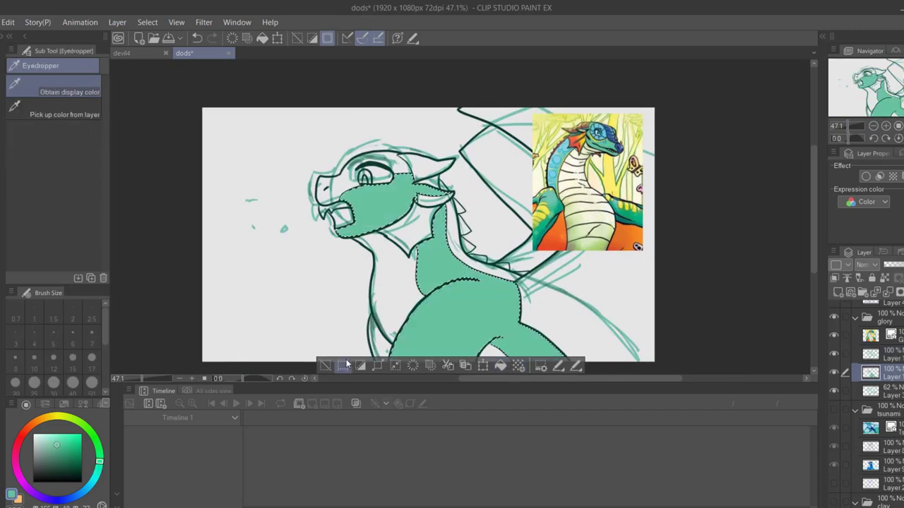
pyautogui.click(326, 366)
# Select the far shoulder area in the line art and fill it with the same green on the colour layer
pyautogui.click(890, 353)
pyautogui.click(4, 146)
pyautogui.click(382, 339)
pyautogui.click(871, 373)
pyautogui.hotkey('alt', 'BackSpace')
pyautogui.hotkey('ctrl', 'd')
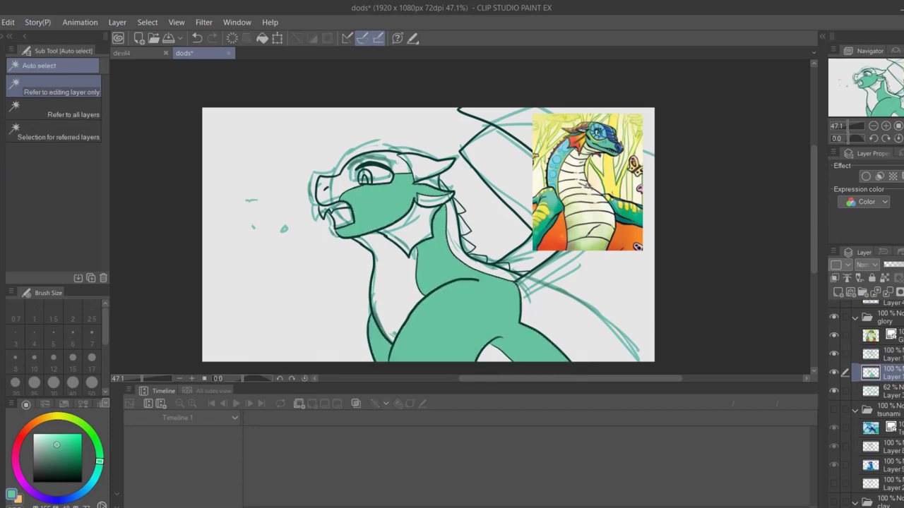
# Fill the throat and the belly gap by the leg with pale yellow sampled from the reference's underbelly
pyautogui.press('i')
pyautogui.click(570, 162)
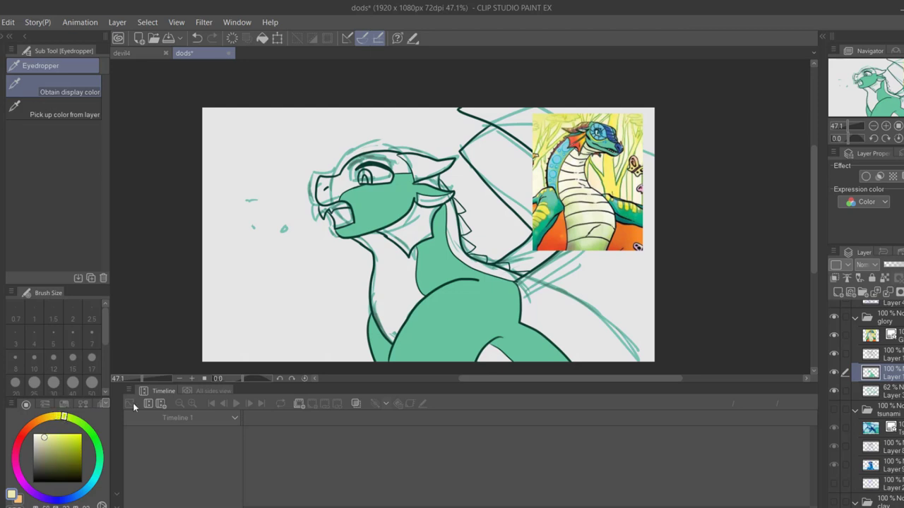
pyautogui.click(871, 354)
pyautogui.press('w')
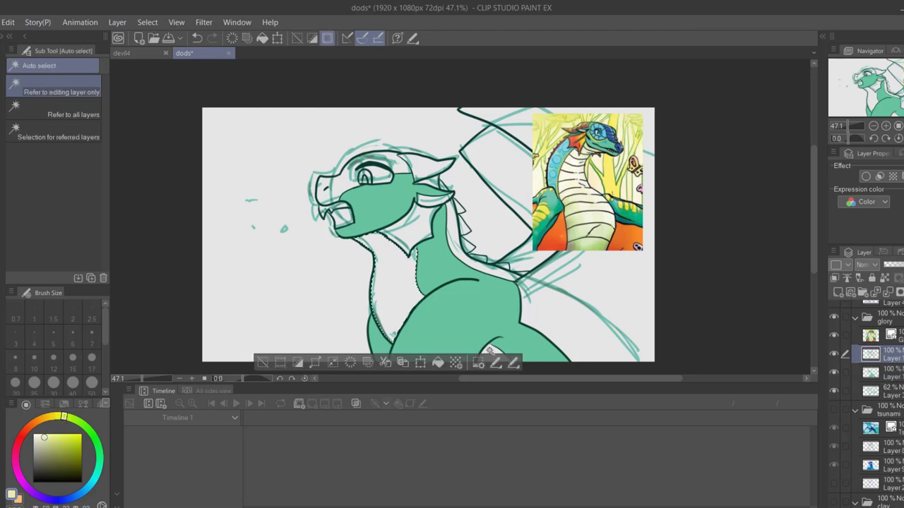
pyautogui.keyDown('shift'); pyautogui.click(490, 350); pyautogui.keyUp('shift')
pyautogui.click(870, 374)
pyautogui.click(482, 364)
pyautogui.hotkey('ctrl', 'd')
# Fill the upper head, snout and back stripe with blue sampled from the reference and slightly adjusted in hue
pyautogui.press('o')
pyautogui.press('i')
pyautogui.click(577, 143)
pyautogui.click(613, 130)
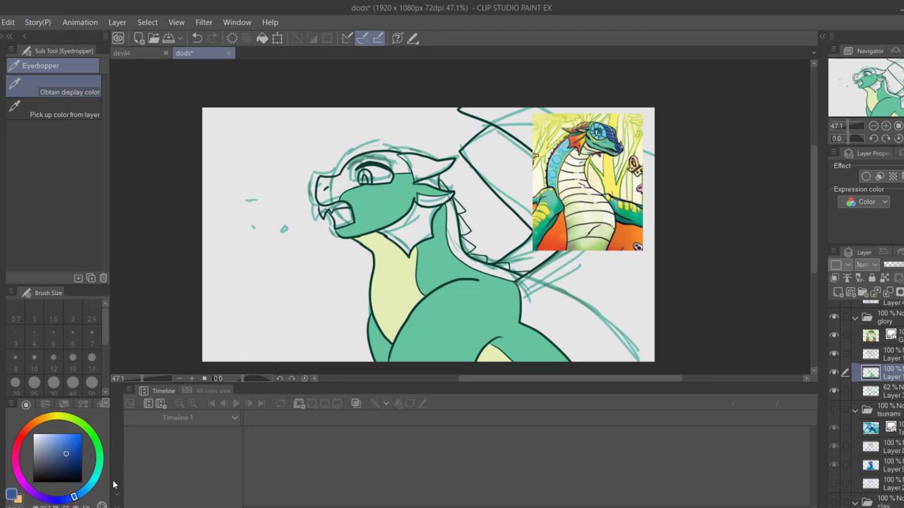
pyautogui.click(79, 496)
pyautogui.click(887, 353)
pyautogui.press('w')
pyautogui.click(388, 159)
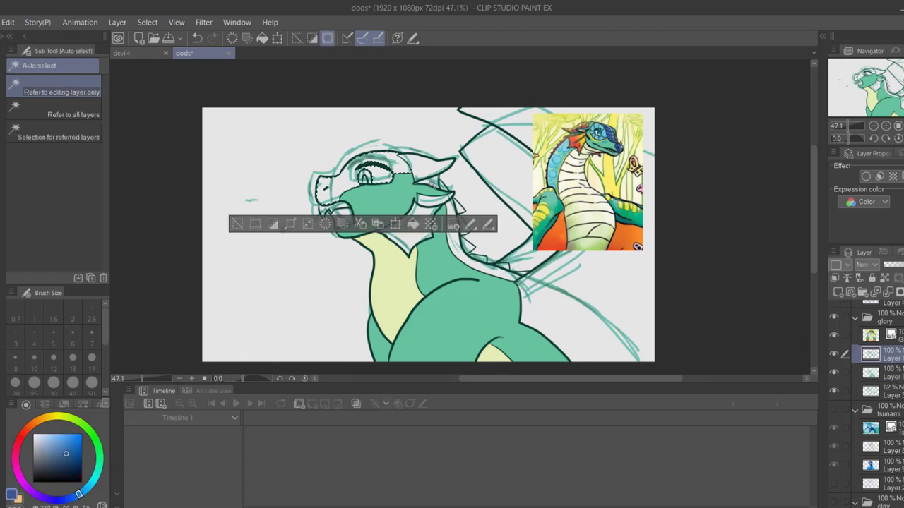
pyautogui.keyDown('shift'); pyautogui.click(453, 210); pyautogui.keyUp('shift')
pyautogui.click(887, 373)
pyautogui.click(466, 301)
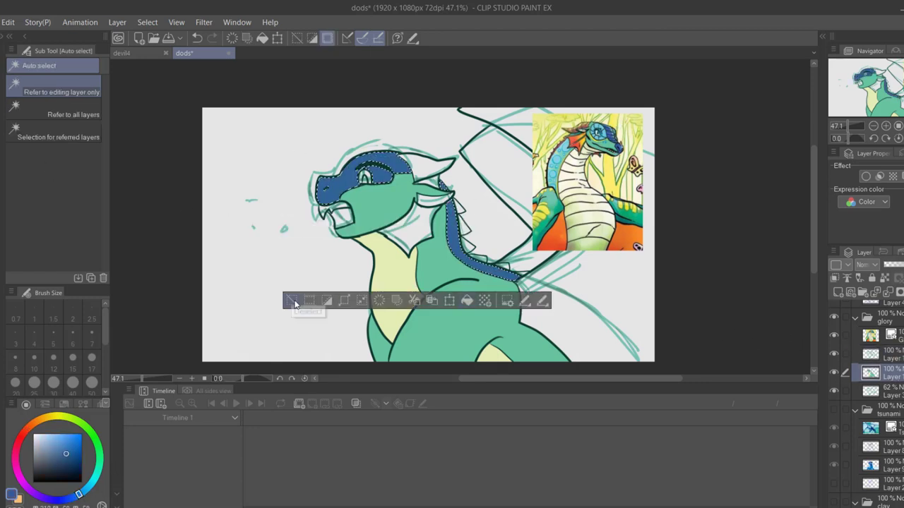
pyautogui.click(291, 303)
# Draw an extra spine behind the horn in the sampled dark outline colour, with the Darker pencil at size 7
pyautogui.scroll(4, 401, 134)
pyautogui.press('i')
pyautogui.click(355, 188)
pyautogui.click(891, 356)
pyautogui.press('p')
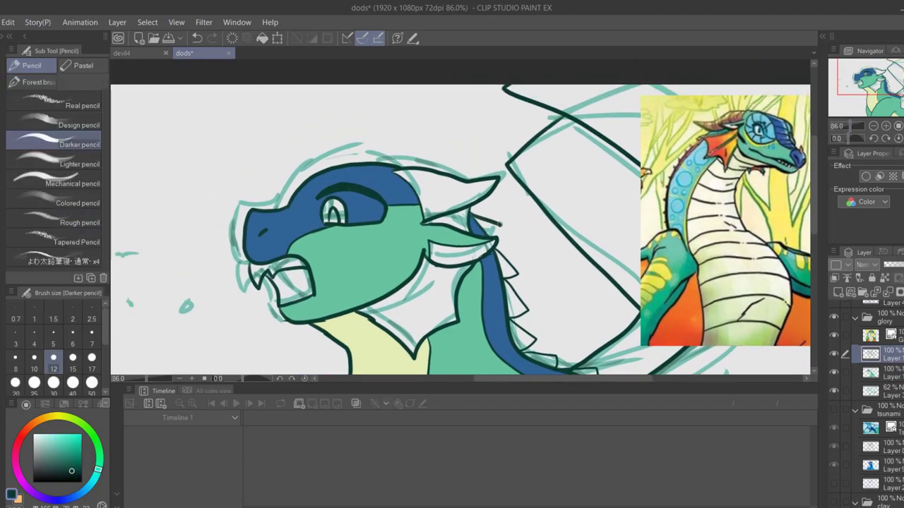
pyautogui.click(91, 333)
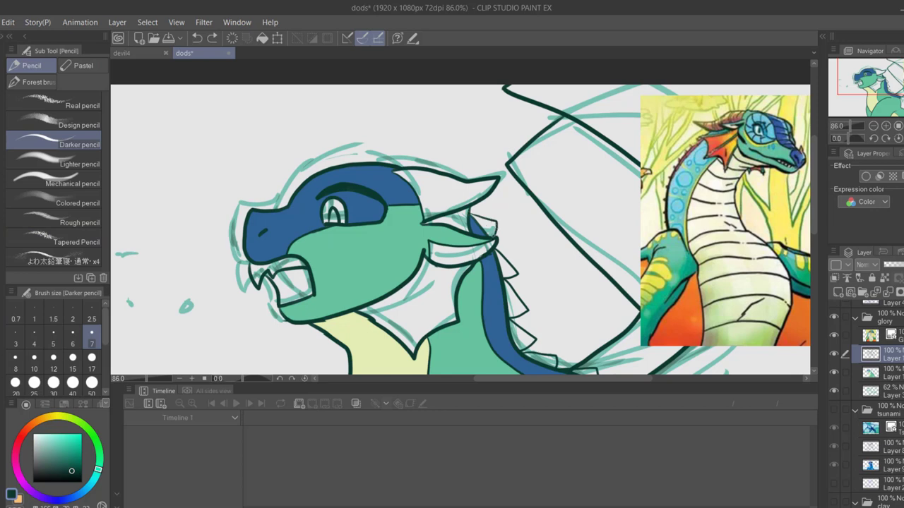
# Auto-select the horn and all the spines along the back from the line art layer
pyautogui.press('w')
pyautogui.click(476, 207)
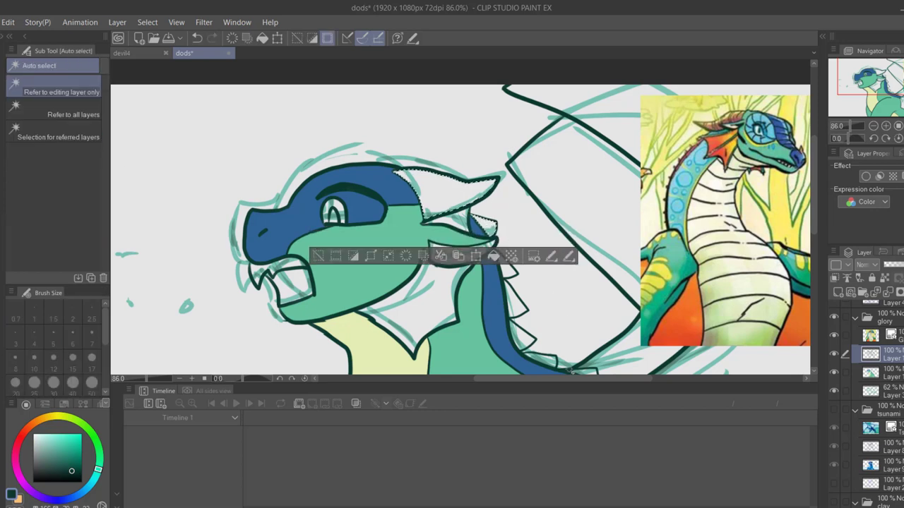
pyautogui.keyDown('shift'); pyautogui.click(586, 371); pyautogui.keyUp('shift')
pyautogui.keyDown('shift'); pyautogui.click(522, 337); pyautogui.keyUp('shift')
pyautogui.moveTo(537, 339); pyautogui.dragTo(512, 258)
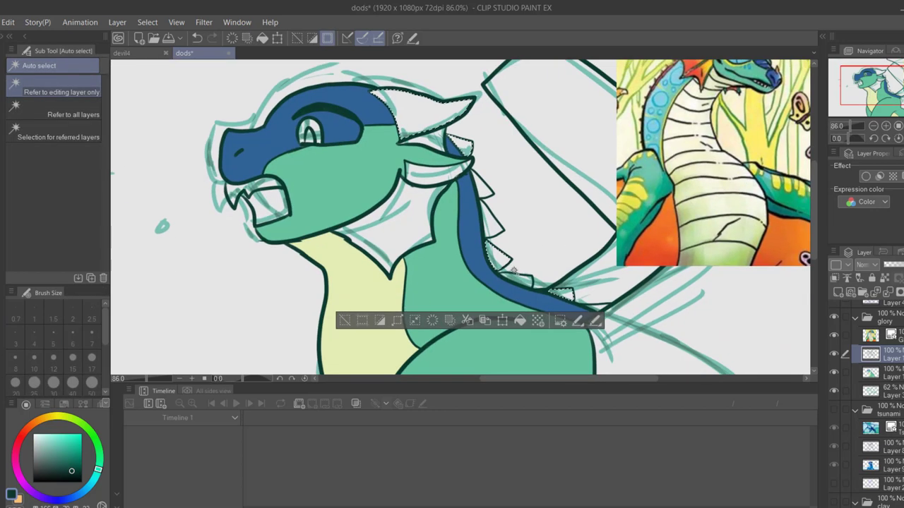
pyautogui.keyDown('shift'); pyautogui.click(600, 307); pyautogui.keyUp('shift')
pyautogui.keyDown('shift'); pyautogui.click(521, 281); pyautogui.keyUp('shift')
pyautogui.keyDown('shift'); pyautogui.click(492, 225); pyautogui.keyUp('shift')
pyautogui.keyDown('shift'); pyautogui.click(484, 187); pyautogui.keyUp('shift')
# Fill the selected horn and spines on the colour layer with a dark brown adjusted from the reference's colour
pyautogui.click(893, 374)
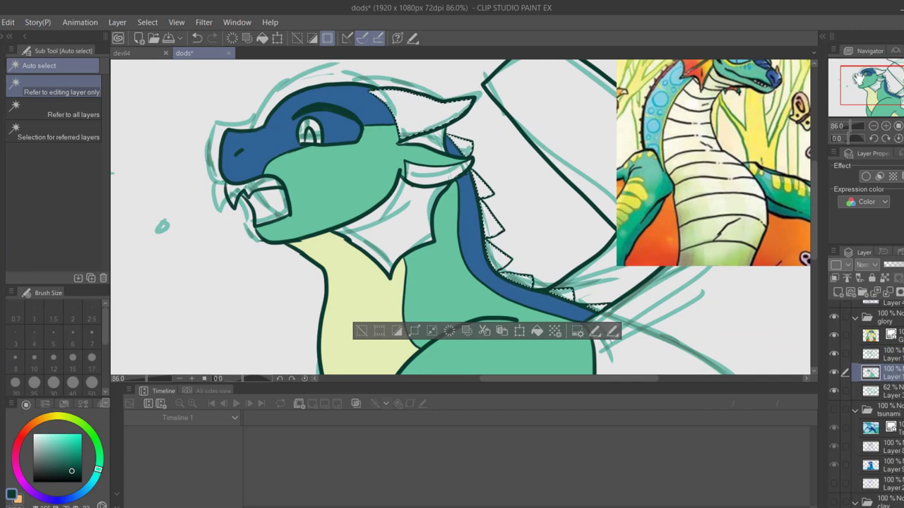
pyautogui.moveTo(858, 84); pyautogui.dragTo(858, 77)
pyautogui.press('i')
pyautogui.click(686, 105)
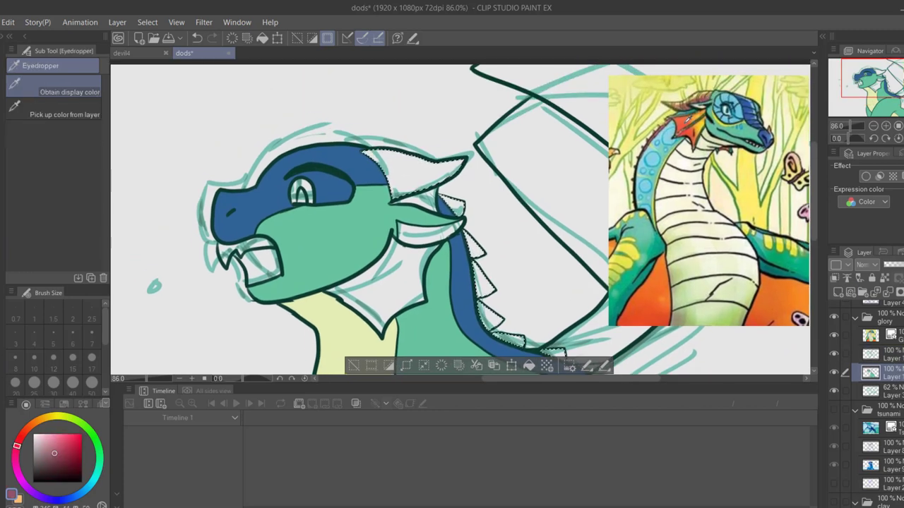
pyautogui.moveTo(22, 434); pyautogui.dragTo(35, 422)
pyautogui.moveTo(66, 450); pyautogui.dragTo(70, 464)
pyautogui.click(529, 365)
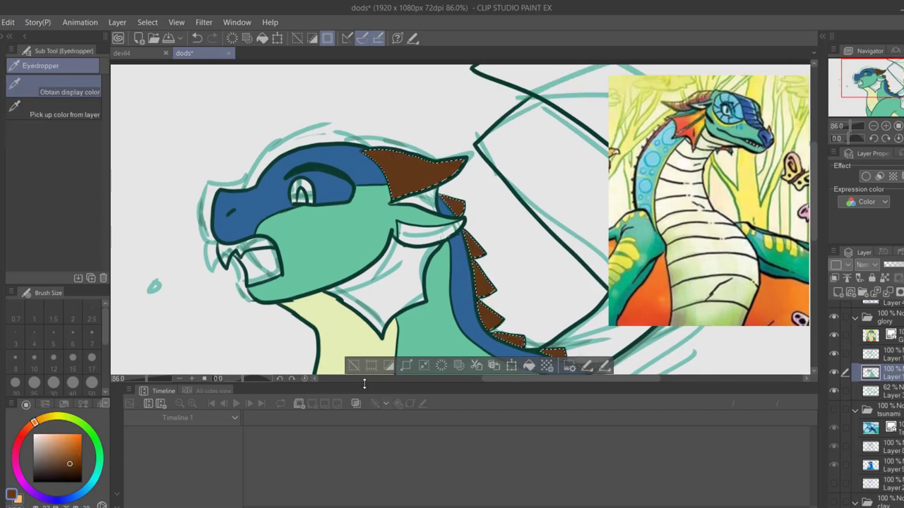
pyautogui.hotkey('ctrl', 'd')
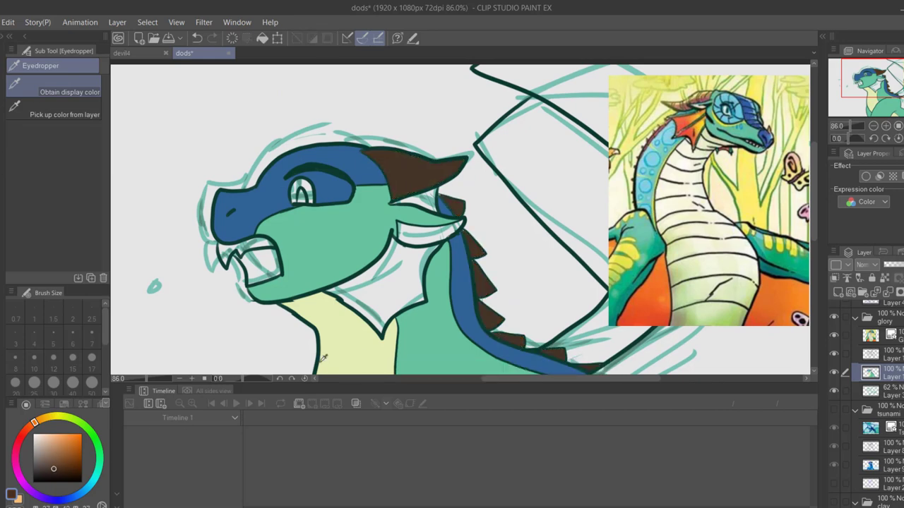
# Sample yellow and orange-red from the reference and fill the frill areas and wing area with orange-red on the colour layer
pyautogui.click(691, 123)
pyautogui.press('x')
pyautogui.click(703, 123)
pyautogui.moveTo(852, 128); pyautogui.dragTo(851, 127)
pyautogui.click(885, 355)
pyautogui.press('w')
pyautogui.click(412, 269)
pyautogui.click(891, 373)
pyautogui.hotkey('alt', 'Delete')
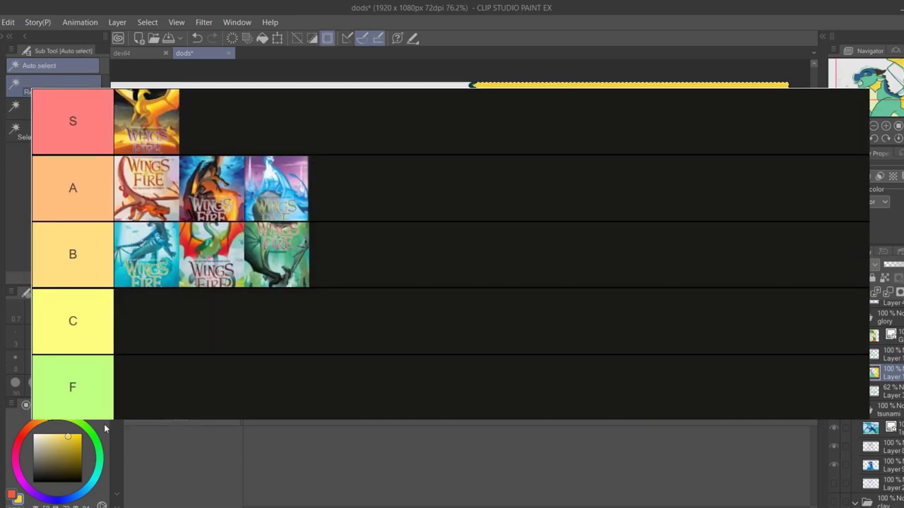
pyautogui.click(11, 495)
pyautogui.hotkey('alt', 'Delete')
# Blend yellow into the frill areas nearest the jaw with the Soft airbrush
pyautogui.click(19, 500)
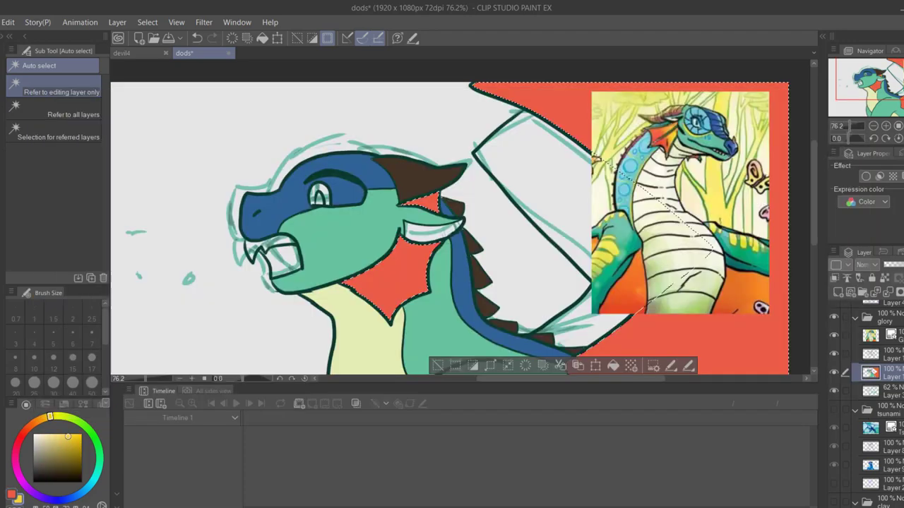
pyautogui.press('b')
pyautogui.moveTo(367, 305)
pyautogui.mouseDown()
pyautogui.moveTo(319, 227)
pyautogui.moveTo(406, 205)
pyautogui.mouseUp()
# Blend yellow into the orange-red wing area with the Soft airbrush at size 2000, and clear the selection
pyautogui.moveTo(105, 344); pyautogui.dragTo(101, 373)
pyautogui.click(91, 373)
pyautogui.moveTo(851, 128); pyautogui.dragTo(844, 128)
pyautogui.moveTo(514, 262)
pyautogui.mouseDown()
pyautogui.moveTo(517, 243)
pyautogui.moveTo(543, 307)
pyautogui.moveTo(551, 295)
pyautogui.mouseUp()
pyautogui.hotkey('ctrl', 'z')
pyautogui.moveTo(105, 360); pyautogui.dragTo(105, 381)
pyautogui.click(91, 382)
pyautogui.moveTo(561, 301); pyautogui.dragTo(525, 321)
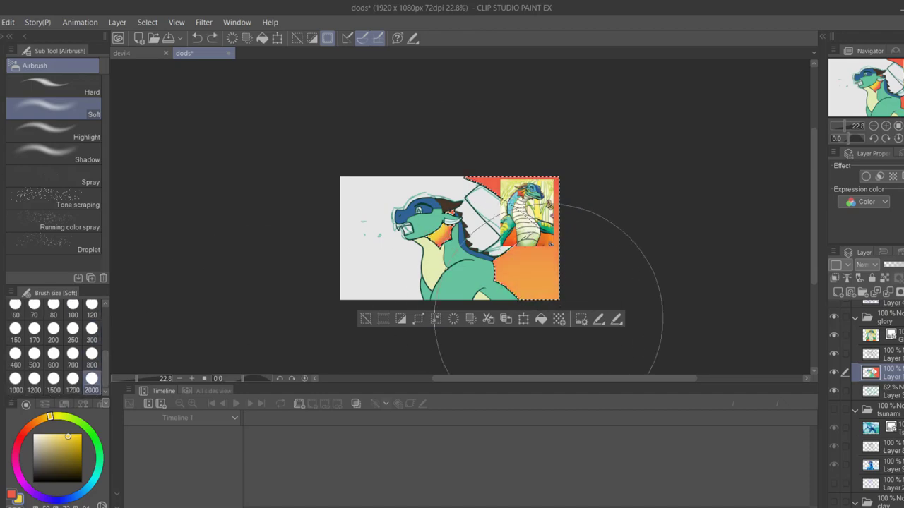
pyautogui.click(365, 318)
# Erase the inner ear's front edge and redraw it closer to the cheek with the Darker pencil in the outline colour
pyautogui.scroll(5, 464, 217)
pyautogui.press('i')
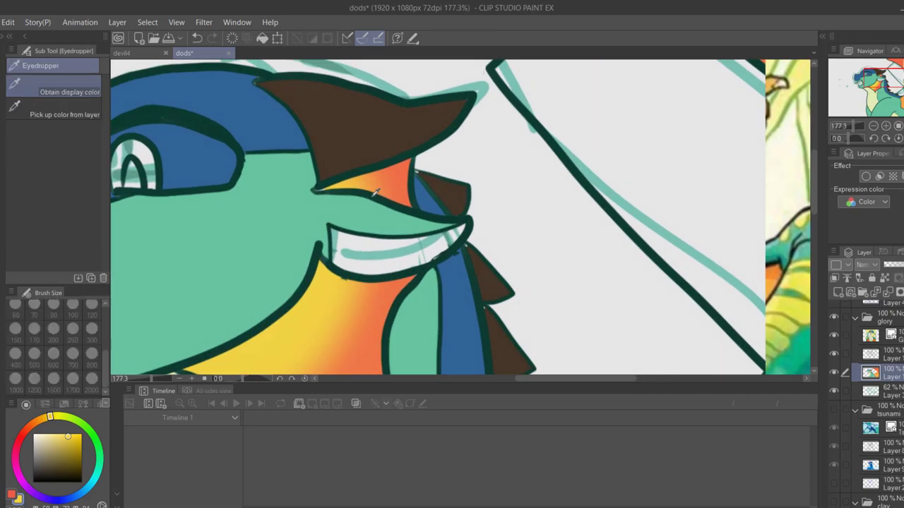
pyautogui.click(374, 196)
pyautogui.click(865, 358)
pyautogui.press('e')
pyautogui.moveTo(339, 240); pyautogui.dragTo(333, 239)
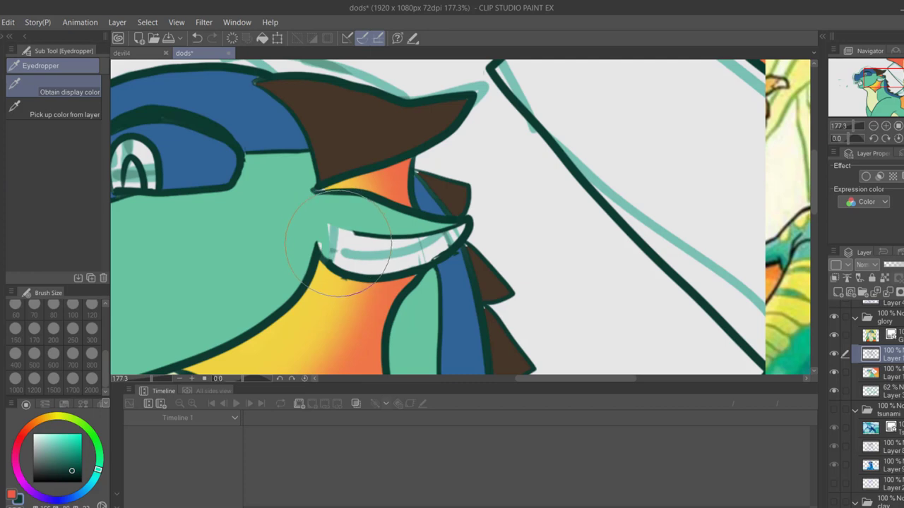
pyautogui.press('p')
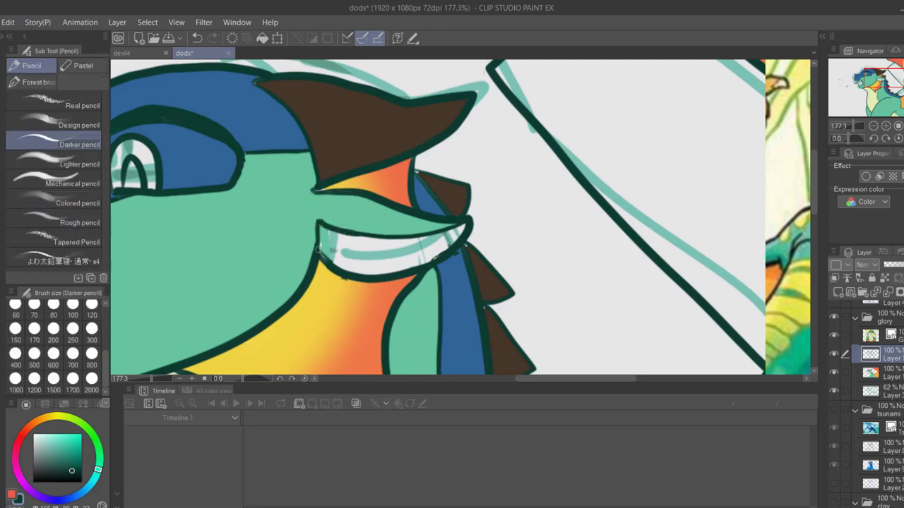
# Fill the inside of the mouth and the inner ear with pink on the colour layer, and clear the selection
pyautogui.click(22, 439)
pyautogui.moveTo(853, 126); pyautogui.dragTo(852, 126)
pyautogui.moveTo(851, 102); pyautogui.dragTo(867, 80)
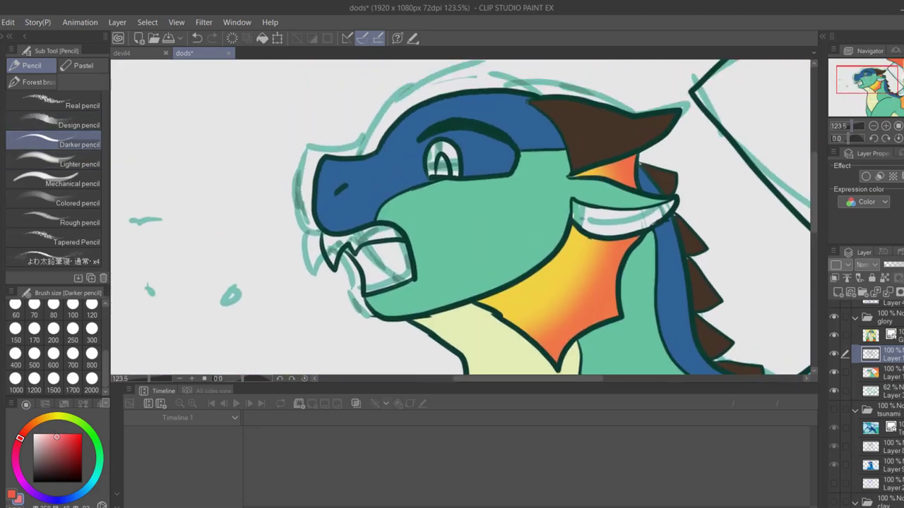
pyautogui.press('w')
pyautogui.click(395, 262)
pyautogui.keyDown('shift'); pyautogui.click(614, 220); pyautogui.keyUp('shift')
pyautogui.click(883, 372)
pyautogui.click(562, 312)
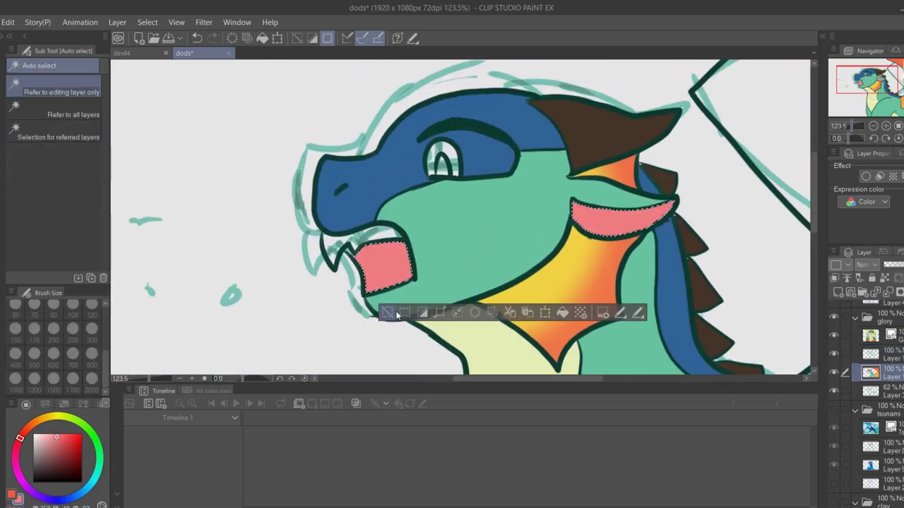
pyautogui.click(387, 312)
# Paint the eye white pale yellow and the iris orange-red with a yellow lower part, using the Turnip pen
pyautogui.press('i')
pyautogui.click(463, 329)
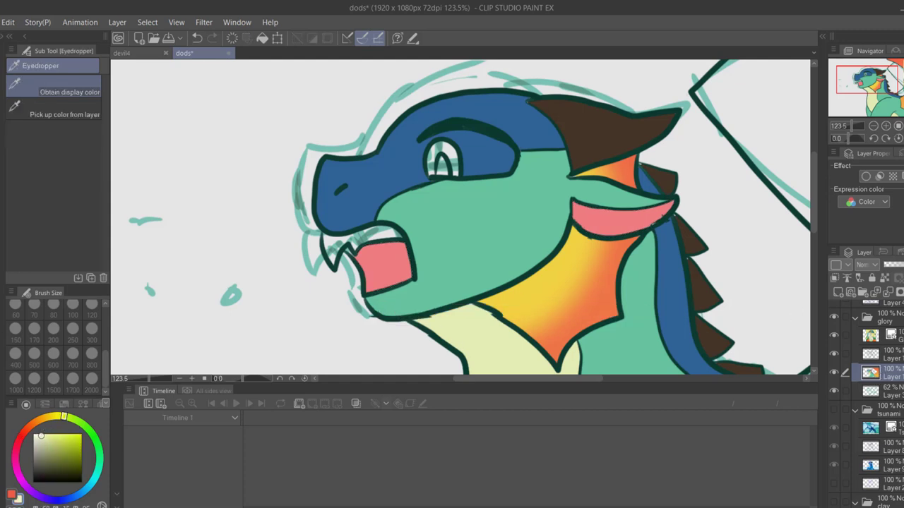
pyautogui.press('p')
pyautogui.moveTo(446, 149)
pyautogui.mouseDown()
pyautogui.moveTo(480, 156)
pyautogui.moveTo(481, 144)
pyautogui.moveTo(453, 163)
pyautogui.moveTo(484, 152)
pyautogui.mouseUp()
pyautogui.hotkey('ctrl', 'z')
pyautogui.click(53, 416)
pyautogui.hotkey('ctrl', 'z')
pyautogui.hotkey('ctrl', 'z')
pyautogui.moveTo(423, 152)
pyautogui.mouseDown()
pyautogui.moveTo(494, 156)
pyautogui.moveTo(434, 163)
pyautogui.moveTo(462, 170)
pyautogui.moveTo(439, 170)
pyautogui.mouseUp()
pyautogui.keyDown('alt'); pyautogui.click(599, 306); pyautogui.keyUp('alt')
pyautogui.press('p')
pyautogui.keyDown('alt'); pyautogui.click(544, 277); pyautogui.keyUp('alt')
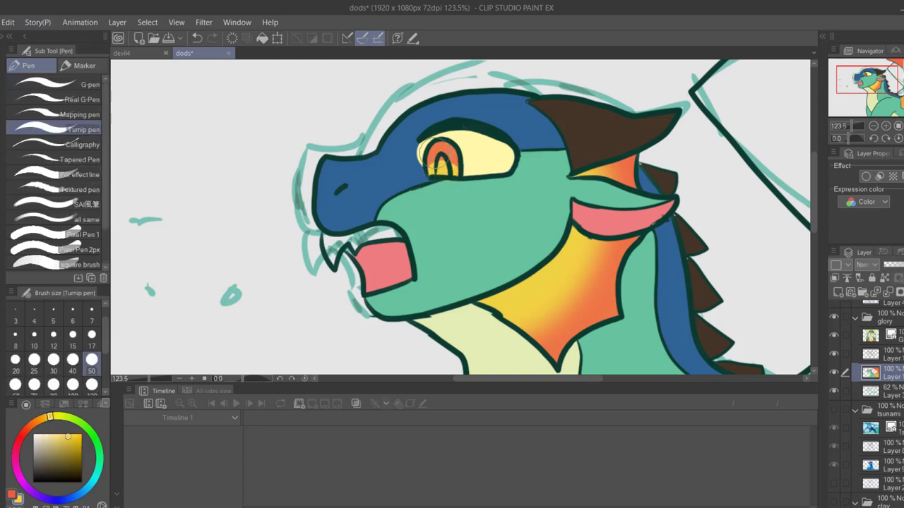
# Paint the upper teeth and fangs off-white with the Turnip pen at size 17, and save the file
pyautogui.keyDown('alt'); pyautogui.click(483, 153); pyautogui.keyUp('alt')
pyautogui.click(92, 339)
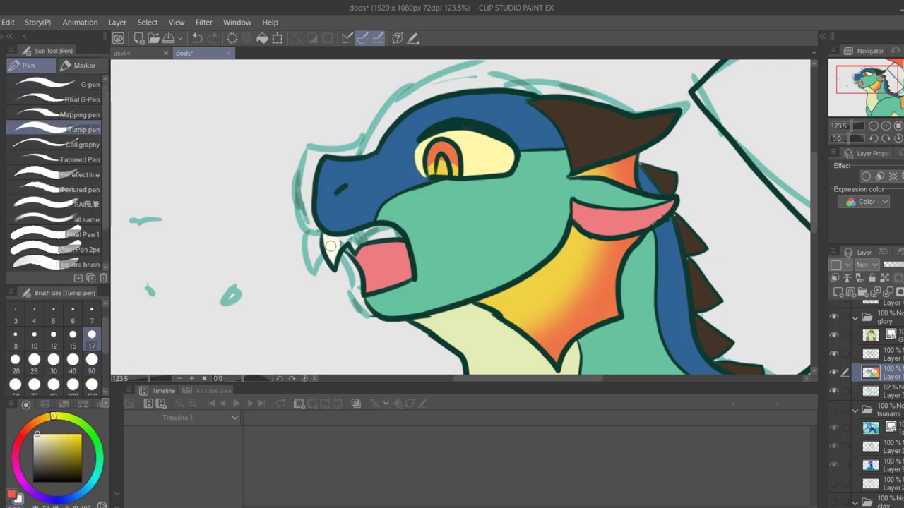
pyautogui.click(43, 434)
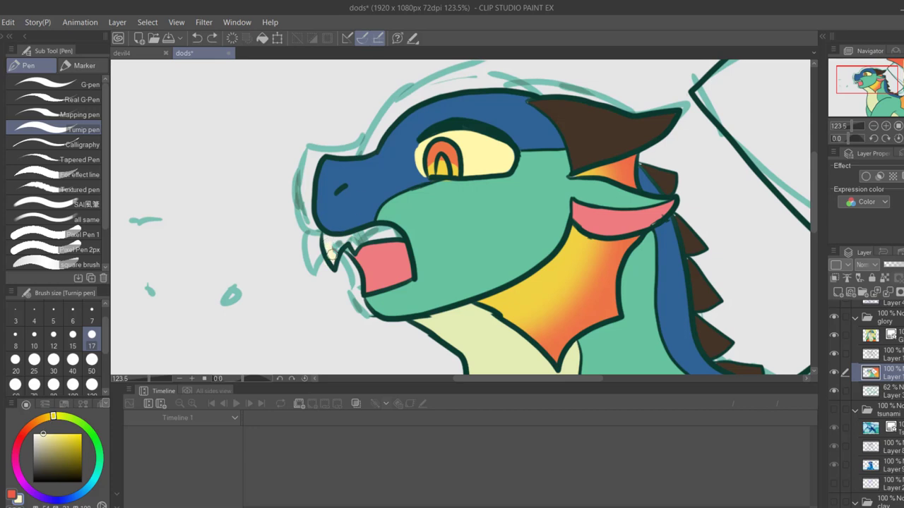
pyautogui.hotkey('ctrl', 'z')
pyautogui.moveTo(359, 238); pyautogui.dragTo(388, 238)
pyautogui.keyDown('alt'); pyautogui.click(360, 245); pyautogui.keyUp('alt')
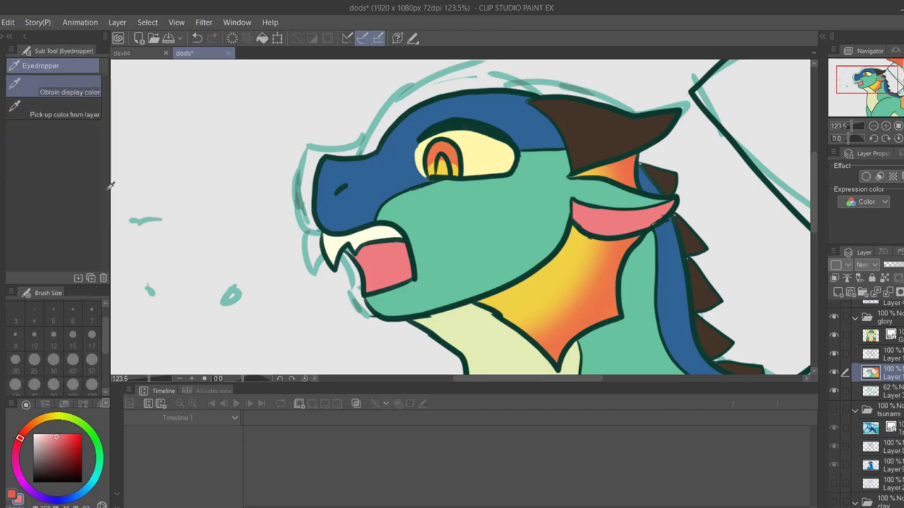
pyautogui.moveTo(851, 126); pyautogui.dragTo(850, 126)
pyautogui.hotkey('ctrl', 's')
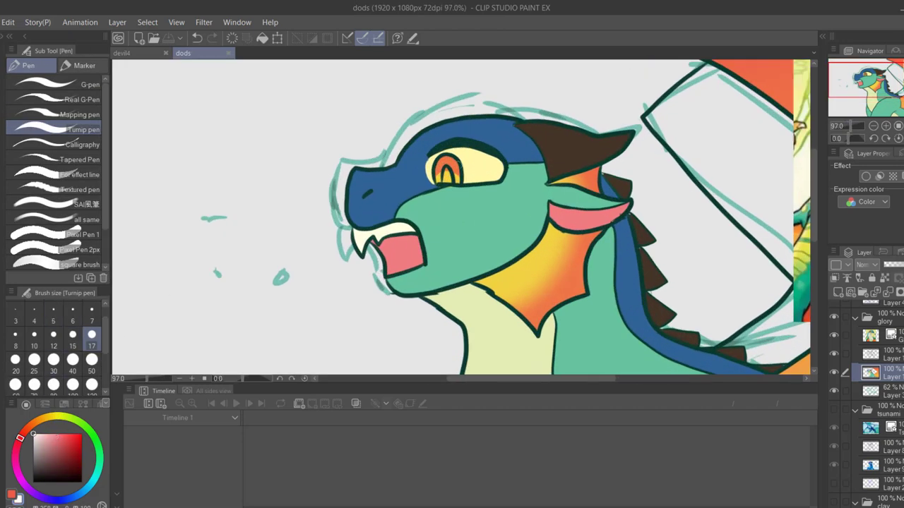
# Paint the pupil white and add dark purple venom droplets in front of the open mouth
pyautogui.moveTo(448, 180); pyautogui.dragTo(450, 171)
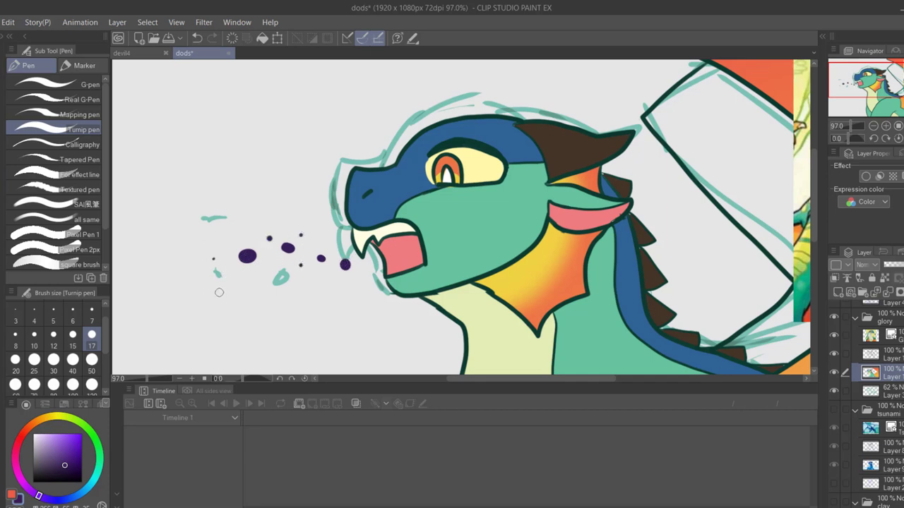
pyautogui.moveTo(846, 124); pyautogui.dragTo(847, 126)
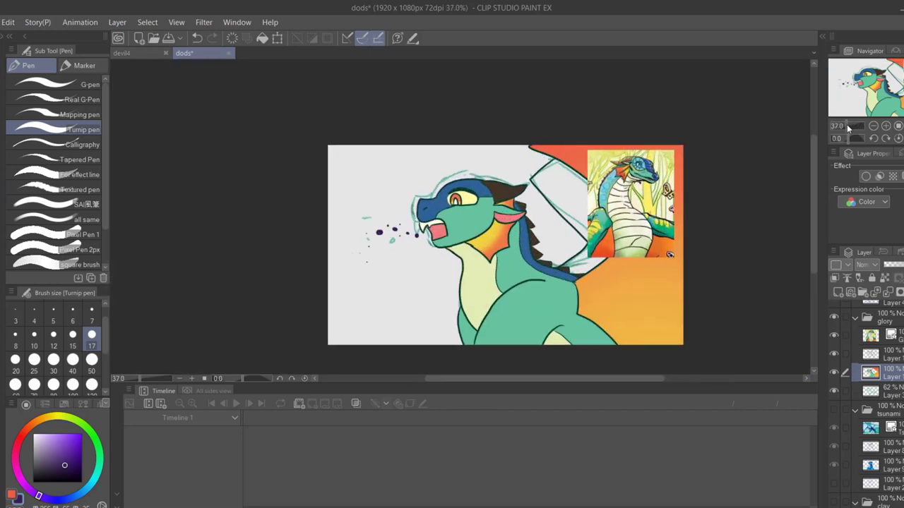
# Select the wing arm area on the line-art layer, fill it with brown on the colour layer, clear the selection and save
pyautogui.moveTo(866, 80); pyautogui.dragTo(888, 78)
pyautogui.click(887, 358)
pyautogui.click(1, 131)
pyautogui.click(494, 210)
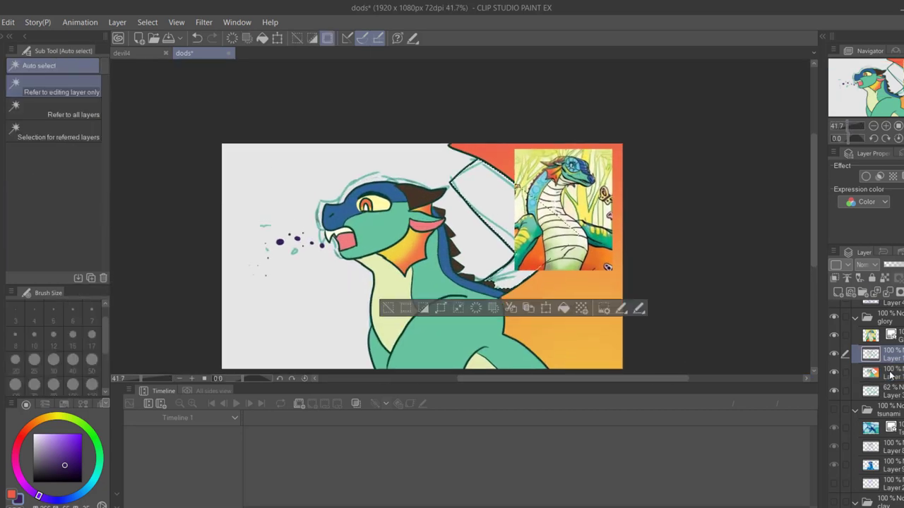
pyautogui.click(893, 373)
pyautogui.press('i')
pyautogui.click(563, 311)
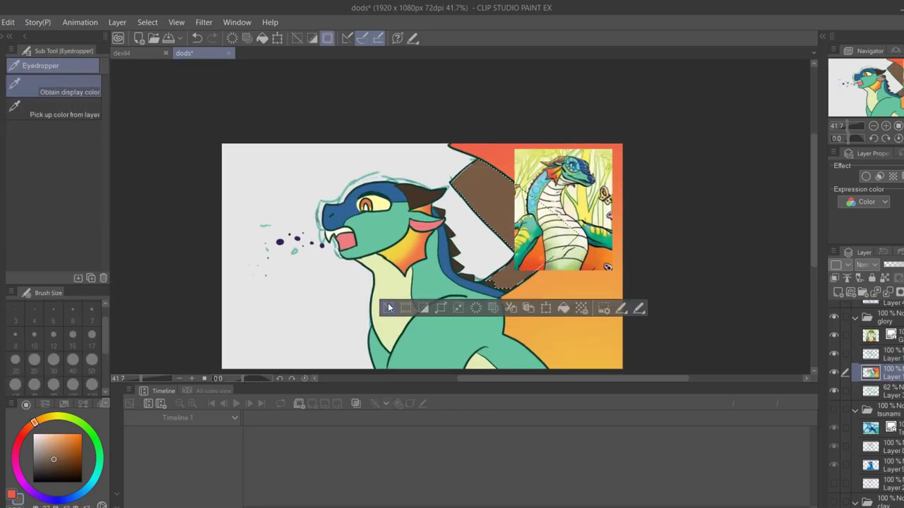
pyautogui.hotkey('ctrl', 'd')
pyautogui.hotkey('ctrl', 's')
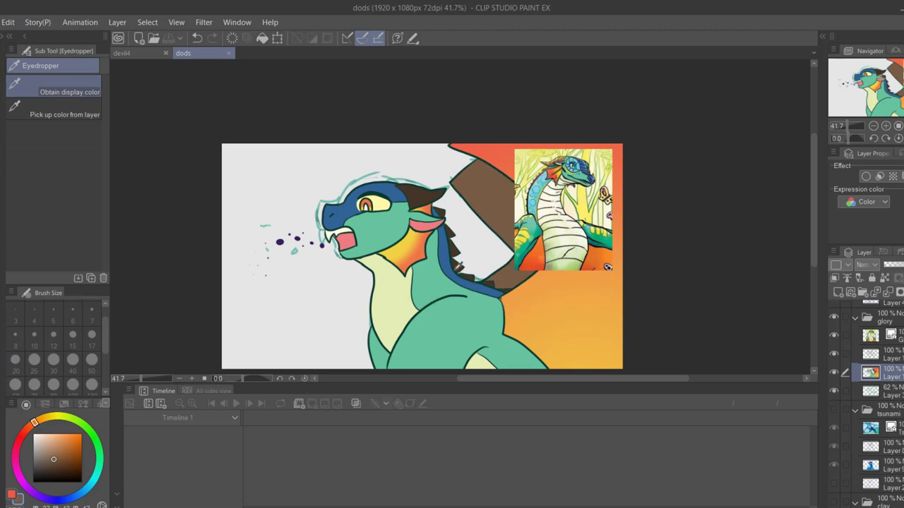
# Hide the glory folder, show the starflight folder and add a new layer above its sketch
pyautogui.scroll(3, 876, 396)
pyautogui.click(833, 421)
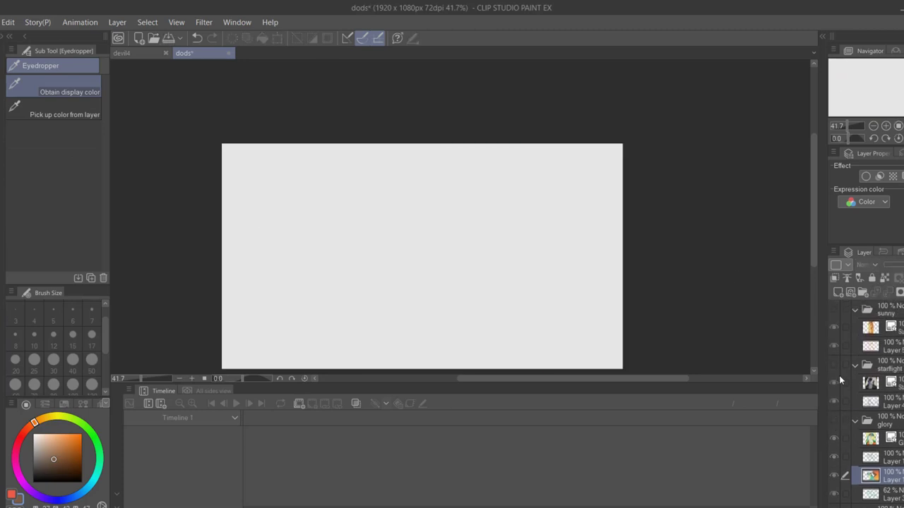
pyautogui.click(834, 364)
pyautogui.click(879, 401)
pyautogui.click(839, 295)
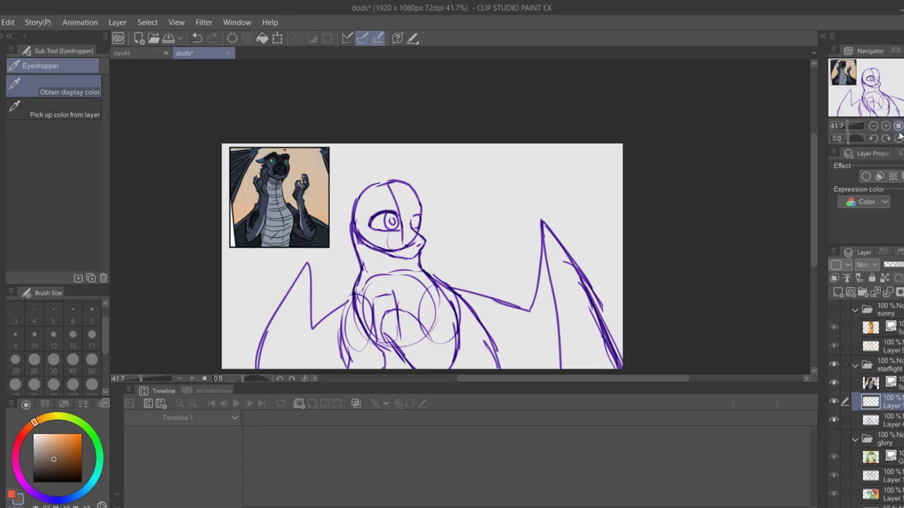
# Flip the canvas view, lower the starflight sketch layer's opacity to 54%, and reselect the new layer
pyautogui.press('h')
pyautogui.click(889, 422)
pyautogui.moveTo(902, 264); pyautogui.dragTo(897, 265)
pyautogui.moveTo(848, 127); pyautogui.dragTo(850, 128)
pyautogui.moveTo(889, 77); pyautogui.dragTo(880, 81)
pyautogui.click(878, 403)
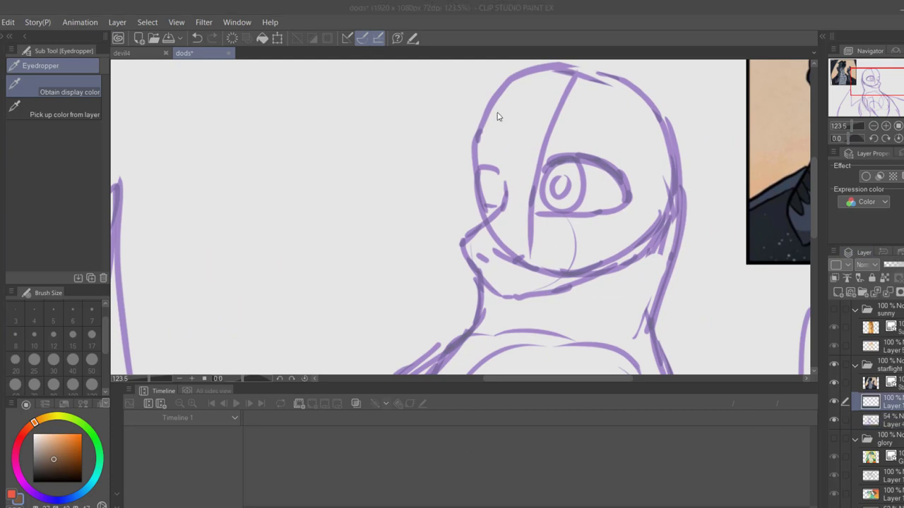
# Set a dark navy blue drawing colour starting from the reference dragon's body tone, and choose the Darker pencil
pyautogui.scroll(-3, 504, 134)
pyautogui.scroll(4, 504, 177)
pyautogui.scroll(-4, 478, 253)
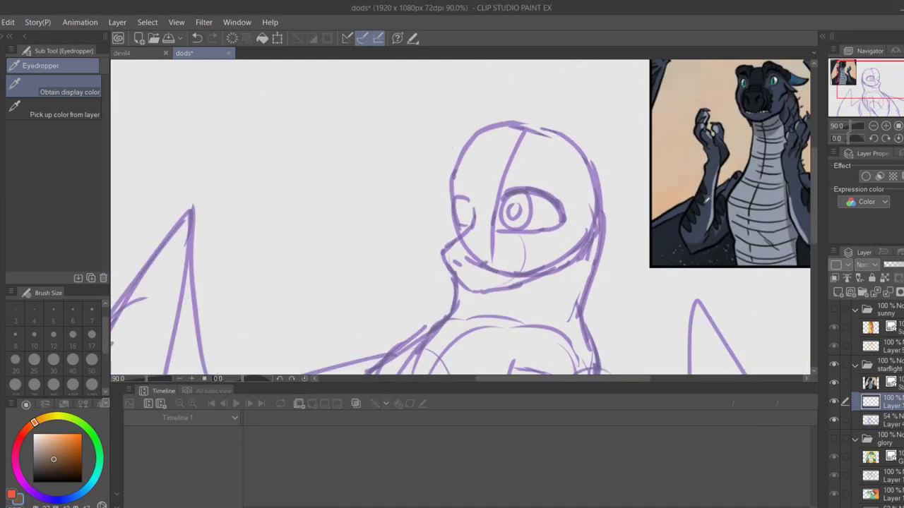
pyautogui.click(710, 211)
pyautogui.click(51, 499)
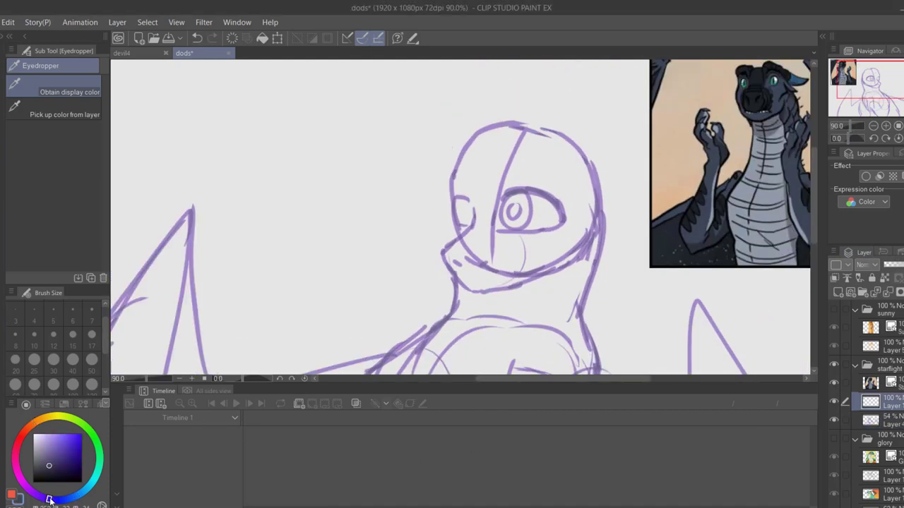
pyautogui.click(69, 468)
pyautogui.press('p')
pyautogui.press('p')
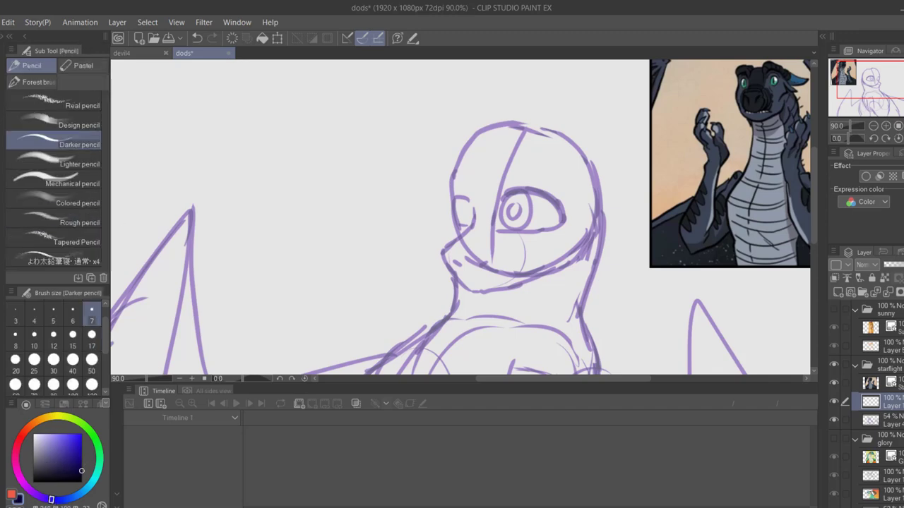
# Ink the snout, jaw, nostrils, mouth and near eye over the sketch with the Darker pencil at size 12
pyautogui.moveTo(850, 127); pyautogui.dragTo(854, 126)
pyautogui.click(903, 139)
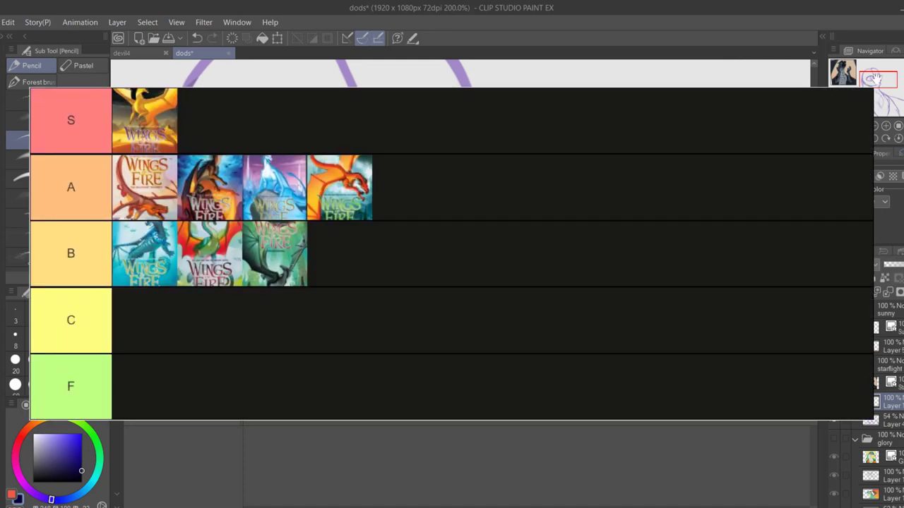
pyautogui.moveTo(452, 282); pyautogui.dragTo(469, 214)
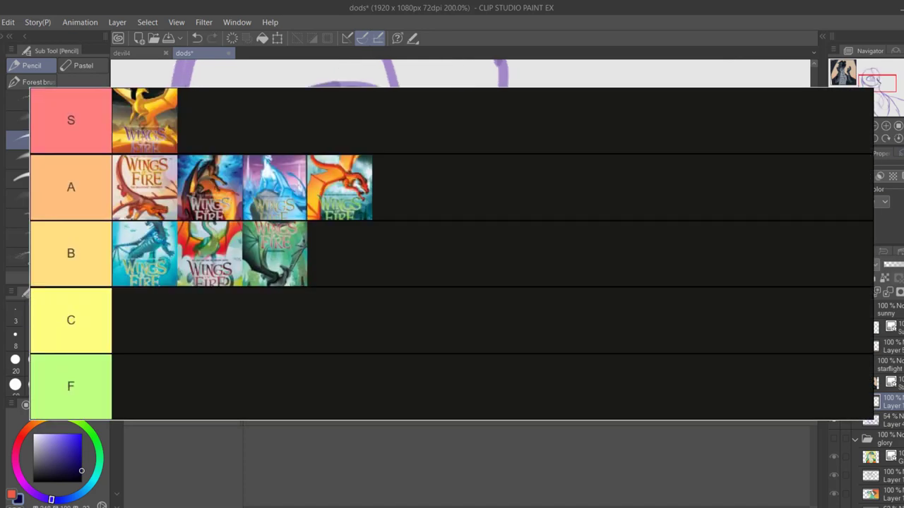
pyautogui.click(903, 138)
pyautogui.moveTo(494, 205); pyautogui.dragTo(438, 265)
pyautogui.moveTo(463, 156)
pyautogui.mouseDown()
pyautogui.moveTo(515, 123)
pyautogui.moveTo(616, 183)
pyautogui.mouseUp()
pyautogui.moveTo(471, 238)
pyautogui.mouseDown()
pyautogui.moveTo(554, 231)
pyautogui.moveTo(609, 179)
pyautogui.mouseUp()
pyautogui.moveTo(487, 156)
pyautogui.mouseDown()
pyautogui.moveTo(531, 216)
pyautogui.moveTo(480, 138)
pyautogui.moveTo(512, 205)
pyautogui.moveTo(492, 166)
pyautogui.mouseUp()
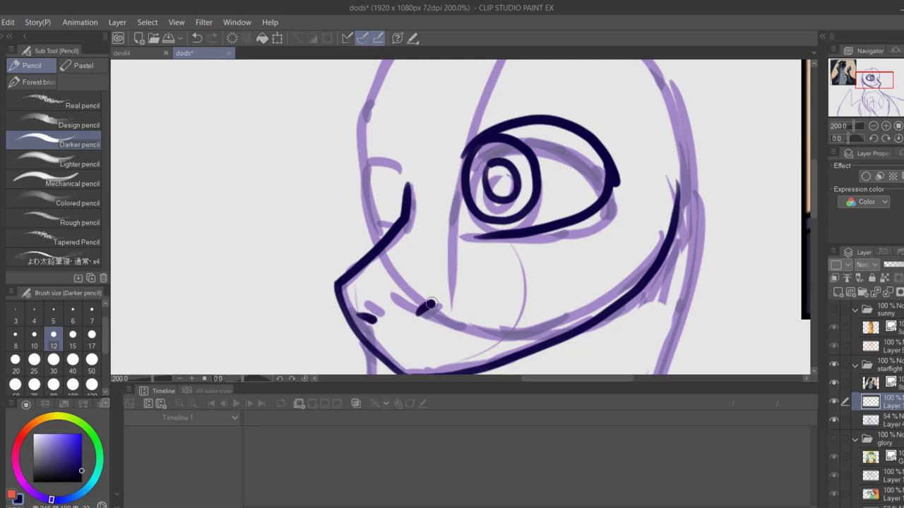
pyautogui.moveTo(402, 358)
pyautogui.mouseDown()
pyautogui.moveTo(489, 311)
pyautogui.moveTo(515, 311)
pyautogui.mouseUp()
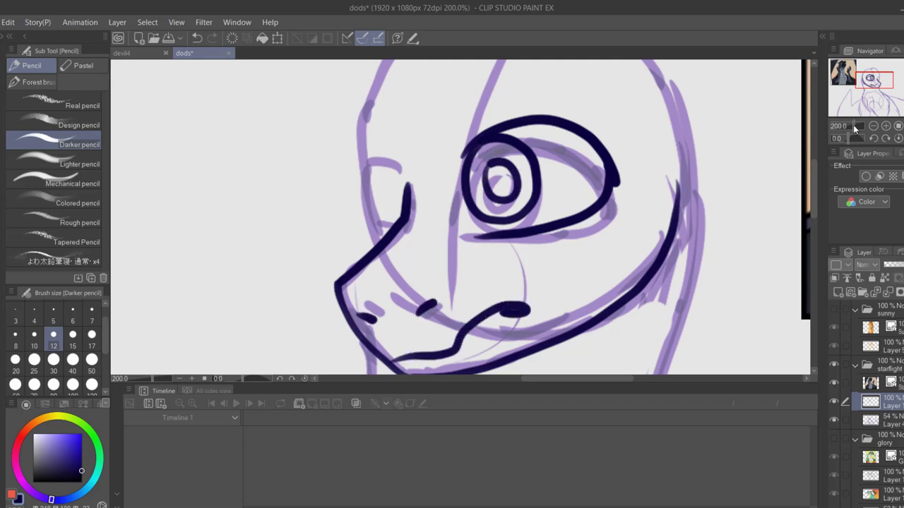
# Ink the forehead and top of the head, then the horns and the ear behind the eye
pyautogui.moveTo(855, 126); pyautogui.dragTo(854, 125)
pyautogui.click(871, 76)
pyautogui.moveTo(361, 300)
pyautogui.mouseDown()
pyautogui.moveTo(341, 226)
pyautogui.moveTo(443, 86)
pyautogui.moveTo(716, 83)
pyautogui.moveTo(622, 169)
pyautogui.moveTo(737, 180)
pyautogui.moveTo(631, 249)
pyautogui.mouseUp()
pyautogui.moveTo(447, 85); pyautogui.dragTo(564, 59)
pyautogui.moveTo(593, 61); pyautogui.dragTo(575, 83)
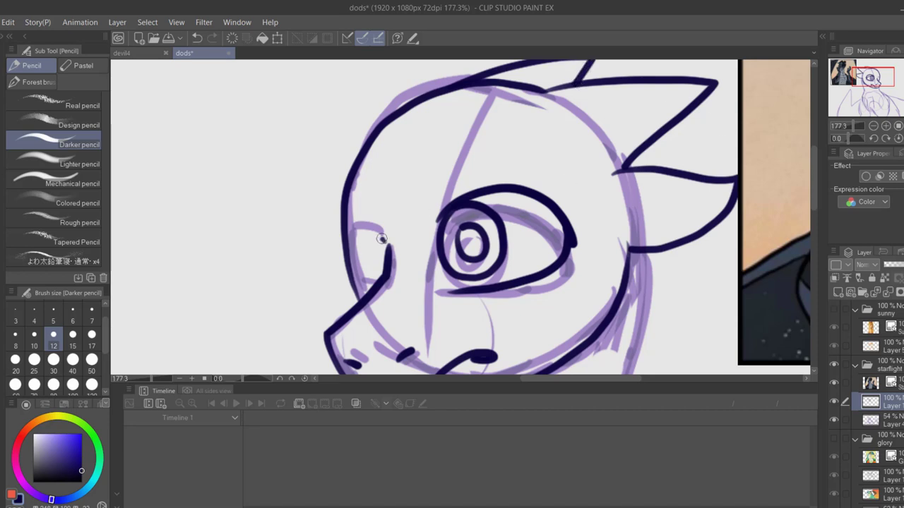
# Ink the far eye with its pupil and thicken the near eye's upper lid, undoing unwanted strokes
pyautogui.moveTo(377, 235); pyautogui.dragTo(345, 249)
pyautogui.press('XF86AudioRaiseVolume')
pyautogui.click(176, 98)
pyautogui.moveTo(351, 246)
pyautogui.mouseDown()
pyautogui.moveTo(379, 270)
pyautogui.moveTo(360, 249)
pyautogui.moveTo(360, 257)
pyautogui.moveTo(384, 239)
pyautogui.moveTo(564, 226)
pyautogui.mouseUp()
pyautogui.hotkey('ctrl', 'z')
pyautogui.hotkey('ctrl', 'z')
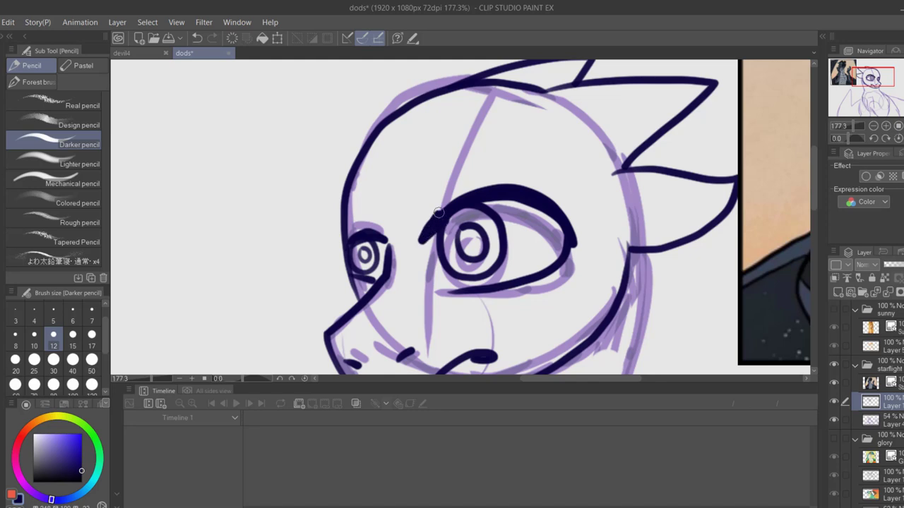
pyautogui.hotkey('ctrl', 'z')
pyautogui.moveTo(439, 216)
pyautogui.mouseDown()
pyautogui.moveTo(422, 238)
pyautogui.moveTo(519, 179)
pyautogui.moveTo(560, 221)
pyautogui.mouseUp()
pyautogui.moveTo(465, 202); pyautogui.dragTo(553, 213)
pyautogui.hotkey('ctrl', 'z')
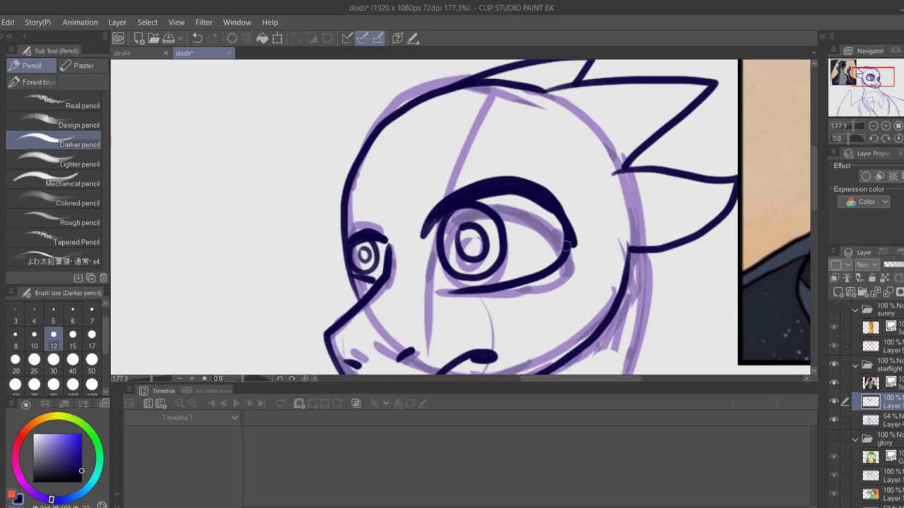
# Ink the raised arm and its closed hand over the chest, including three short finger lines
pyautogui.moveTo(874, 82); pyautogui.dragTo(876, 85)
pyautogui.click(903, 138)
pyautogui.moveTo(845, 126); pyautogui.dragTo(851, 127)
pyautogui.moveTo(863, 79); pyautogui.dragTo(861, 100)
pyautogui.moveTo(565, 116)
pyautogui.mouseDown()
pyautogui.moveTo(533, 146)
pyautogui.moveTo(520, 219)
pyautogui.mouseUp()
pyautogui.moveTo(555, 272)
pyautogui.mouseDown()
pyautogui.moveTo(494, 189)
pyautogui.moveTo(439, 190)
pyautogui.moveTo(459, 279)
pyautogui.moveTo(510, 339)
pyautogui.mouseUp()
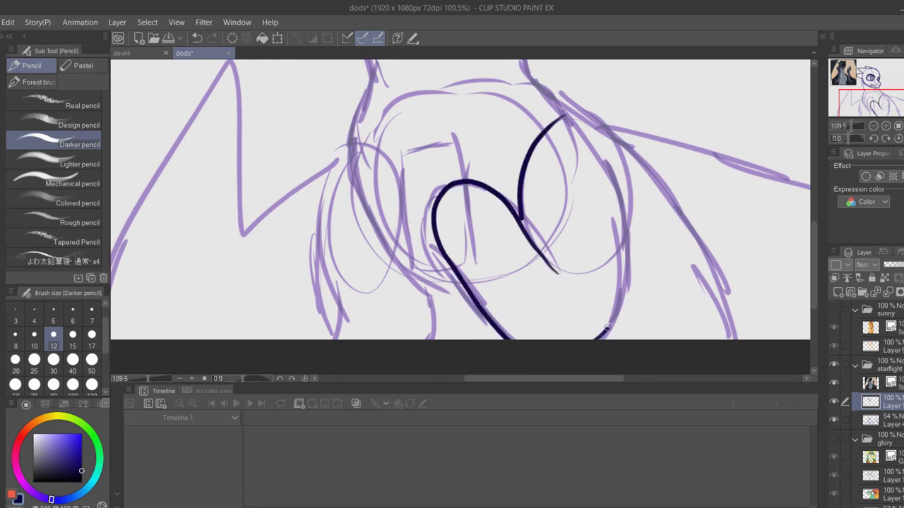
pyautogui.moveTo(607, 326); pyautogui.dragTo(626, 214)
pyautogui.moveTo(435, 212); pyautogui.dragTo(460, 235)
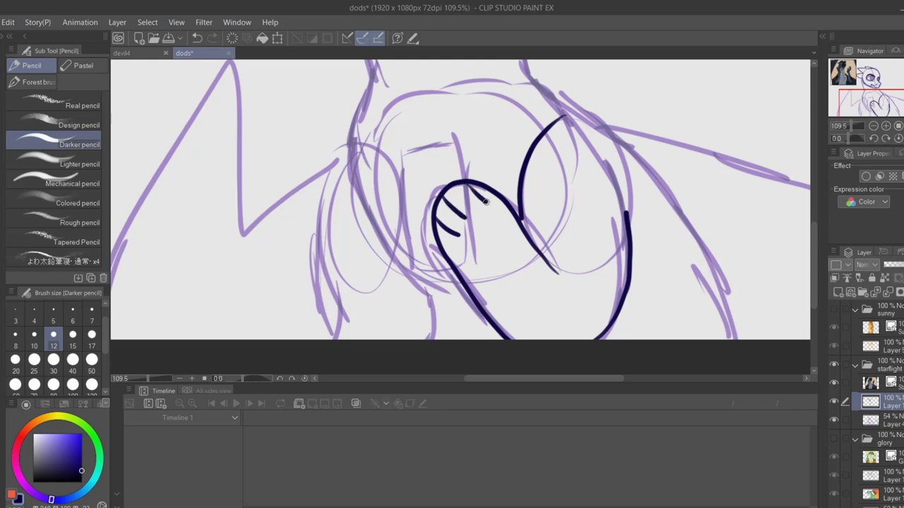
# Ink the cylindrical scroll held in the hand, with an oval opening at its upper end
pyautogui.moveTo(402, 153)
pyautogui.mouseDown()
pyautogui.moveTo(413, 270)
pyautogui.moveTo(449, 273)
pyautogui.mouseUp()
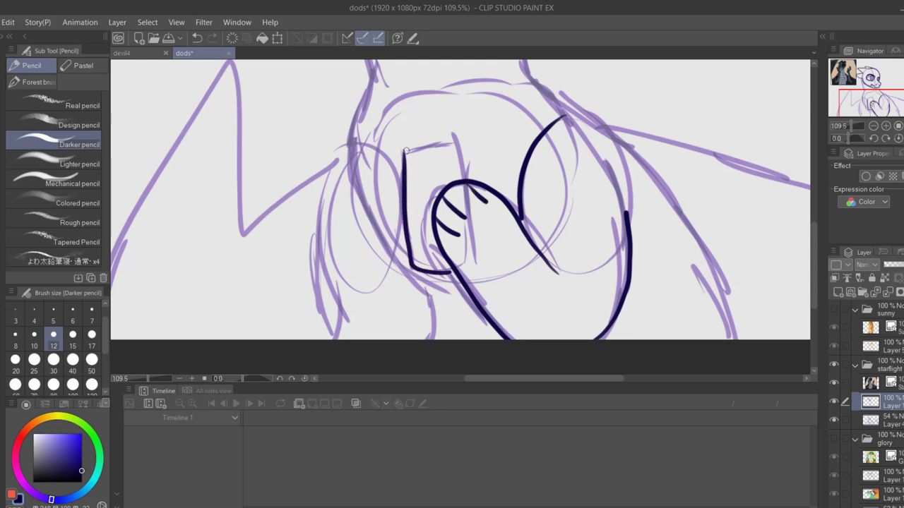
pyautogui.moveTo(457, 144); pyautogui.dragTo(403, 147)
pyautogui.moveTo(459, 145); pyautogui.dragTo(465, 179)
# Undo the latest neck and outer arm strokes, then redraw the arm's outer contour and the body line from the throat to the canvas bottom
pyautogui.scroll(5, 459, 212)
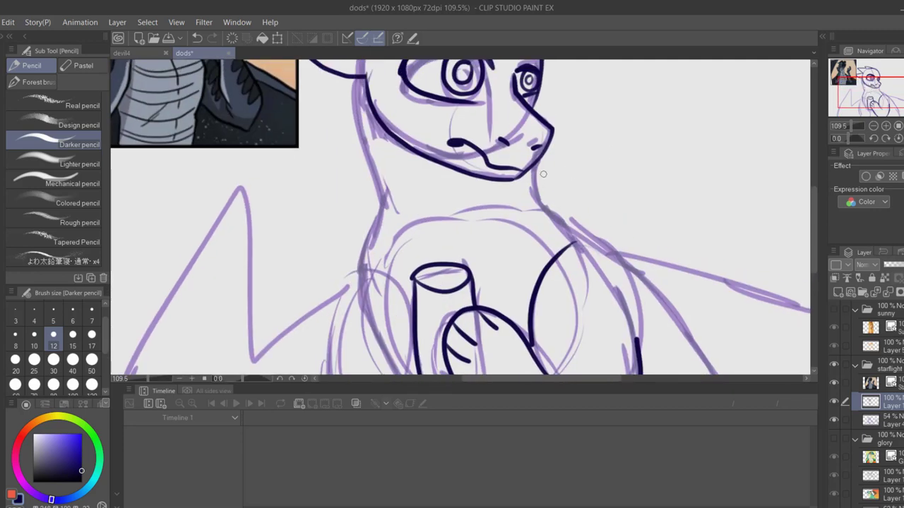
pyautogui.moveTo(533, 167)
pyautogui.mouseDown()
pyautogui.moveTo(549, 219)
pyautogui.moveTo(618, 261)
pyautogui.mouseUp()
pyautogui.moveTo(876, 91); pyautogui.dragTo(891, 103)
pyautogui.hotkey('ctrl', 'z')
pyautogui.hotkey('ctrl', 'z')
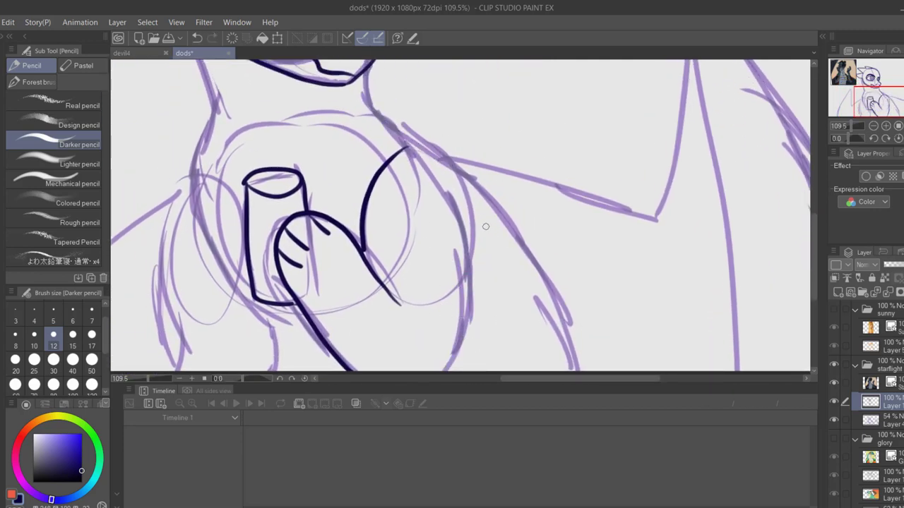
pyautogui.moveTo(484, 228)
pyautogui.mouseDown()
pyautogui.moveTo(480, 317)
pyautogui.moveTo(445, 370)
pyautogui.mouseUp()
pyautogui.moveTo(367, 64)
pyautogui.mouseDown()
pyautogui.moveTo(374, 113)
pyautogui.moveTo(491, 202)
pyautogui.moveTo(587, 371)
pyautogui.mouseUp()
# Ink the back of the neck, the adjoining chest line and the lowered arm down to the canvas bottom
pyautogui.moveTo(902, 99); pyautogui.dragTo(850, 92)
pyautogui.moveTo(442, 90)
pyautogui.mouseDown()
pyautogui.moveTo(434, 163)
pyautogui.moveTo(459, 213)
pyautogui.mouseUp()
pyautogui.moveTo(867, 83); pyautogui.dragTo(867, 95)
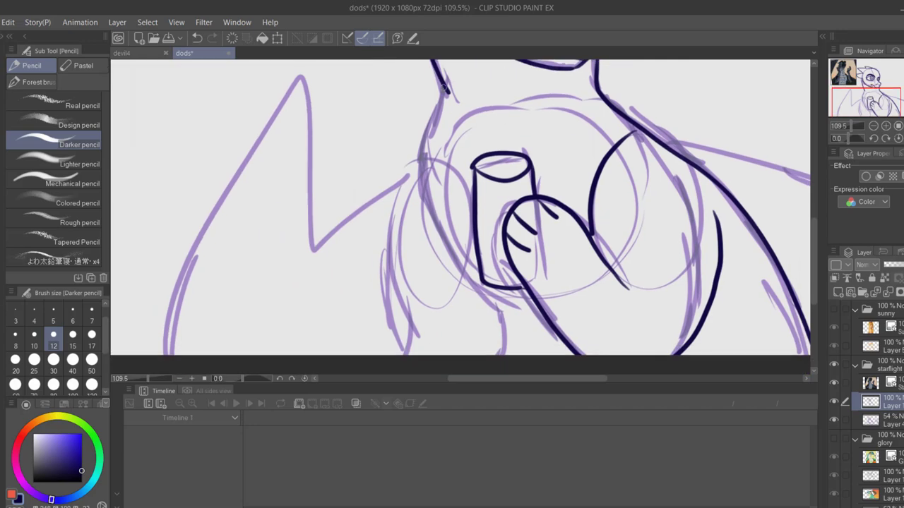
pyautogui.moveTo(444, 89)
pyautogui.mouseDown()
pyautogui.moveTo(429, 226)
pyautogui.moveTo(516, 348)
pyautogui.mouseUp()
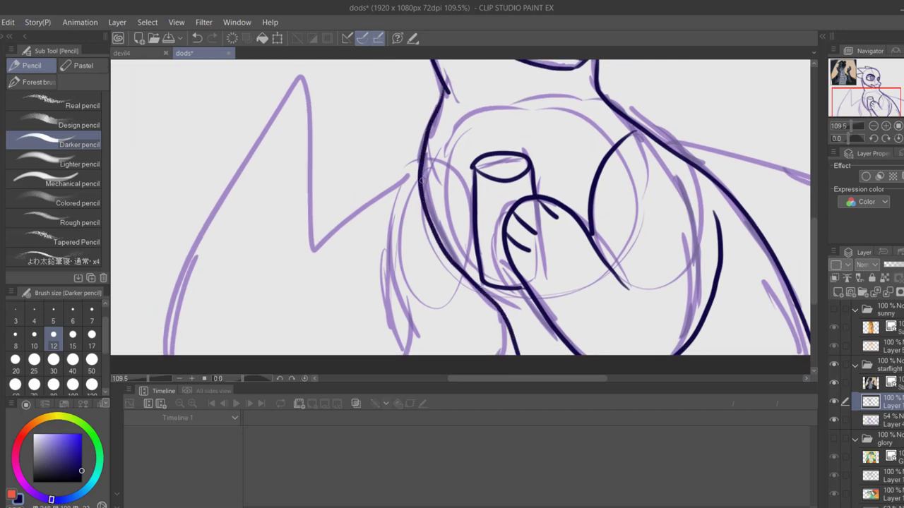
pyautogui.moveTo(421, 175)
pyautogui.mouseDown()
pyautogui.moveTo(392, 305)
pyautogui.moveTo(404, 360)
pyautogui.mouseUp()
pyautogui.moveTo(493, 304); pyautogui.dragTo(496, 356)
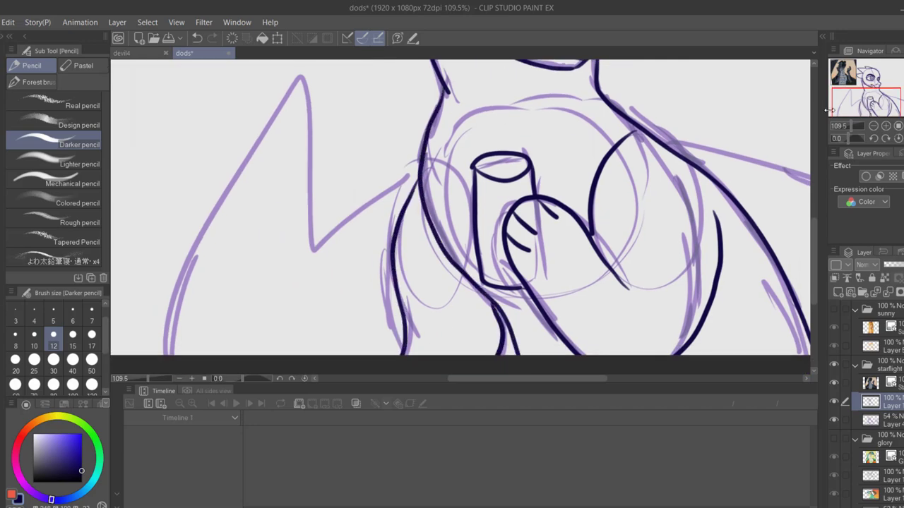
# Ink the wing behind the dragon's head, from the shoulder up to its tip and down the outer edge
pyautogui.moveTo(851, 125); pyautogui.dragTo(846, 126)
pyautogui.moveTo(863, 89)
pyautogui.mouseDown()
pyautogui.moveTo(862, 76)
pyautogui.moveTo(857, 92)
pyautogui.mouseUp()
pyautogui.click(903, 138)
pyautogui.click(903, 139)
pyautogui.click(850, 127)
pyautogui.moveTo(526, 194); pyautogui.dragTo(445, 234)
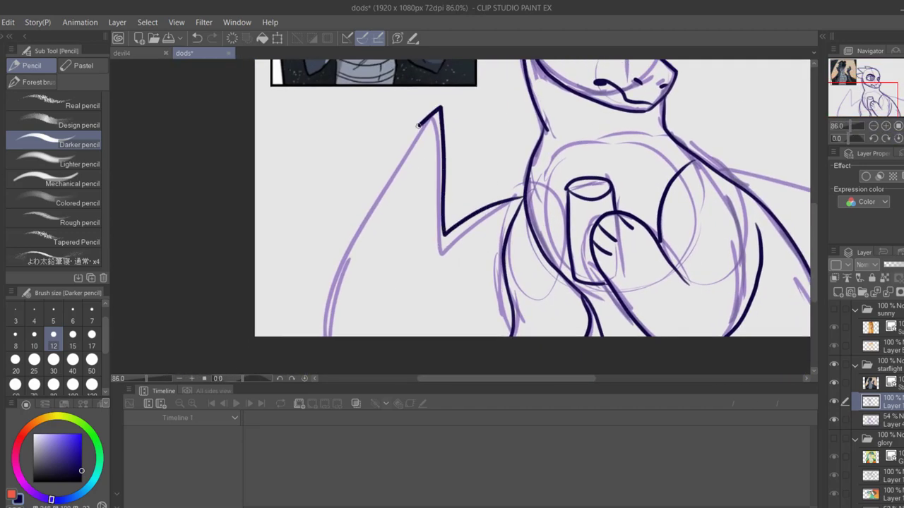
pyautogui.moveTo(408, 137); pyautogui.dragTo(312, 336)
# Ink the wing on the snout side, with its outer edge, inner finger line and arm back to the shoulder
pyautogui.moveTo(706, 176); pyautogui.dragTo(426, 212)
pyautogui.moveTo(631, 69)
pyautogui.mouseDown()
pyautogui.moveTo(657, 372)
pyautogui.moveTo(659, 104)
pyautogui.moveTo(788, 371)
pyautogui.mouseUp()
pyautogui.moveTo(887, 90); pyautogui.dragTo(874, 103)
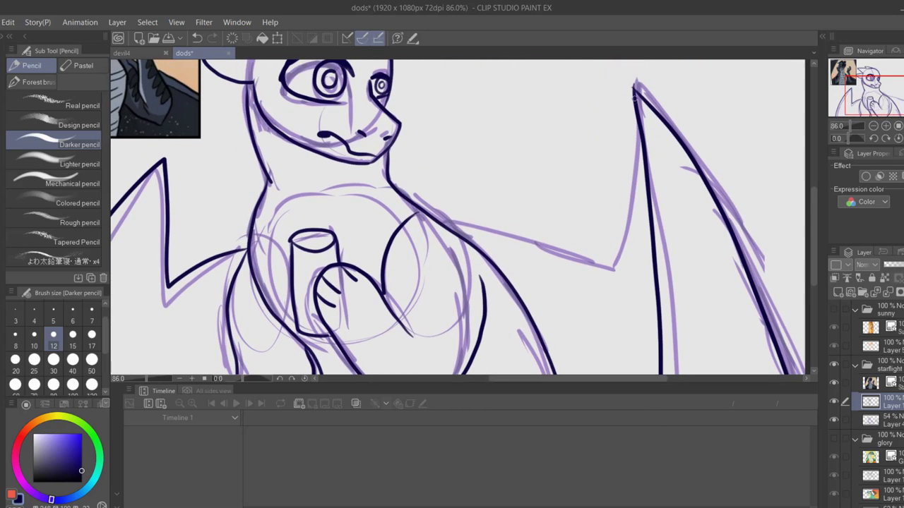
pyautogui.moveTo(635, 96)
pyautogui.mouseDown()
pyautogui.moveTo(600, 267)
pyautogui.moveTo(441, 212)
pyautogui.mouseUp()
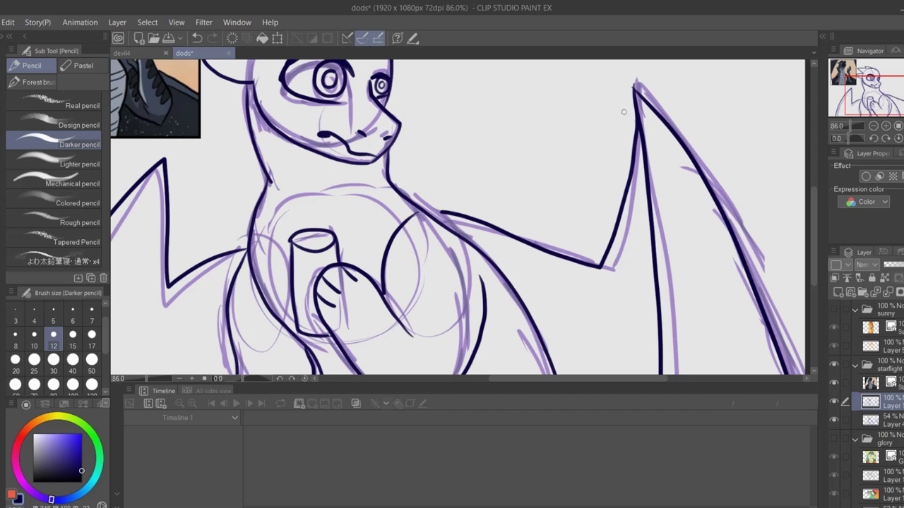
# Undo the last stroke on the snout-side wing and redraw its inner edge from the wing tip down and back to the shoulder
pyautogui.hotkey('ctrl', 'z')
pyautogui.moveTo(635, 97)
pyautogui.mouseDown()
pyautogui.moveTo(629, 212)
pyautogui.moveTo(572, 252)
pyautogui.moveTo(455, 225)
pyautogui.mouseUp()
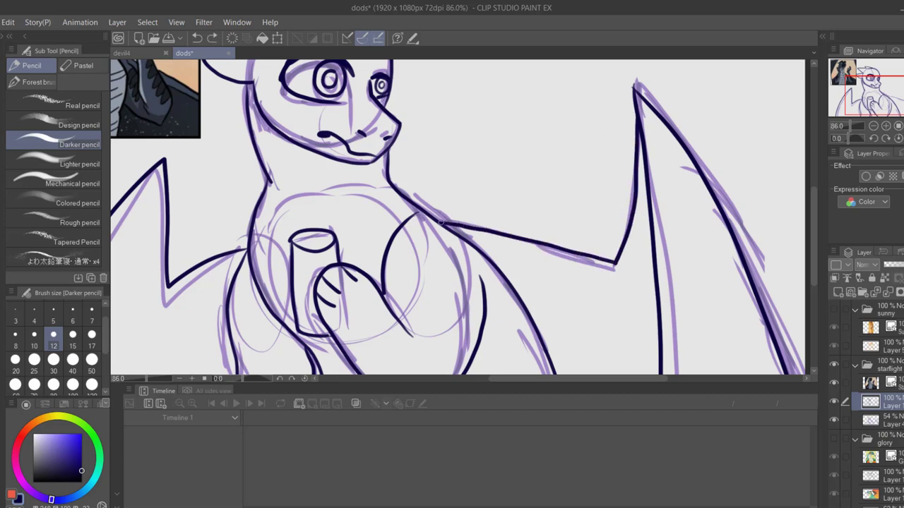
# Ink the row of spikes down the back of the dragon's neck with the Darker pencil at brush size 7
pyautogui.moveTo(875, 103); pyautogui.dragTo(852, 94)
pyautogui.moveTo(425, 128)
pyautogui.mouseDown()
pyautogui.moveTo(407, 179)
pyautogui.moveTo(432, 188)
pyautogui.mouseUp()
pyautogui.moveTo(588, 223); pyautogui.dragTo(636, 231)
pyautogui.moveTo(898, 97); pyautogui.dragTo(896, 82)
pyautogui.click(851, 127)
pyautogui.click(89, 317)
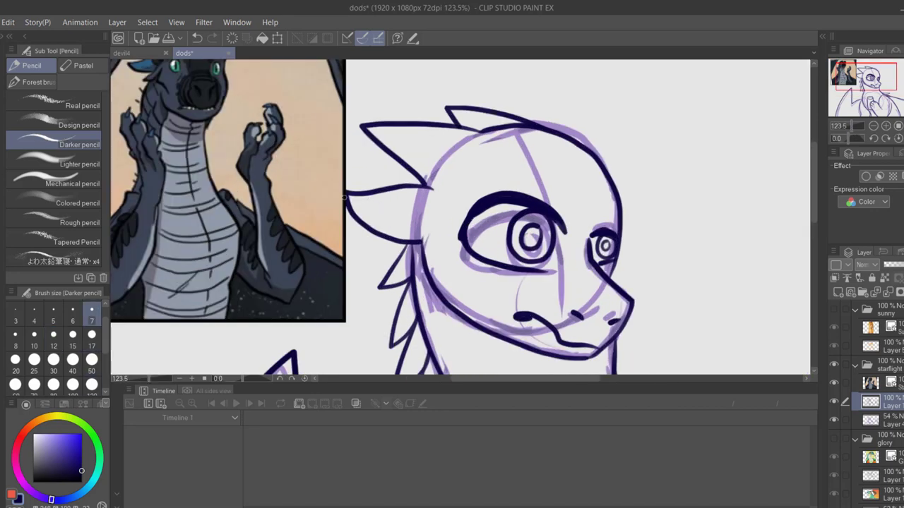
# Ink the ear's inner fold, the short line behind the brow and the cheek line from the eye to the mouth corner, undoing stray strokes
pyautogui.moveTo(347, 198)
pyautogui.mouseDown()
pyautogui.moveTo(422, 218)
pyautogui.moveTo(483, 138)
pyautogui.moveTo(439, 181)
pyautogui.moveTo(451, 156)
pyautogui.moveTo(480, 133)
pyautogui.mouseUp()
pyautogui.hotkey('ctrl', 'z')
pyautogui.hotkey('ctrl', 'z')
pyautogui.moveTo(473, 191); pyautogui.dragTo(480, 201)
pyautogui.hotkey('ctrl', 'z')
pyautogui.moveTo(526, 271); pyautogui.dragTo(545, 305)
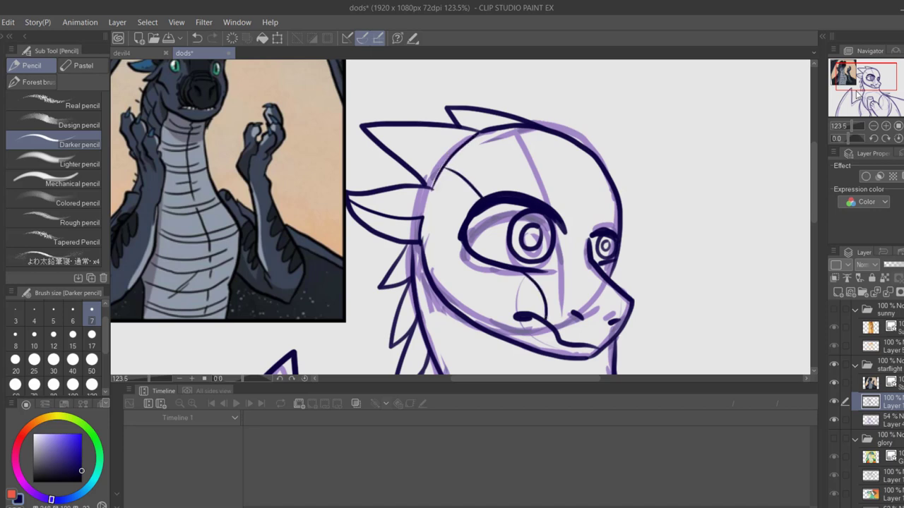
# Ink the throat line and shoulder spikes, and add scalloped scale marks on both upper arms
pyautogui.moveTo(884, 73); pyautogui.dragTo(890, 91)
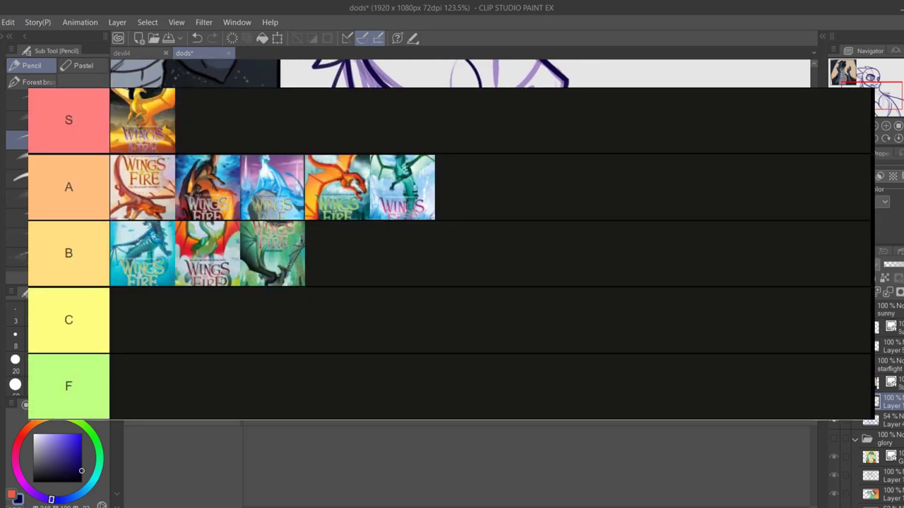
pyautogui.moveTo(872, 95); pyautogui.dragTo(891, 106)
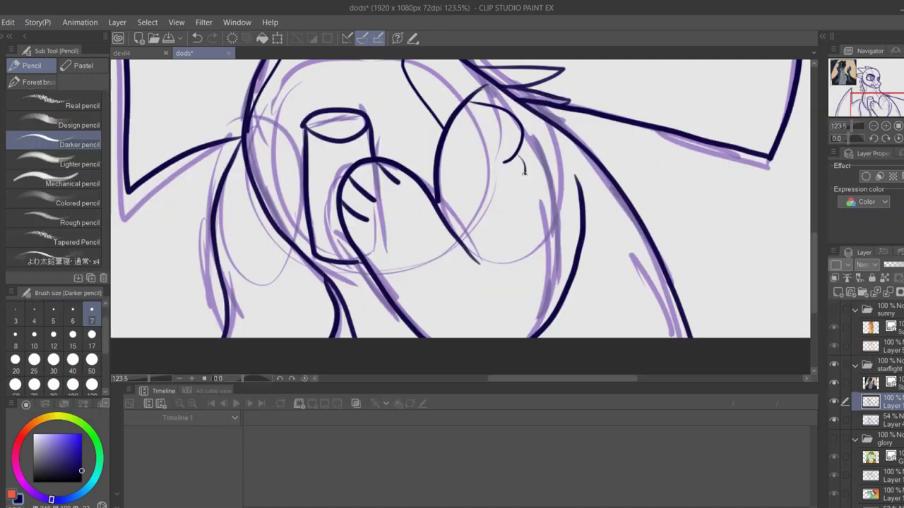
pyautogui.moveTo(523, 174); pyautogui.dragTo(491, 210)
pyautogui.moveTo(516, 201); pyautogui.dragTo(504, 235)
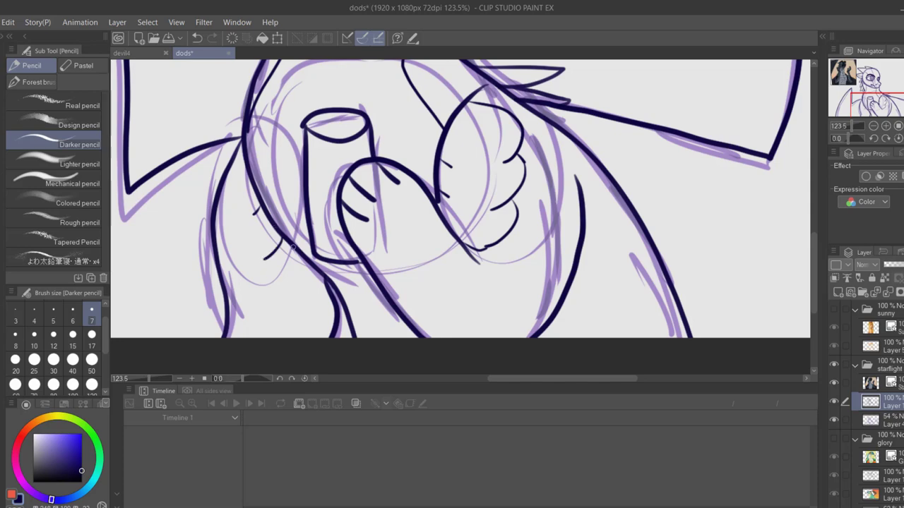
pyautogui.moveTo(293, 247); pyautogui.dragTo(227, 273)
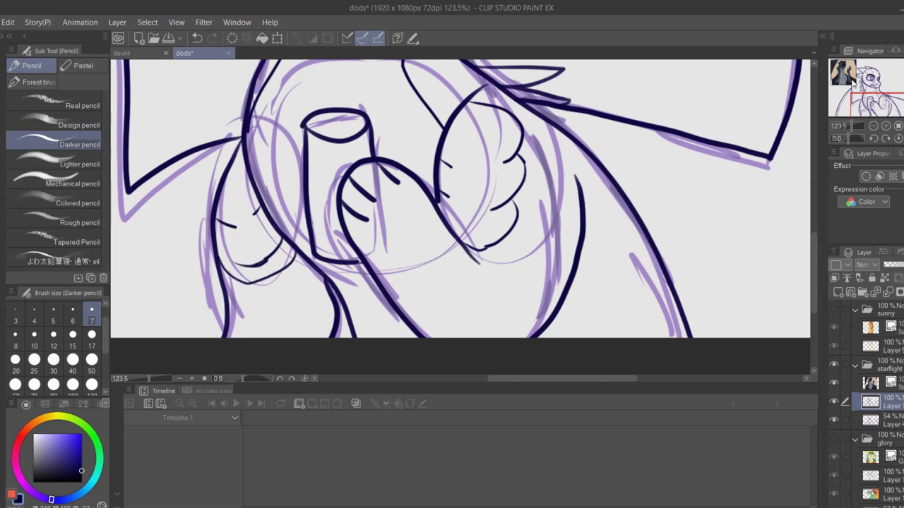
# Add a new layer beneath starflight's line art and hide the rough sketch layer
pyautogui.moveTo(877, 98)
pyautogui.mouseDown()
pyautogui.moveTo(876, 82)
pyautogui.moveTo(877, 93)
pyautogui.mouseUp()
pyautogui.click(845, 127)
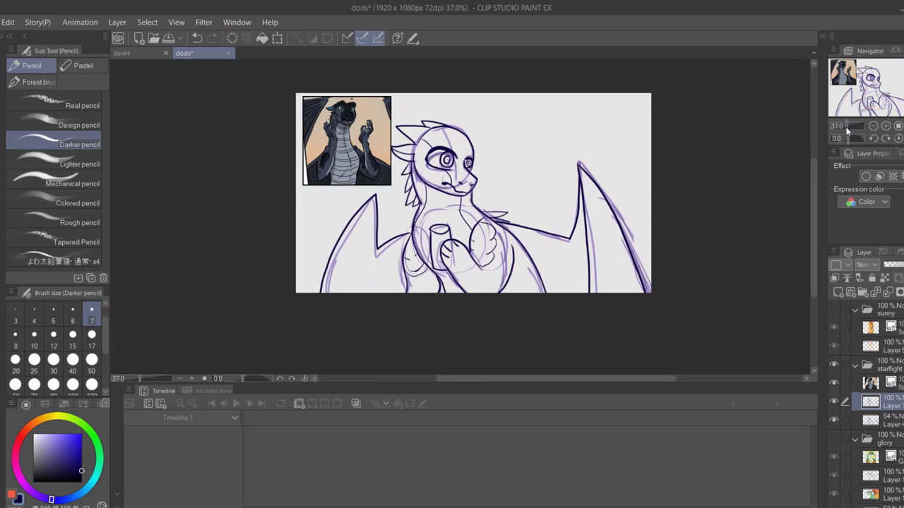
pyautogui.moveTo(845, 127); pyautogui.dragTo(849, 127)
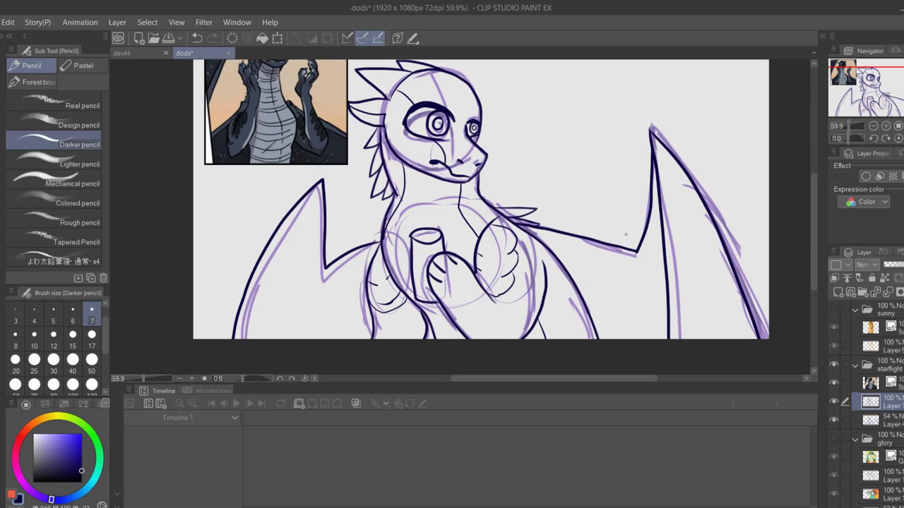
pyautogui.click(838, 292)
pyautogui.click(833, 438)
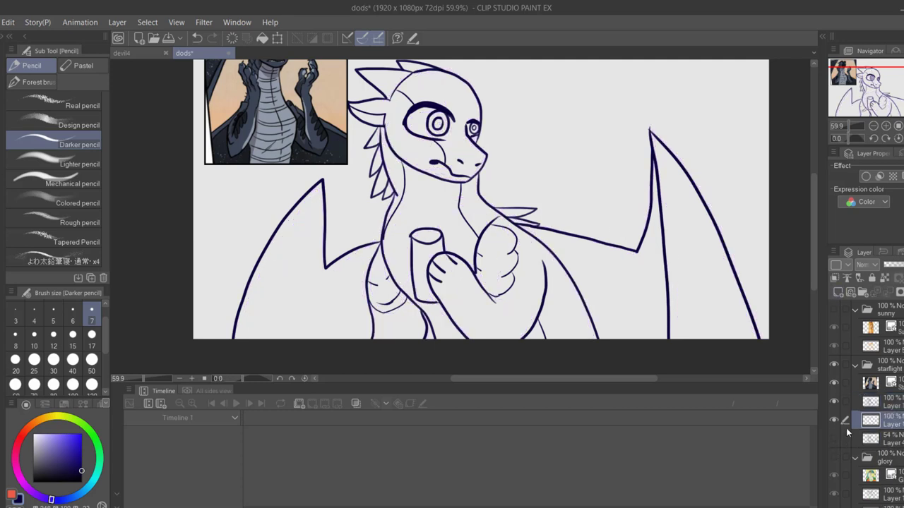
# Auto select the throat and belly areas from the line art, fill them on the new layer with grey-blue sampled from the reference's belly, and deselect
pyautogui.press('w')
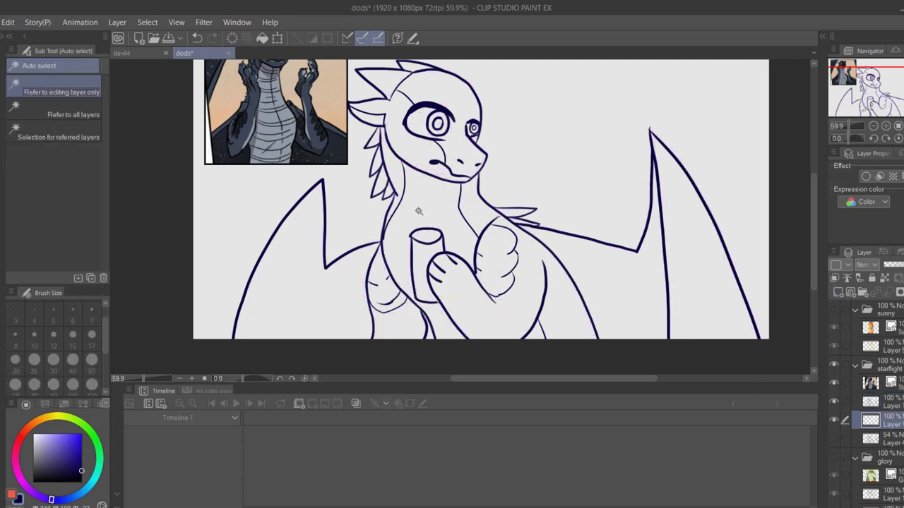
pyautogui.click(422, 219)
pyautogui.click(356, 360)
pyautogui.click(889, 403)
pyautogui.click(420, 194)
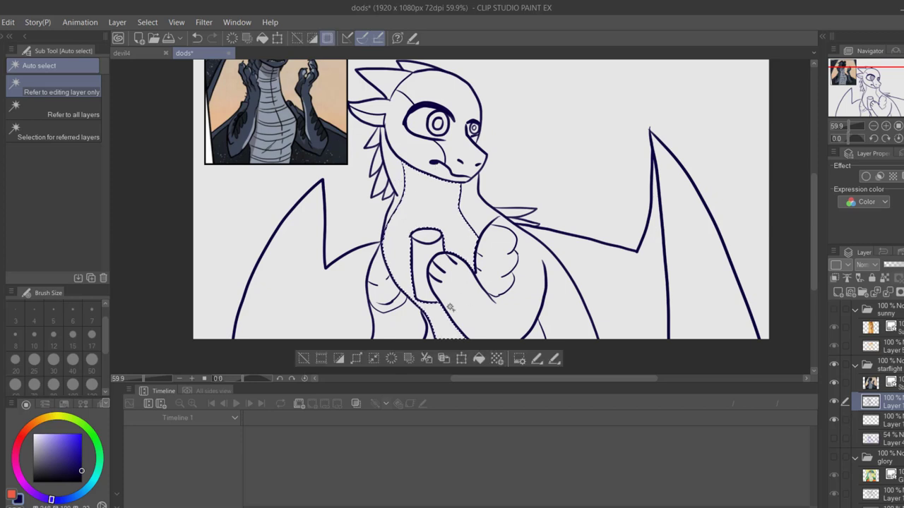
pyautogui.keyDown('shift'); pyautogui.click(538, 334); pyautogui.keyUp('shift')
pyautogui.click(889, 422)
pyautogui.press('i')
pyautogui.click(274, 106)
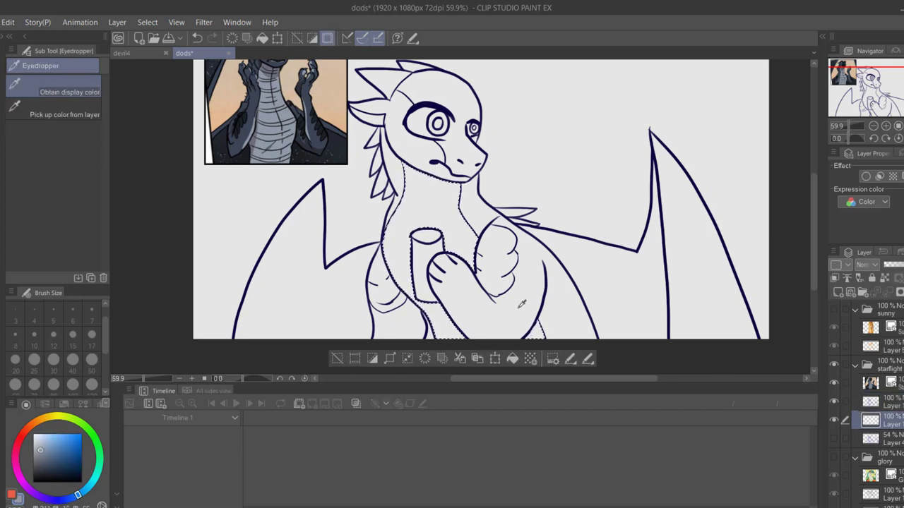
pyautogui.click(512, 359)
pyautogui.click(338, 359)
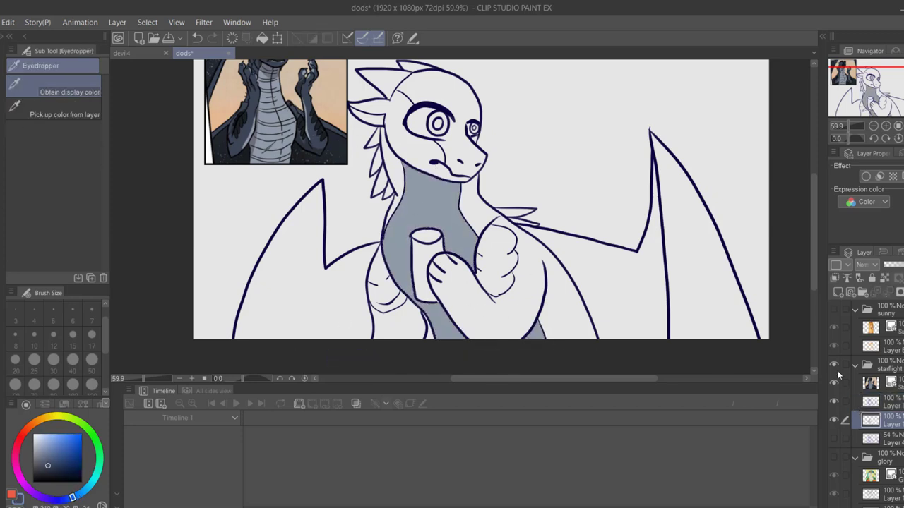
# Select the jaw, neck, body and arm areas from the line art and fill them dark slate blue on the colour layer
pyautogui.click(879, 403)
pyautogui.press('w')
pyautogui.click(416, 182)
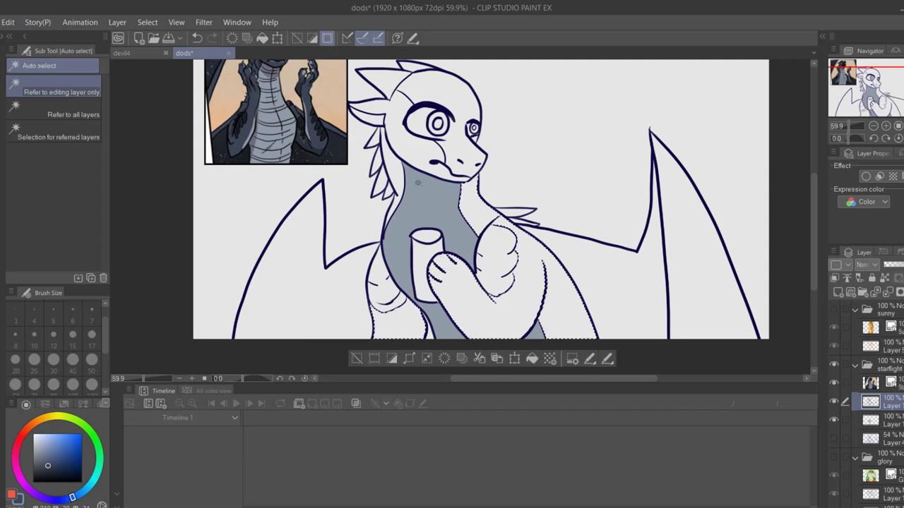
pyautogui.keyDown('shift'); pyautogui.click(400, 150); pyautogui.keyUp('shift')
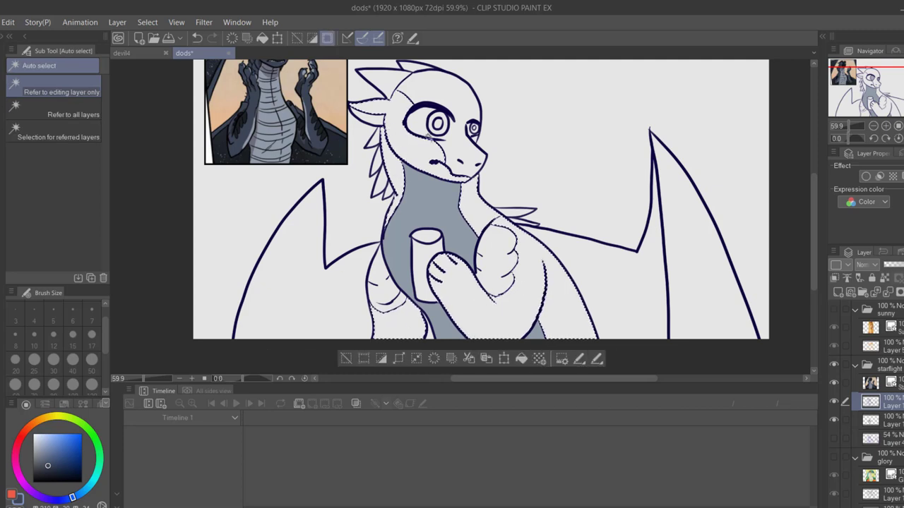
pyautogui.click(891, 422)
pyautogui.click(521, 358)
pyautogui.click(346, 359)
# Fill the head top, eye surround and shoulder patches with a darker navy sampled from the reference dragon
pyautogui.press('i')
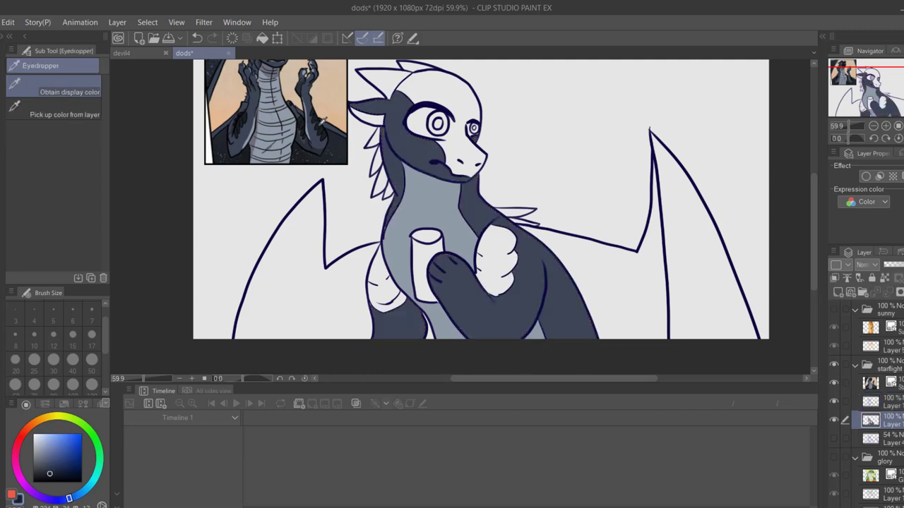
pyautogui.click(287, 159)
pyautogui.click(886, 403)
pyautogui.press('w')
pyautogui.click(451, 98)
pyautogui.keyDown('shift'); pyautogui.click(420, 126); pyautogui.keyUp('shift')
pyautogui.keyDown('shift'); pyautogui.click(497, 256); pyautogui.keyUp('shift')
pyautogui.keyDown('shift'); pyautogui.click(384, 280); pyautogui.keyUp('shift')
pyautogui.click(870, 420)
pyautogui.click(490, 332)
pyautogui.click(315, 332)
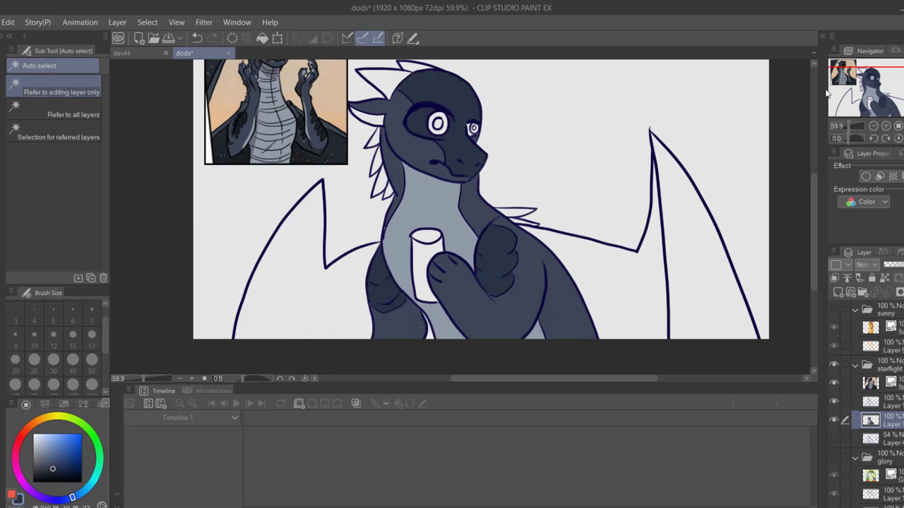
# Select the spines on the head, neck and back and fill them with muted blue on the colour layer
pyautogui.moveTo(838, 100); pyautogui.dragTo(848, 107)
pyautogui.press('i')
pyautogui.click(293, 122)
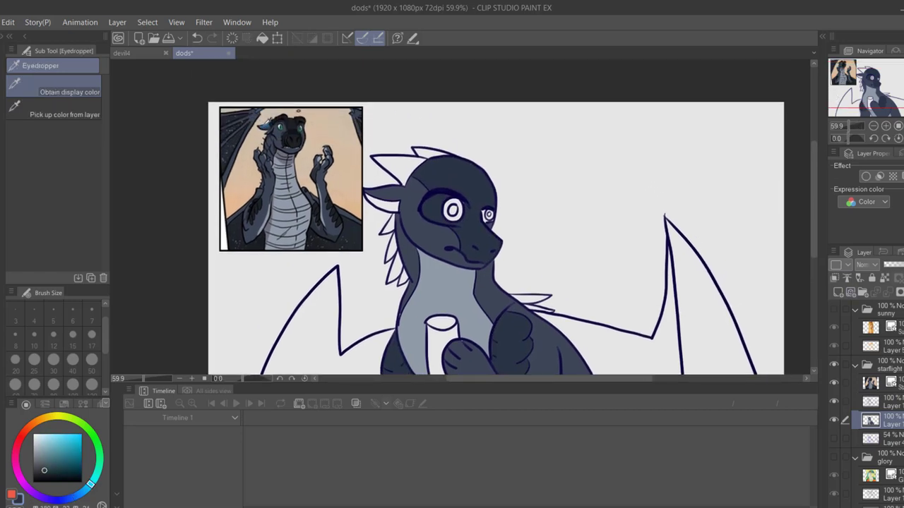
pyautogui.click(263, 120)
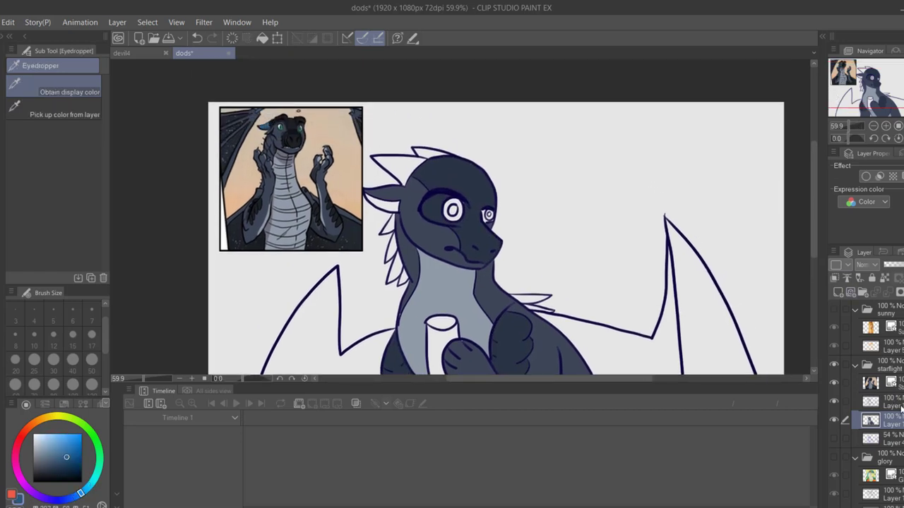
pyautogui.click(875, 401)
pyautogui.press('w')
pyautogui.click(393, 219)
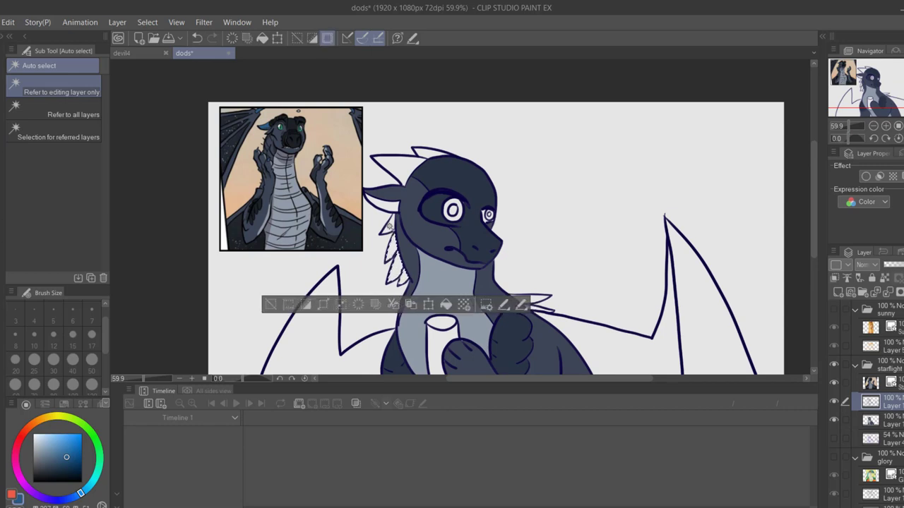
pyautogui.click(405, 167)
pyautogui.click(533, 300)
pyautogui.click(875, 420)
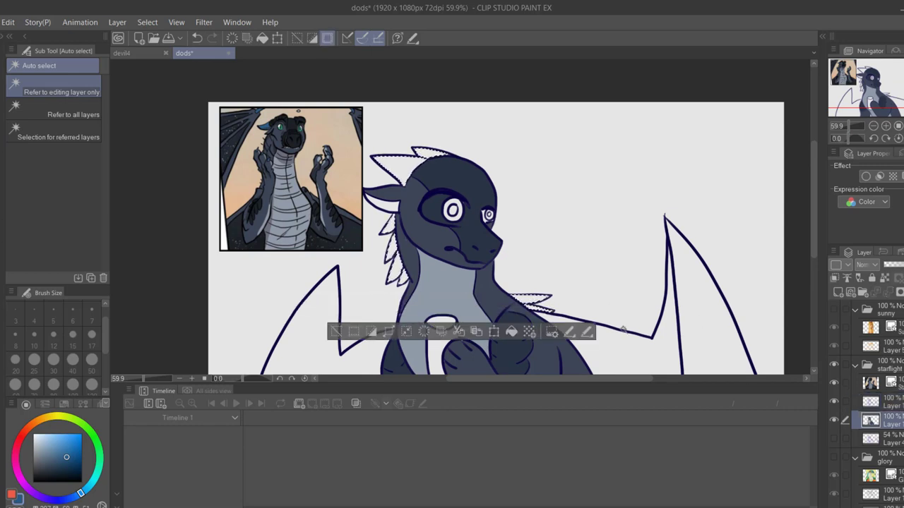
pyautogui.press('i')
pyautogui.click(413, 301)
pyautogui.hotkey('alt', 'Delete')
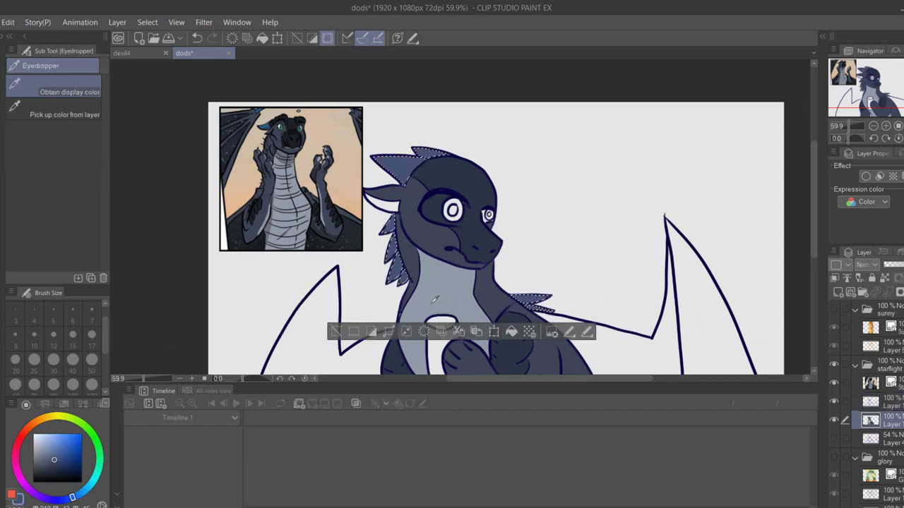
pyautogui.click(337, 332)
# Fill the outer panel of the right-hand wing with the dark navy sampled from the shoulder patch
pyautogui.moveTo(424, 318); pyautogui.dragTo(400, 250)
pyautogui.click(880, 399)
pyautogui.press('p')
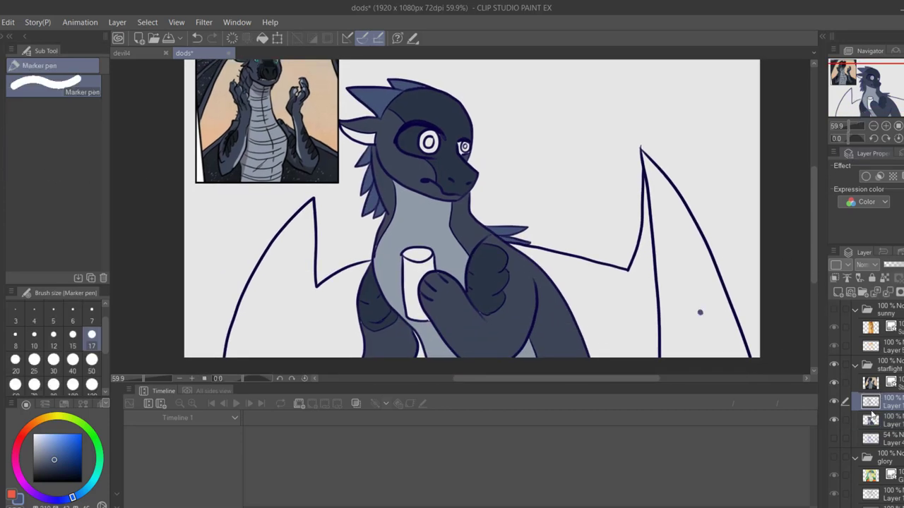
pyautogui.press('w')
pyautogui.click(682, 299)
pyautogui.click(878, 420)
pyautogui.press('i')
pyautogui.click(496, 259)
pyautogui.click(723, 365)
pyautogui.click(548, 365)
# Select both wing membranes and fill them with the near-black teal sampled from the reference wing
pyautogui.click(858, 97)
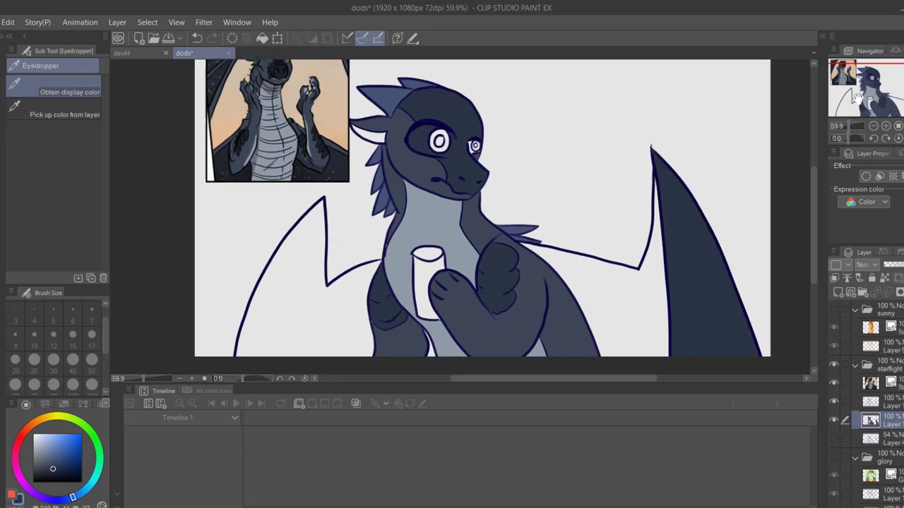
pyautogui.click(880, 401)
pyautogui.press('w')
pyautogui.click(297, 304)
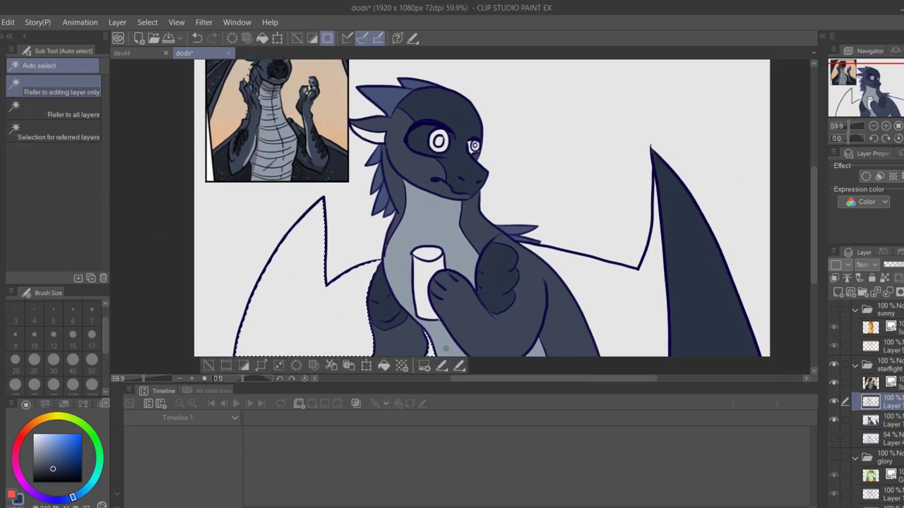
pyautogui.keyDown('shift'); pyautogui.click(619, 297); pyautogui.keyUp('shift')
pyautogui.click(884, 418)
pyautogui.press('i')
pyautogui.click(334, 161)
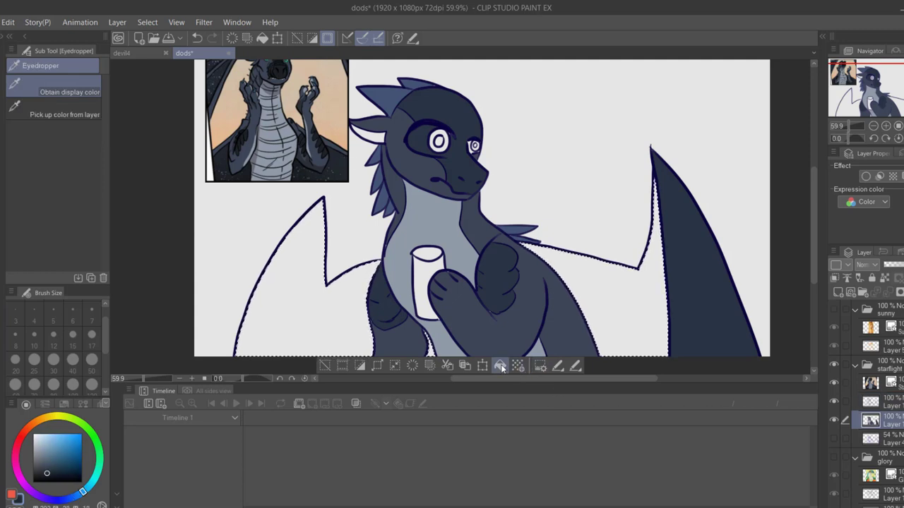
pyautogui.click(500, 366)
# Shade the wing membranes with a lighter blue-teal glow near the body using the Soft airbrush at size 800
pyautogui.press('b')
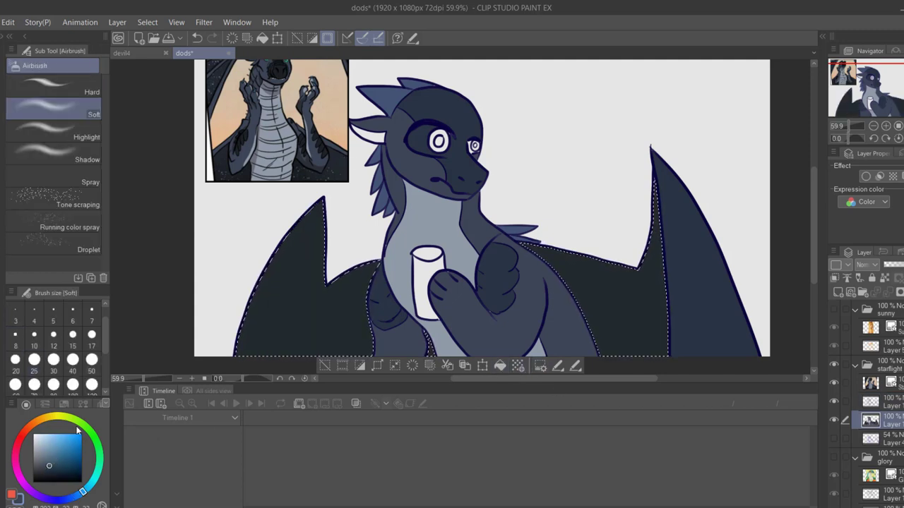
pyautogui.click(49, 462)
pyautogui.moveTo(395, 268); pyautogui.dragTo(304, 242)
pyautogui.hotkey('ctrl', 'z')
pyautogui.moveTo(105, 350); pyautogui.dragTo(106, 382)
pyautogui.click(92, 371)
pyautogui.moveTo(417, 284)
pyautogui.mouseDown()
pyautogui.moveTo(452, 315)
pyautogui.moveTo(553, 327)
pyautogui.mouseUp()
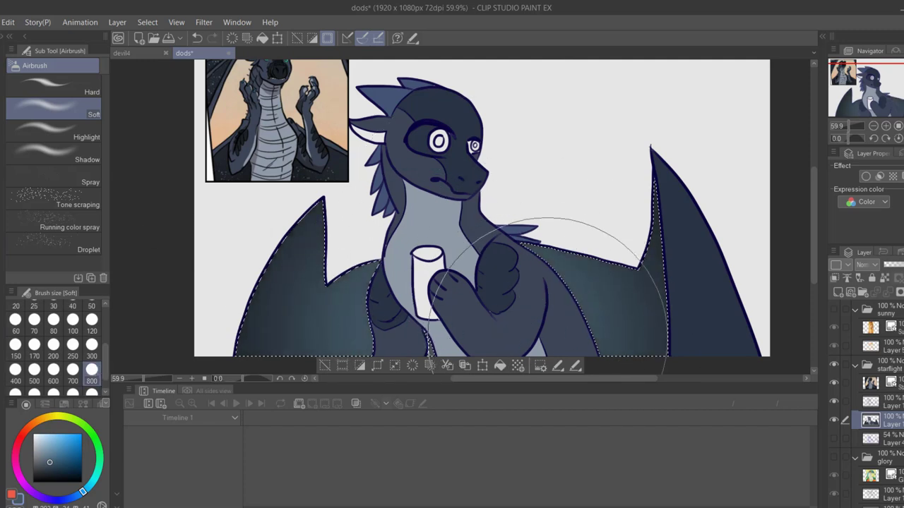
# Spatter small white stars across the selected wing membranes with an airbrush spray and clear the selection
pyautogui.click(80, 246)
pyautogui.click(568, 293)
pyautogui.click(73, 321)
pyautogui.moveTo(847, 115); pyautogui.dragTo(846, 113)
pyautogui.hotkey('ctrl', 'd')
# Select the inner ear from the line art and fill it salmon pink on the colour layer
pyautogui.press('p')
pyautogui.click(22, 435)
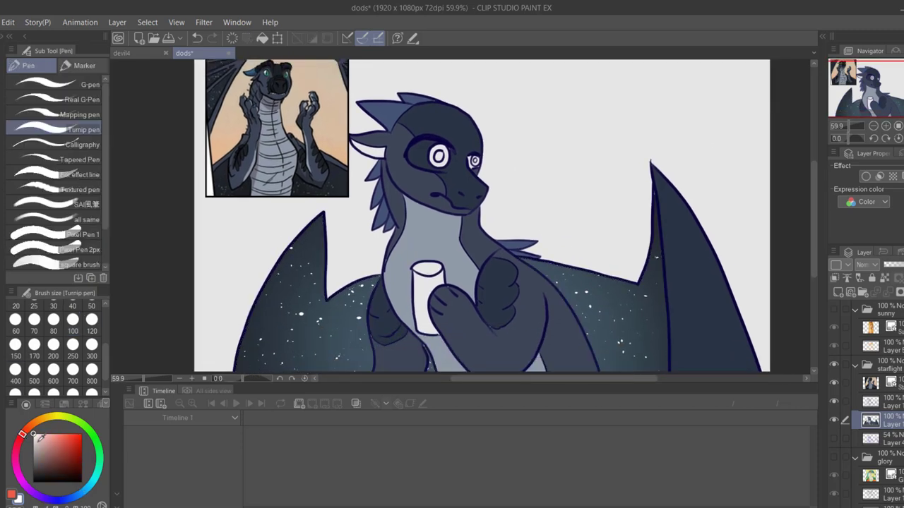
pyautogui.click(50, 441)
pyautogui.click(883, 402)
pyautogui.press('w')
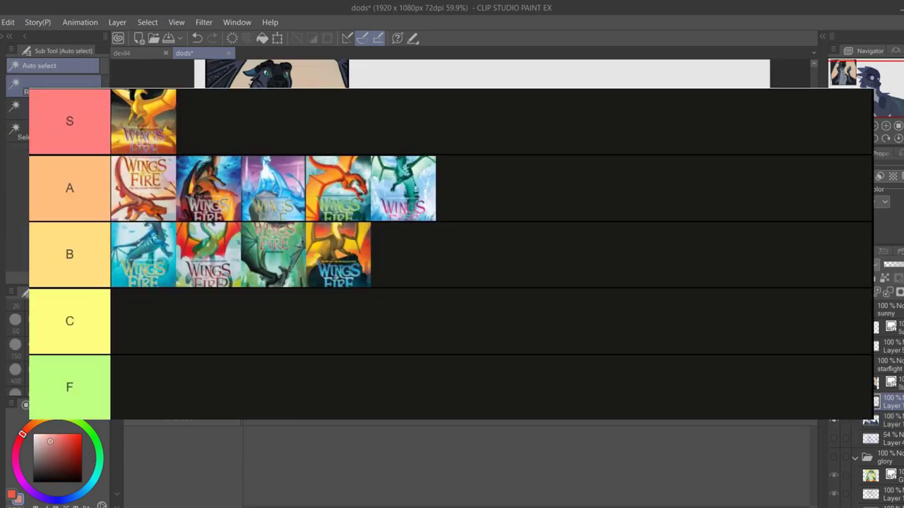
pyautogui.click(536, 269)
pyautogui.click(887, 418)
pyautogui.hotkey('ctrl', 'd')
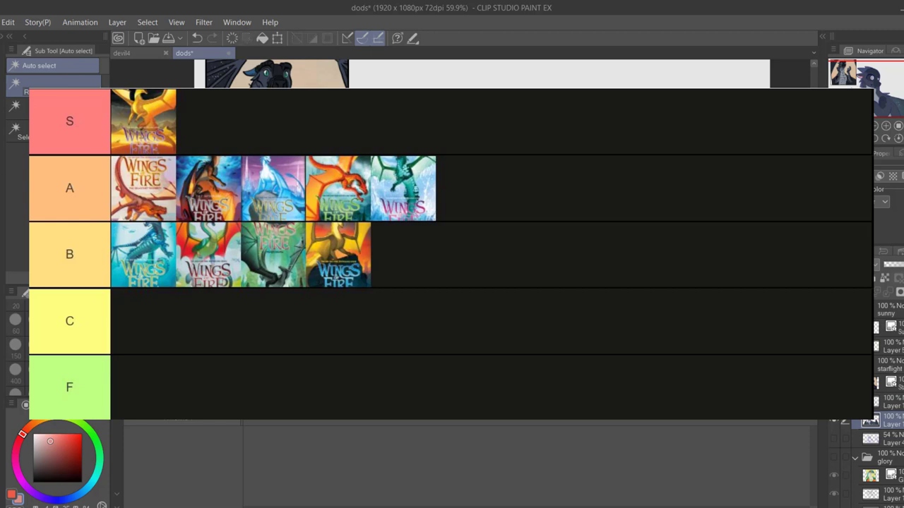
# Select the side of the cup from the line art and fill it tan on the colour layer
pyautogui.click(883, 402)
pyautogui.click(537, 268)
pyautogui.click(887, 418)
pyautogui.moveTo(23, 432); pyautogui.dragTo(42, 422)
pyautogui.click(59, 447)
pyautogui.click(477, 354)
pyautogui.click(47, 446)
pyautogui.click(301, 355)
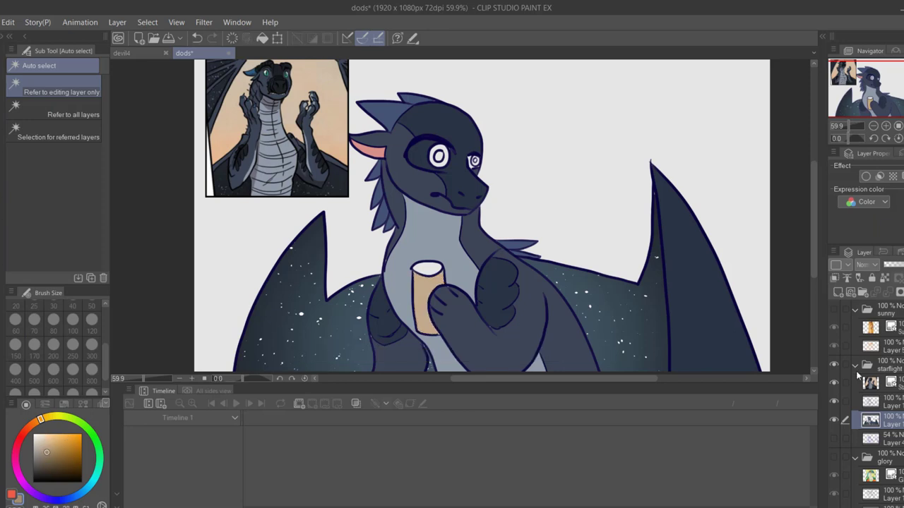
# Fill the cup's opening tan and paint a brown drink inside it with the Turnip pen
pyautogui.click(423, 267)
pyautogui.click(475, 294)
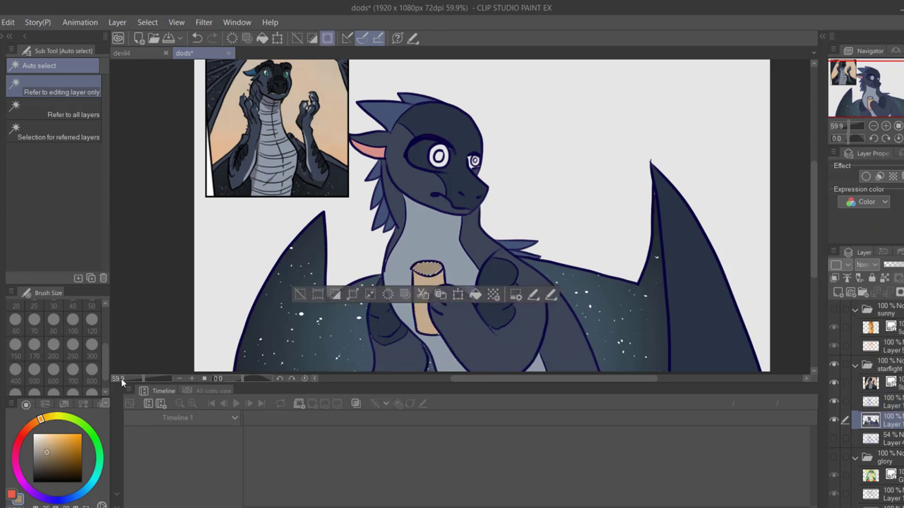
pyautogui.click(46, 461)
pyautogui.press('p')
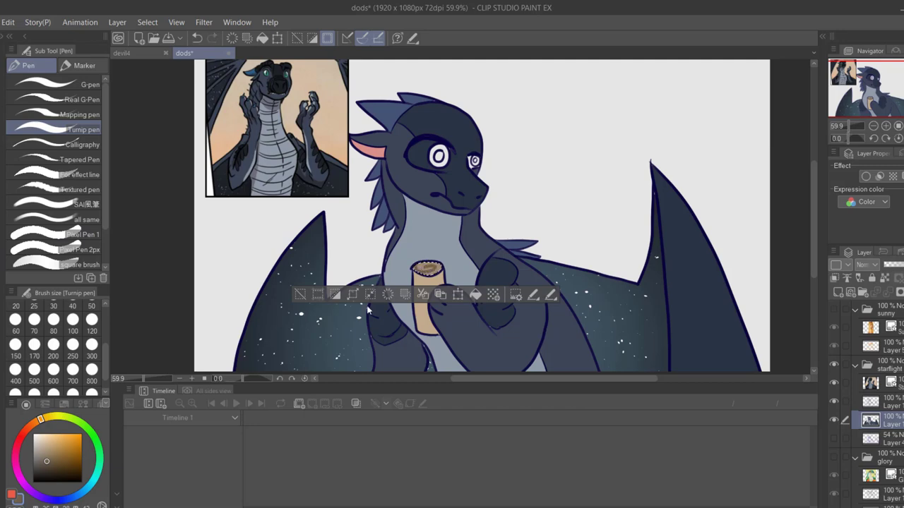
pyautogui.click(300, 295)
# Paint the whites of both eyes pale yellow with the Turnip pen, using size 120 and then size 30
pyautogui.click(870, 78)
pyautogui.moveTo(849, 127); pyautogui.dragTo(852, 127)
pyautogui.click(53, 416)
pyautogui.click(56, 434)
pyautogui.click(91, 321)
pyautogui.moveTo(462, 219)
pyautogui.mouseDown()
pyautogui.moveTo(483, 234)
pyautogui.moveTo(452, 214)
pyautogui.moveTo(496, 237)
pyautogui.moveTo(481, 224)
pyautogui.mouseUp()
pyautogui.click(53, 307)
pyautogui.moveTo(576, 236)
pyautogui.mouseDown()
pyautogui.moveTo(593, 236)
pyautogui.moveTo(582, 246)
pyautogui.mouseUp()
# Paint both irises green and add darker green shading to the larger one
pyautogui.click(82, 427)
pyautogui.moveTo(495, 227)
pyautogui.mouseDown()
pyautogui.moveTo(478, 236)
pyautogui.moveTo(493, 255)
pyautogui.moveTo(496, 225)
pyautogui.moveTo(478, 245)
pyautogui.mouseUp()
pyautogui.hotkey('ctrl', 'z')
pyautogui.moveTo(573, 237); pyautogui.dragTo(592, 244)
pyautogui.moveTo(462, 247); pyautogui.dragTo(494, 233)
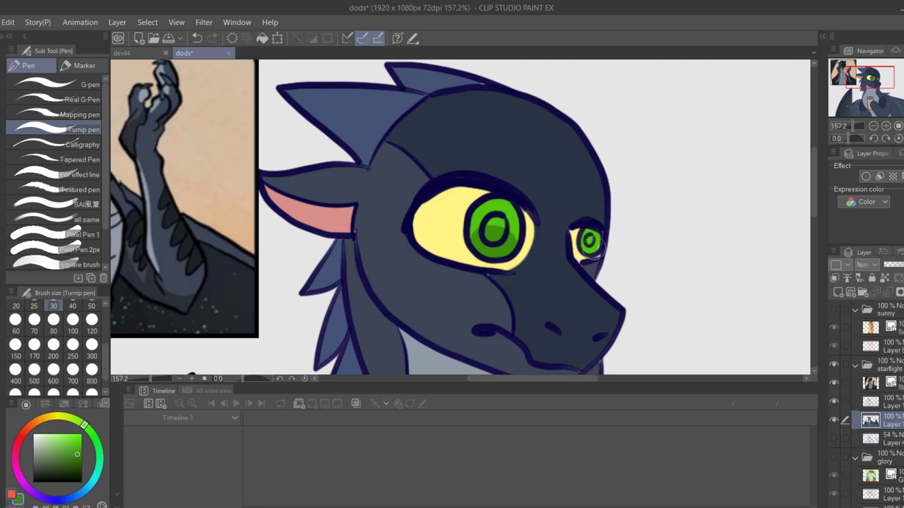
# Paint the pupil of the larger eye white with the Turnip pen at size 20
pyautogui.click(33, 435)
pyautogui.click(15, 306)
pyautogui.click(492, 231)
pyautogui.moveTo(492, 229); pyautogui.dragTo(496, 227)
pyautogui.moveTo(846, 127); pyautogui.dragTo(848, 126)
# Hide the starflight folder, show the sunny folder and add a new layer above its sketch
pyautogui.click(834, 365)
pyautogui.click(834, 309)
pyautogui.click(875, 346)
pyautogui.click(838, 293)
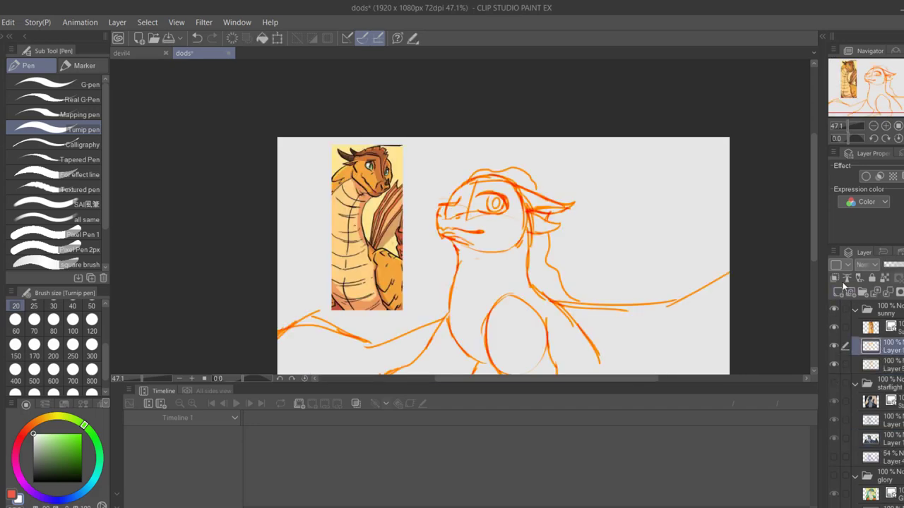
# Sample dark brown from the reference dragon's head and switch to the Darker pencil for the line art
pyautogui.press('i')
pyautogui.click(382, 155)
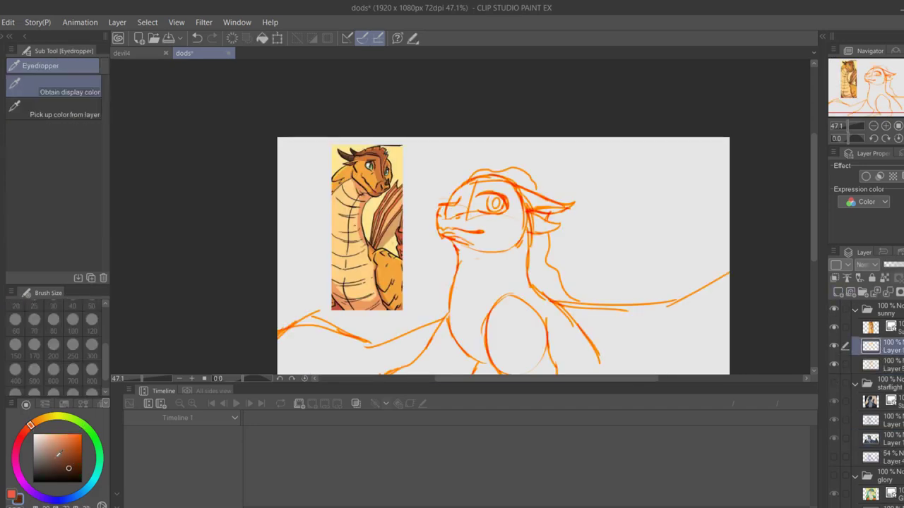
pyautogui.press('p')
pyautogui.moveTo(844, 126); pyautogui.dragTo(851, 125)
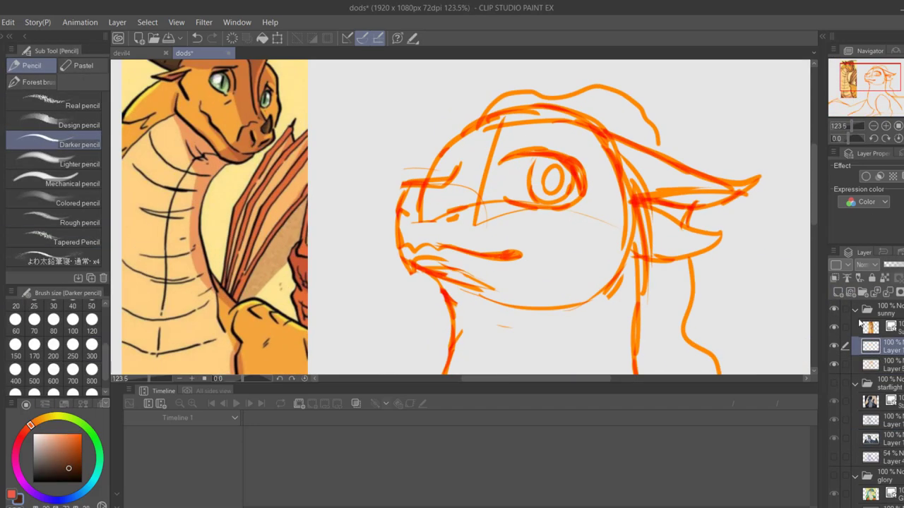
# Merge the empty layer into the sunny sketch at 54% opacity and add a new layer above it
pyautogui.click(887, 293)
pyautogui.click(902, 265)
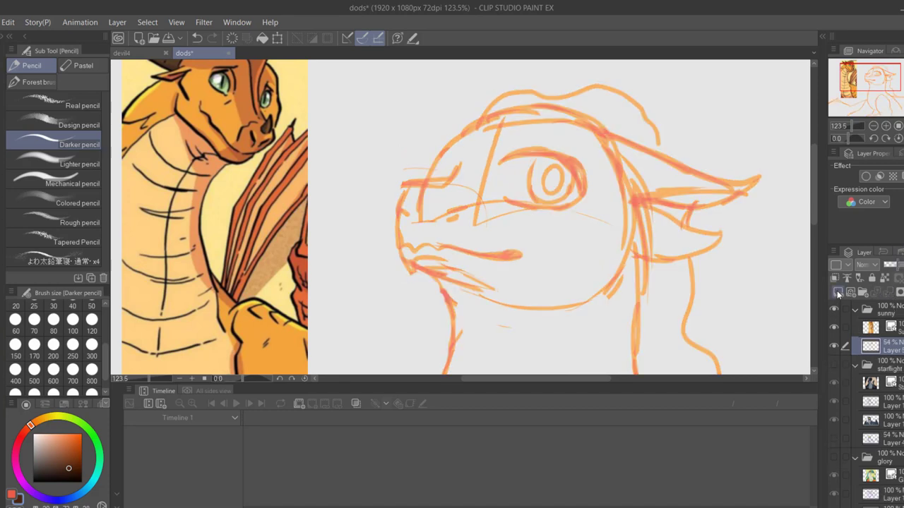
pyautogui.click(838, 292)
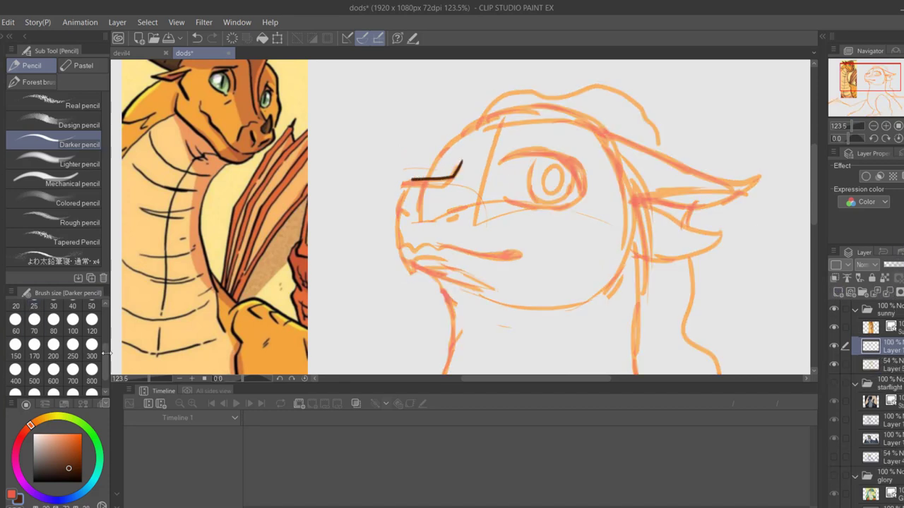
# Trace the snout, jaw, forehead and upper horn of the head in dark brown with the pencil at size 12
pyautogui.scroll(4, 49, 367)
pyautogui.click(53, 357)
pyautogui.hotkey('ctrl', 'z')
pyautogui.moveTo(462, 161)
pyautogui.mouseDown()
pyautogui.moveTo(415, 182)
pyautogui.moveTo(450, 174)
pyautogui.moveTo(413, 176)
pyautogui.moveTo(394, 222)
pyautogui.moveTo(427, 272)
pyautogui.moveTo(511, 307)
pyautogui.moveTo(570, 306)
pyautogui.moveTo(623, 269)
pyautogui.mouseUp()
pyautogui.hotkey('ctrl', 'z')
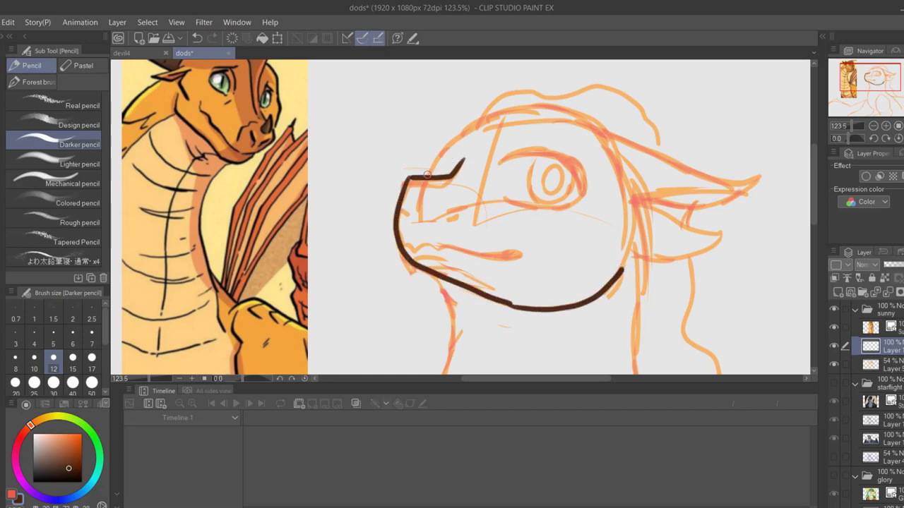
pyautogui.moveTo(427, 175)
pyautogui.mouseDown()
pyautogui.moveTo(515, 104)
pyautogui.moveTo(562, 111)
pyautogui.mouseUp()
pyautogui.moveTo(567, 124)
pyautogui.mouseDown()
pyautogui.moveTo(689, 167)
pyautogui.moveTo(644, 198)
pyautogui.mouseUp()
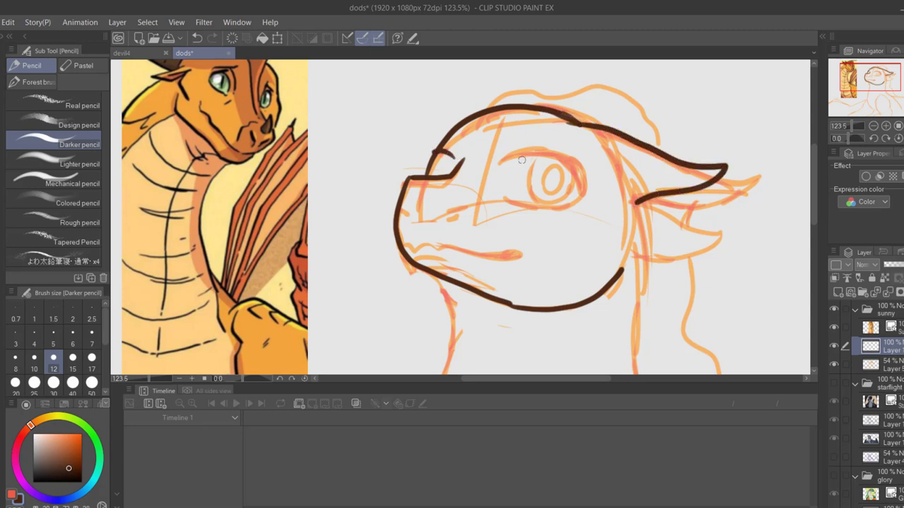
# Ink the large eye with its iris and pupil, and draw the nostrils and mouth line over the sketch
pyautogui.moveTo(488, 167)
pyautogui.mouseDown()
pyautogui.moveTo(542, 150)
pyautogui.moveTo(584, 187)
pyautogui.mouseUp()
pyautogui.moveTo(489, 196); pyautogui.dragTo(559, 211)
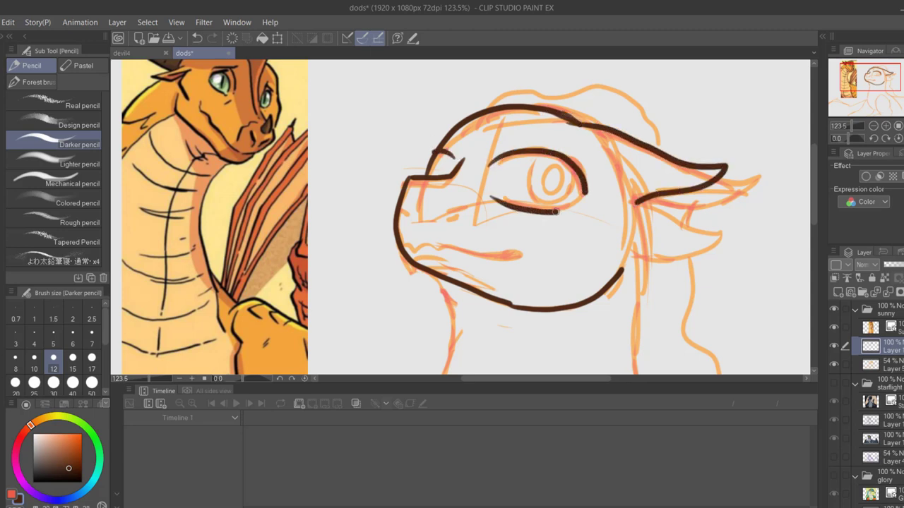
pyautogui.moveTo(546, 152)
pyautogui.mouseDown()
pyautogui.moveTo(525, 194)
pyautogui.moveTo(576, 182)
pyautogui.moveTo(548, 168)
pyautogui.mouseUp()
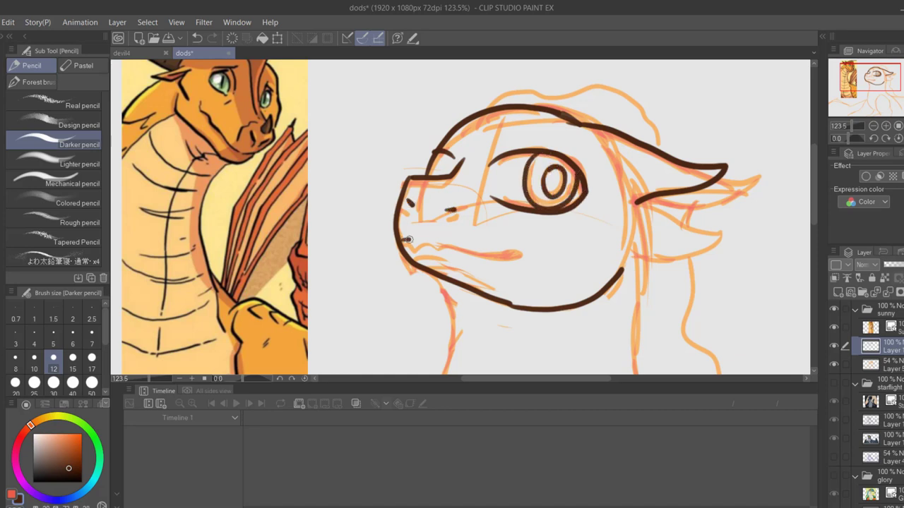
pyautogui.hotkey('ctrl', 'z')
pyautogui.moveTo(399, 240); pyautogui.dragTo(509, 249)
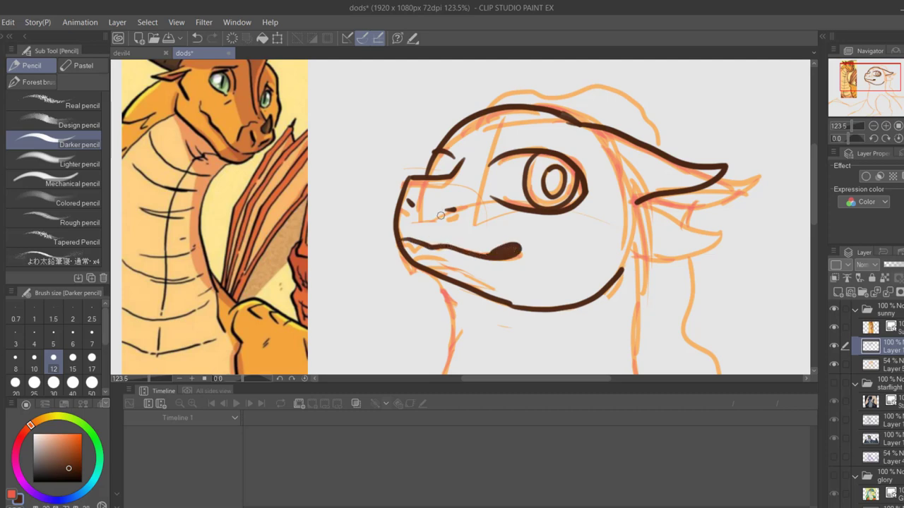
# Check the face in a mirrored view and thicken the large eye's back corner and upper lid line
pyautogui.press('h')
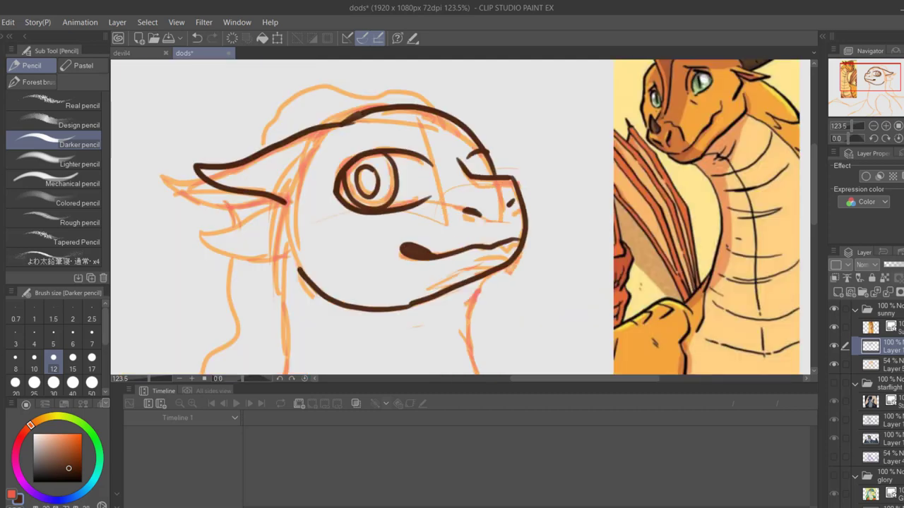
pyautogui.press('h')
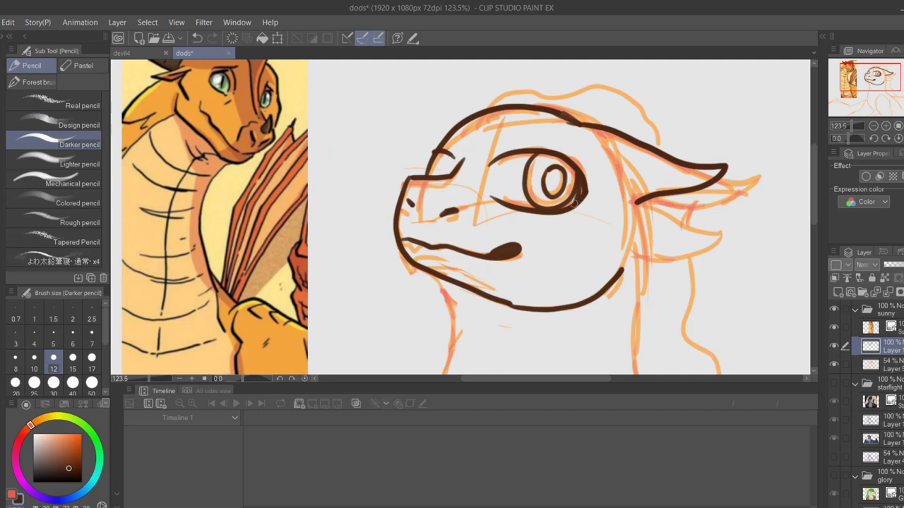
pyautogui.moveTo(594, 174); pyautogui.dragTo(593, 191)
pyautogui.moveTo(487, 165)
pyautogui.mouseDown()
pyautogui.moveTo(528, 143)
pyautogui.moveTo(580, 164)
pyautogui.mouseUp()
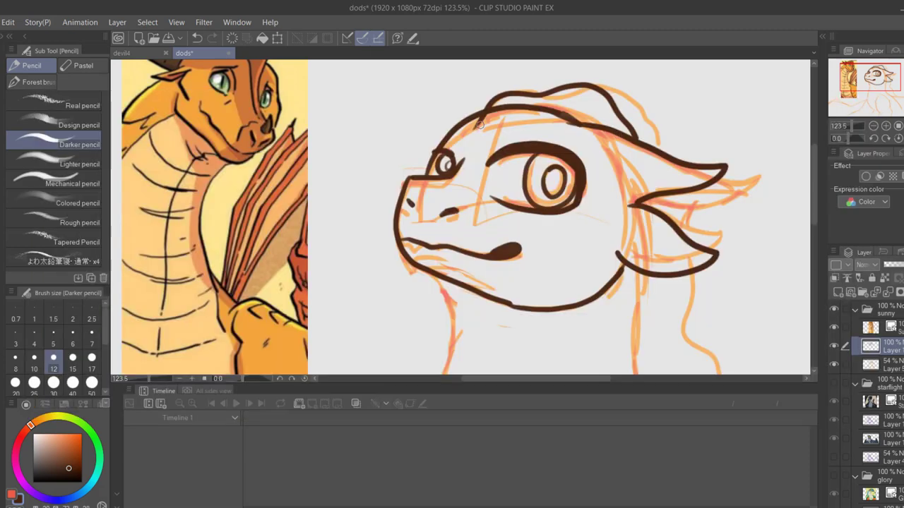
# Draw the lower edge of the crest as a curved line across the forehead and check it in a mirrored view
pyautogui.moveTo(473, 134)
pyautogui.mouseDown()
pyautogui.moveTo(526, 122)
pyautogui.moveTo(577, 126)
pyautogui.mouseUp()
pyautogui.hotkey('ctrl', 'z')
pyautogui.moveTo(475, 131)
pyautogui.mouseDown()
pyautogui.moveTo(538, 113)
pyautogui.moveTo(577, 125)
pyautogui.mouseUp()
pyautogui.press('h')
pyautogui.press('h')
# Trace the curve of the chest and the outlines of the near and far legs over the sketch
pyautogui.moveTo(881, 89); pyautogui.dragTo(873, 93)
pyautogui.moveTo(400, 95)
pyautogui.mouseDown()
pyautogui.moveTo(428, 154)
pyautogui.moveTo(395, 339)
pyautogui.moveTo(401, 259)
pyautogui.moveTo(374, 205)
pyautogui.moveTo(430, 276)
pyautogui.moveTo(483, 296)
pyautogui.mouseUp()
pyautogui.moveTo(514, 111)
pyautogui.mouseDown()
pyautogui.moveTo(481, 299)
pyautogui.moveTo(522, 343)
pyautogui.moveTo(431, 359)
pyautogui.mouseUp()
pyautogui.moveTo(632, 182); pyautogui.dragTo(635, 365)
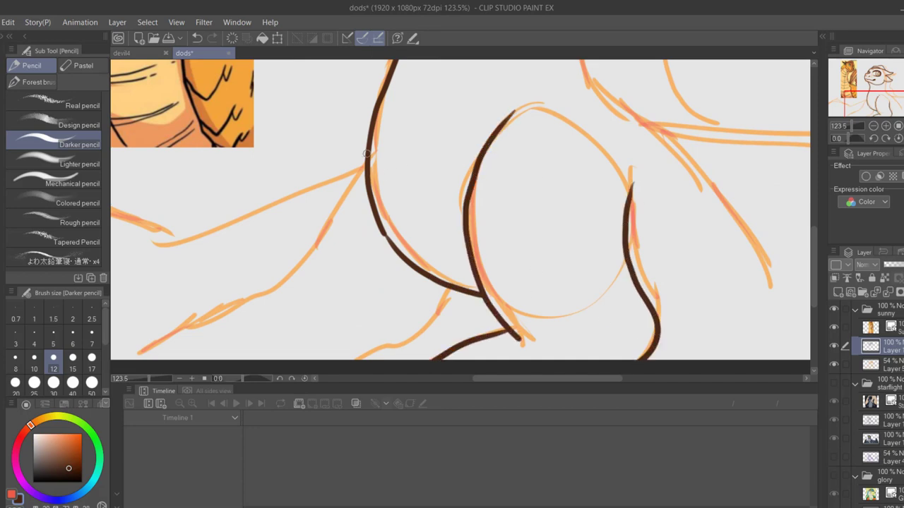
pyautogui.moveTo(368, 151)
pyautogui.mouseDown()
pyautogui.moveTo(258, 293)
pyautogui.moveTo(147, 346)
pyautogui.mouseUp()
pyautogui.moveTo(449, 288)
pyautogui.mouseDown()
pyautogui.moveTo(411, 336)
pyautogui.moveTo(346, 360)
pyautogui.mouseUp()
pyautogui.moveTo(150, 343); pyautogui.dragTo(128, 361)
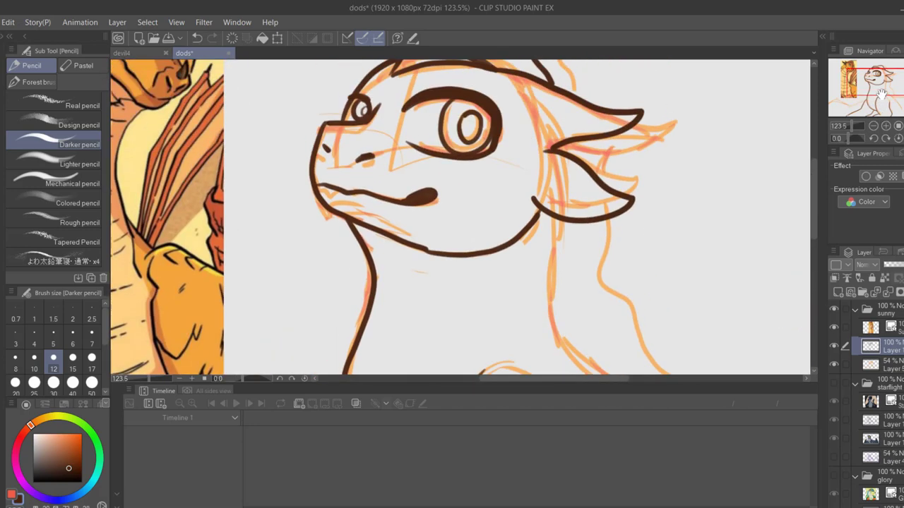
# Erase the doubled line beneath the crest and draw a small pointed spike behind its back end
pyautogui.moveTo(882, 92); pyautogui.dragTo(879, 90)
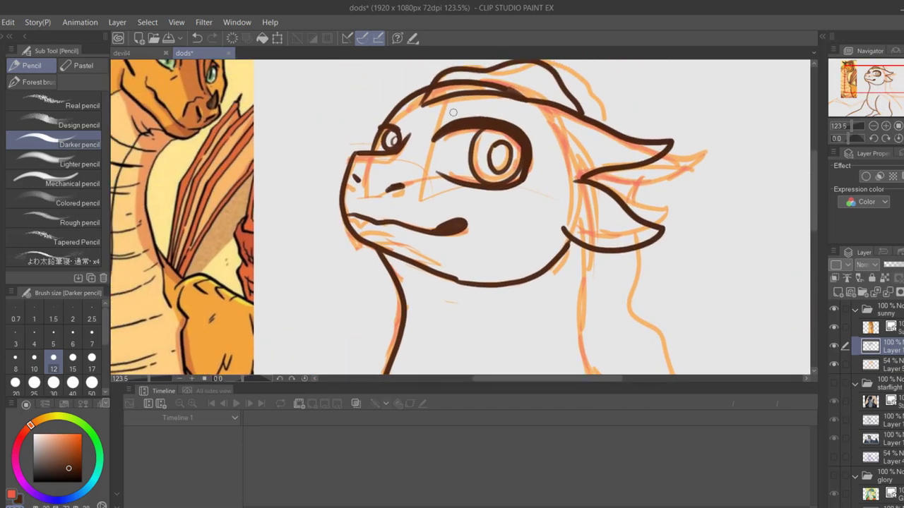
pyautogui.moveTo(441, 86)
pyautogui.mouseDown()
pyautogui.moveTo(490, 83)
pyautogui.moveTo(472, 84)
pyautogui.mouseUp()
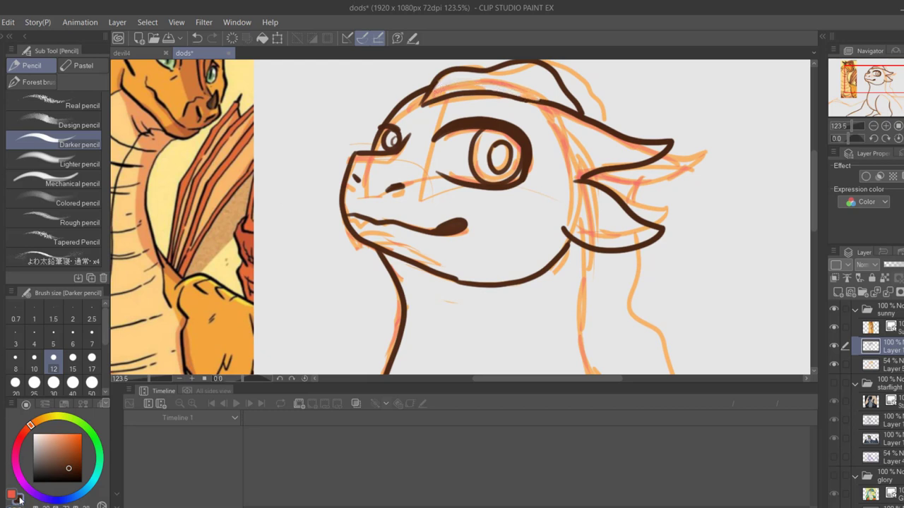
pyautogui.moveTo(583, 105); pyautogui.dragTo(646, 119)
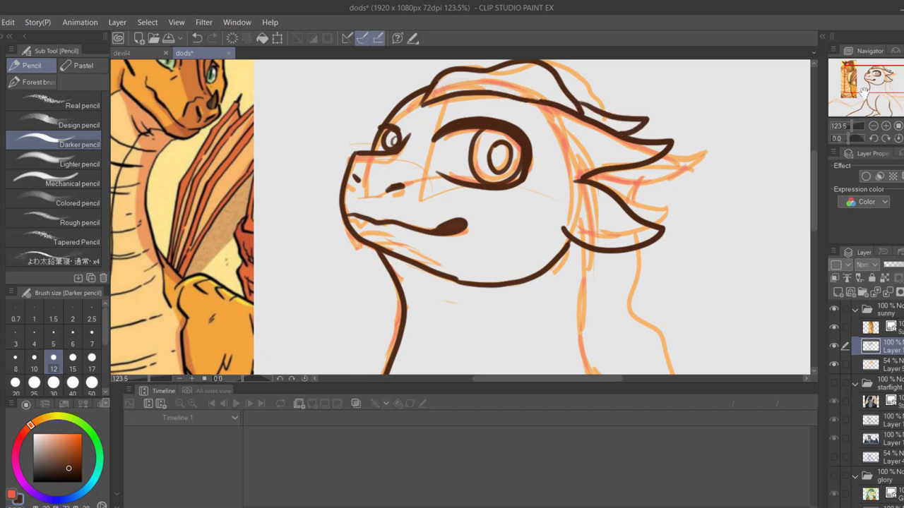
# Trace the back of the neck and continue the shoulder and back contour down to the canvas's lower edge
pyautogui.click(874, 101)
pyautogui.moveTo(480, 69)
pyautogui.mouseDown()
pyautogui.moveTo(503, 207)
pyautogui.moveTo(734, 466)
pyautogui.mouseUp()
pyautogui.moveTo(851, 127); pyautogui.dragTo(850, 128)
pyautogui.hotkey('ctrl', 'z')
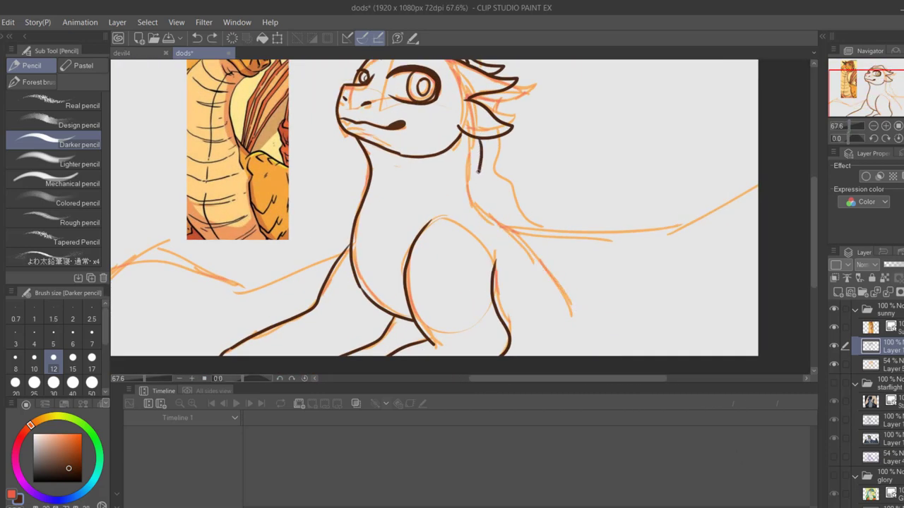
pyautogui.moveTo(477, 176); pyautogui.dragTo(478, 193)
pyautogui.hotkey('ctrl', 'z')
pyautogui.moveTo(519, 242); pyautogui.dragTo(597, 356)
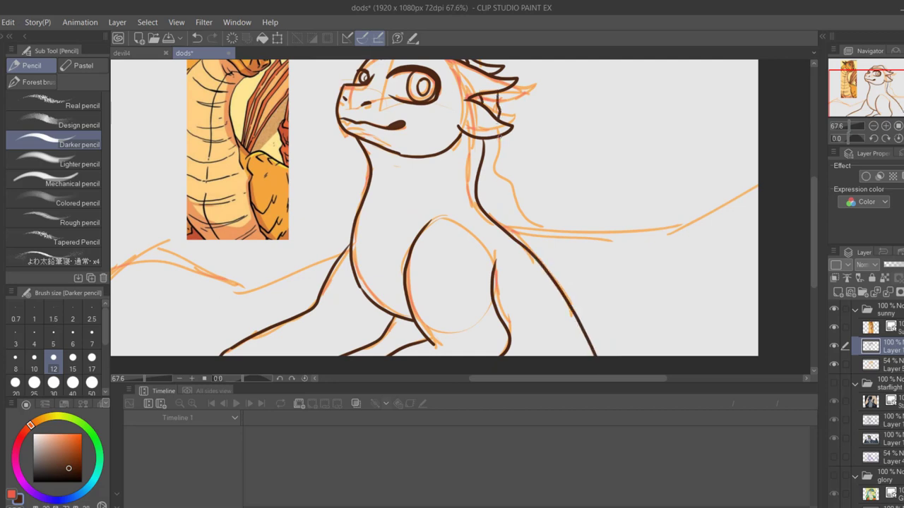
# Trace the wavy outer line behind the neck and the upper edges of both wings out to the canvas sides
pyautogui.moveTo(499, 135)
pyautogui.mouseDown()
pyautogui.moveTo(527, 213)
pyautogui.moveTo(630, 236)
pyautogui.moveTo(757, 193)
pyautogui.mouseUp()
pyautogui.hotkey('ctrl', 'z')
pyautogui.moveTo(505, 227)
pyautogui.mouseDown()
pyautogui.moveTo(645, 225)
pyautogui.moveTo(685, 235)
pyautogui.moveTo(758, 186)
pyautogui.mouseUp()
pyautogui.hotkey('ctrl', 'z')
pyautogui.click(865, 95)
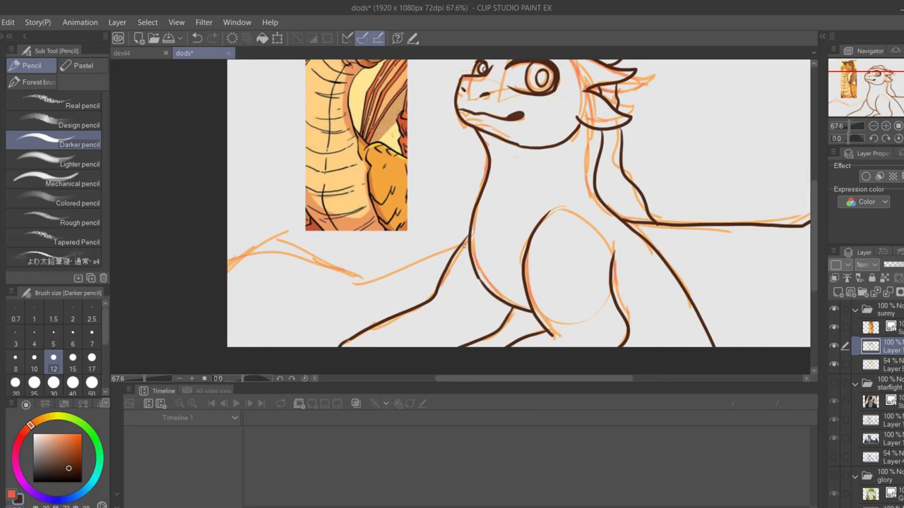
pyautogui.moveTo(466, 243)
pyautogui.mouseDown()
pyautogui.moveTo(367, 281)
pyautogui.moveTo(275, 237)
pyautogui.moveTo(227, 272)
pyautogui.mouseUp()
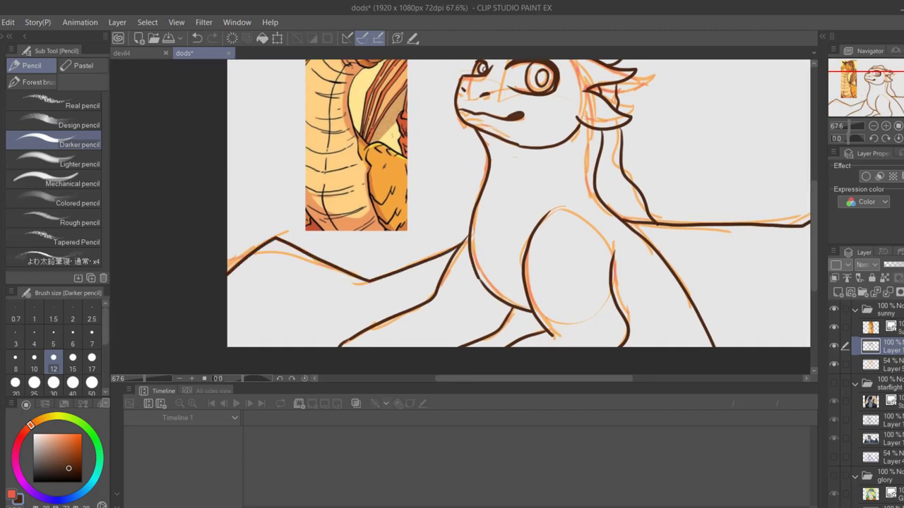
# In a mirrored view, lasso the dragon's head, scale it down slightly, reposition it and apply the transform
pyautogui.click(903, 139)
pyautogui.moveTo(893, 83)
pyautogui.mouseDown()
pyautogui.moveTo(885, 69)
pyautogui.moveTo(903, 80)
pyautogui.moveTo(900, 68)
pyautogui.mouseUp()
pyautogui.moveTo(848, 126); pyautogui.dragTo(851, 127)
pyautogui.click(1, 141)
pyautogui.moveTo(206, 118); pyautogui.dragTo(245, 231)
pyautogui.moveTo(309, 232); pyautogui.dragTo(465, 274)
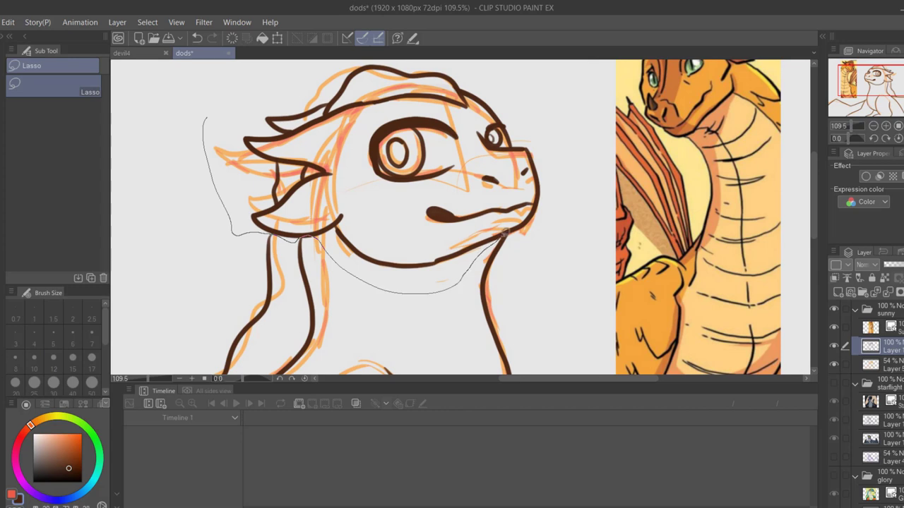
pyautogui.moveTo(510, 228)
pyautogui.mouseDown()
pyautogui.moveTo(577, 125)
pyautogui.moveTo(417, 53)
pyautogui.moveTo(248, 106)
pyautogui.mouseUp()
pyautogui.hotkey('ctrl', 't')
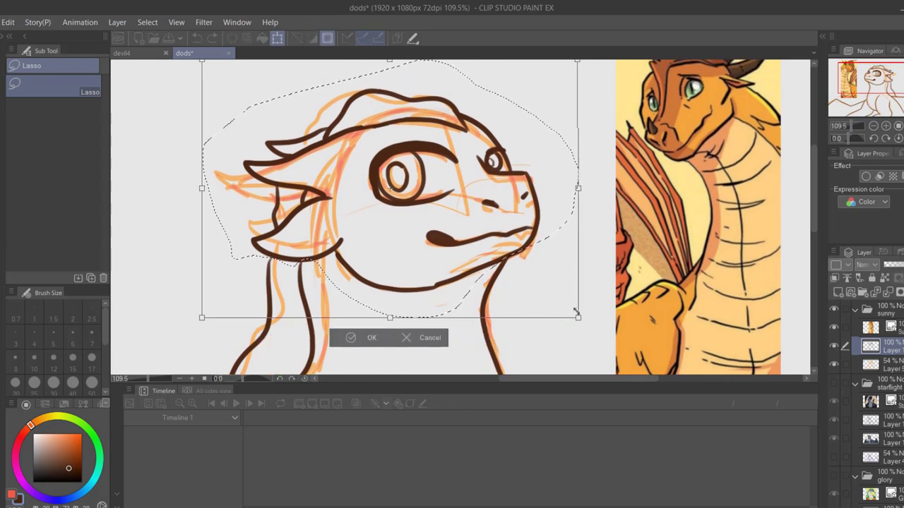
pyautogui.moveTo(572, 309); pyautogui.dragTo(568, 306)
pyautogui.moveTo(546, 274); pyautogui.dragTo(551, 281)
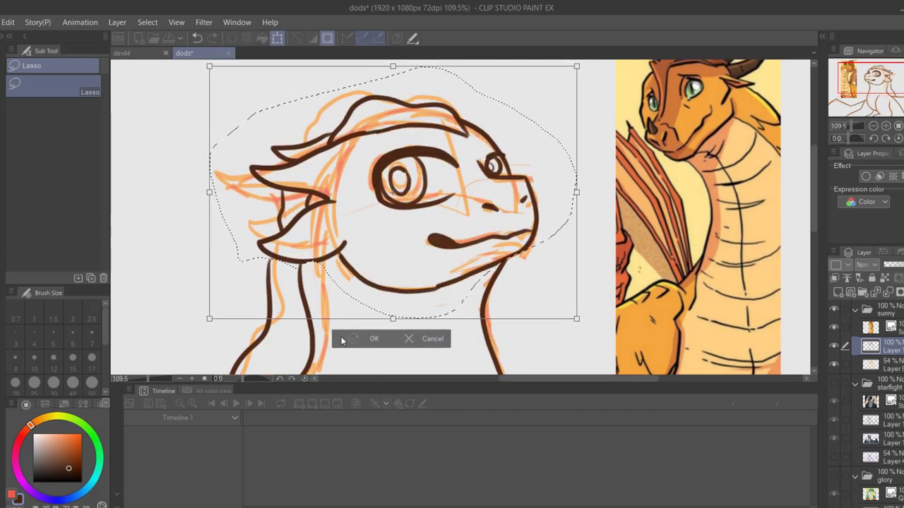
pyautogui.click(374, 339)
pyautogui.click(265, 338)
pyautogui.click(903, 139)
# With the Darker pencil at size 7, draw the thin belly-plate line from the jaw down the neck to the chest
pyautogui.moveTo(851, 127); pyautogui.dragTo(846, 126)
pyautogui.scroll(5, 845, 124)
pyautogui.scroll(-5, 847, 125)
pyautogui.scroll(3, 846, 126)
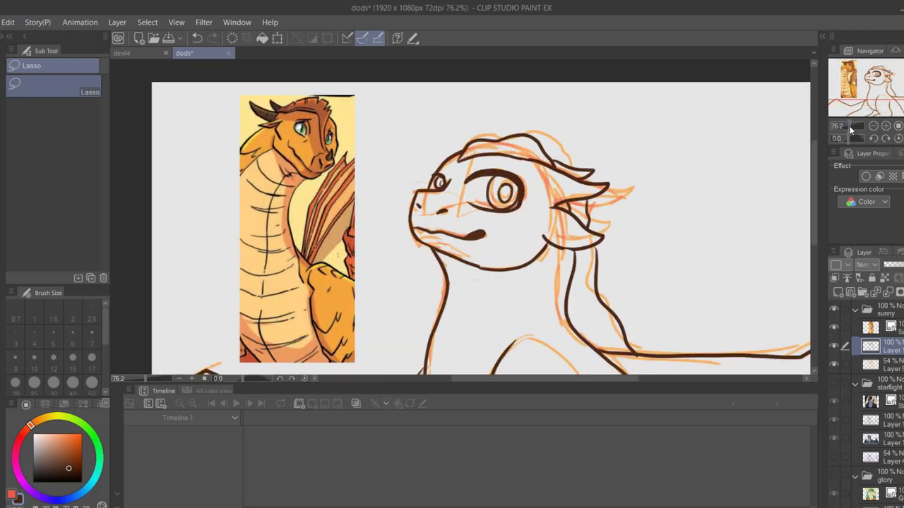
pyautogui.scroll(2, 848, 125)
pyautogui.press('p')
pyautogui.press('p')
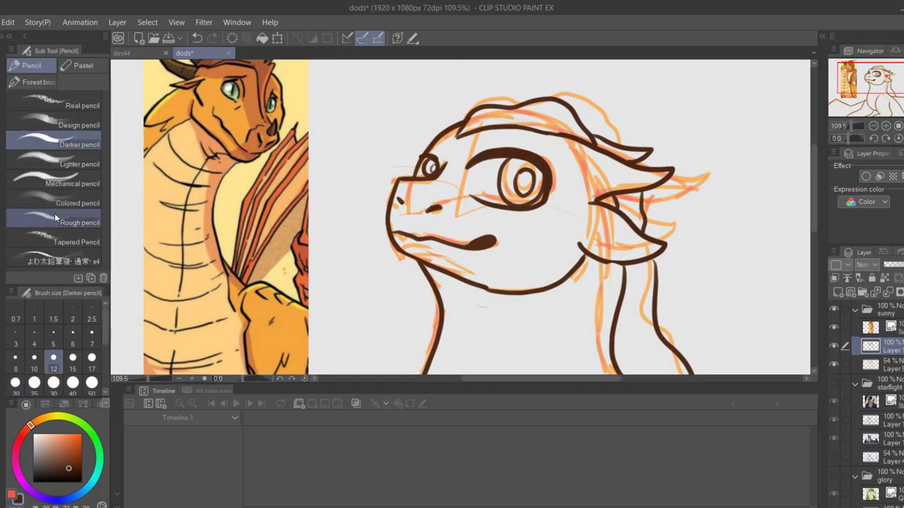
pyautogui.click(92, 336)
pyautogui.moveTo(496, 290)
pyautogui.mouseDown()
pyautogui.moveTo(455, 224)
pyautogui.moveTo(455, 189)
pyautogui.mouseUp()
pyautogui.moveTo(468, 231); pyautogui.dragTo(458, 326)
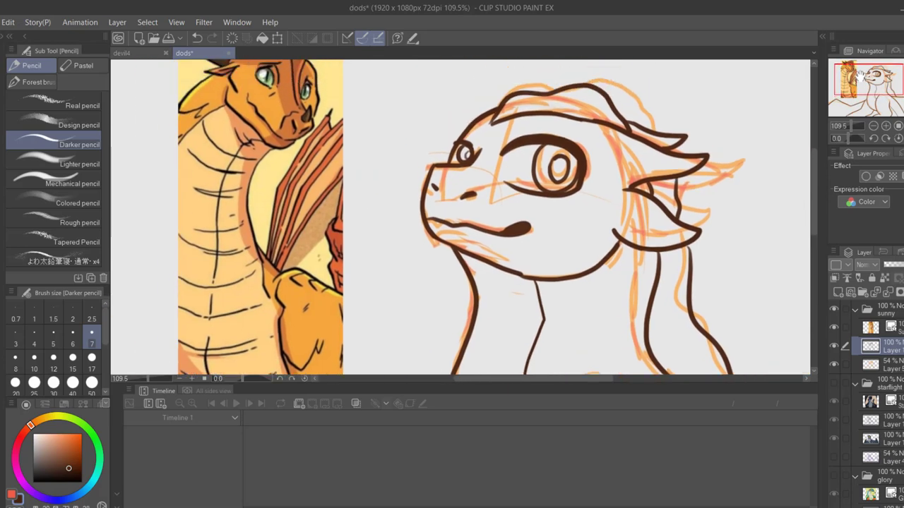
# Draw thin face lines from the mouth up to the large eye and along the back edge of the cheek
pyautogui.moveTo(859, 75); pyautogui.dragTo(859, 69)
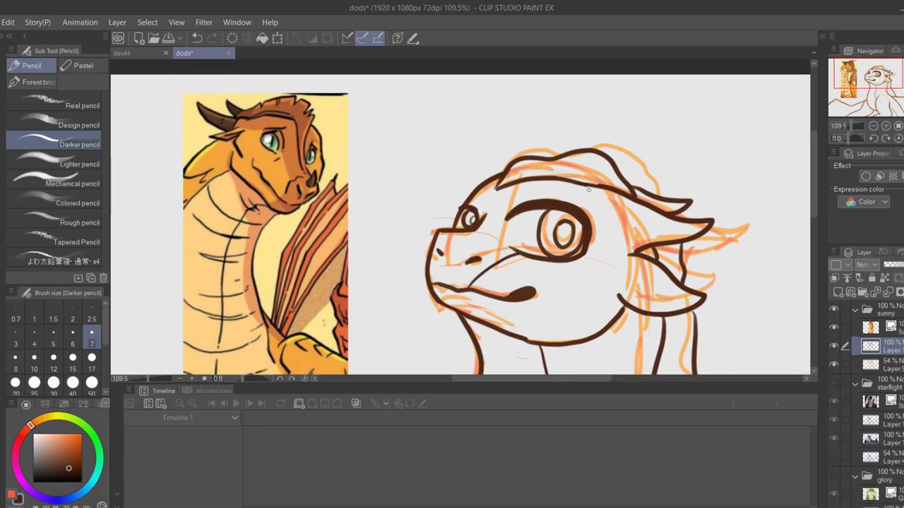
pyautogui.moveTo(586, 188); pyautogui.dragTo(631, 258)
pyautogui.hotkey('ctrl', 'z')
pyautogui.moveTo(594, 187); pyautogui.dragTo(631, 252)
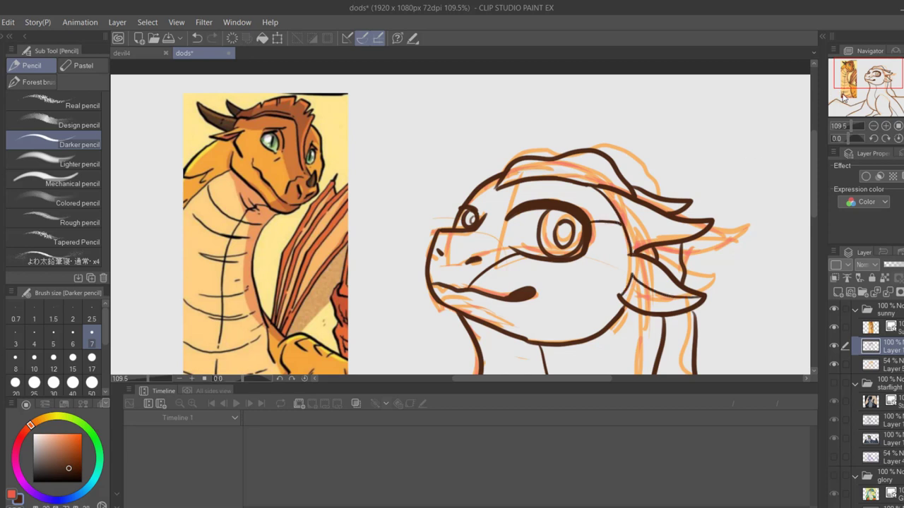
# Draw thin scalloped contours with short inner creases beside the near and far legs, redoing the far one
pyautogui.moveTo(877, 82); pyautogui.dragTo(881, 112)
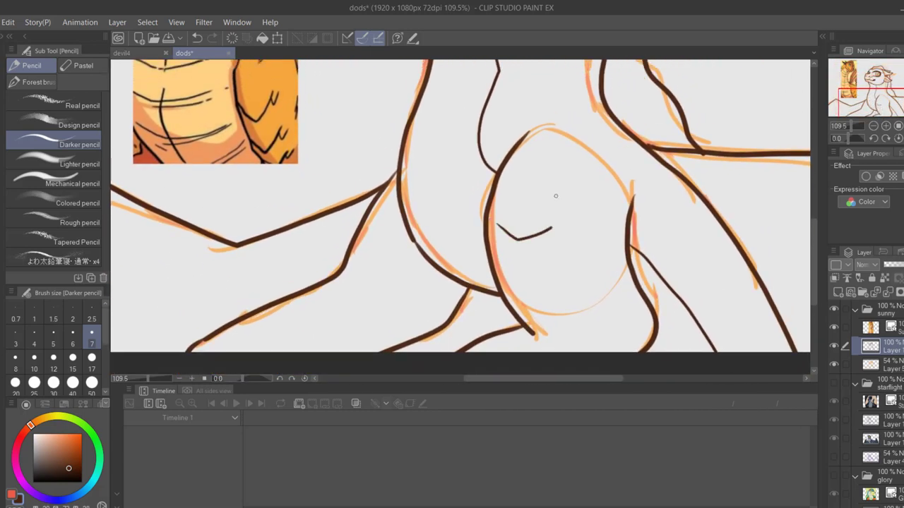
pyautogui.moveTo(506, 170); pyautogui.dragTo(558, 201)
pyautogui.hotkey('ctrl', 'z')
pyautogui.moveTo(507, 157); pyautogui.dragTo(572, 172)
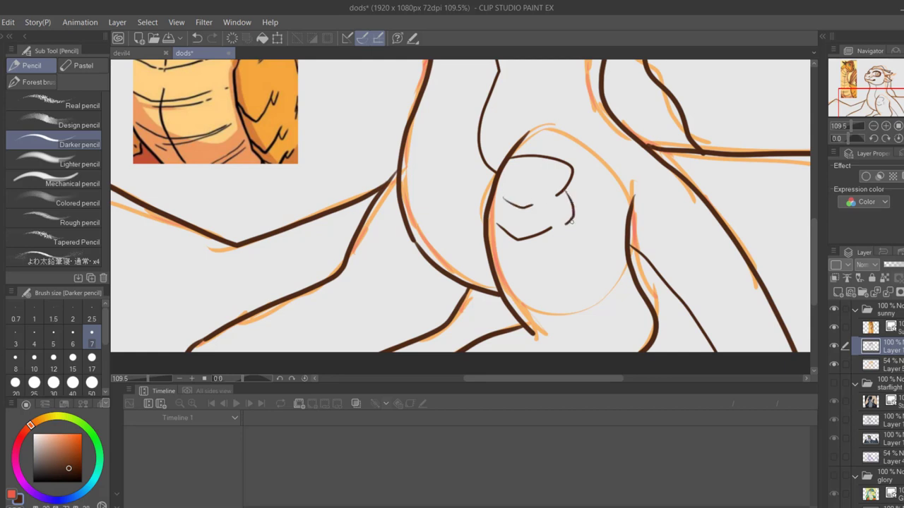
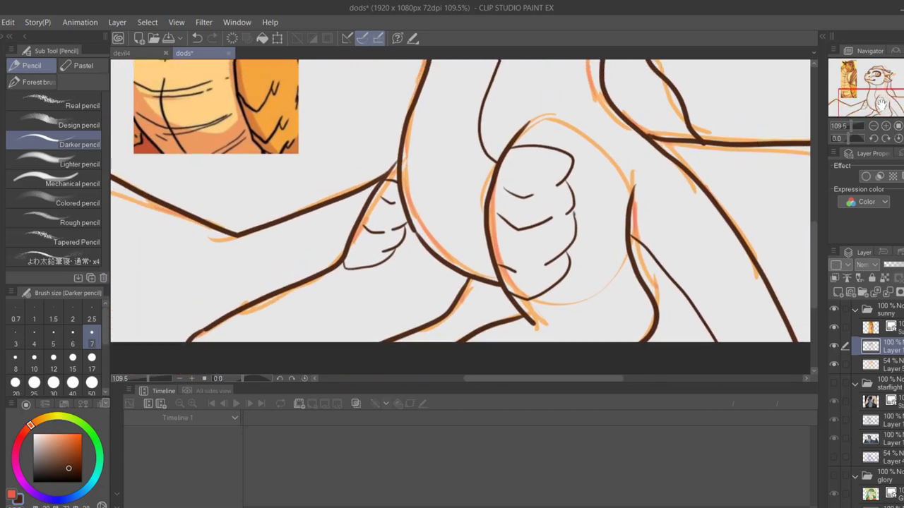
pyautogui.hotkey('ctrl', 'z')
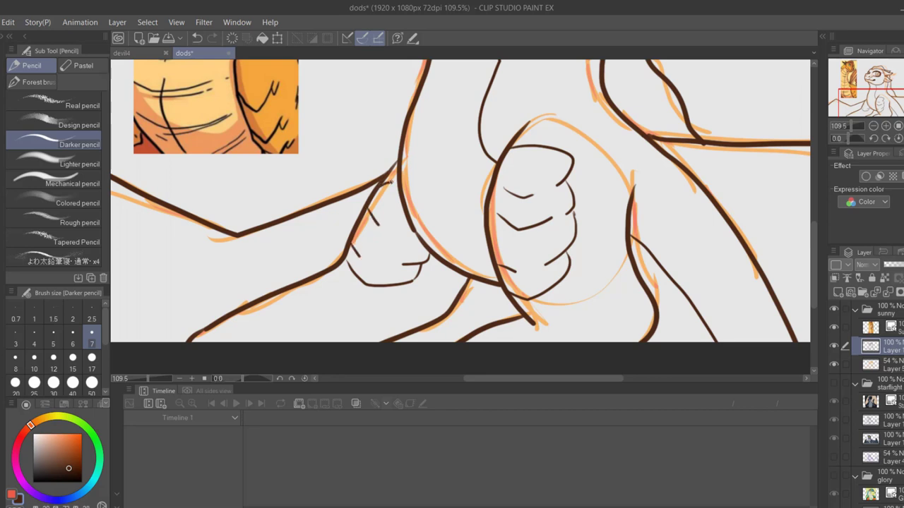
# Close the line where the far wing meets the front of the chest and save the file
pyautogui.moveTo(853, 114); pyautogui.dragTo(850, 107)
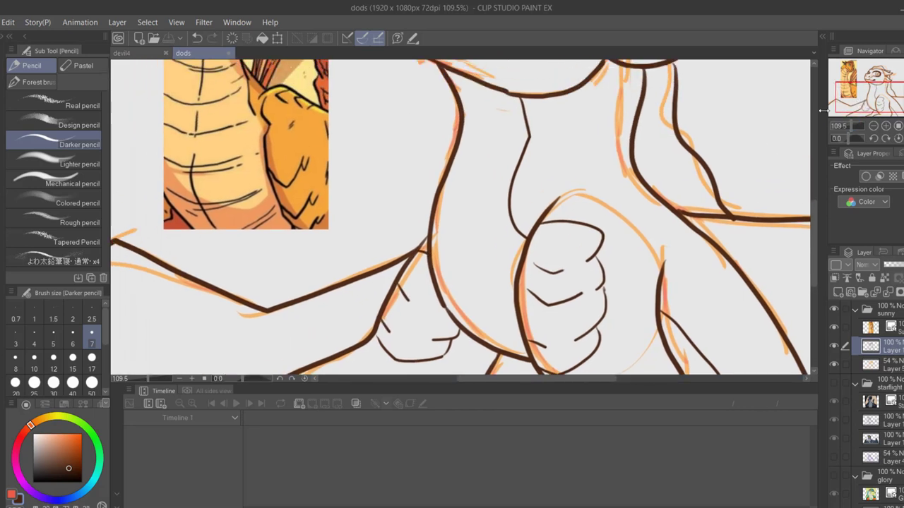
pyautogui.moveTo(430, 231); pyautogui.dragTo(416, 252)
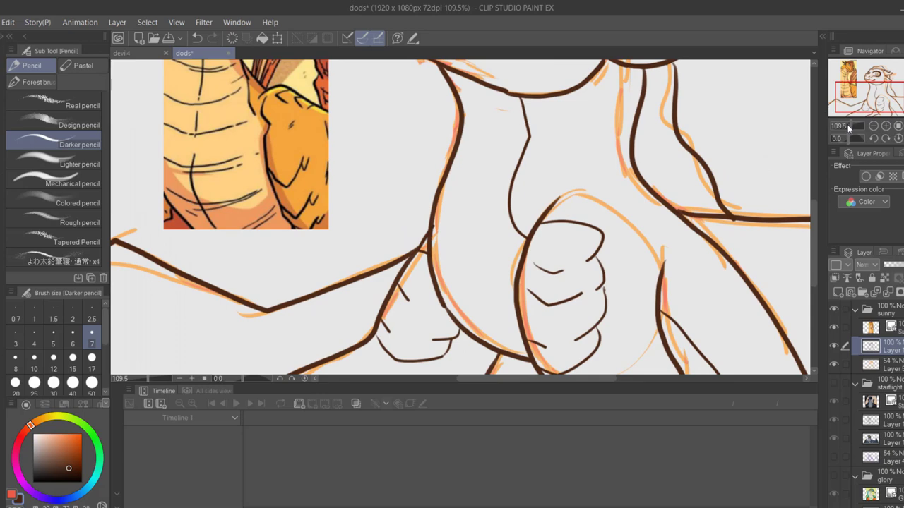
pyautogui.scroll(-5, 505, 195)
pyautogui.moveTo(686, 195); pyautogui.dragTo(608, 247)
pyautogui.hotkey('ctrl', 's')
pyautogui.hotkey('ctrl', 's')
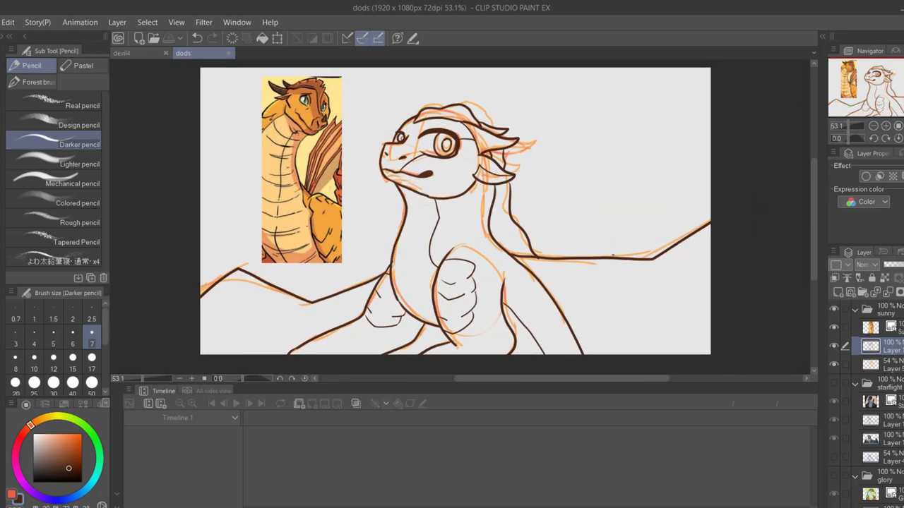
# Lasso the head and neck, scale them down slightly, reposition them on the body and clear the selection
pyautogui.click(1, 135)
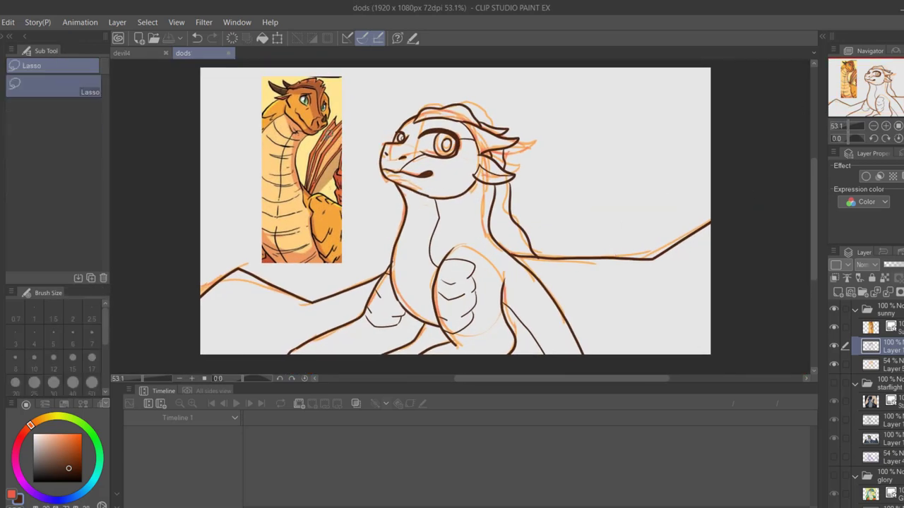
pyautogui.moveTo(340, 128); pyautogui.dragTo(379, 238)
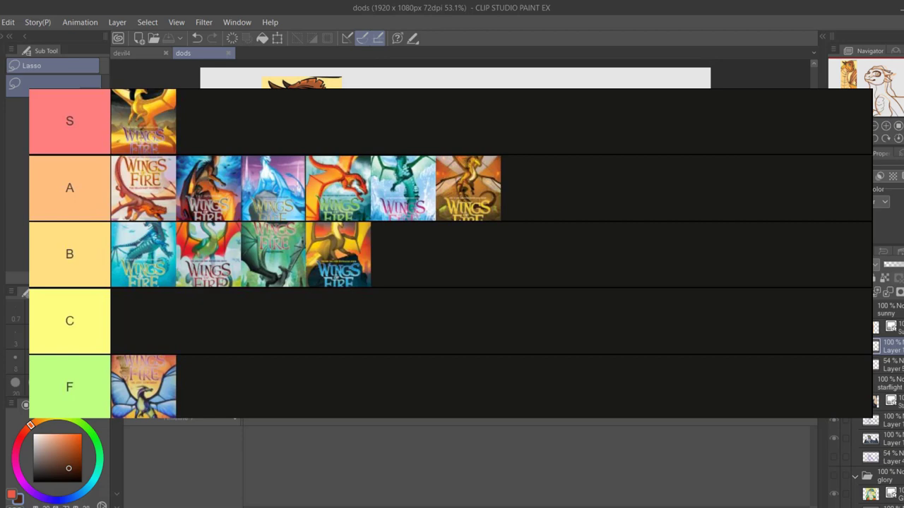
pyautogui.hotkey('ctrl', 't')
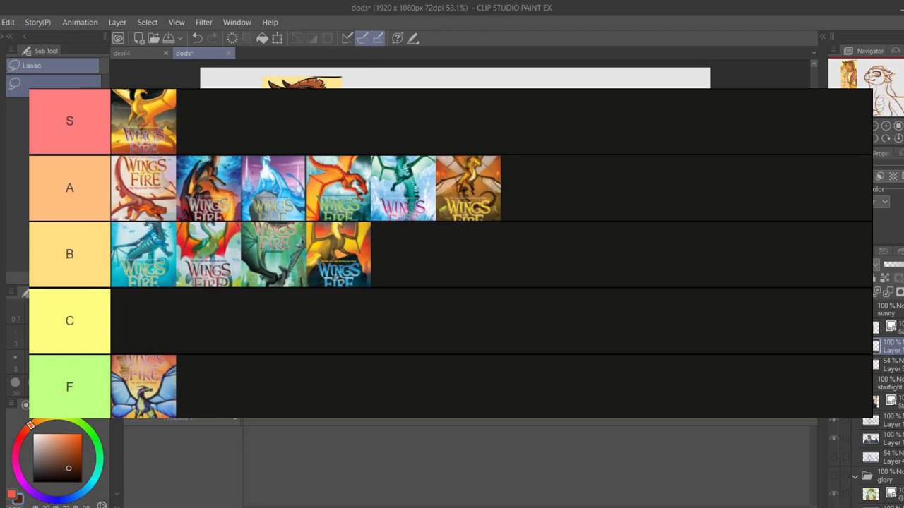
pyautogui.moveTo(548, 248)
pyautogui.mouseDown()
pyautogui.moveTo(365, 191)
pyautogui.moveTo(540, 255)
pyautogui.mouseUp()
pyautogui.hotkey('ctrl', 't')
pyautogui.moveTo(356, 73); pyautogui.dragTo(363, 79)
pyautogui.moveTo(425, 185); pyautogui.dragTo(420, 185)
pyautogui.click(425, 346)
pyautogui.click(330, 349)
# Redraw the back of the neck with the Darker pencil at size 12 to rejoin it with the shoulder
pyautogui.click(889, 93)
pyautogui.moveTo(849, 129); pyautogui.dragTo(852, 130)
pyautogui.press('p')
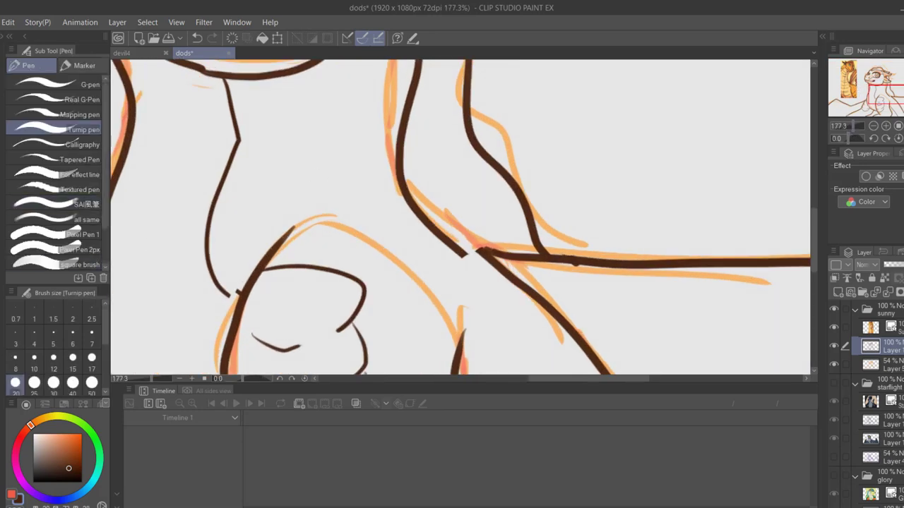
pyautogui.press('p')
pyautogui.moveTo(416, 202); pyautogui.dragTo(482, 250)
pyautogui.moveTo(410, 192)
pyautogui.mouseDown()
pyautogui.moveTo(480, 251)
pyautogui.moveTo(398, 158)
pyautogui.moveTo(444, 242)
pyautogui.mouseUp()
pyautogui.hotkey('ctrl', 'z')
pyautogui.hotkey('ctrl', 'z')
pyautogui.hotkey('ctrl', 'z')
pyautogui.hotkey('ctrl', 'z')
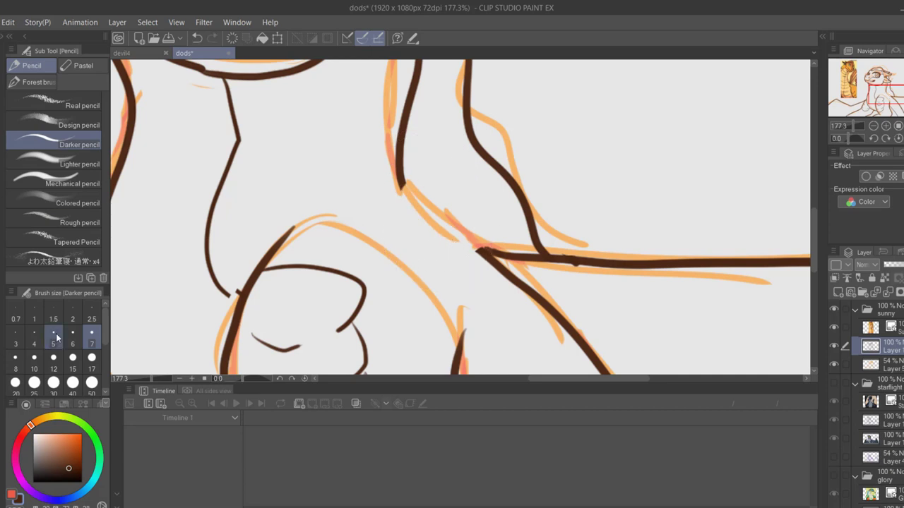
pyautogui.click(54, 360)
pyautogui.moveTo(400, 174)
pyautogui.mouseDown()
pyautogui.moveTo(484, 257)
pyautogui.moveTo(464, 247)
pyautogui.mouseUp()
pyautogui.moveTo(410, 192); pyautogui.dragTo(423, 217)
# Add a new layer between the line art and the sunny sketch, and hide the sketch layer
pyautogui.moveTo(885, 93); pyautogui.dragTo(877, 108)
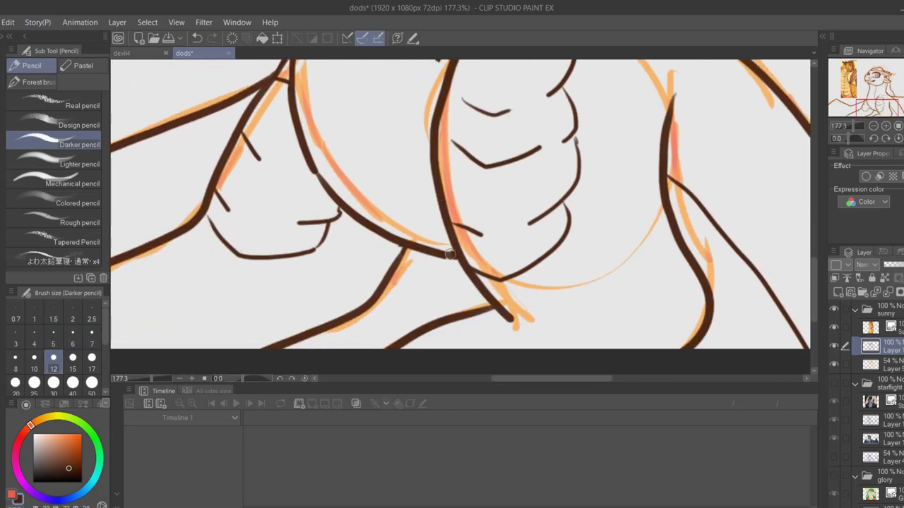
pyautogui.scroll(-5, 459, 261)
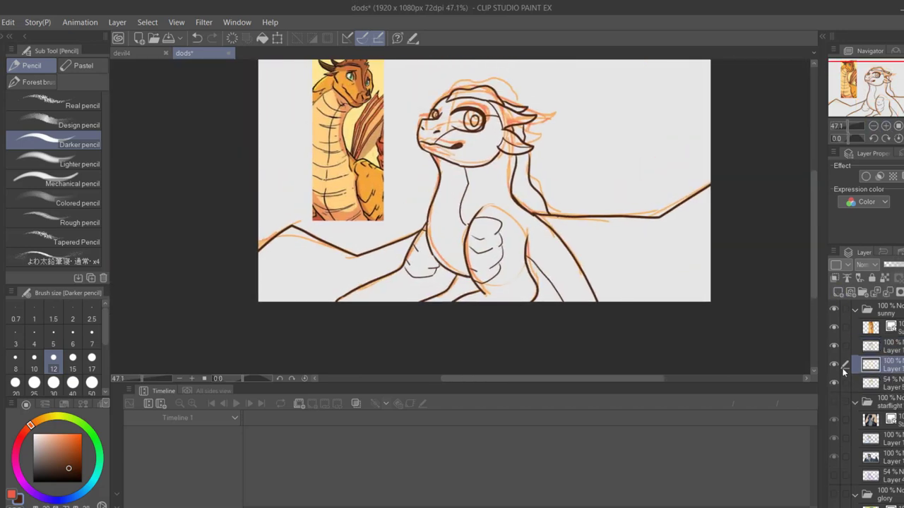
pyautogui.click(836, 383)
# On the line art layer, close the gap between the thin belly line and the near leg
pyautogui.moveTo(848, 125); pyautogui.dragTo(854, 126)
pyautogui.click(870, 346)
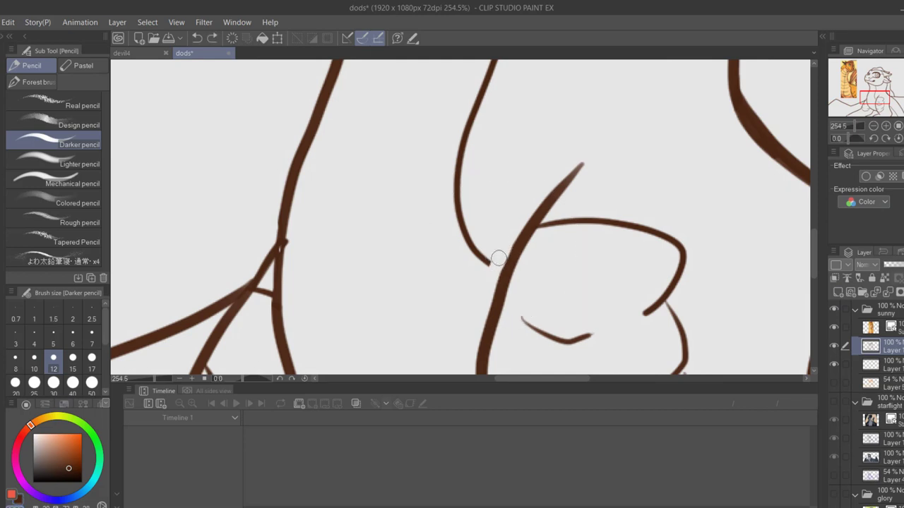
pyautogui.moveTo(485, 260); pyautogui.dragTo(500, 270)
# Try to auto-select the dragon's legs, body and head from the line art and switch to the layer beneath
pyautogui.click(848, 125)
pyautogui.click(5, 171)
pyautogui.click(394, 318)
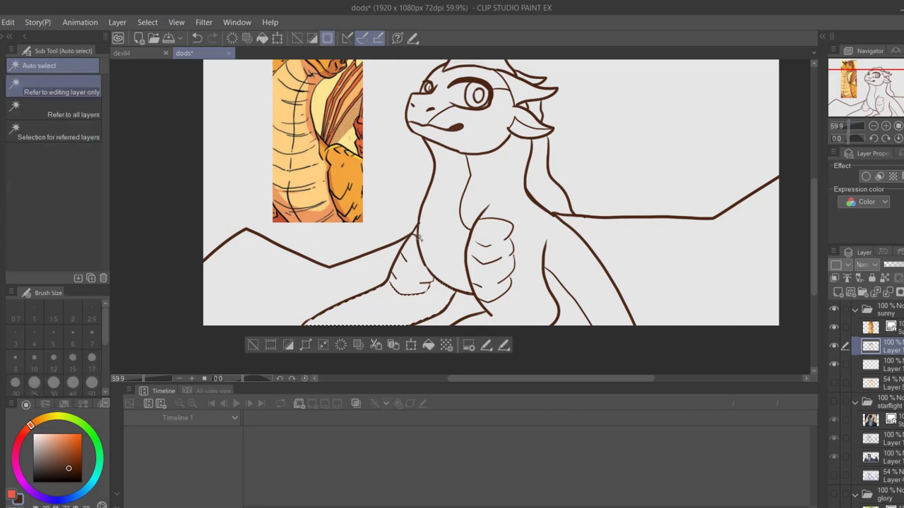
pyautogui.keyDown('shift'); pyautogui.click(471, 200); pyautogui.keyUp('shift')
pyautogui.moveTo(517, 96); pyautogui.dragTo(526, 151)
pyautogui.keyDown('shift'); pyautogui.click(509, 172); pyautogui.keyUp('shift')
pyautogui.keyDown('shift'); pyautogui.click(539, 180); pyautogui.keyUp('shift')
pyautogui.click(890, 365)
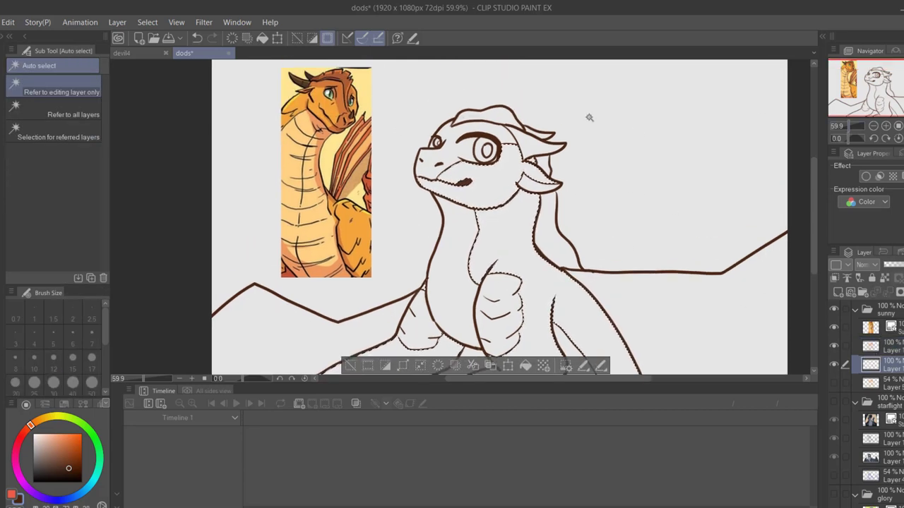
# Clear the selection and make the sunny line art layer active again at the head
pyautogui.click(903, 139)
pyautogui.click(903, 138)
pyautogui.moveTo(849, 128)
pyautogui.mouseDown()
pyautogui.moveTo(843, 133)
pyautogui.moveTo(852, 131)
pyautogui.mouseUp()
pyautogui.hotkey('ctrl', 'd')
pyautogui.click(897, 345)
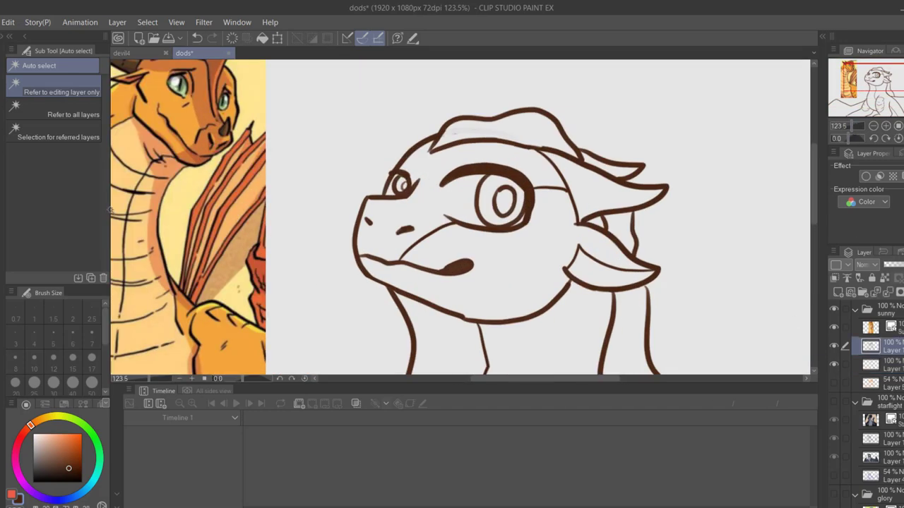
# Lasso the dragon's large near eye with its eyelid lines, rotate it slightly clockwise, and shift it slightly away from the snout
pyautogui.press('m')
pyautogui.moveTo(443, 168)
pyautogui.mouseDown()
pyautogui.moveTo(433, 209)
pyautogui.moveTo(543, 227)
pyautogui.mouseUp()
pyautogui.moveTo(535, 178); pyautogui.dragTo(447, 161)
pyautogui.hotkey('ctrl', 't')
pyautogui.moveTo(485, 247); pyautogui.dragTo(487, 240)
pyautogui.moveTo(544, 197); pyautogui.dragTo(553, 208)
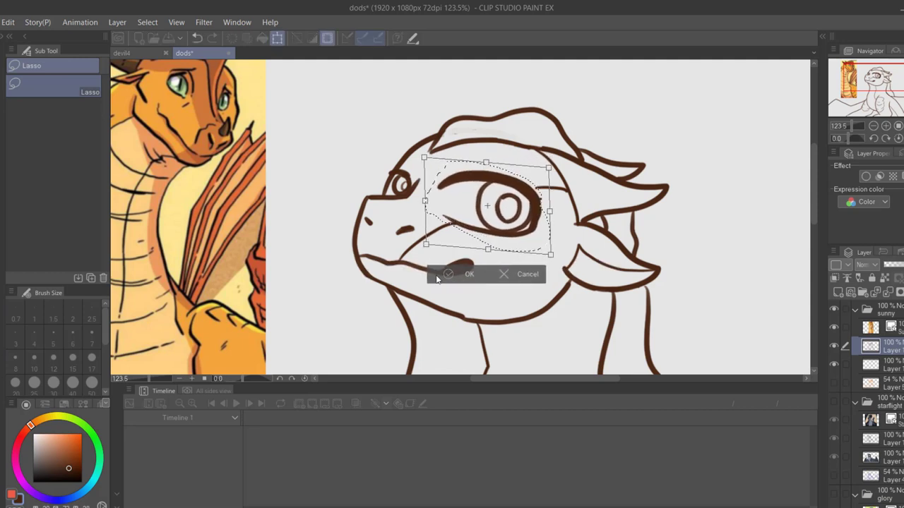
pyautogui.click(439, 269)
# Check the dragon's adjusted face in a mirrored canvas view, and return the canvas to its normal orientation
pyautogui.click(903, 138)
pyautogui.moveTo(884, 94); pyautogui.dragTo(869, 78)
pyautogui.press('p')
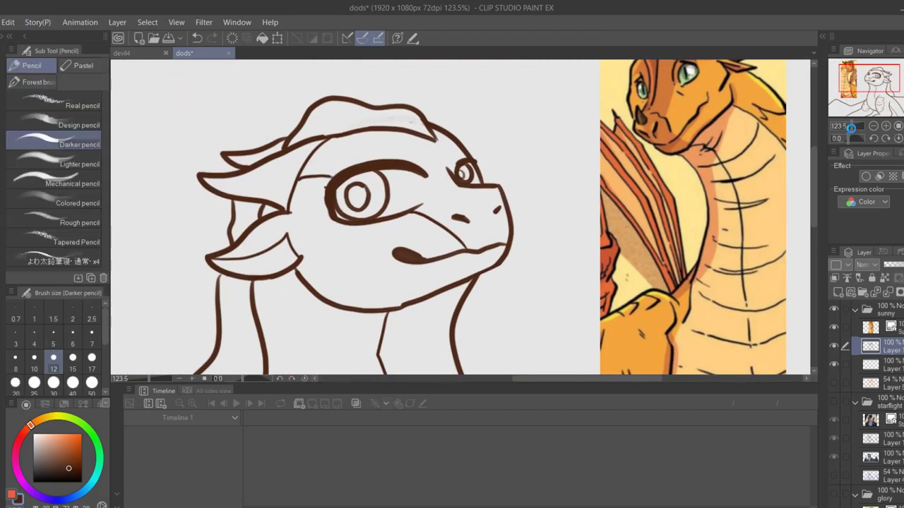
pyautogui.moveTo(855, 128); pyautogui.dragTo(847, 128)
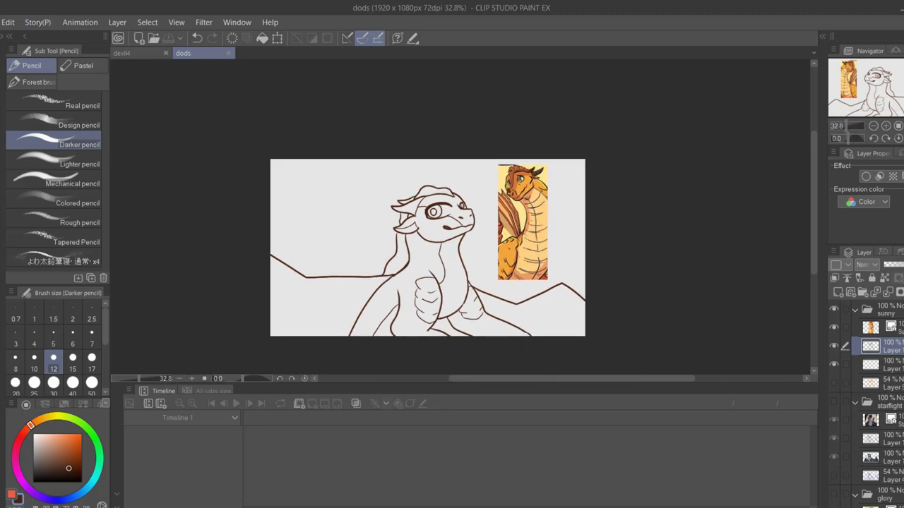
pyautogui.press('h')
pyautogui.hotkey('ctrl', '+')
pyautogui.hotkey('ctrl', '+')
# Auto-select the dragon's lower face, ear, neck, body and legs from the line art layer
pyautogui.press('w')
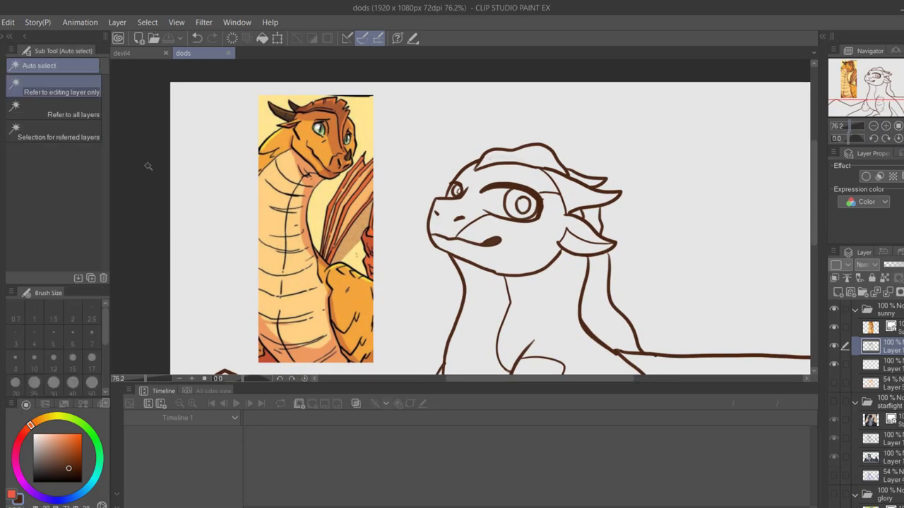
pyautogui.hotkey('alt', 'Tab')
pyautogui.hotkey('ctrl', '+')
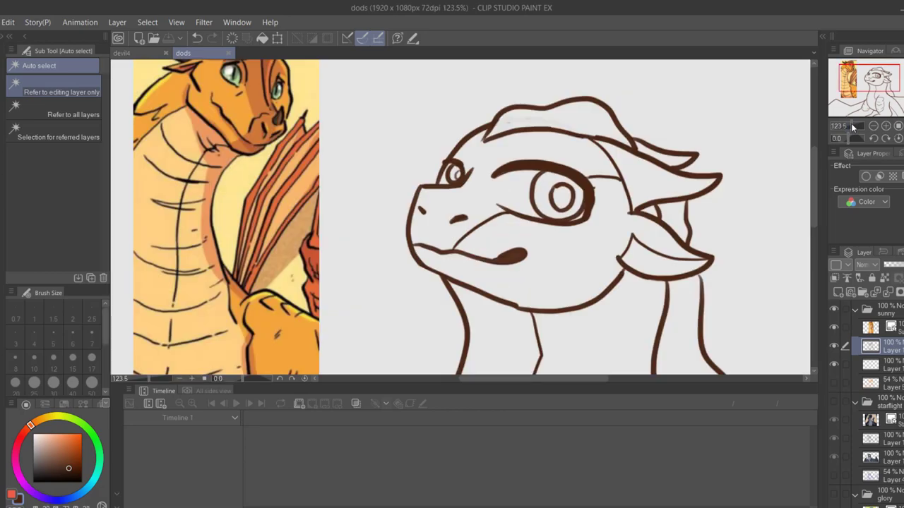
pyautogui.click(608, 277)
pyautogui.keyDown('shift'); pyautogui.click(657, 224); pyautogui.keyUp('shift')
pyautogui.hotkey('ctrl', 'z')
pyautogui.keyDown('shift'); pyautogui.click(651, 211); pyautogui.keyUp('shift')
pyautogui.keyDown('shift'); pyautogui.click(627, 289); pyautogui.keyUp('shift')
pyautogui.moveTo(852, 125); pyautogui.dragTo(880, 107)
pyautogui.click(877, 108)
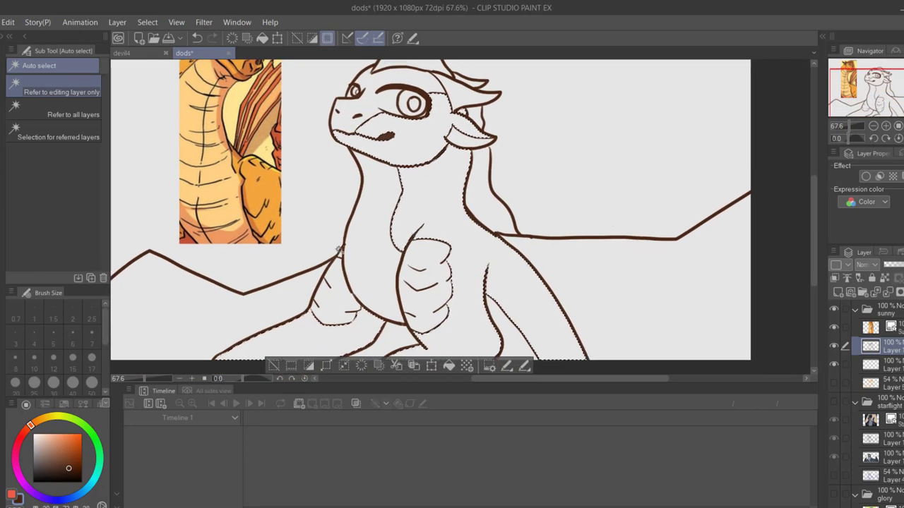
# Fill the selected body areas on the layer beneath with a softened version of the reference's orange, and clear the selection
pyautogui.press('i')
pyautogui.click(263, 190)
pyautogui.click(449, 365)
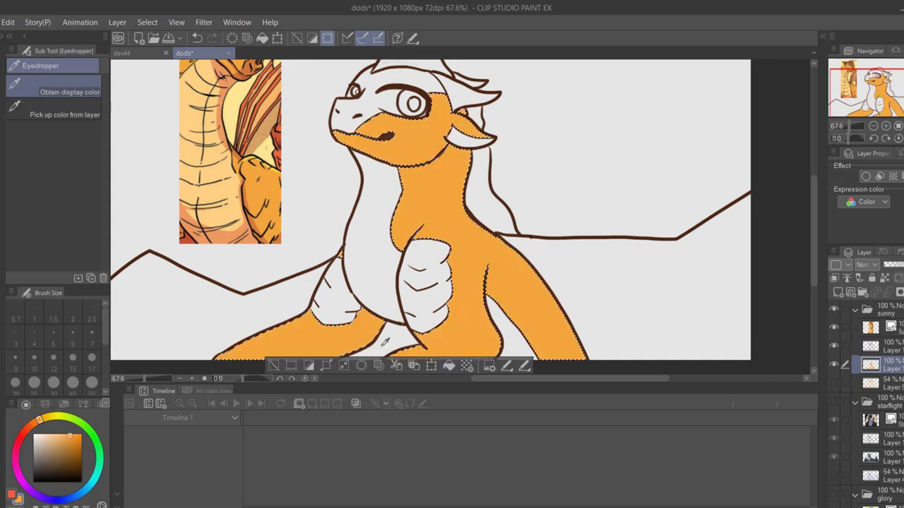
pyautogui.click(60, 435)
pyautogui.click(448, 366)
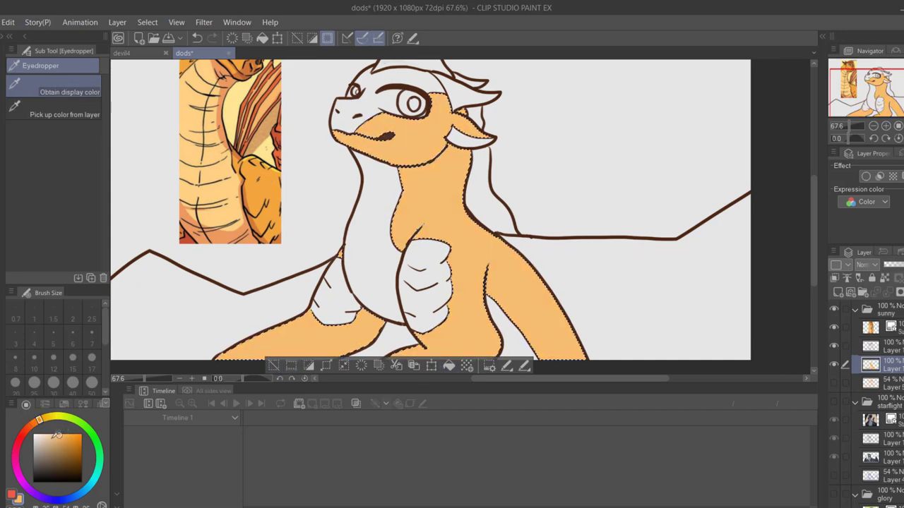
pyautogui.click(61, 443)
pyautogui.click(467, 366)
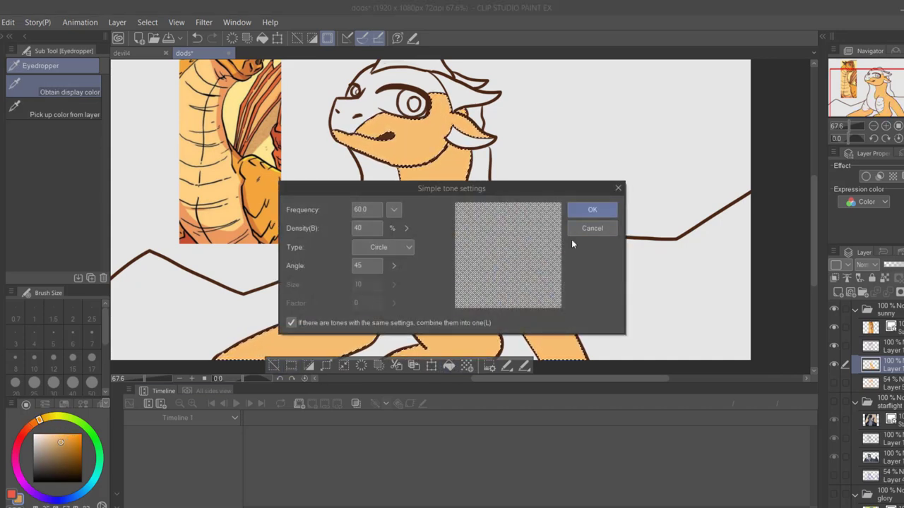
pyautogui.click(583, 210)
pyautogui.click(63, 438)
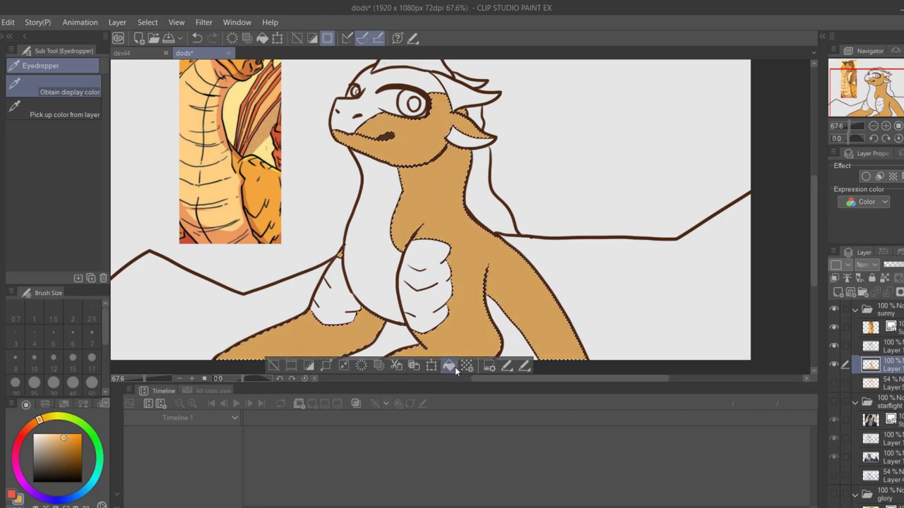
pyautogui.click(451, 366)
pyautogui.click(276, 366)
# Auto-select the upper face, crest, mane and two scaly foreleg patches, and fill them beneath the line art with reddish orange sampled from the reference
pyautogui.moveTo(868, 103); pyautogui.dragTo(861, 95)
pyautogui.click(317, 103)
pyautogui.click(875, 346)
pyautogui.click(3, 158)
pyautogui.click(433, 173)
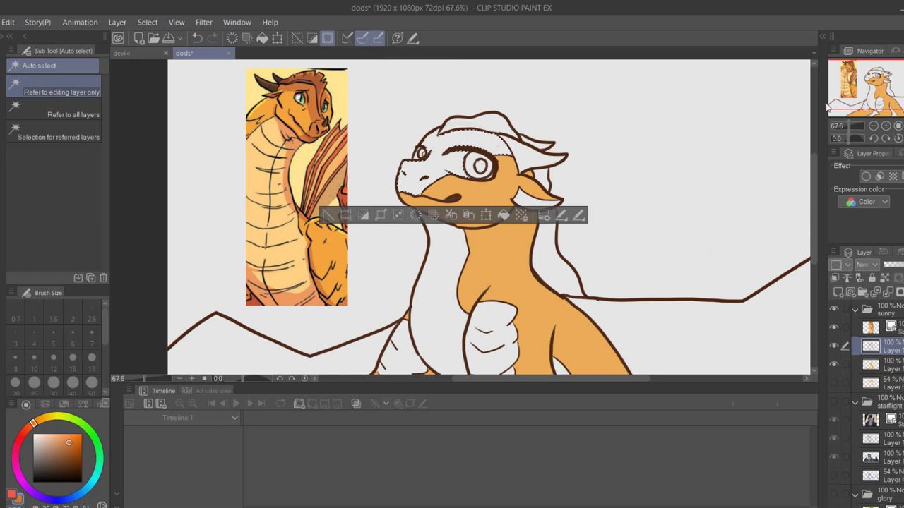
pyautogui.moveTo(874, 102); pyautogui.dragTo(872, 111)
pyautogui.keyDown('shift'); pyautogui.click(509, 263); pyautogui.keyUp('shift')
pyautogui.keyDown('shift'); pyautogui.click(416, 281); pyautogui.keyUp('shift')
pyautogui.keyDown('shift'); pyautogui.click(555, 185); pyautogui.keyUp('shift')
pyautogui.keyDown('shift'); pyautogui.click(552, 123); pyautogui.keyUp('shift')
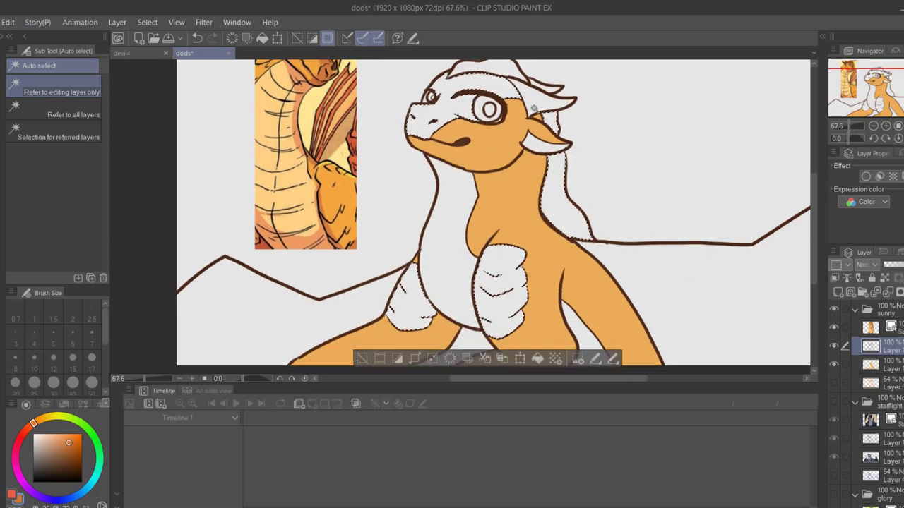
pyautogui.keyDown('shift'); pyautogui.click(490, 67); pyautogui.keyUp('shift')
pyautogui.click(874, 364)
pyautogui.hotkey('alt', 'Delete')
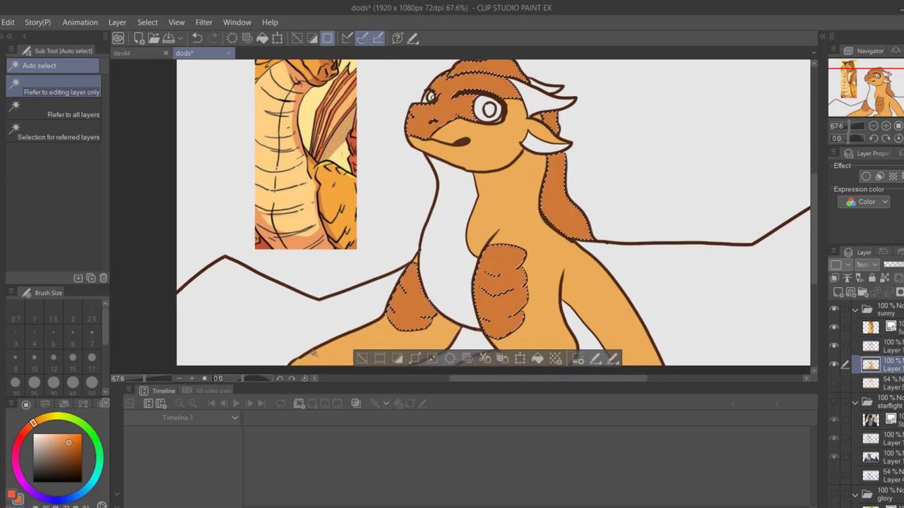
pyautogui.hotkey('ctrl', 'd')
# Select the horns behind the eye, fill them with dark brown, and clear the selection
pyautogui.scroll(2, 296, 273)
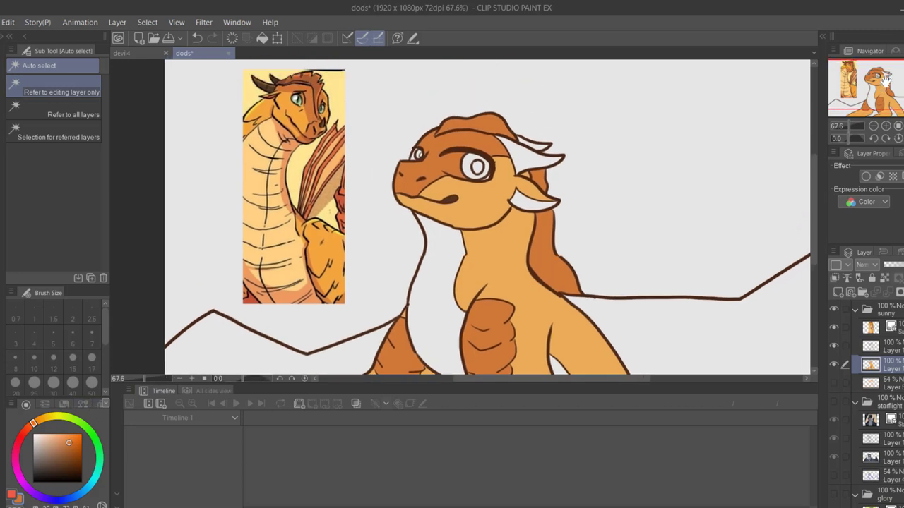
pyautogui.click(541, 157)
pyautogui.click(578, 194)
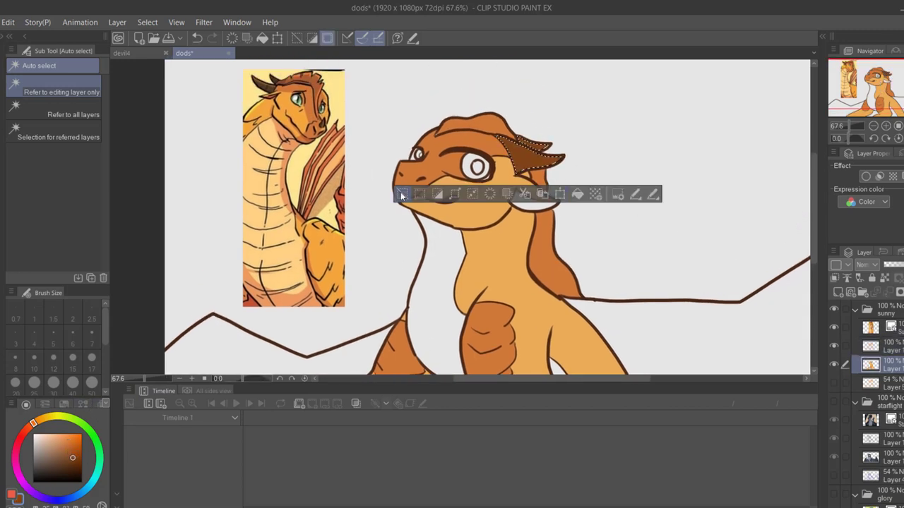
pyautogui.click(401, 194)
# Fill the belly and the inner patch beside the hind leg with pale orange sampled from the reference's belly
pyautogui.press('u')
pyautogui.press('i')
pyautogui.click(274, 204)
pyautogui.click(892, 345)
pyautogui.click(7, 168)
pyautogui.click(5, 154)
pyautogui.click(453, 269)
pyautogui.moveTo(567, 372); pyautogui.dragTo(551, 291)
pyautogui.keyDown('shift'); pyautogui.click(552, 291); pyautogui.keyUp('shift')
pyautogui.click(885, 363)
pyautogui.click(537, 356)
pyautogui.click(362, 356)
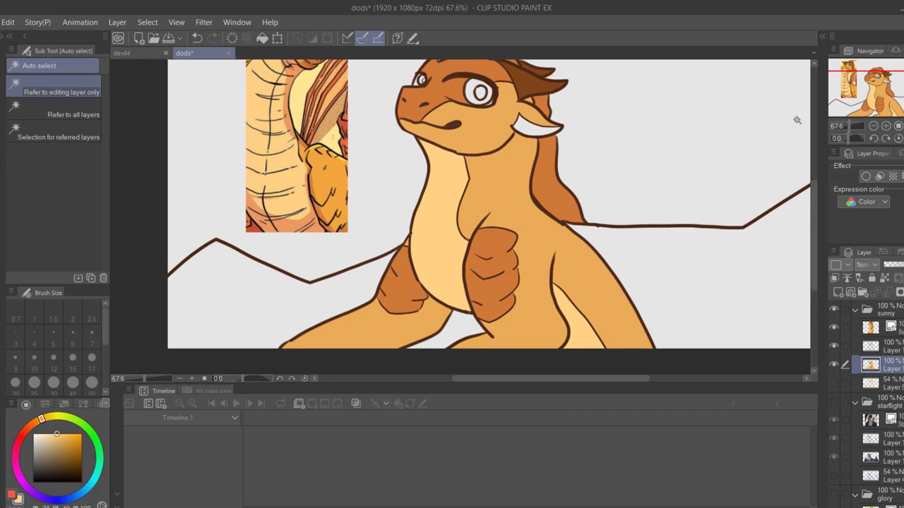
# Fill the sand dunes around the dragon with a pale warm cream colour, and clear the selection
pyautogui.click(706, 299)
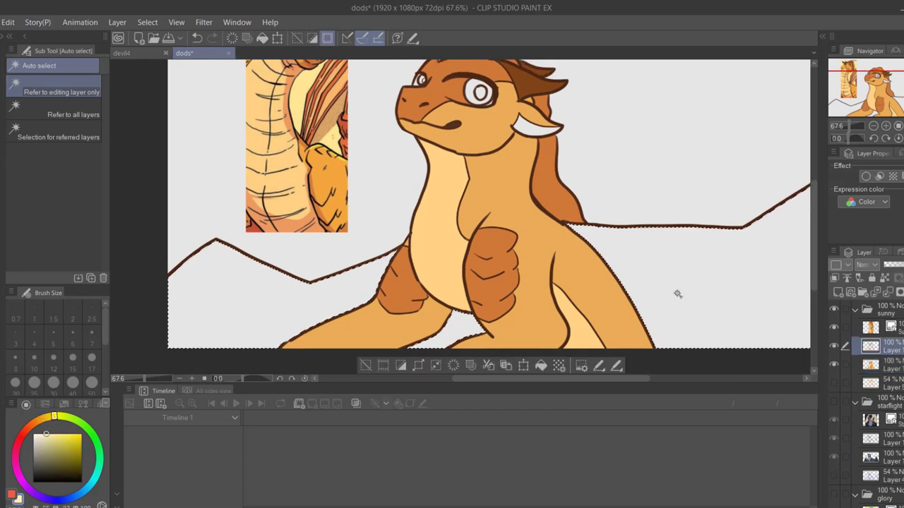
pyautogui.click(540, 366)
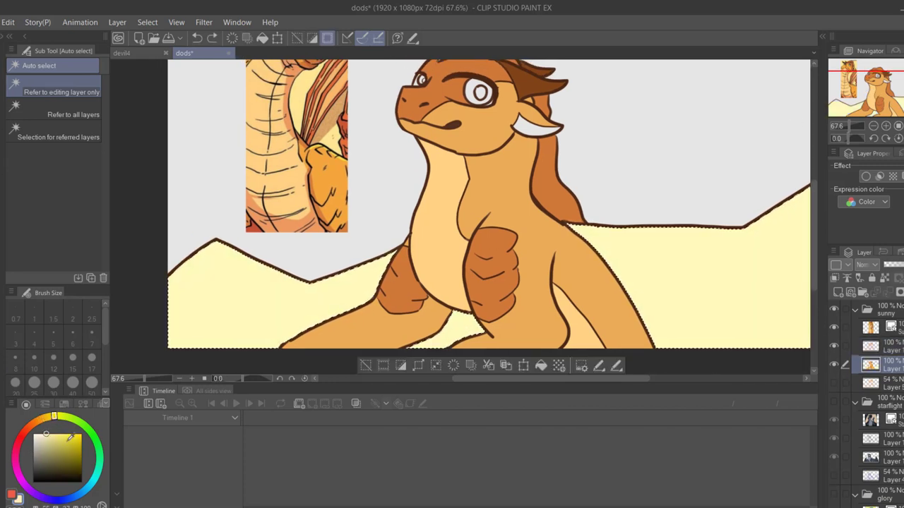
pyautogui.moveTo(48, 418); pyautogui.dragTo(47, 418)
pyautogui.click(541, 365)
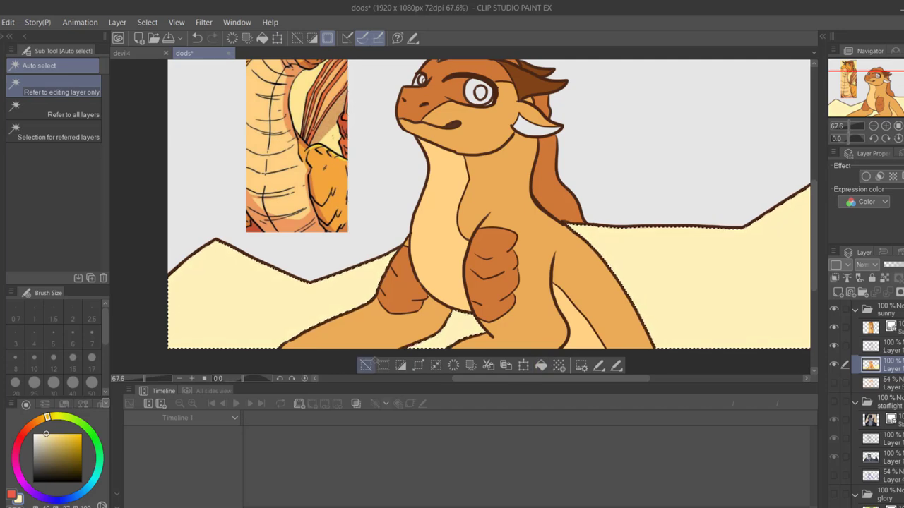
pyautogui.click(365, 365)
# Paint the whites of both eyes cream with the Turnip pen at size 20
pyautogui.moveTo(855, 90); pyautogui.dragTo(850, 76)
pyautogui.click(852, 126)
pyautogui.click(872, 79)
pyautogui.click(2, 221)
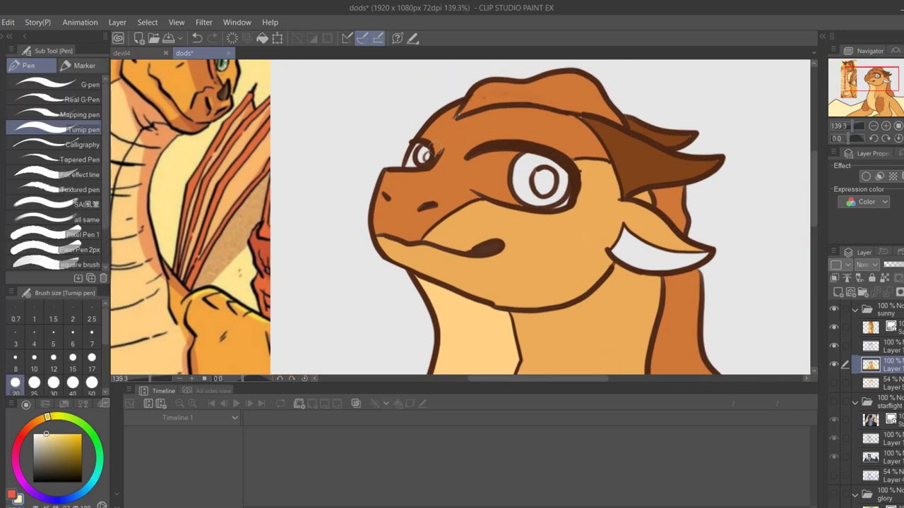
pyautogui.moveTo(471, 163); pyautogui.dragTo(485, 179)
pyautogui.hotkey('ctrl', 'z')
pyautogui.hotkey('ctrl', 'z')
pyautogui.moveTo(474, 148)
pyautogui.mouseDown()
pyautogui.moveTo(516, 202)
pyautogui.moveTo(496, 162)
pyautogui.mouseUp()
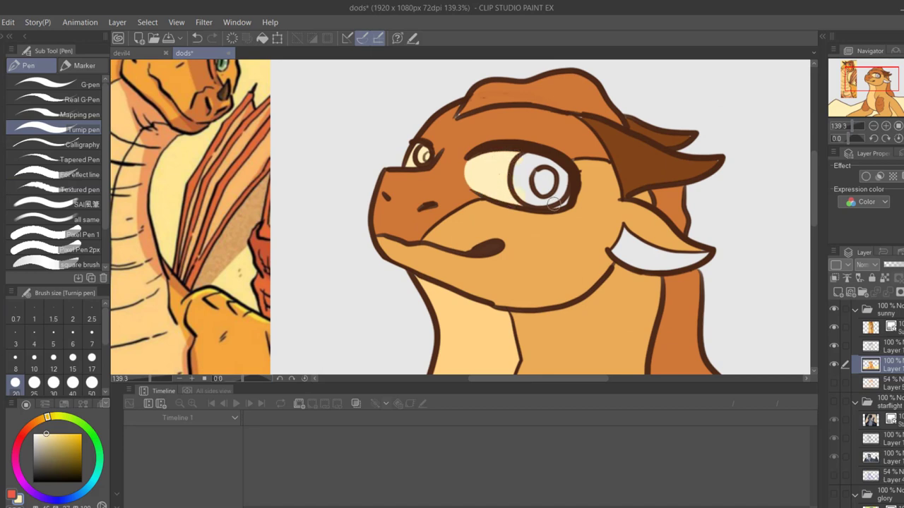
# Paint the irises of both eyes in shades of green and the large eye's pupil white
pyautogui.moveTo(74, 422); pyautogui.dragTo(81, 422)
pyautogui.click(76, 439)
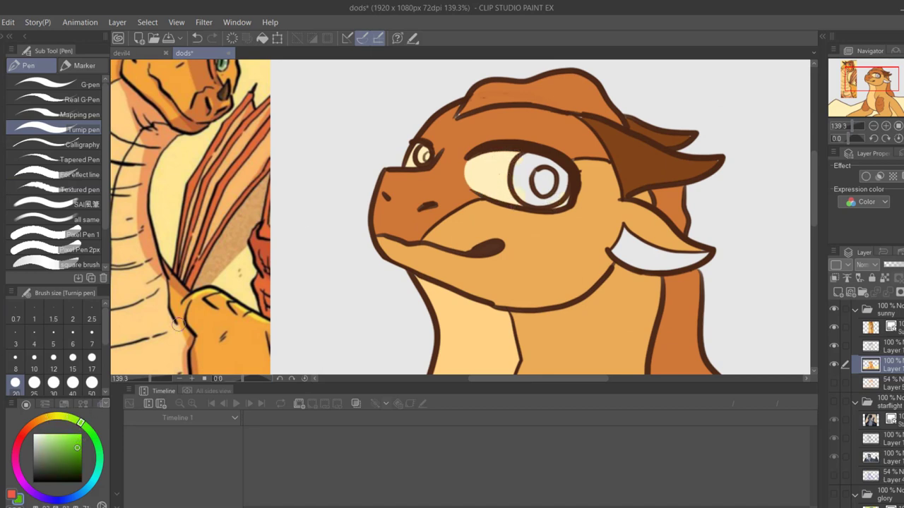
pyautogui.moveTo(421, 153); pyautogui.dragTo(423, 157)
pyautogui.moveTo(533, 178)
pyautogui.mouseDown()
pyautogui.moveTo(547, 180)
pyautogui.moveTo(540, 191)
pyautogui.mouseUp()
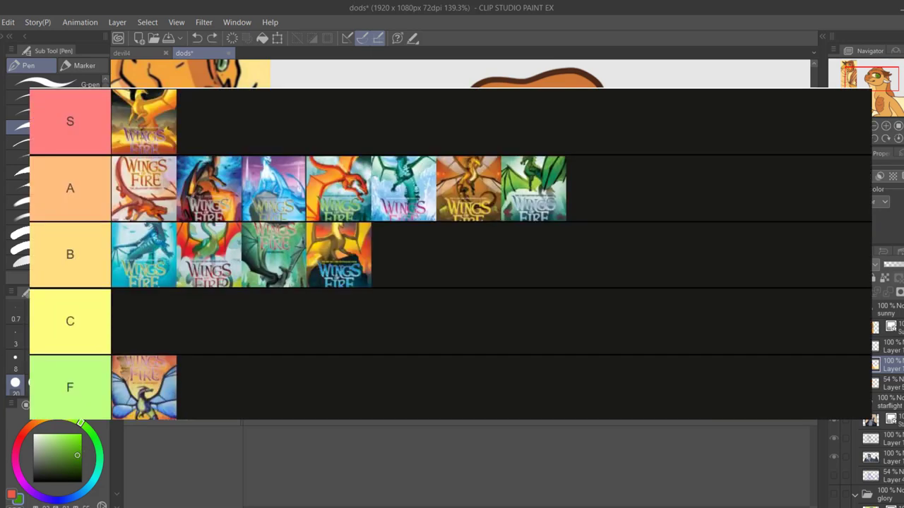
pyautogui.click(34, 435)
pyautogui.moveTo(548, 178)
pyautogui.mouseDown()
pyautogui.moveTo(542, 188)
pyautogui.moveTo(541, 175)
pyautogui.mouseUp()
# Paint the inside of the dragon's ear soft pink
pyautogui.moveTo(37, 423); pyautogui.dragTo(20, 440)
pyautogui.moveTo(58, 432); pyautogui.dragTo(51, 441)
pyautogui.moveTo(625, 240)
pyautogui.mouseDown()
pyautogui.moveTo(615, 253)
pyautogui.moveTo(635, 241)
pyautogui.moveTo(674, 256)
pyautogui.moveTo(706, 253)
pyautogui.mouseUp()
pyautogui.moveTo(619, 259)
pyautogui.mouseDown()
pyautogui.moveTo(692, 262)
pyautogui.moveTo(629, 254)
pyautogui.mouseUp()
# Add a layer above the base colours and outline shadows under the chin, ear and horn in pure blue, using the Turnip pen at size 17
pyautogui.moveTo(846, 126); pyautogui.dragTo(847, 126)
pyautogui.moveTo(862, 99); pyautogui.dragTo(852, 127)
pyautogui.click(838, 291)
pyautogui.click(57, 499)
pyautogui.click(81, 434)
pyautogui.click(92, 358)
pyautogui.moveTo(326, 177)
pyautogui.mouseDown()
pyautogui.moveTo(477, 276)
pyautogui.moveTo(583, 185)
pyautogui.moveTo(648, 172)
pyautogui.moveTo(548, 168)
pyautogui.moveTo(487, 226)
pyautogui.moveTo(357, 203)
pyautogui.moveTo(406, 216)
pyautogui.moveTo(503, 213)
pyautogui.mouseUp()
pyautogui.scroll(3, 502, 214)
pyautogui.moveTo(558, 152)
pyautogui.mouseDown()
pyautogui.moveTo(655, 135)
pyautogui.moveTo(595, 174)
pyautogui.moveTo(552, 166)
pyautogui.moveTo(555, 150)
pyautogui.mouseUp()
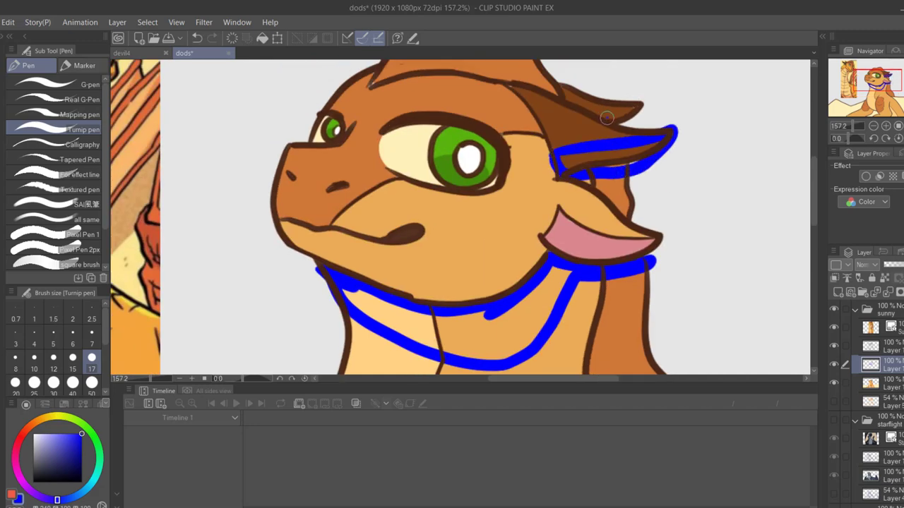
pyautogui.moveTo(876, 82); pyautogui.dragTo(882, 106)
pyautogui.moveTo(563, 85)
pyautogui.mouseDown()
pyautogui.moveTo(627, 177)
pyautogui.moveTo(641, 286)
pyautogui.moveTo(568, 184)
pyautogui.mouseUp()
pyautogui.hotkey('ctrl', 'z')
pyautogui.moveTo(570, 75)
pyautogui.mouseDown()
pyautogui.moveTo(574, 190)
pyautogui.moveTo(563, 143)
pyautogui.moveTo(598, 226)
pyautogui.moveTo(586, 286)
pyautogui.moveTo(561, 112)
pyautogui.moveTo(569, 191)
pyautogui.moveTo(579, 188)
pyautogui.moveTo(598, 283)
pyautogui.moveTo(581, 295)
pyautogui.mouseUp()
pyautogui.hotkey('ctrl', 'z')
pyautogui.hotkey('ctrl', 'z')
pyautogui.hotkey('ctrl', 'z')
# Outline blue shadow shapes on the hind leg, beneath the body, and across the dunes on both sides of the dragon
pyautogui.click(851, 125)
pyautogui.moveTo(875, 80); pyautogui.dragTo(898, 103)
pyautogui.click(899, 101)
pyautogui.moveTo(417, 188)
pyautogui.mouseDown()
pyautogui.moveTo(505, 329)
pyautogui.moveTo(463, 224)
pyautogui.moveTo(798, 276)
pyautogui.mouseUp()
pyautogui.moveTo(886, 104); pyautogui.dragTo(865, 110)
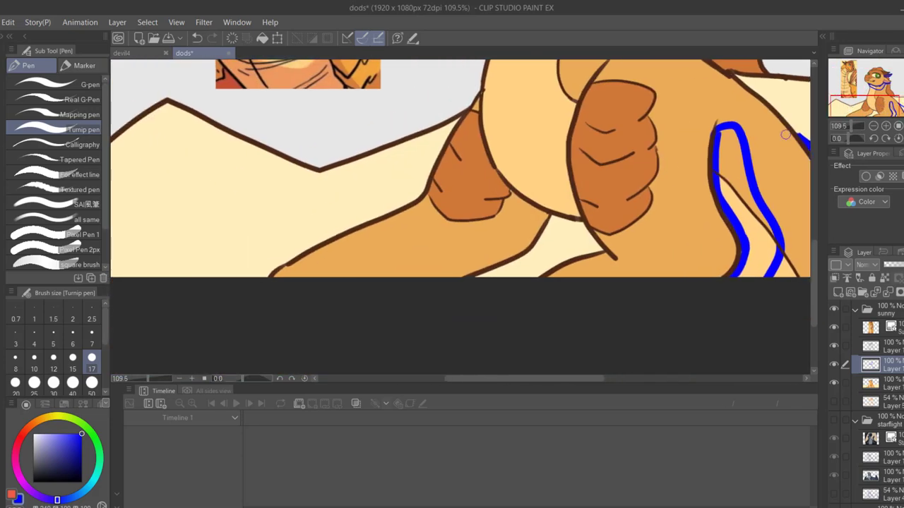
pyautogui.moveTo(551, 219)
pyautogui.mouseDown()
pyautogui.moveTo(522, 260)
pyautogui.moveTo(477, 279)
pyautogui.mouseUp()
pyautogui.moveTo(523, 256)
pyautogui.mouseDown()
pyautogui.moveTo(563, 222)
pyautogui.moveTo(598, 243)
pyautogui.moveTo(528, 284)
pyautogui.mouseUp()
pyautogui.moveTo(876, 113); pyautogui.dragTo(843, 113)
pyautogui.moveTo(313, 216)
pyautogui.mouseDown()
pyautogui.moveTo(530, 243)
pyautogui.moveTo(483, 266)
pyautogui.mouseUp()
# Select the interiors of the outlined shadow shapes, fill them with solid blue, and clear the selection
pyautogui.click(848, 128)
pyautogui.moveTo(848, 128); pyautogui.dragTo(847, 127)
pyautogui.moveTo(848, 105); pyautogui.dragTo(878, 90)
pyautogui.click(851, 128)
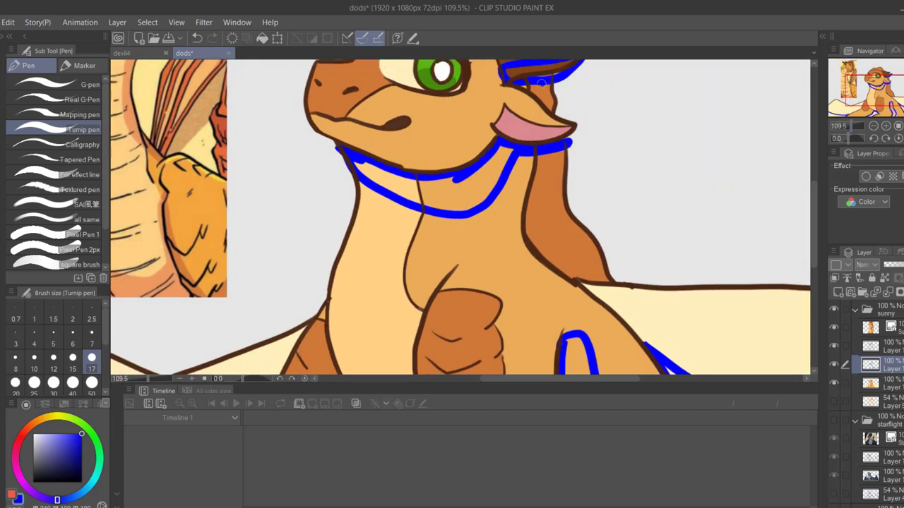
pyautogui.press('w')
pyautogui.click(296, 250)
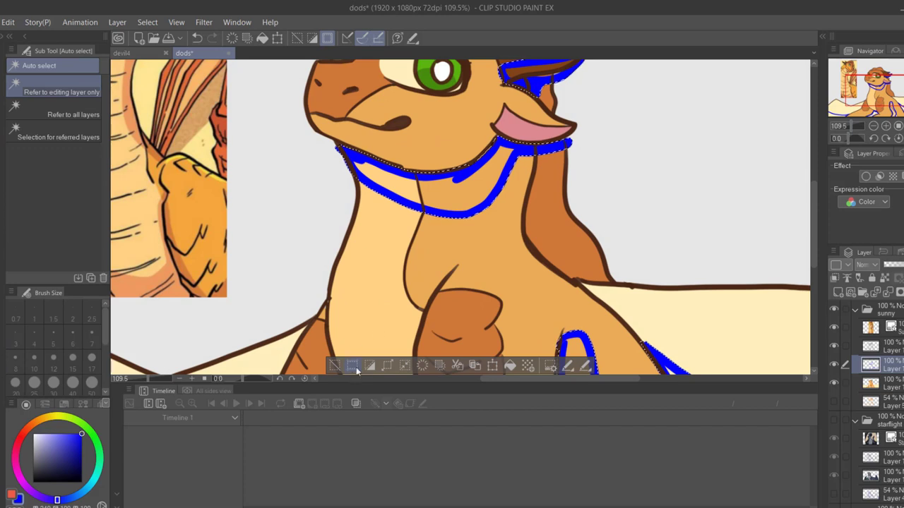
pyautogui.click(369, 367)
pyautogui.click(510, 367)
pyautogui.hotkey('ctrl', 'd')
# Set the blue shadow layer to the Darken blending mode at 8% opacity
pyautogui.click(867, 265)
pyautogui.click(872, 24)
pyautogui.click(887, 265)
pyautogui.click(847, 126)
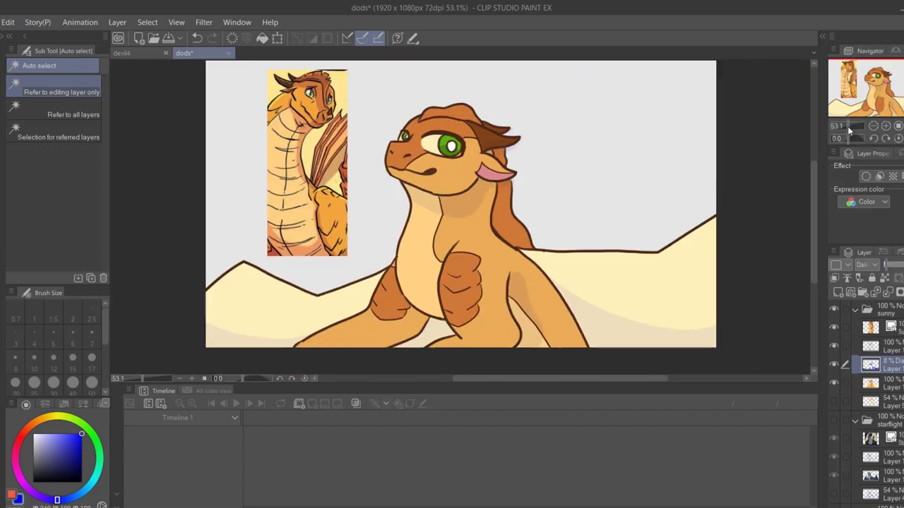
pyautogui.click(848, 126)
# Add a layer above the shadows and paint saturated orange highlights on the dragon's snout, forehead and crest
pyautogui.click(838, 293)
pyautogui.click(11, 495)
pyautogui.moveTo(67, 446); pyautogui.dragTo(103, 405)
pyautogui.click(42, 419)
pyautogui.press('p')
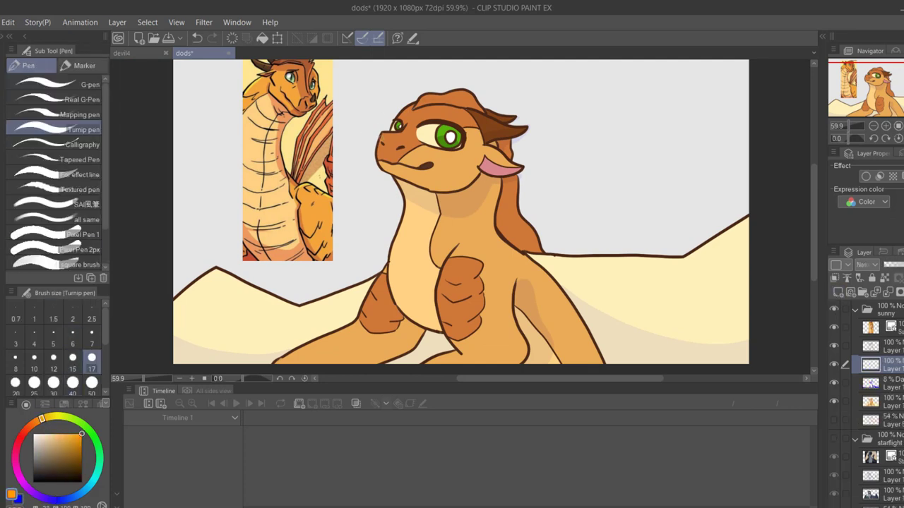
pyautogui.moveTo(379, 138); pyautogui.dragTo(415, 122)
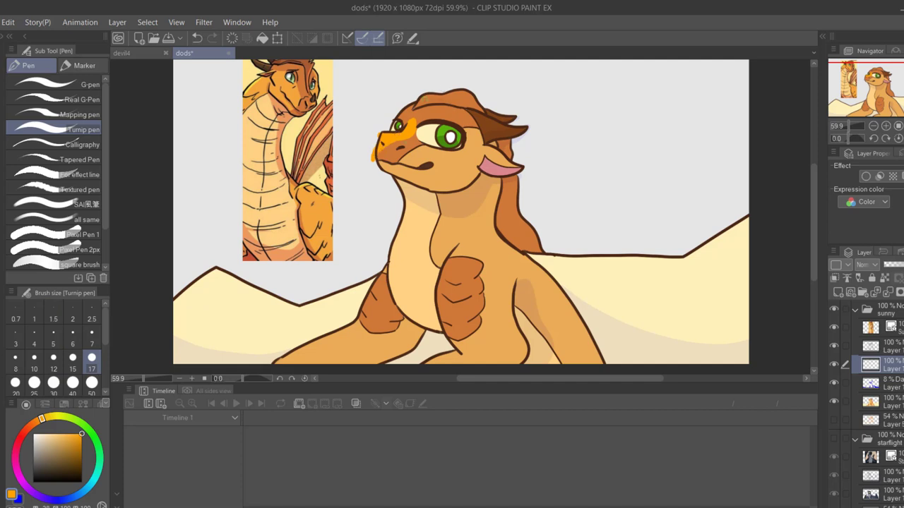
pyautogui.moveTo(426, 92); pyautogui.dragTo(471, 89)
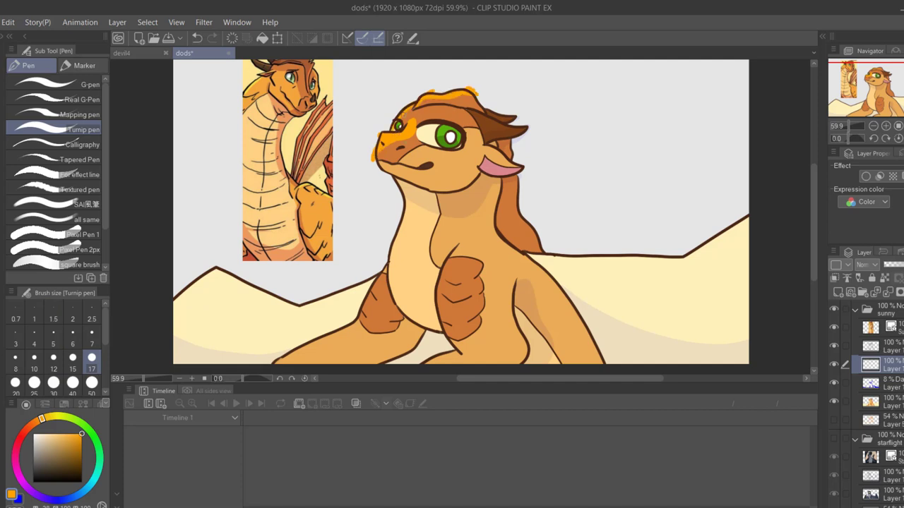
# Paint orange highlights along the front edges of both scaly foreleg patches and the belly's lower edge
pyautogui.moveTo(466, 245)
pyautogui.mouseDown()
pyautogui.moveTo(450, 342)
pyautogui.moveTo(447, 263)
pyautogui.mouseUp()
pyautogui.moveTo(378, 296); pyautogui.dragTo(366, 315)
pyautogui.moveTo(387, 266); pyautogui.dragTo(433, 318)
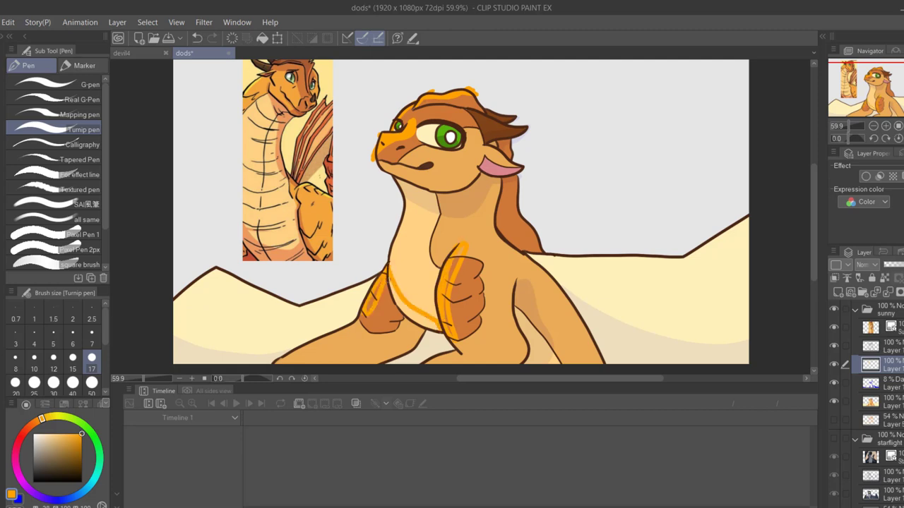
pyautogui.moveTo(388, 279); pyautogui.dragTo(413, 312)
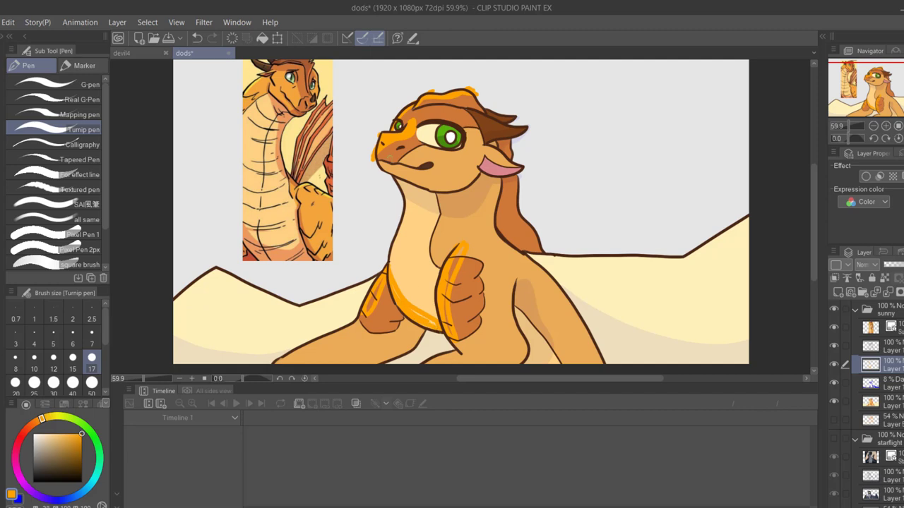
# Fill in the orange highlight shapes, clear the selection, and set the highlight layer to Add blending at 56% opacity
pyautogui.press('w')
pyautogui.click(450, 289)
pyautogui.keyDown('shift'); pyautogui.click(425, 319); pyautogui.keyUp('shift')
pyautogui.keyDown('shift'); pyautogui.click(375, 293); pyautogui.keyUp('shift')
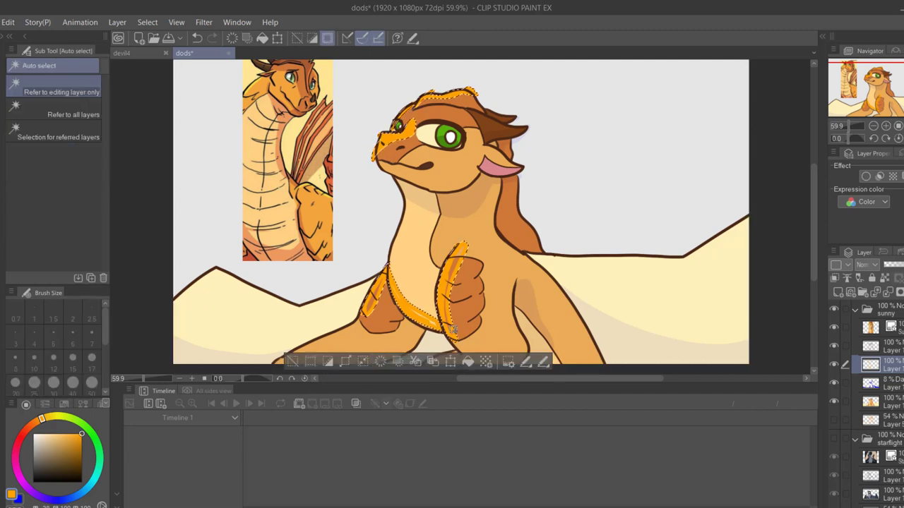
pyautogui.hotkey('alt', 'Delete')
pyautogui.hotkey('ctrl', 'd')
pyautogui.click(867, 264)
pyautogui.click(819, 140)
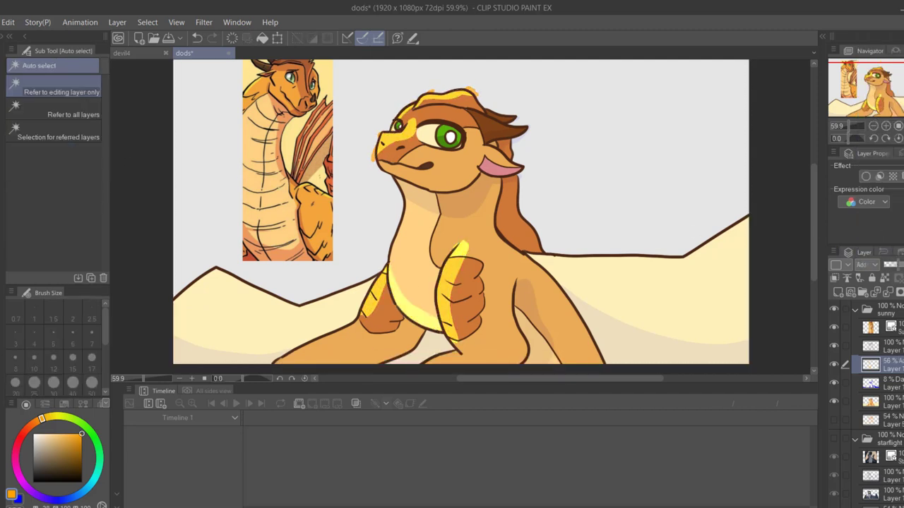
# Lower the sunny highlight layer's opacity to 20% and switch the visible artwork from the sunny folder to the starflight folder
pyautogui.click(892, 264)
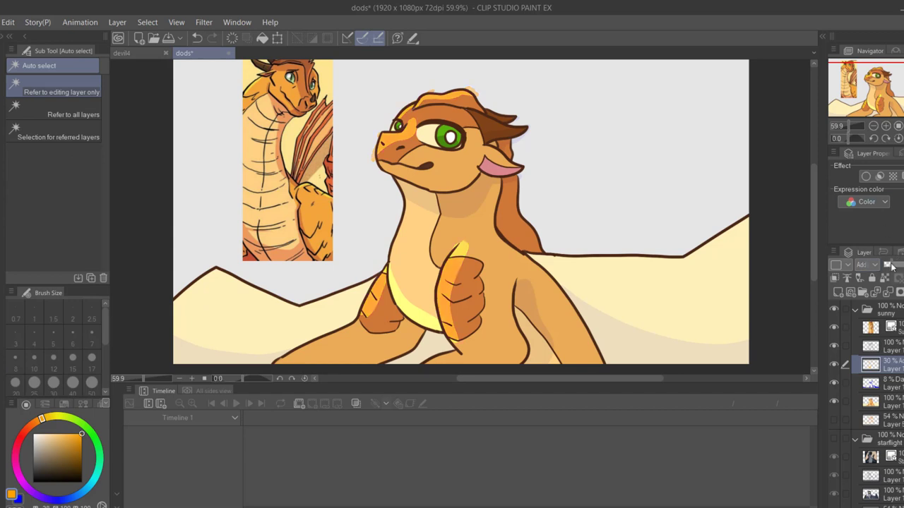
pyautogui.click(886, 265)
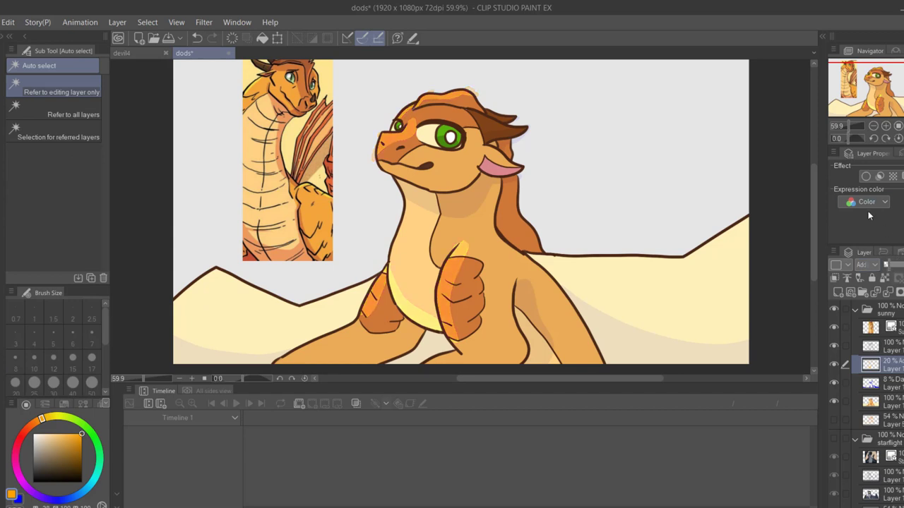
pyautogui.click(834, 308)
pyautogui.click(833, 438)
# Add a layer above starflight's base colours and paint orange highlights along the horns, snout and far eye, using the Turnip pen at size 20
pyautogui.scroll(-2, 872, 396)
pyautogui.click(876, 429)
pyautogui.press('p')
pyautogui.moveTo(338, 96); pyautogui.dragTo(388, 99)
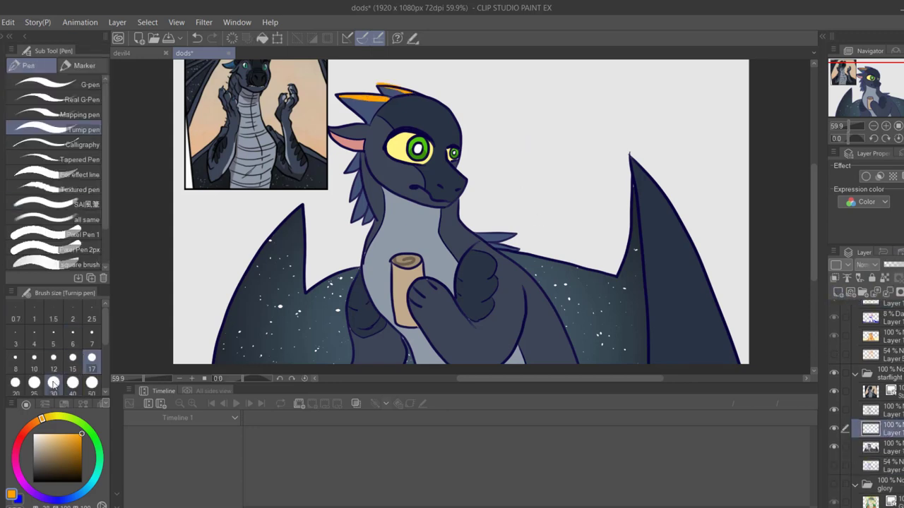
pyautogui.press(']')
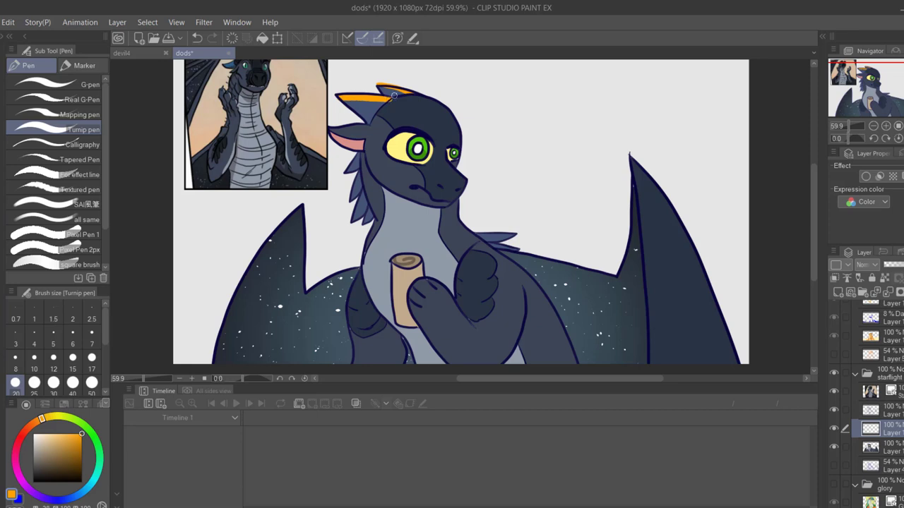
pyautogui.moveTo(445, 146)
pyautogui.mouseDown()
pyautogui.moveTo(472, 190)
pyautogui.moveTo(440, 166)
pyautogui.moveTo(462, 140)
pyautogui.mouseUp()
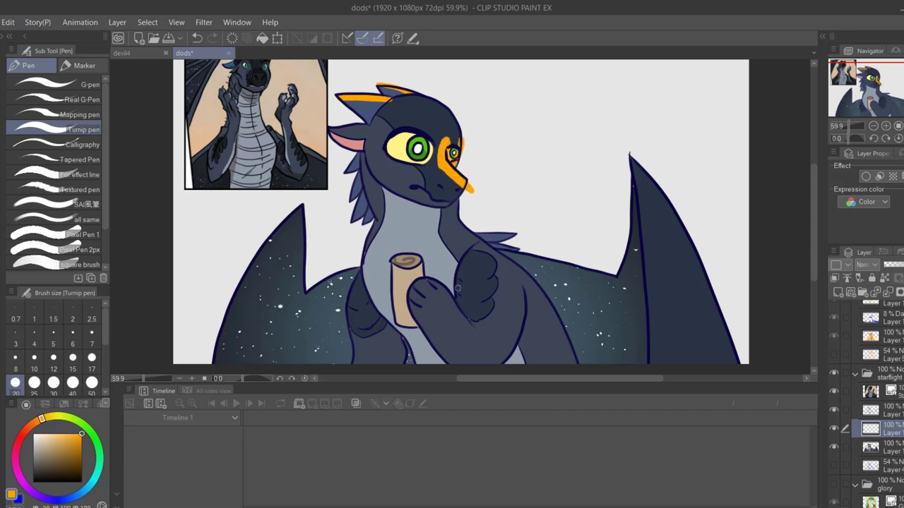
# Paint orange highlights on starflight's foreleg scale patches, cheek, jaw, ear, neck spines, belly edge and back spines
pyautogui.moveTo(458, 296)
pyautogui.mouseDown()
pyautogui.moveTo(475, 281)
pyautogui.moveTo(465, 306)
pyautogui.mouseUp()
pyautogui.moveTo(368, 144)
pyautogui.mouseDown()
pyautogui.moveTo(392, 189)
pyautogui.moveTo(414, 199)
pyautogui.mouseUp()
pyautogui.hotkey('ctrl', 'z')
pyautogui.moveTo(388, 168); pyautogui.dragTo(415, 173)
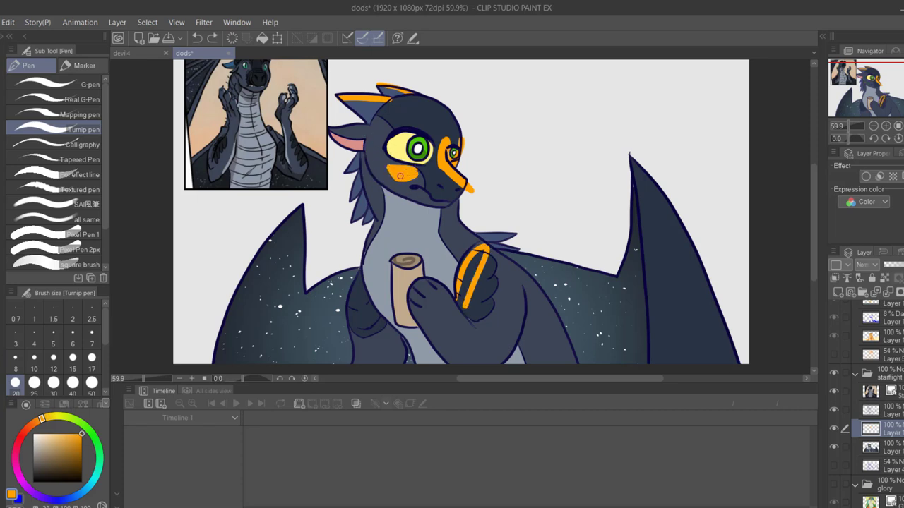
pyautogui.moveTo(367, 147); pyautogui.dragTo(384, 182)
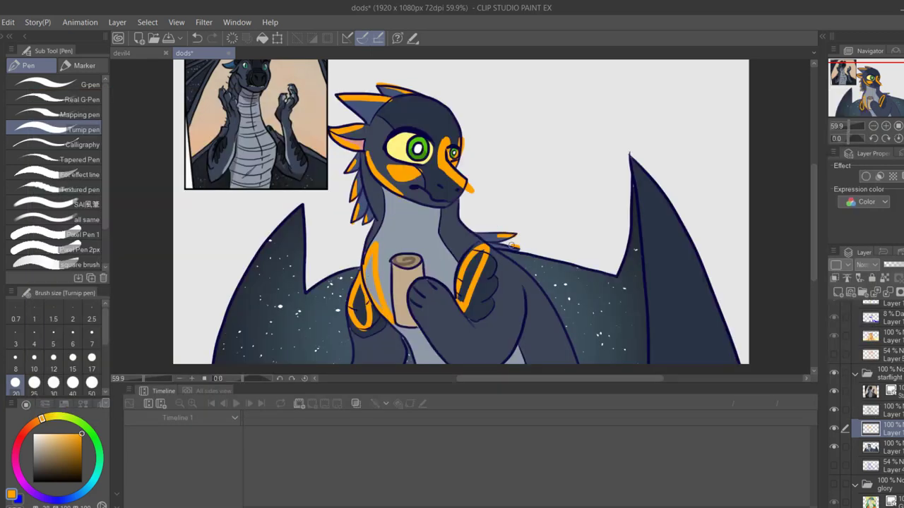
# Fill in starflight's orange highlight shapes, clear the selection, and set the layer to Add blending at 20% opacity
pyautogui.press('w')
pyautogui.click(232, 257)
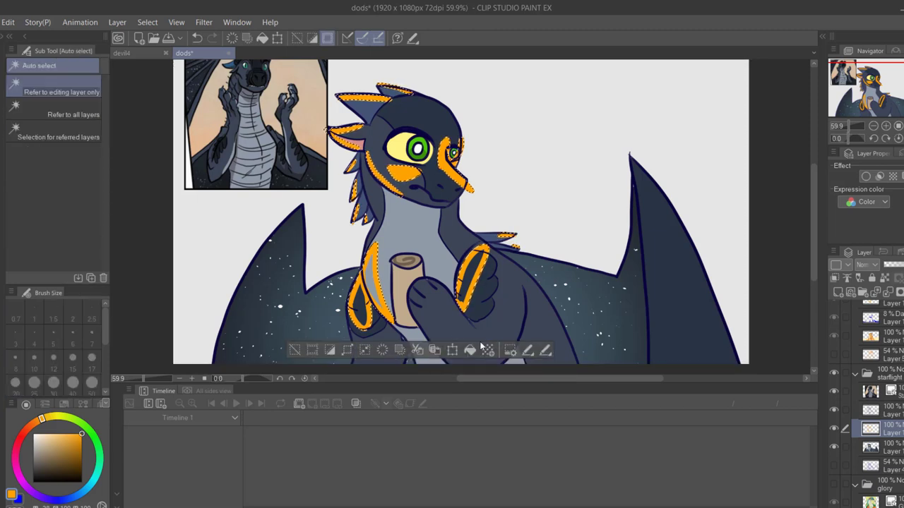
pyautogui.click(294, 351)
pyautogui.click(891, 265)
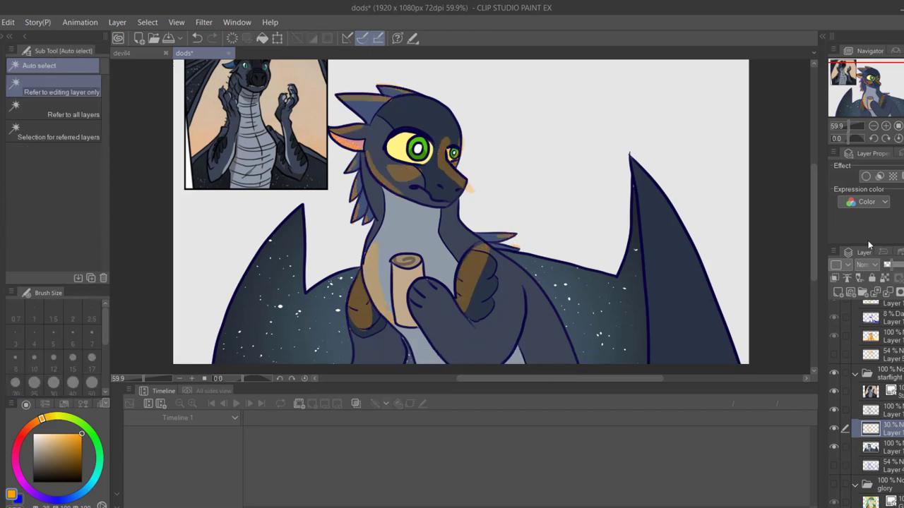
pyautogui.click(889, 265)
pyautogui.click(867, 265)
pyautogui.click(879, 145)
# Add a layer above starflight's highlights and outline blue shadows below the belly and on the inner hind leg
pyautogui.click(836, 293)
pyautogui.click(18, 499)
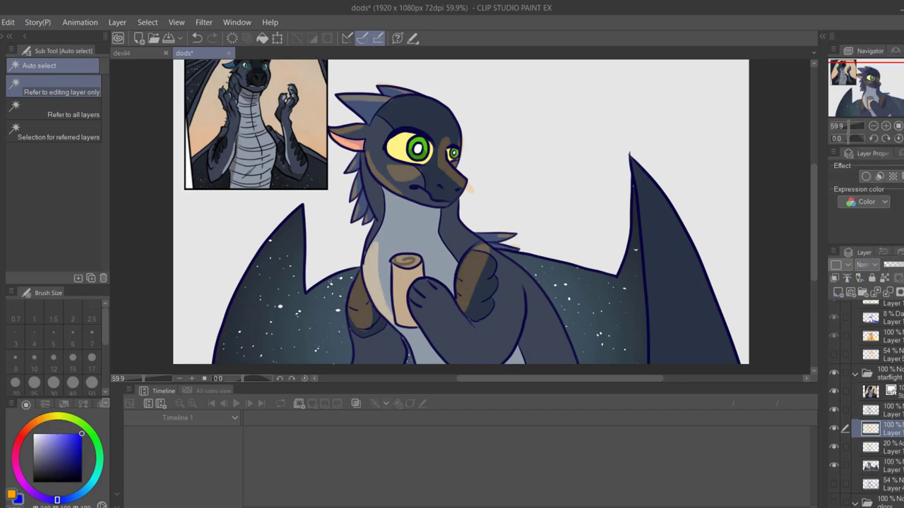
pyautogui.press('p')
pyautogui.click(876, 106)
pyautogui.click(851, 127)
pyautogui.moveTo(852, 133); pyautogui.dragTo(859, 133)
pyautogui.moveTo(581, 346)
pyautogui.mouseDown()
pyautogui.moveTo(629, 253)
pyautogui.moveTo(664, 347)
pyautogui.mouseUp()
pyautogui.moveTo(329, 257)
pyautogui.mouseDown()
pyautogui.moveTo(360, 357)
pyautogui.moveTo(391, 331)
pyautogui.moveTo(329, 256)
pyautogui.mouseUp()
# Outline blue shadows across the lower parts of both of starflight's wings
pyautogui.click(849, 127)
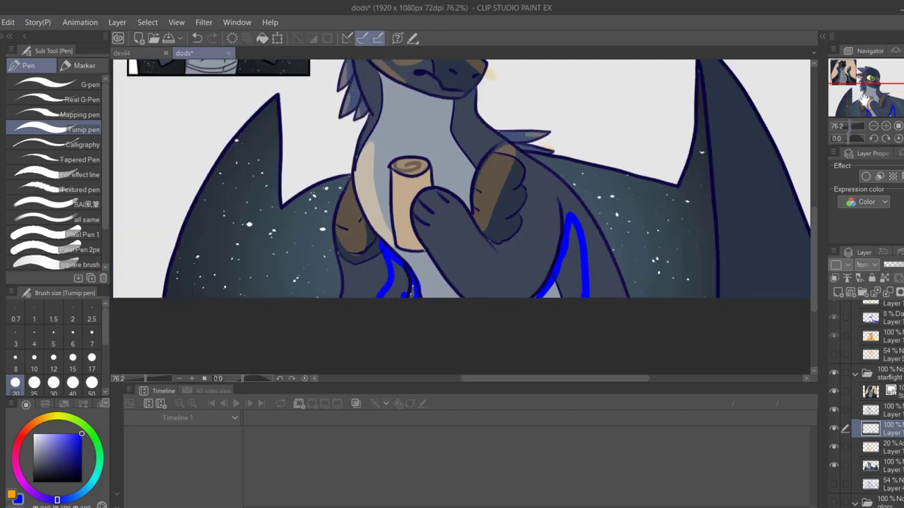
pyautogui.click(898, 104)
pyautogui.moveTo(449, 247)
pyautogui.mouseDown()
pyautogui.moveTo(553, 219)
pyautogui.moveTo(553, 277)
pyautogui.mouseUp()
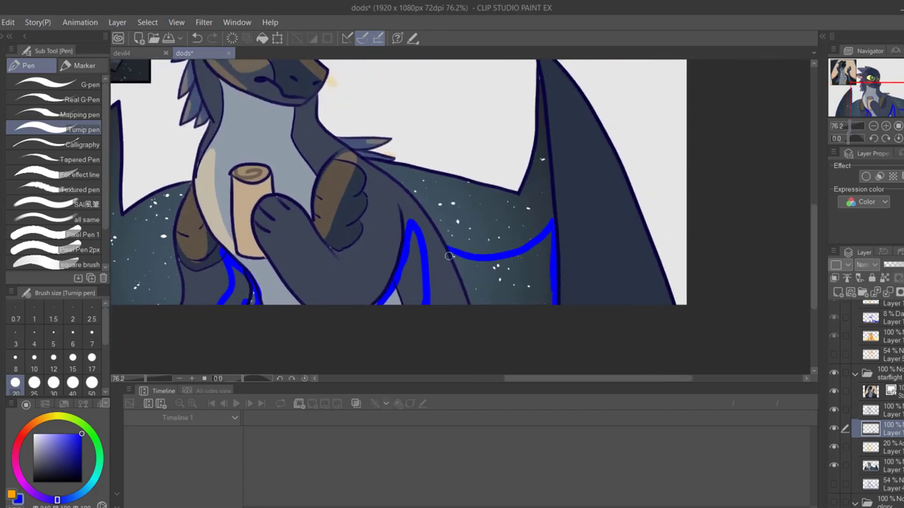
pyautogui.moveTo(448, 252); pyautogui.dragTo(474, 306)
pyautogui.click(866, 106)
pyautogui.moveTo(253, 229)
pyautogui.mouseDown()
pyautogui.moveTo(346, 283)
pyautogui.moveTo(408, 300)
pyautogui.moveTo(241, 296)
pyautogui.moveTo(244, 260)
pyautogui.mouseUp()
# Outline a blue shadow across starflight's neck, following the underside of the jaw
pyautogui.moveTo(867, 103); pyautogui.dragTo(871, 94)
pyautogui.moveTo(392, 119)
pyautogui.mouseDown()
pyautogui.moveTo(443, 196)
pyautogui.moveTo(513, 185)
pyautogui.moveTo(517, 175)
pyautogui.mouseUp()
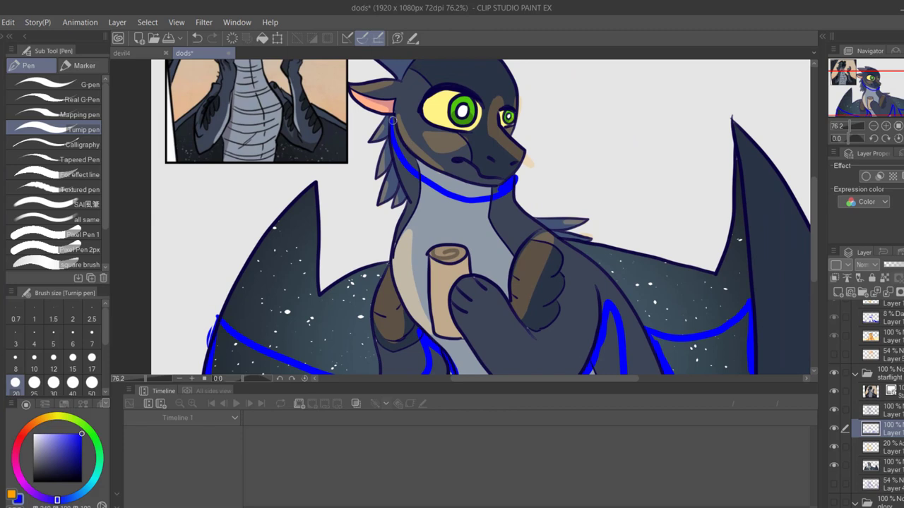
pyautogui.moveTo(392, 120)
pyautogui.mouseDown()
pyautogui.moveTo(404, 158)
pyautogui.moveTo(466, 186)
pyautogui.moveTo(498, 189)
pyautogui.mouseUp()
# Fill in starflight's blue shadow shapes, clear the selection, and set the shadow layer to Darken blending at 8% opacity
pyautogui.moveTo(885, 104); pyautogui.dragTo(889, 107)
pyautogui.press('w')
pyautogui.click(352, 339)
pyautogui.click(401, 366)
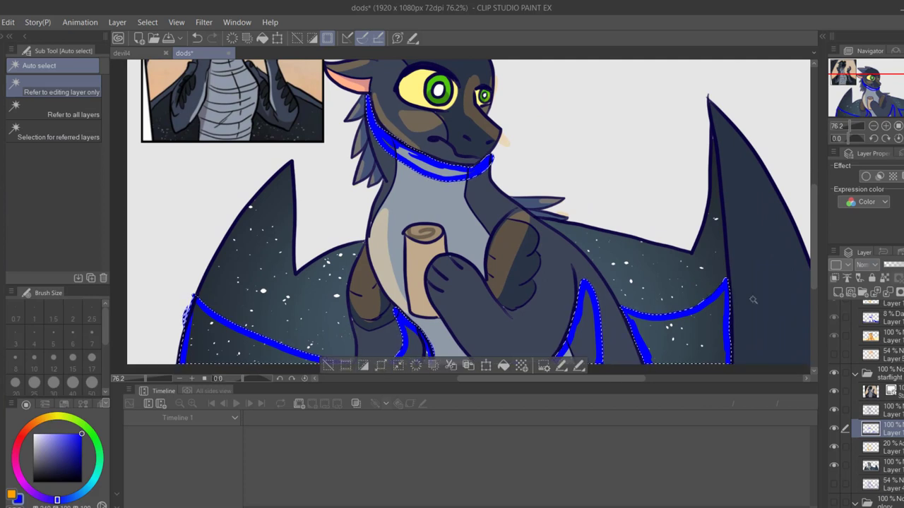
pyautogui.click(505, 366)
pyautogui.click(329, 365)
pyautogui.click(867, 265)
pyautogui.click(876, 24)
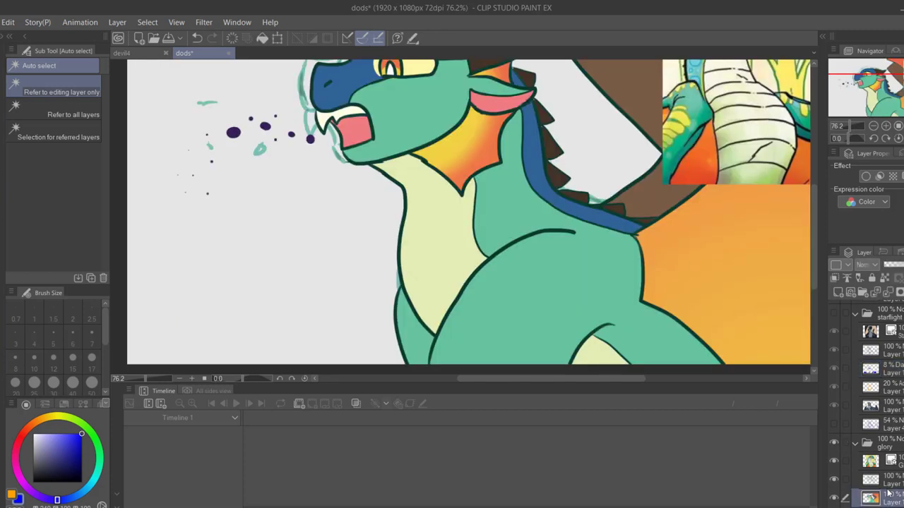
# Add a layer above glory's base colours and outline blue shadows on the inner leg, below the neck frill and behind the ear
pyautogui.press('i')
pyautogui.press('p')
pyautogui.moveTo(573, 365); pyautogui.dragTo(610, 379)
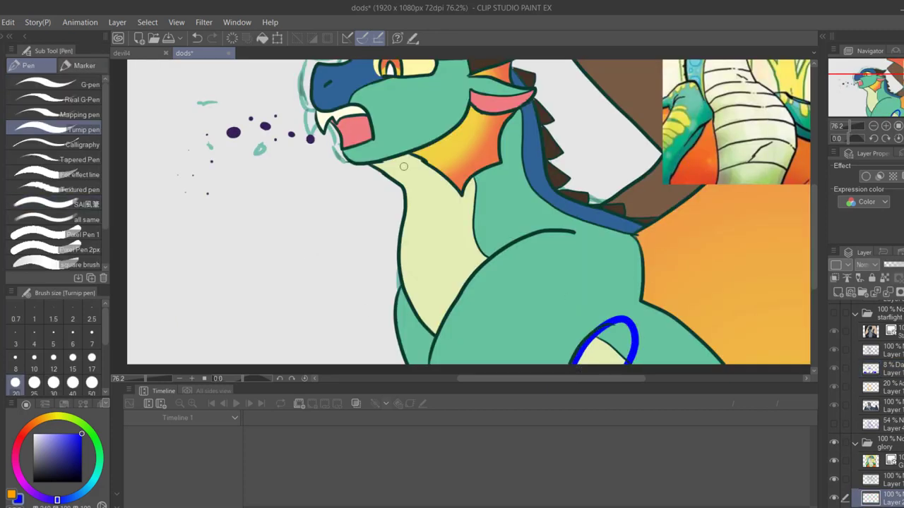
pyautogui.moveTo(372, 163)
pyautogui.mouseDown()
pyautogui.moveTo(467, 223)
pyautogui.moveTo(531, 116)
pyautogui.moveTo(530, 74)
pyautogui.mouseUp()
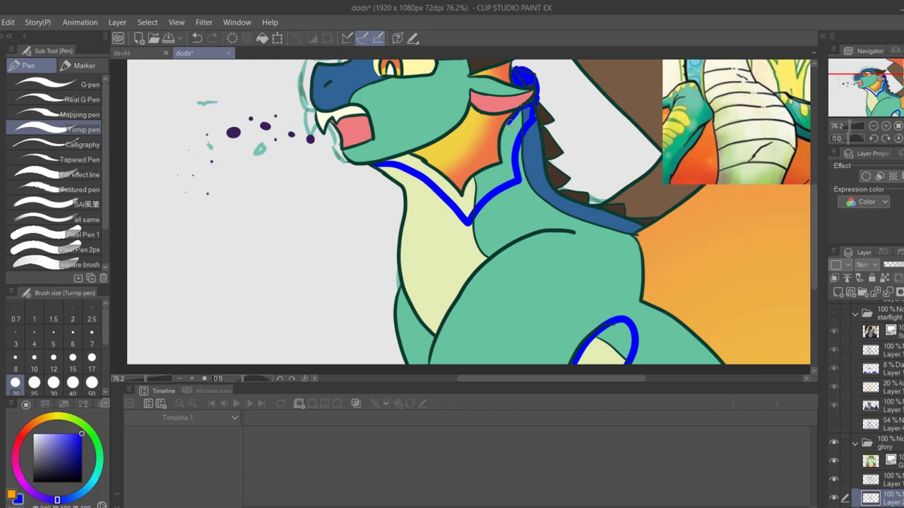
# Close the blue shadow outline around glory's neck frill and paint blue over the spikes along the back
pyautogui.moveTo(509, 122); pyautogui.dragTo(501, 169)
pyautogui.moveTo(407, 155)
pyautogui.mouseDown()
pyautogui.moveTo(466, 204)
pyautogui.moveTo(472, 182)
pyautogui.moveTo(395, 163)
pyautogui.moveTo(345, 200)
pyautogui.moveTo(416, 249)
pyautogui.mouseUp()
pyautogui.moveTo(460, 215)
pyautogui.mouseDown()
pyautogui.moveTo(469, 241)
pyautogui.moveTo(473, 212)
pyautogui.moveTo(483, 263)
pyautogui.moveTo(473, 259)
pyautogui.moveTo(543, 293)
pyautogui.moveTo(576, 293)
pyautogui.moveTo(554, 292)
pyautogui.mouseUp()
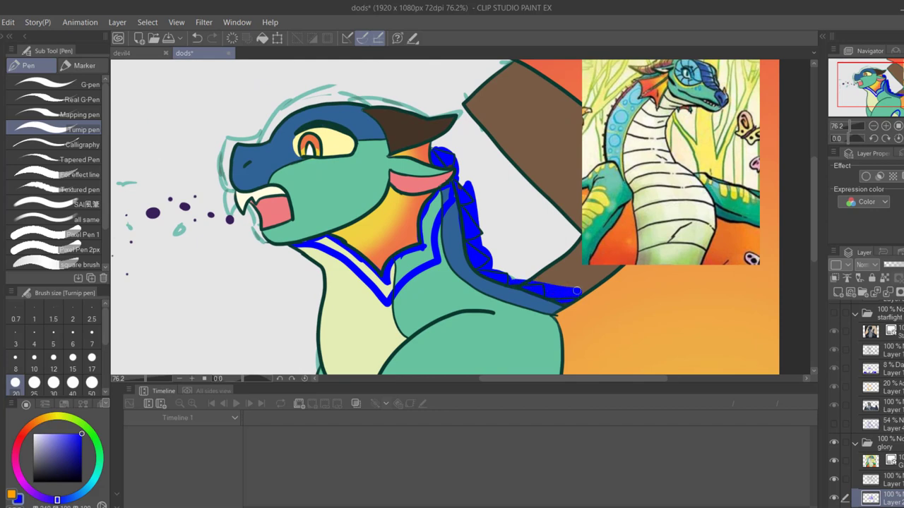
pyautogui.moveTo(392, 190)
pyautogui.mouseDown()
pyautogui.moveTo(403, 197)
pyautogui.moveTo(332, 235)
pyautogui.mouseUp()
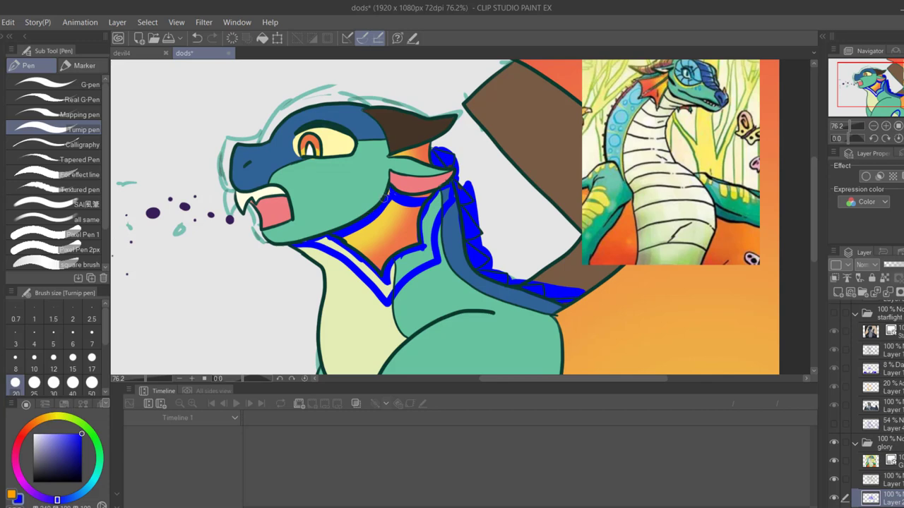
# Fill in glory's blue neck and leg shadow shapes and clear the selection
pyautogui.press('w')
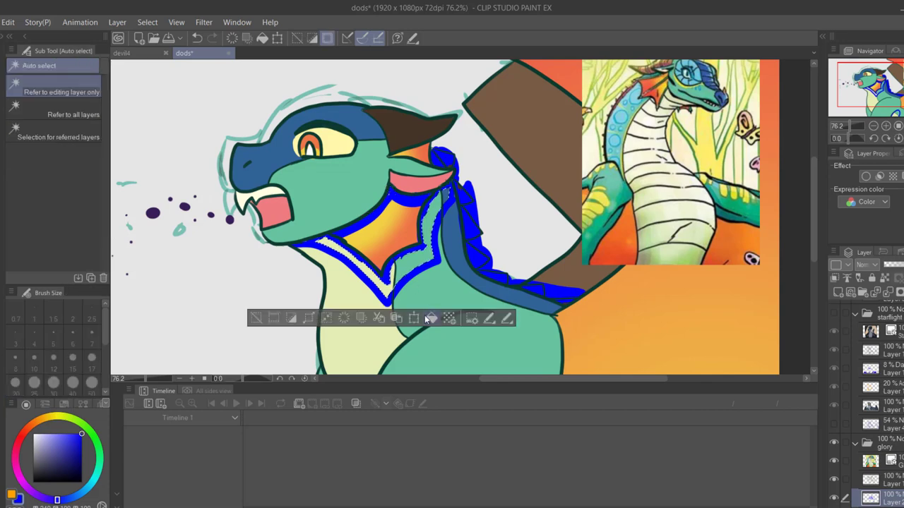
pyautogui.click(407, 266)
pyautogui.click(399, 318)
pyautogui.click(256, 317)
pyautogui.moveTo(872, 95); pyautogui.dragTo(868, 116)
pyautogui.click(550, 278)
pyautogui.click(590, 314)
pyautogui.click(422, 313)
# Set glory's shadow layer to Darken blending at 8% opacity
pyautogui.moveTo(841, 83); pyautogui.dragTo(836, 63)
pyautogui.click(871, 267)
pyautogui.click(867, 26)
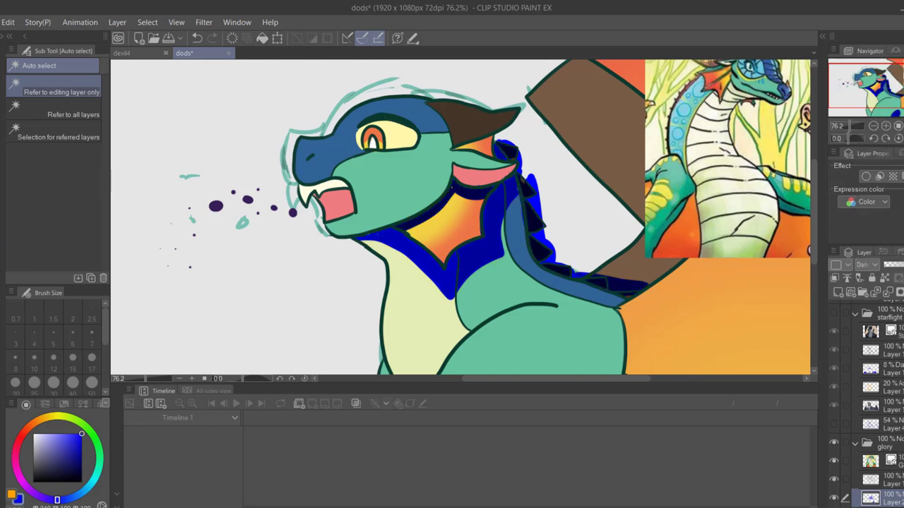
pyautogui.click(887, 264)
# Add a layer above glory's shadows and outline orange highlights on the shoulder, far foreleg, forehead and snout
pyautogui.click(838, 292)
pyautogui.click(12, 495)
pyautogui.press('p')
pyautogui.moveTo(877, 86); pyautogui.dragTo(871, 101)
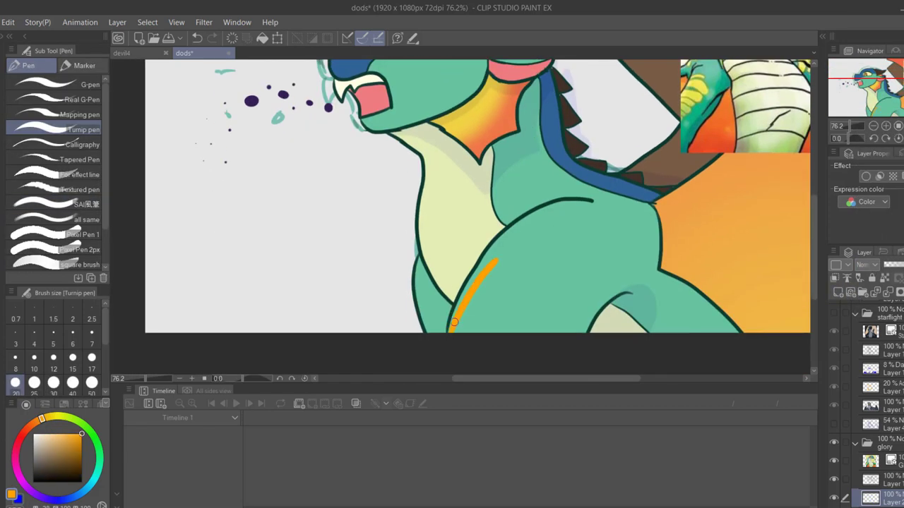
pyautogui.moveTo(417, 219)
pyautogui.mouseDown()
pyautogui.moveTo(474, 273)
pyautogui.moveTo(468, 369)
pyautogui.moveTo(479, 405)
pyautogui.mouseUp()
pyautogui.moveTo(347, 151)
pyautogui.mouseDown()
pyautogui.moveTo(390, 152)
pyautogui.moveTo(464, 103)
pyautogui.moveTo(341, 155)
pyautogui.mouseUp()
# Fill in glory's orange highlight shapes, clear the selection, and set the layer to Add blending at 20% opacity
pyautogui.press('w')
pyautogui.click(387, 327)
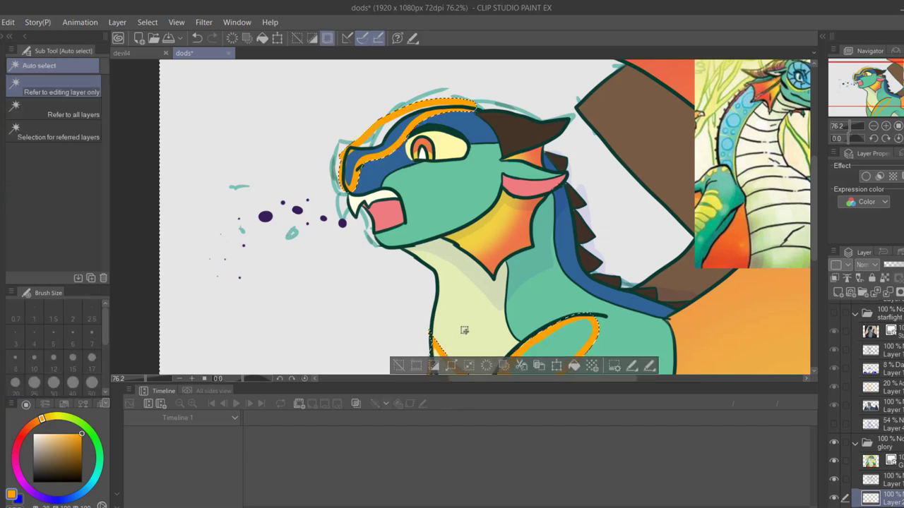
pyautogui.click(437, 365)
pyautogui.click(518, 365)
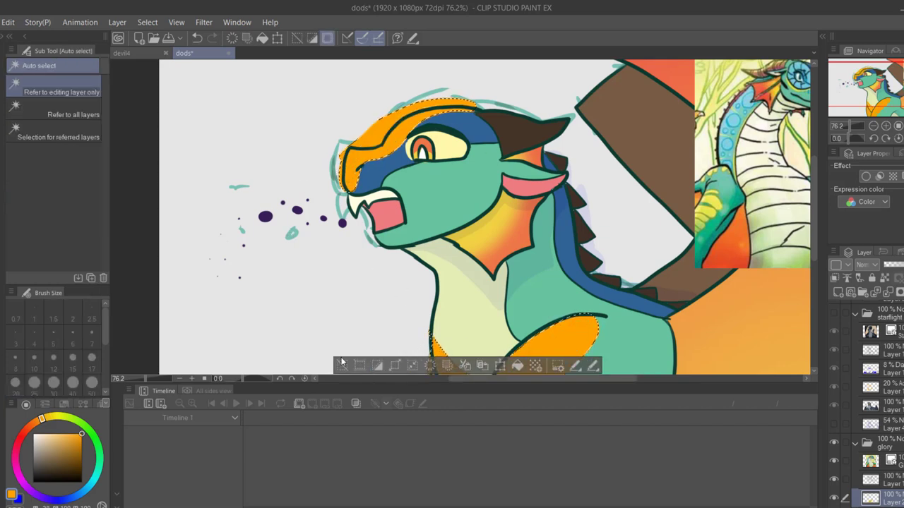
pyautogui.click(342, 366)
pyautogui.click(857, 267)
pyautogui.click(886, 170)
pyautogui.click(888, 264)
# Save the document and switch the visible artwork from the glory folder to the tsunami folder
pyautogui.scroll(-3, 870, 403)
pyautogui.scroll(2, 869, 396)
pyautogui.hotkey('ctrl', 's')
pyautogui.scroll(1, 869, 381)
pyautogui.click(834, 317)
pyautogui.click(834, 446)
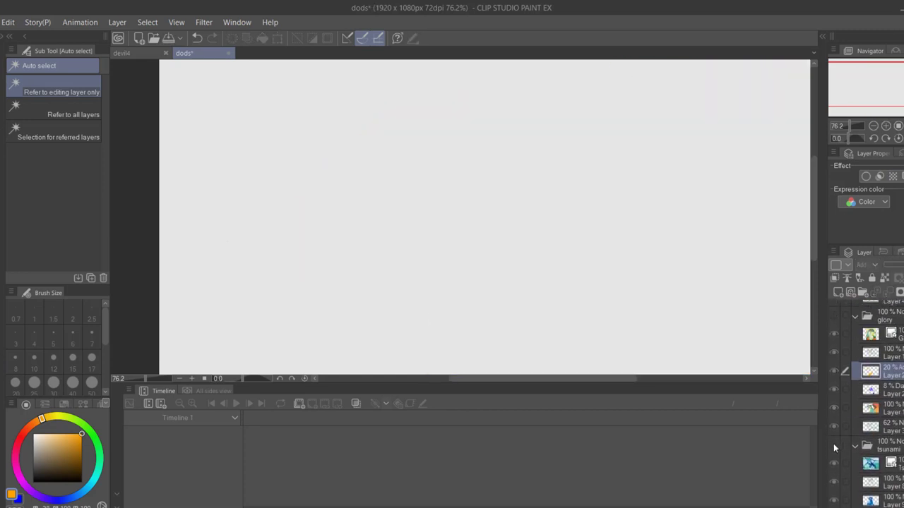
# Add a layer above tsunami's base colours and outline orange highlights on the forelegs, chest edge, forehead, horns and snout
pyautogui.scroll(-3, 858, 427)
pyautogui.click(875, 441)
pyautogui.click(837, 292)
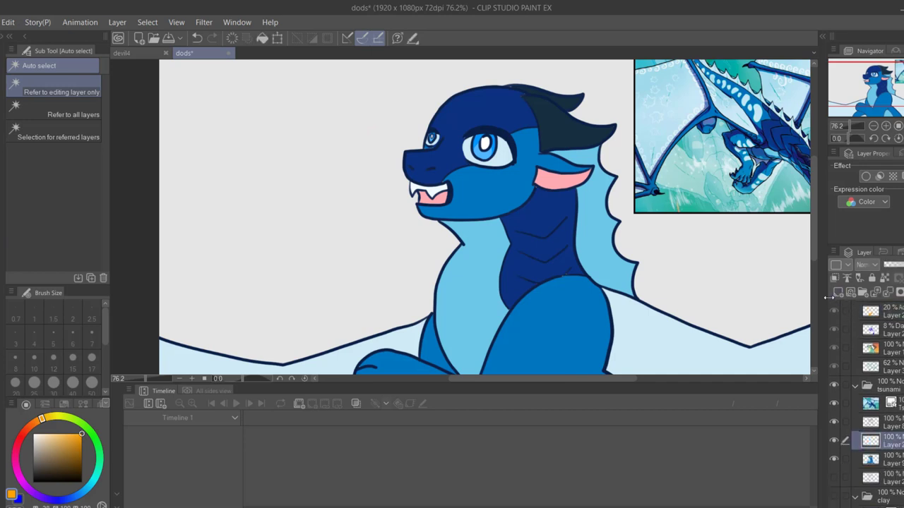
pyautogui.press('p')
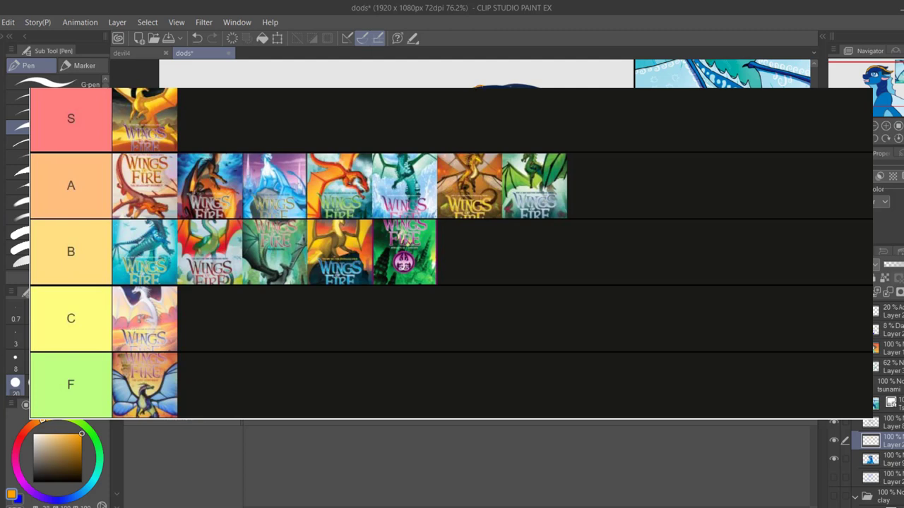
pyautogui.moveTo(885, 79); pyautogui.dragTo(884, 91)
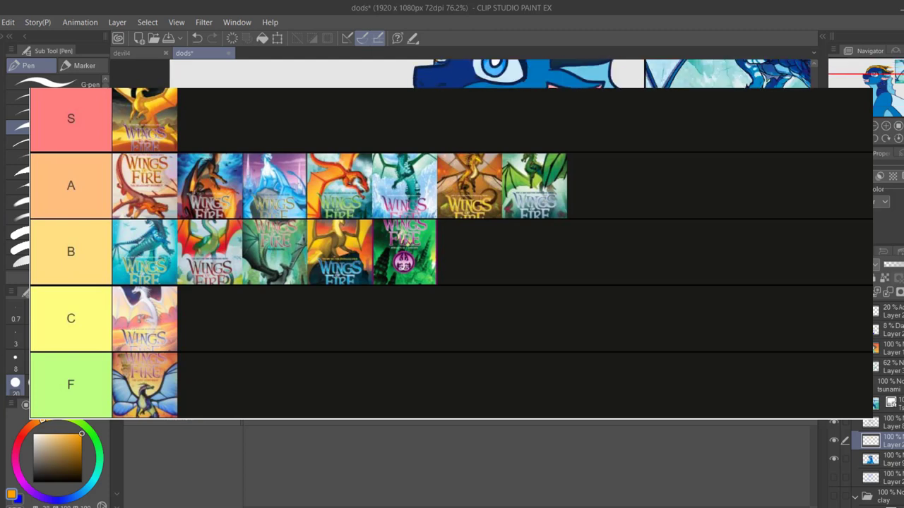
pyautogui.moveTo(573, 213)
pyautogui.mouseDown()
pyautogui.moveTo(491, 307)
pyautogui.moveTo(502, 308)
pyautogui.mouseUp()
pyautogui.moveTo(379, 275)
pyautogui.mouseDown()
pyautogui.moveTo(379, 308)
pyautogui.moveTo(494, 312)
pyautogui.mouseUp()
pyautogui.moveTo(385, 270); pyautogui.dragTo(488, 312)
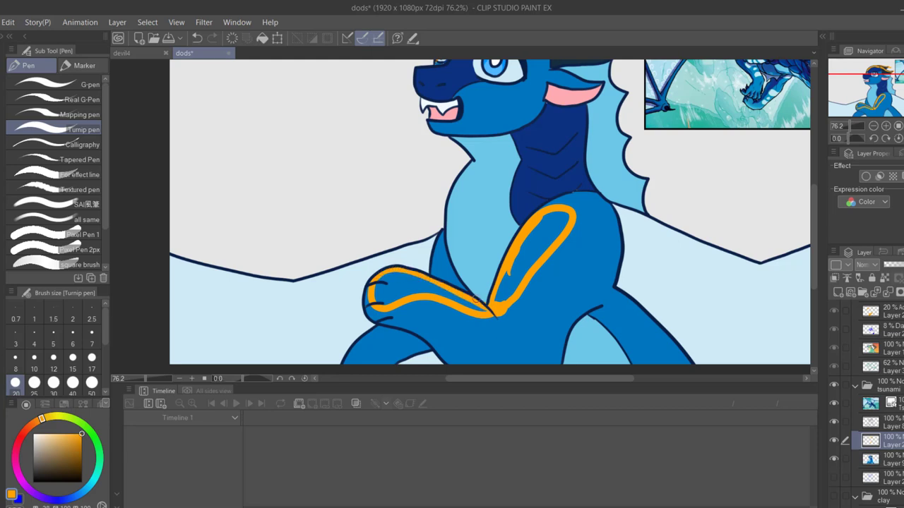
pyautogui.moveTo(435, 279); pyautogui.dragTo(440, 239)
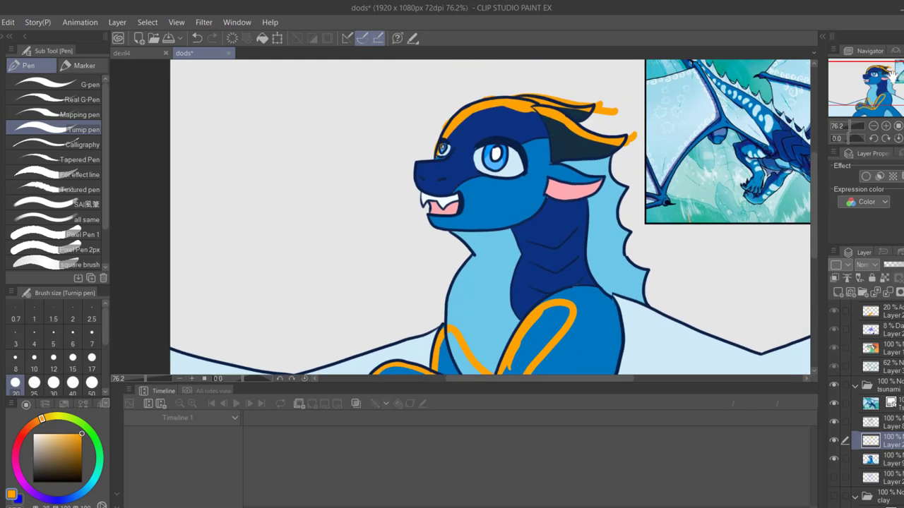
pyautogui.moveTo(459, 157)
pyautogui.mouseDown()
pyautogui.moveTo(427, 173)
pyautogui.moveTo(410, 198)
pyautogui.moveTo(463, 161)
pyautogui.moveTo(438, 154)
pyautogui.mouseUp()
# Fill in tsunami's orange highlight shapes, clear the selection, and set the layer to Add blending at 30% opacity
pyautogui.press('w')
pyautogui.click(478, 307)
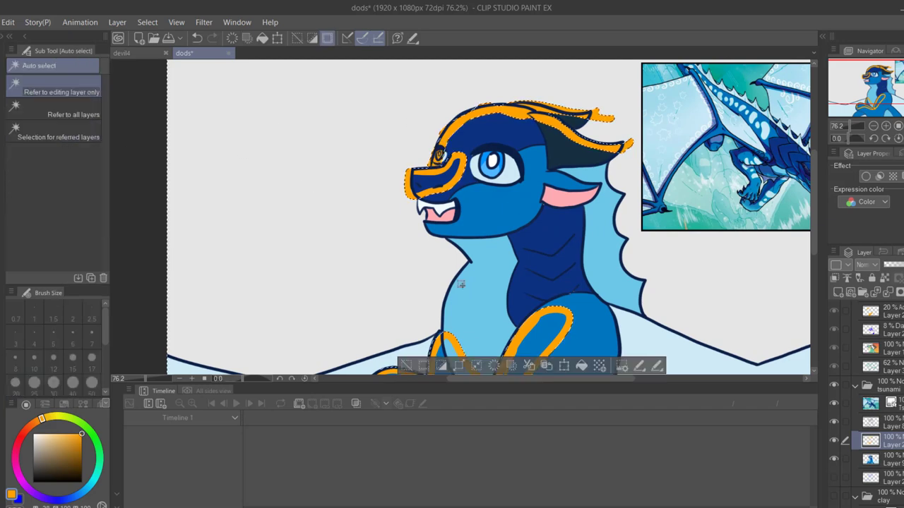
pyautogui.click(547, 366)
pyautogui.hotkey('ctrl', 'd')
pyautogui.moveTo(547, 366); pyautogui.dragTo(519, 261)
pyautogui.click(862, 264)
pyautogui.click(875, 154)
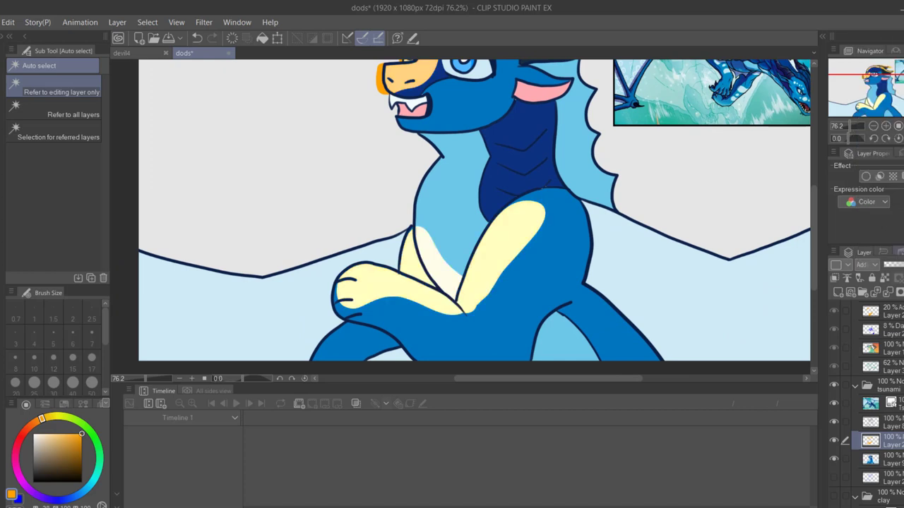
pyautogui.click(891, 264)
# Add a layer above tsunami's highlights and draw blue shadows on the low gap by the foreleg and around the hind-leg gap
pyautogui.click(838, 292)
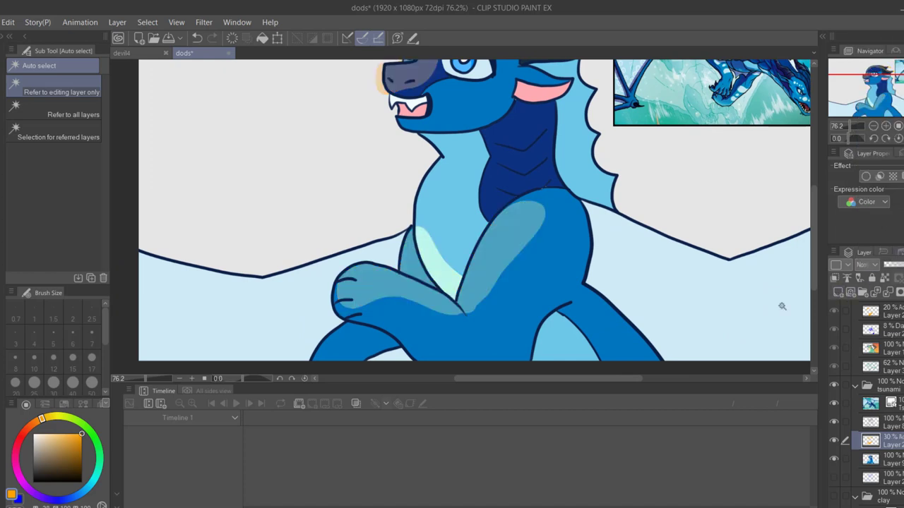
pyautogui.click(20, 500)
pyautogui.press('p')
pyautogui.moveTo(368, 359); pyautogui.dragTo(396, 355)
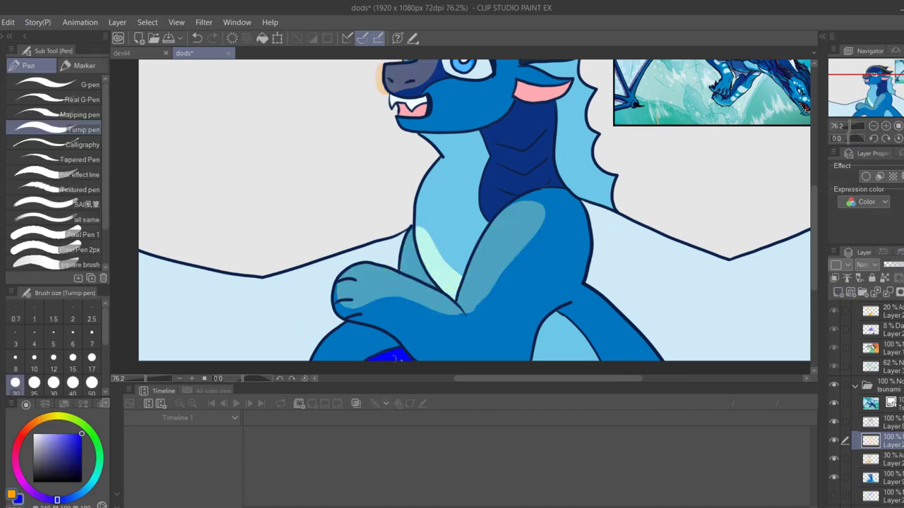
pyautogui.moveTo(531, 356)
pyautogui.mouseDown()
pyautogui.moveTo(561, 311)
pyautogui.moveTo(610, 361)
pyautogui.mouseUp()
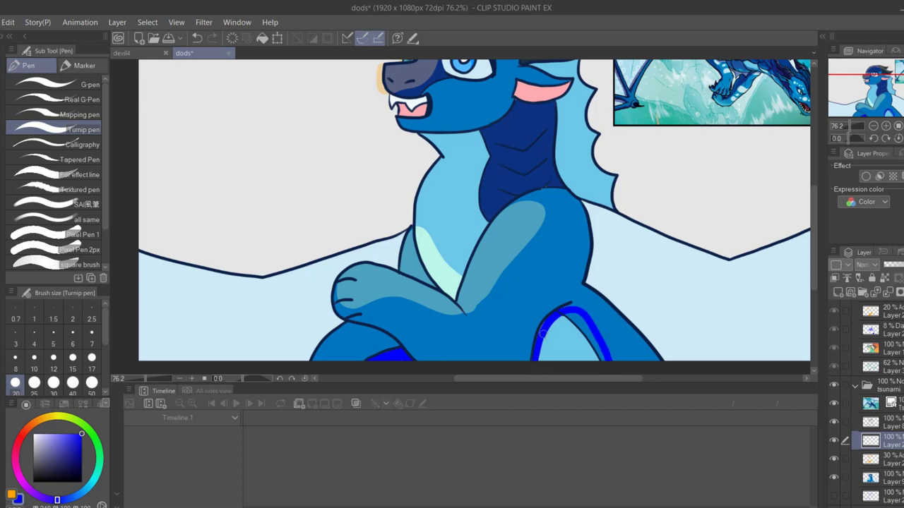
pyautogui.moveTo(542, 334); pyautogui.dragTo(511, 405)
# Draw blue shadows behind tsunami's ear, along the inner edge of the neck fin, and beneath the jaw across the neck
pyautogui.moveTo(536, 134); pyautogui.dragTo(552, 249)
pyautogui.hotkey('ctrl', 'z')
pyautogui.moveTo(499, 133); pyautogui.dragTo(522, 145)
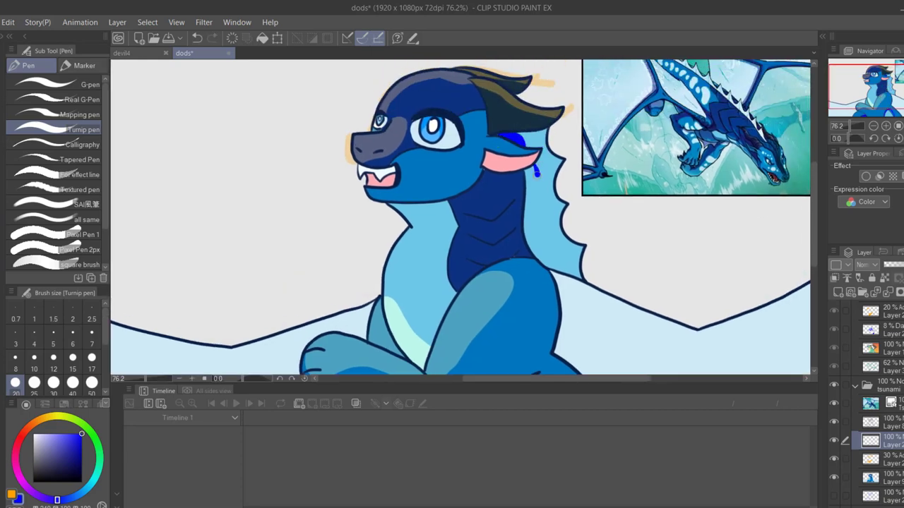
pyautogui.moveTo(538, 185)
pyautogui.mouseDown()
pyautogui.moveTo(554, 268)
pyautogui.moveTo(526, 220)
pyautogui.moveTo(526, 173)
pyautogui.mouseUp()
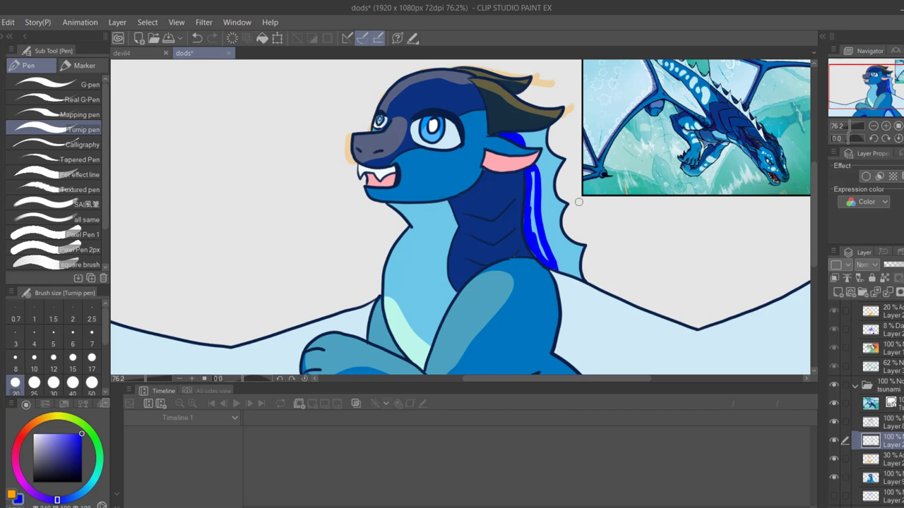
pyautogui.moveTo(387, 204)
pyautogui.mouseDown()
pyautogui.moveTo(490, 205)
pyautogui.moveTo(521, 173)
pyautogui.mouseUp()
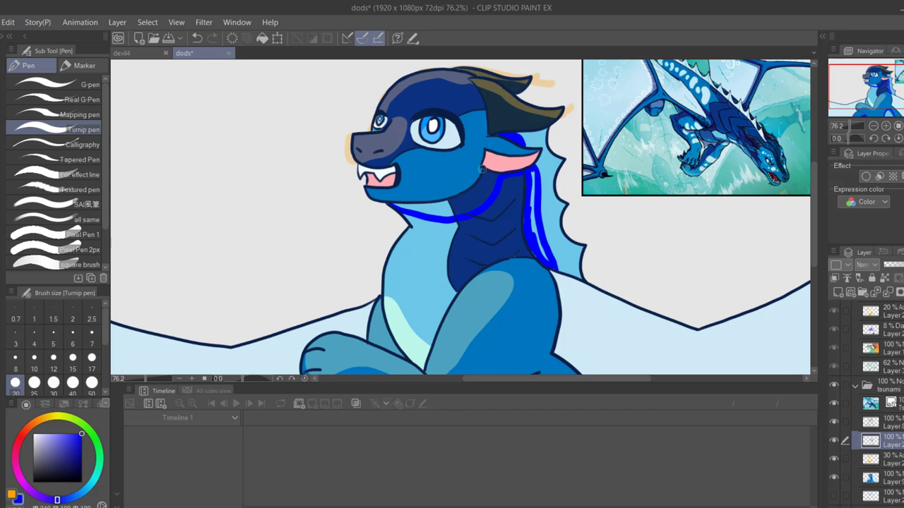
pyautogui.moveTo(395, 204)
pyautogui.mouseDown()
pyautogui.moveTo(432, 210)
pyautogui.moveTo(471, 197)
pyautogui.mouseUp()
# Outline blue shadows along tsunami's hind leg and across the lower part of both wings
pyautogui.moveTo(858, 93); pyautogui.dragTo(870, 110)
pyautogui.moveTo(475, 233); pyautogui.dragTo(558, 311)
pyautogui.moveTo(519, 274); pyautogui.dragTo(550, 309)
pyautogui.moveTo(471, 235); pyautogui.dragTo(760, 272)
pyautogui.moveTo(872, 103); pyautogui.dragTo(836, 111)
pyautogui.moveTo(257, 219); pyautogui.dragTo(437, 255)
# Fill in tsunami's outlined shadow shapes with blue and clear the selection
pyautogui.press('w')
pyautogui.click(385, 142)
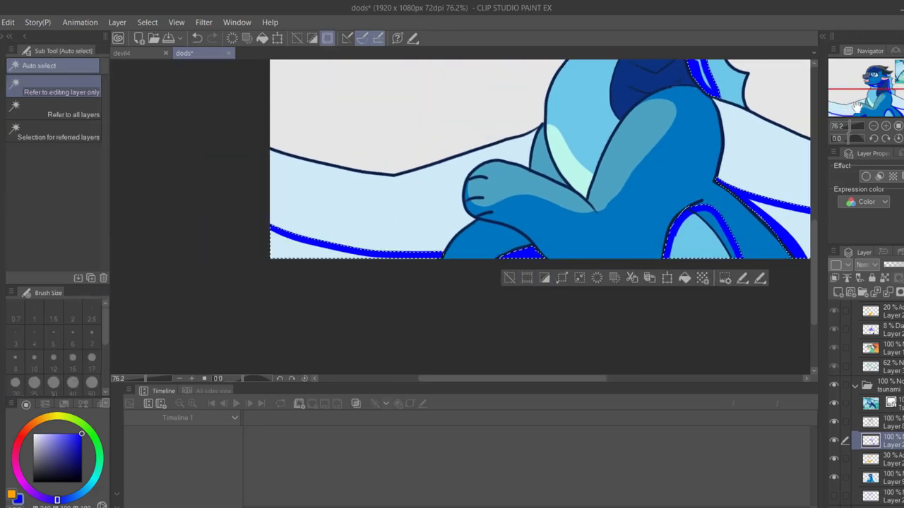
pyautogui.moveTo(867, 105); pyautogui.dragTo(864, 103)
pyautogui.hotkey('alt', 'Delete')
pyautogui.hotkey('ctrl', 'd')
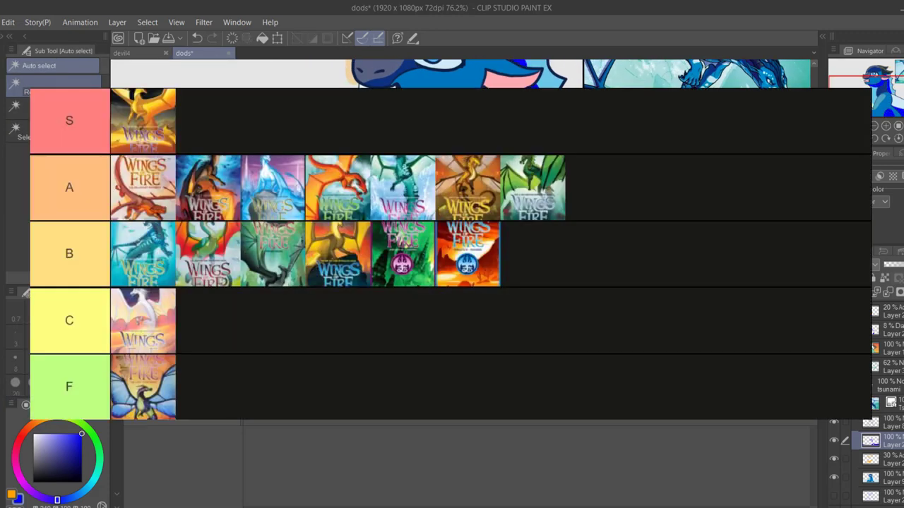
# Set tsunami's shadow layer to Darken blending at 8% opacity
pyautogui.click(867, 265)
pyautogui.click(879, 156)
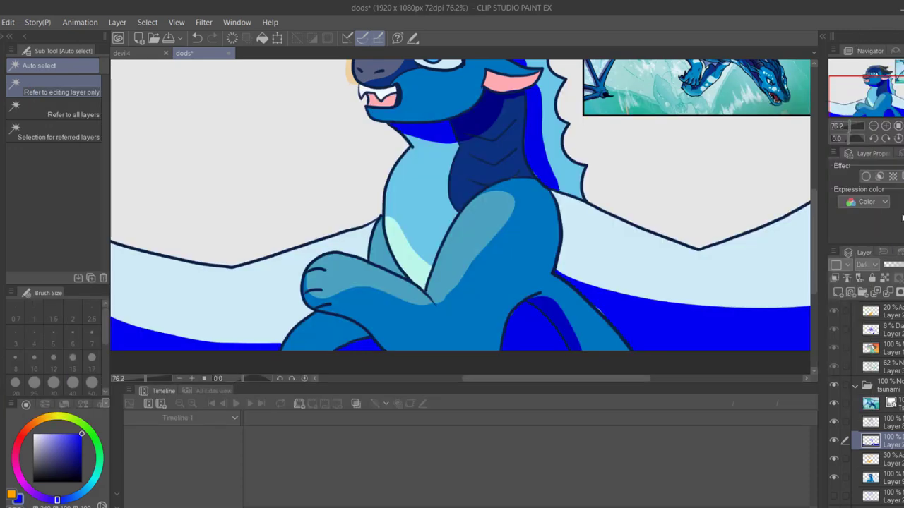
pyautogui.click(886, 265)
pyautogui.moveTo(864, 92); pyautogui.dragTo(863, 82)
pyautogui.click(847, 127)
pyautogui.moveTo(847, 128); pyautogui.dragTo(848, 127)
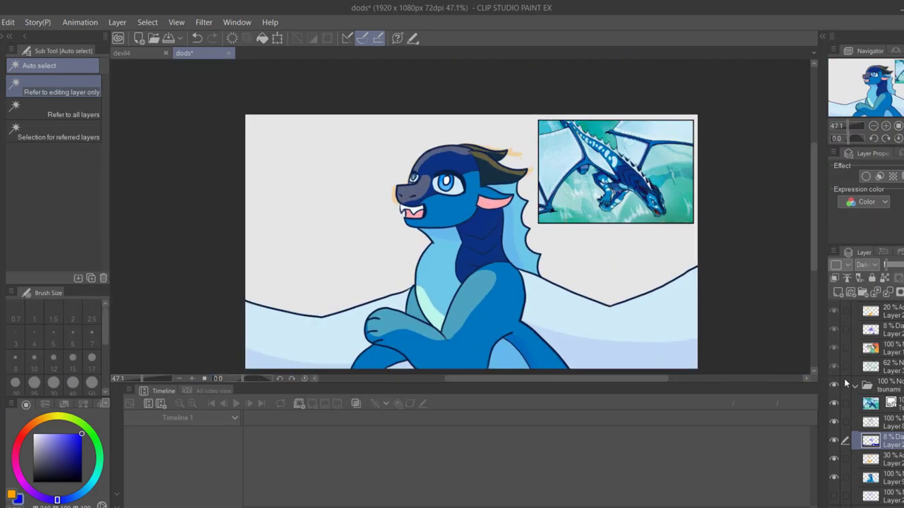
# Switch the visible artwork from the tsunami folder to the clay folder and add a layer above clay's base colours
pyautogui.click(834, 386)
pyautogui.scroll(-3, 837, 409)
pyautogui.click(834, 411)
pyautogui.click(880, 463)
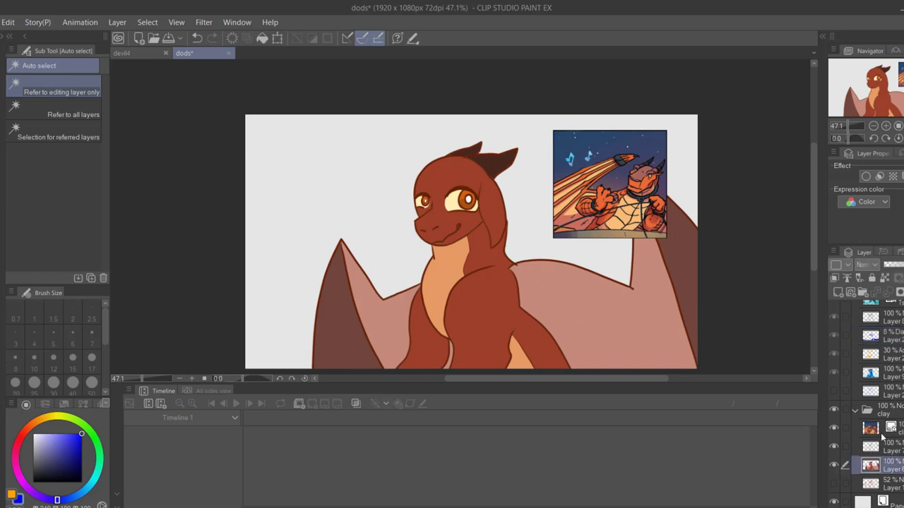
pyautogui.click(838, 291)
# On clay's line-art layer, draw face-mask and scalloped foreleg marking lines with the Darker pencil in the sampled brown line colour
pyautogui.press('p')
pyautogui.moveTo(845, 129); pyautogui.dragTo(849, 124)
pyautogui.click(882, 451)
pyautogui.press('i')
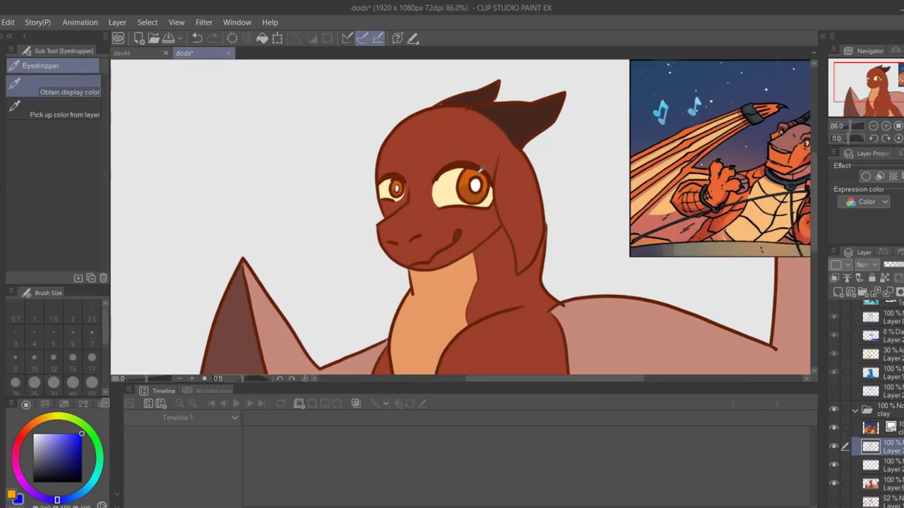
pyautogui.click(479, 169)
pyautogui.press('p')
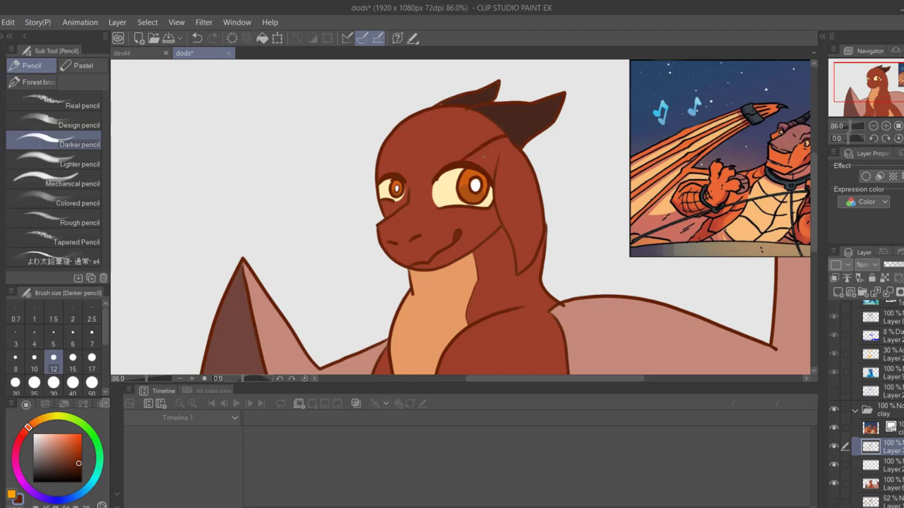
pyautogui.moveTo(882, 70)
pyautogui.mouseDown()
pyautogui.moveTo(901, 76)
pyautogui.moveTo(886, 95)
pyautogui.mouseUp()
pyautogui.moveTo(437, 214); pyautogui.dragTo(445, 269)
pyautogui.moveTo(442, 310); pyautogui.dragTo(415, 319)
pyautogui.moveTo(444, 325); pyautogui.dragTo(404, 356)
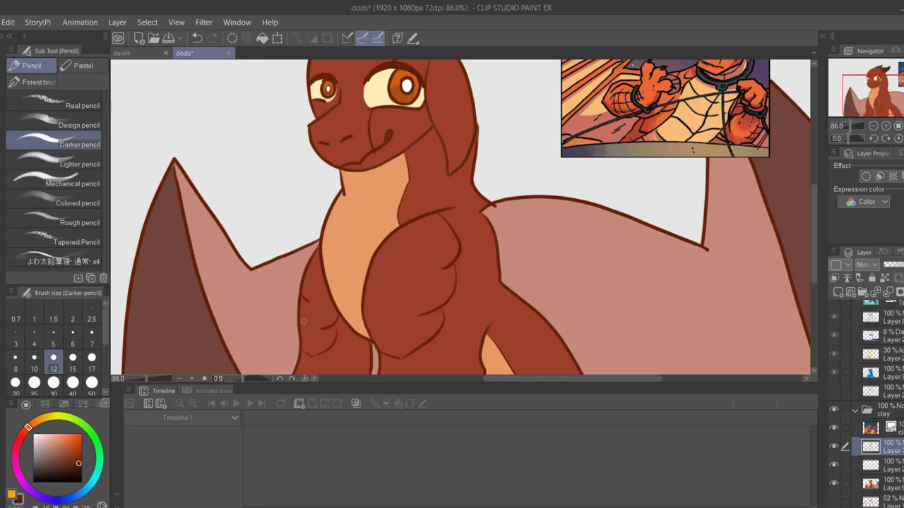
# Select clay's face mask and both foreleg markings and fill them with a darker brown on the base colour layer
pyautogui.press('w')
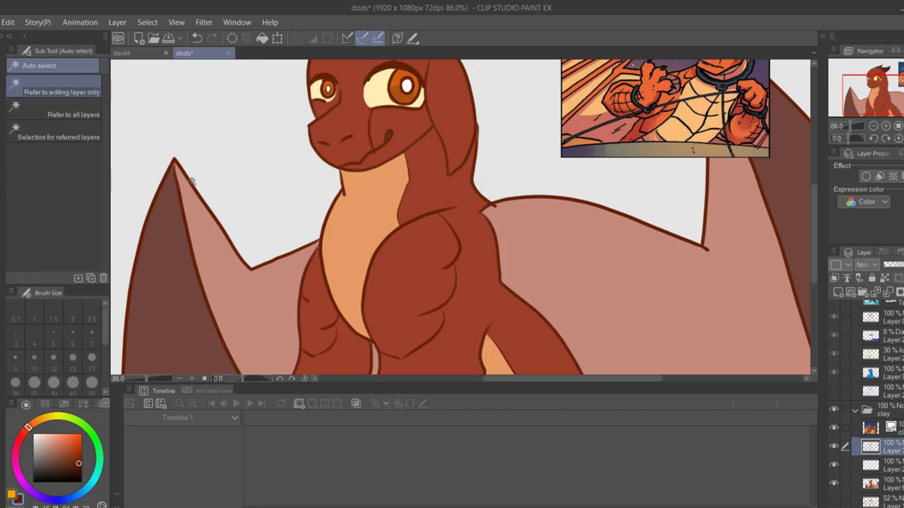
pyautogui.press('p')
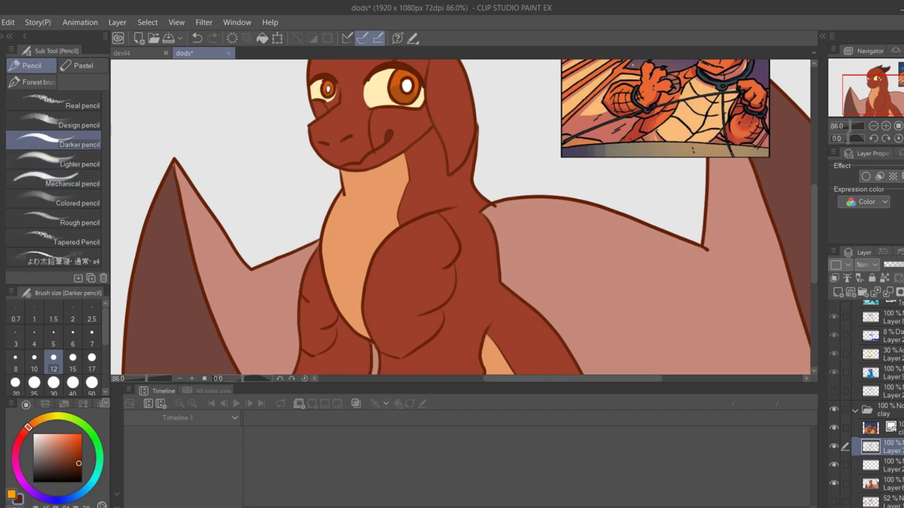
pyautogui.press('w')
pyautogui.click(350, 120)
pyautogui.keyDown('shift'); pyautogui.click(321, 304); pyautogui.keyUp('shift')
pyautogui.keyDown('shift'); pyautogui.click(410, 283); pyautogui.keyUp('shift')
pyautogui.moveTo(845, 127); pyautogui.dragTo(849, 127)
pyautogui.click(882, 484)
pyautogui.press('i')
pyautogui.click(424, 268)
pyautogui.click(67, 463)
pyautogui.click(445, 350)
pyautogui.click(271, 350)
# Repaint the whites of clay's eyes with the Turnip pen in the sampled cream colour
pyautogui.click(428, 127)
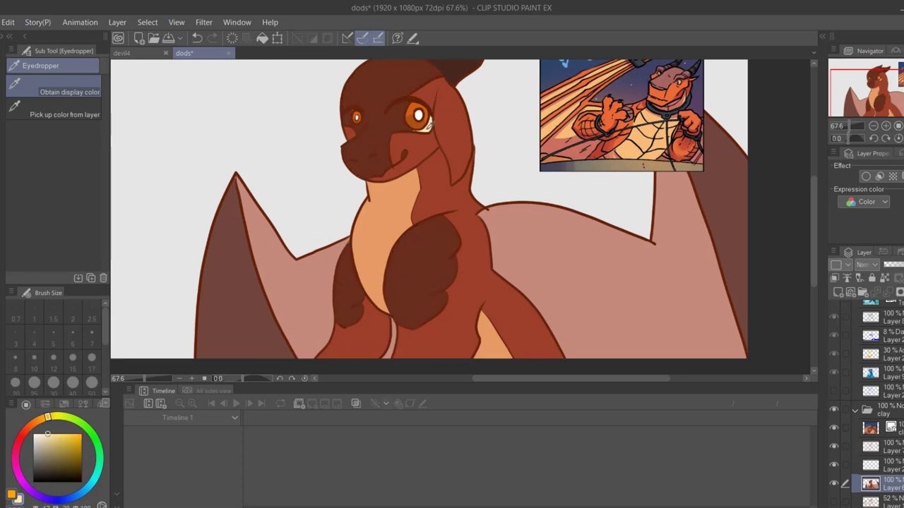
pyautogui.click(879, 77)
pyautogui.moveTo(849, 126); pyautogui.dragTo(852, 126)
pyautogui.press('p')
pyautogui.moveTo(325, 269)
pyautogui.mouseDown()
pyautogui.moveTo(314, 273)
pyautogui.moveTo(321, 282)
pyautogui.moveTo(350, 280)
pyautogui.moveTo(333, 285)
pyautogui.mouseUp()
pyautogui.hotkey('ctrl', 'z')
pyautogui.moveTo(410, 255)
pyautogui.mouseDown()
pyautogui.moveTo(412, 295)
pyautogui.moveTo(454, 299)
pyautogui.moveTo(436, 252)
pyautogui.mouseUp()
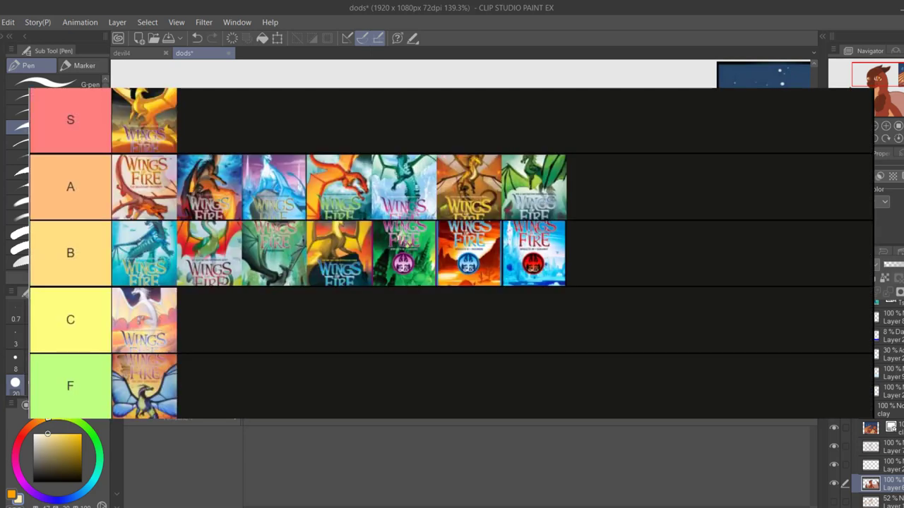
# On the layer above clay's base colours, outline blue shadows around the hind-leg gap and along the back of the leg
pyautogui.click(60, 498)
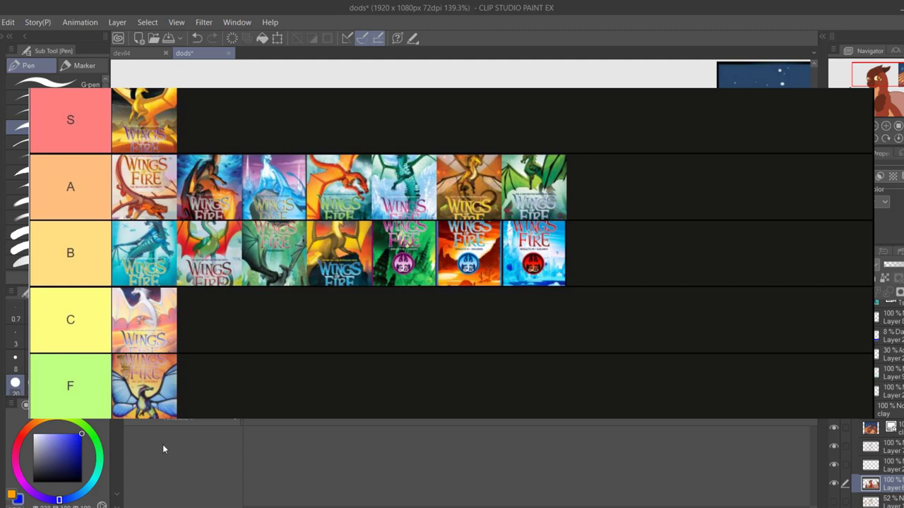
pyautogui.click(884, 463)
pyautogui.moveTo(885, 77); pyautogui.dragTo(889, 108)
pyautogui.moveTo(597, 345)
pyautogui.mouseDown()
pyautogui.moveTo(531, 239)
pyautogui.moveTo(520, 292)
pyautogui.mouseUp()
pyautogui.hotkey('ctrl', 'z')
pyautogui.moveTo(596, 344)
pyautogui.mouseDown()
pyautogui.moveTo(526, 252)
pyautogui.moveTo(516, 336)
pyautogui.mouseUp()
pyautogui.moveTo(551, 129); pyautogui.dragTo(767, 381)
pyautogui.hotkey('ctrl', 'z')
pyautogui.moveTo(552, 163)
pyautogui.mouseDown()
pyautogui.moveTo(773, 347)
pyautogui.moveTo(687, 304)
pyautogui.moveTo(707, 346)
pyautogui.mouseUp()
# Outline a blue shadow curving across the lower part of clay's large wing membrane, down to the canvas edge
pyautogui.moveTo(852, 126); pyautogui.dragTo(849, 125)
pyautogui.click(894, 101)
pyautogui.moveTo(497, 257)
pyautogui.mouseDown()
pyautogui.moveTo(625, 221)
pyautogui.moveTo(651, 285)
pyautogui.mouseUp()
pyautogui.hotkey('ctrl', 'z')
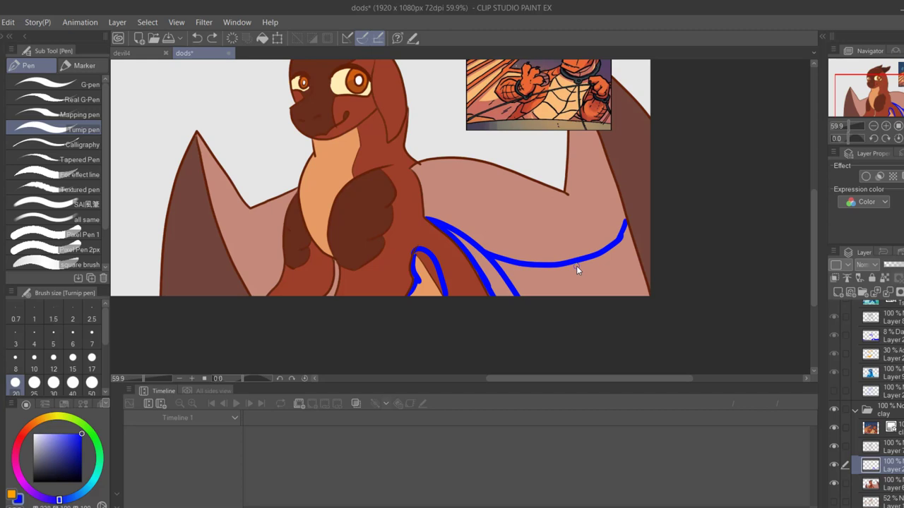
pyautogui.moveTo(625, 224); pyautogui.dragTo(641, 270)
pyautogui.hotkey('ctrl', 'z')
pyautogui.moveTo(634, 260); pyautogui.dragTo(647, 293)
# Outline blue shadows on the lower part of clay's smaller wing section and beneath the jaw and ear across the neck
pyautogui.moveTo(866, 113); pyautogui.dragTo(851, 128)
pyautogui.moveTo(870, 96); pyautogui.dragTo(867, 101)
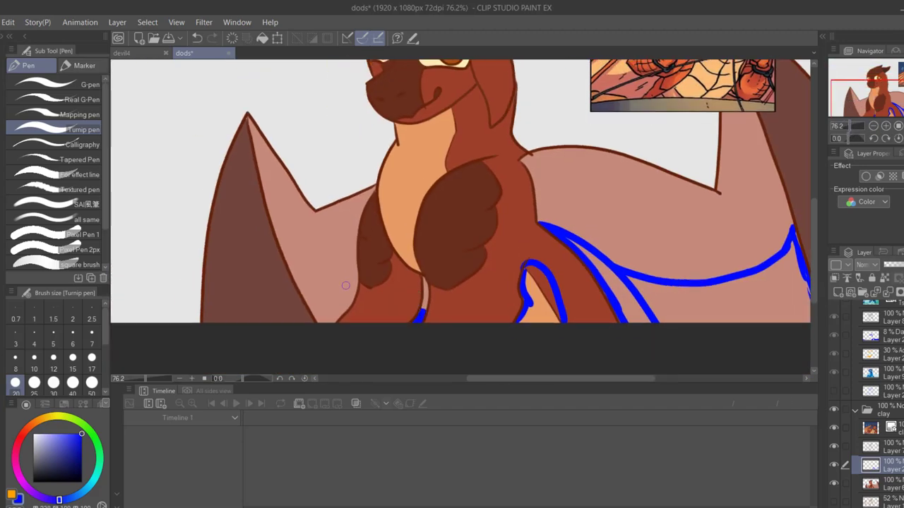
pyautogui.moveTo(355, 295)
pyautogui.mouseDown()
pyautogui.moveTo(304, 292)
pyautogui.moveTo(318, 317)
pyautogui.mouseUp()
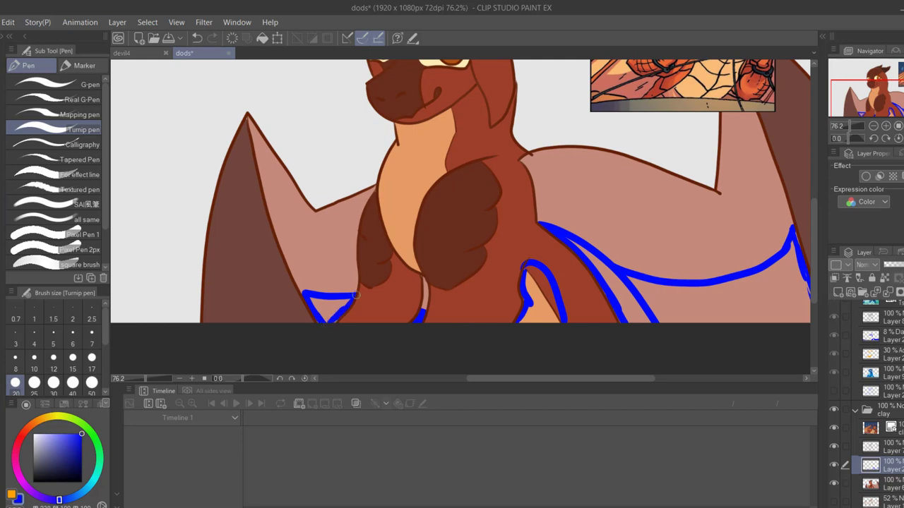
pyautogui.moveTo(433, 250)
pyautogui.mouseDown()
pyautogui.moveTo(461, 284)
pyautogui.moveTo(458, 323)
pyautogui.mouseUp()
pyautogui.moveTo(437, 198)
pyautogui.mouseDown()
pyautogui.moveTo(547, 183)
pyautogui.moveTo(533, 188)
pyautogui.mouseUp()
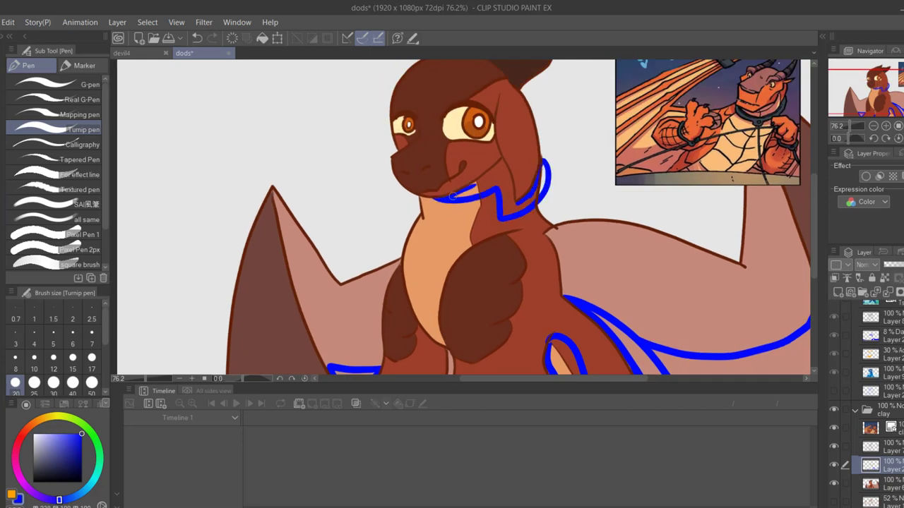
pyautogui.moveTo(458, 192); pyautogui.dragTo(497, 167)
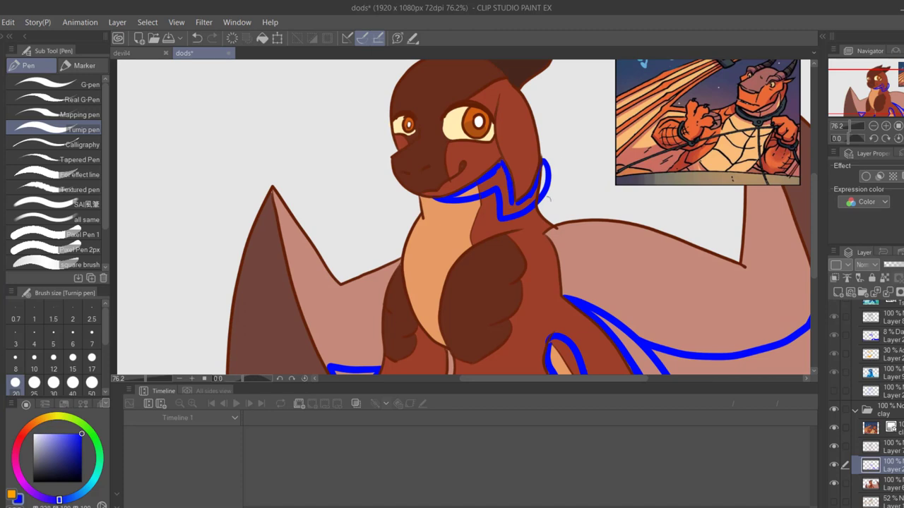
# Fill in clay's outlined shadow shapes with blue and clear the selection
pyautogui.press('w')
pyautogui.click(480, 336)
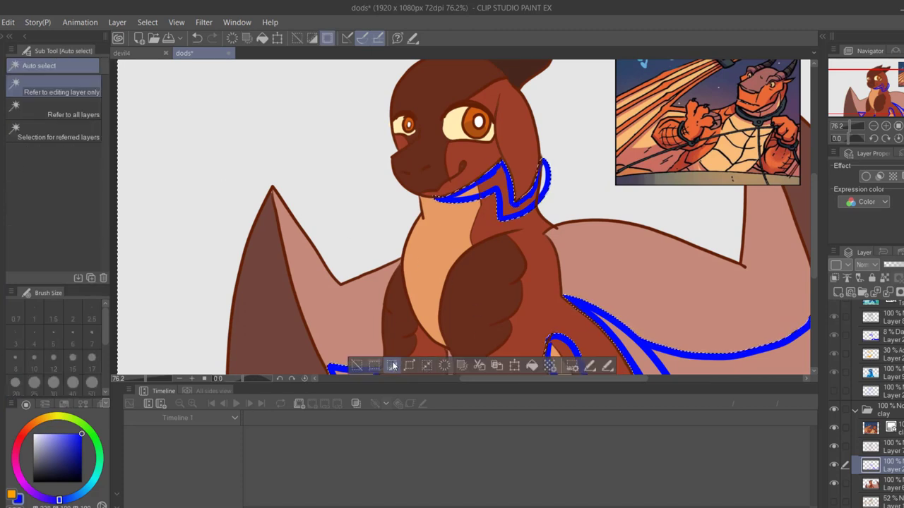
pyautogui.click(391, 365)
pyautogui.click(635, 365)
pyautogui.hotkey('ctrl', 'd')
# Set clay's shadow layer to Darken blending at 8% opacity
pyautogui.moveTo(670, 206); pyautogui.dragTo(680, 181)
pyautogui.press('p')
pyautogui.click(866, 265)
pyautogui.click(873, 24)
pyautogui.click(886, 265)
pyautogui.moveTo(855, 101)
pyautogui.mouseDown()
pyautogui.moveTo(862, 73)
pyautogui.moveTo(870, 102)
pyautogui.moveTo(862, 95)
pyautogui.mouseUp()
# Add a layer above clay's shadows and outline orange highlights on the snout, forehead and both horns
pyautogui.click(838, 292)
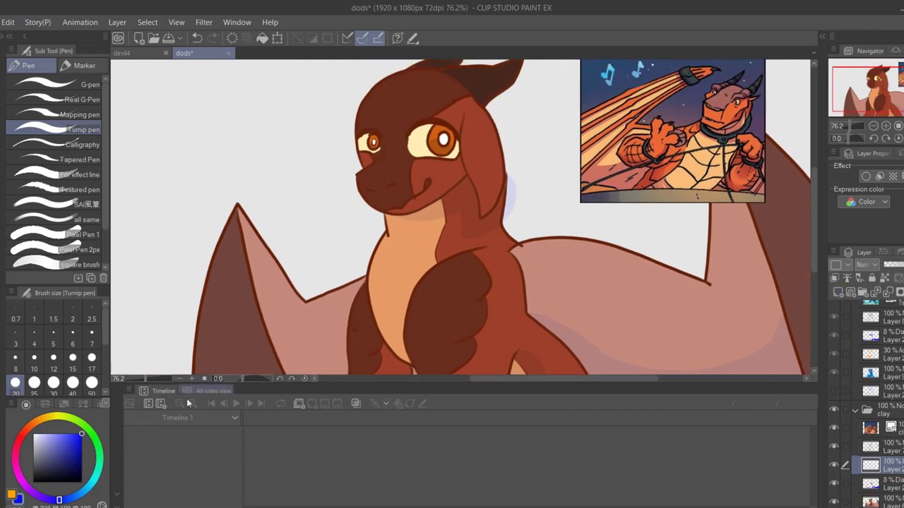
pyautogui.click(12, 495)
pyautogui.moveTo(359, 176); pyautogui.dragTo(380, 208)
pyautogui.moveTo(367, 164)
pyautogui.mouseDown()
pyautogui.moveTo(365, 98)
pyautogui.moveTo(398, 80)
pyautogui.mouseUp()
pyautogui.moveTo(885, 95); pyautogui.dragTo(886, 91)
pyautogui.moveTo(408, 97); pyautogui.dragTo(459, 75)
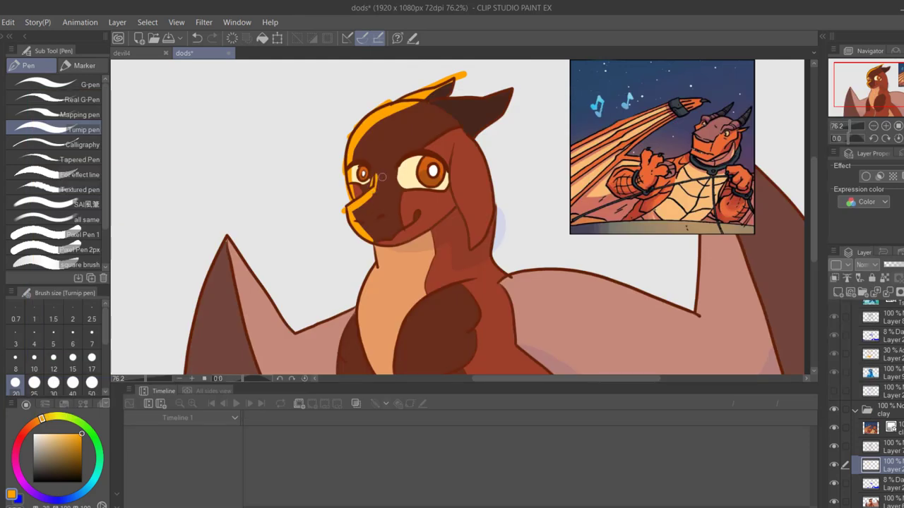
pyautogui.hotkey('ctrl', 'z')
pyautogui.moveTo(441, 103); pyautogui.dragTo(507, 89)
# Outline orange highlights on clay's upper forelegs and the edge of the chest
pyautogui.moveTo(563, 280)
pyautogui.mouseDown()
pyautogui.moveTo(580, 135)
pyautogui.moveTo(591, 158)
pyautogui.mouseUp()
pyautogui.moveTo(438, 280)
pyautogui.mouseDown()
pyautogui.moveTo(426, 241)
pyautogui.moveTo(454, 182)
pyautogui.moveTo(466, 233)
pyautogui.moveTo(443, 278)
pyautogui.mouseUp()
pyautogui.moveTo(361, 252)
pyautogui.mouseDown()
pyautogui.moveTo(380, 241)
pyautogui.moveTo(366, 243)
pyautogui.mouseUp()
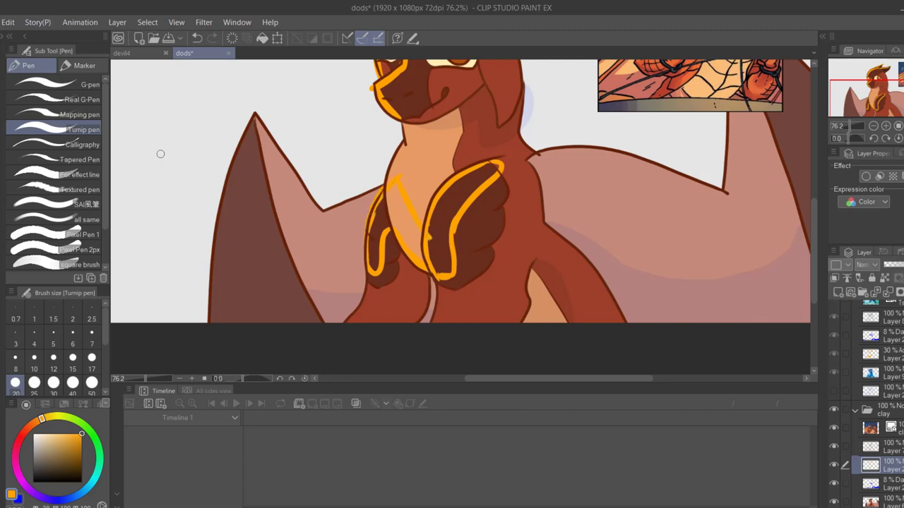
pyautogui.moveTo(368, 186)
pyautogui.mouseDown()
pyautogui.moveTo(359, 224)
pyautogui.moveTo(390, 185)
pyautogui.mouseUp()
# Fill in clay's foreleg and chest highlight shapes with orange and clear the selection
pyautogui.click(4, 163)
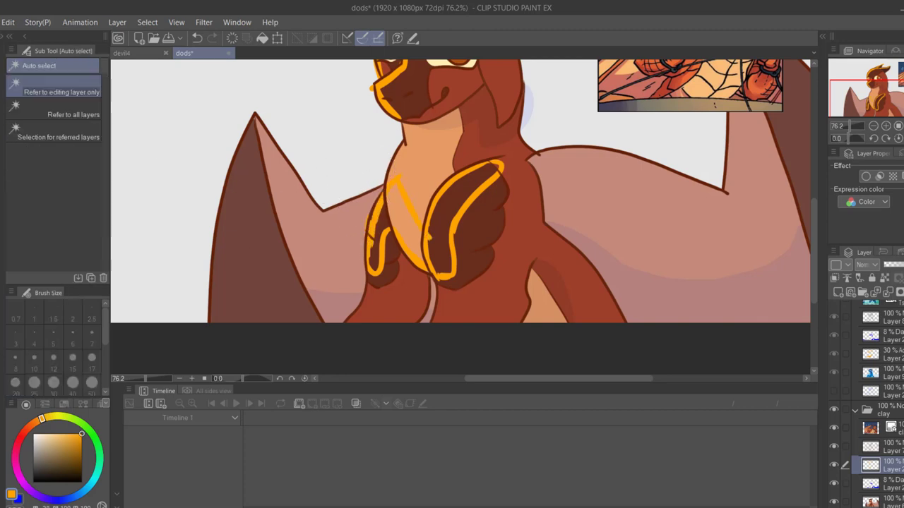
pyautogui.click(359, 247)
pyautogui.click(375, 343)
pyautogui.click(500, 300)
pyautogui.click(323, 300)
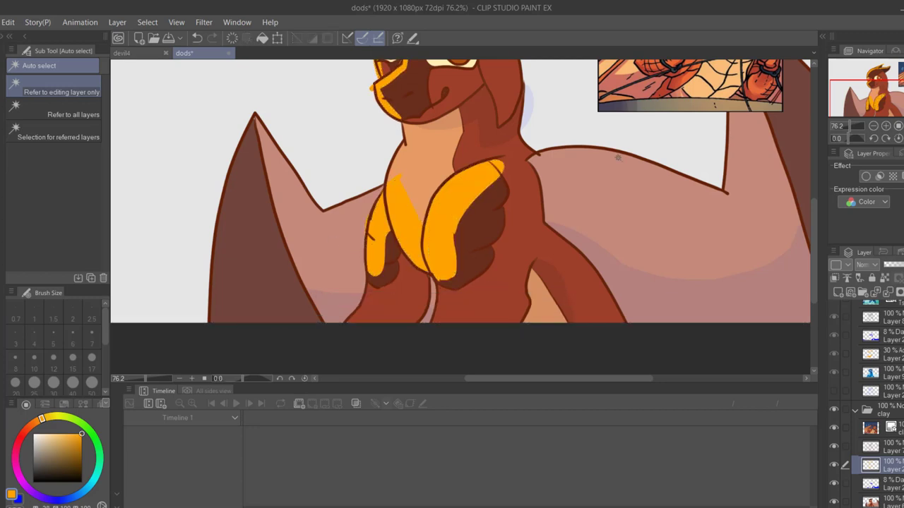
# Thicken the orange highlights on clay's face and forehead, and paint a solid one down the ear
pyautogui.moveTo(835, 94); pyautogui.dragTo(834, 76)
pyautogui.click(3, 200)
pyautogui.moveTo(376, 156); pyautogui.dragTo(373, 200)
pyautogui.moveTo(410, 127); pyautogui.dragTo(381, 163)
pyautogui.moveTo(478, 156); pyautogui.dragTo(486, 210)
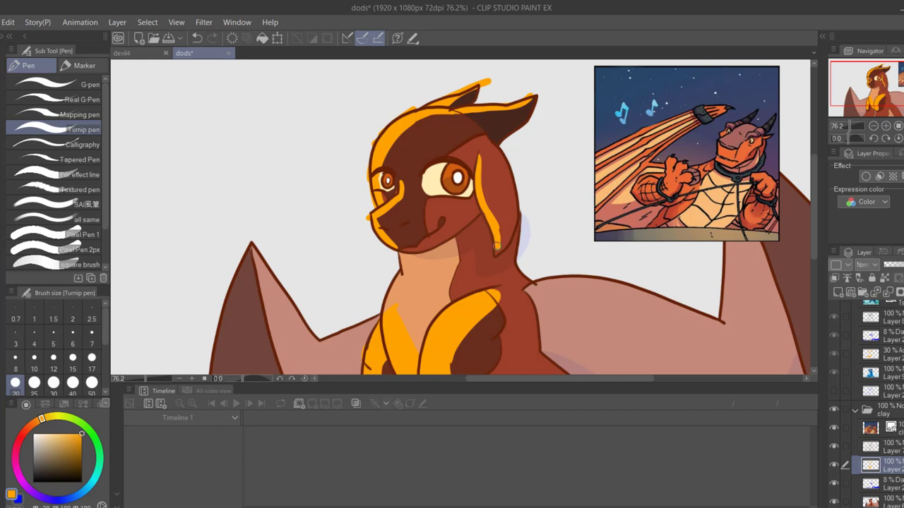
pyautogui.moveTo(495, 241); pyautogui.dragTo(486, 186)
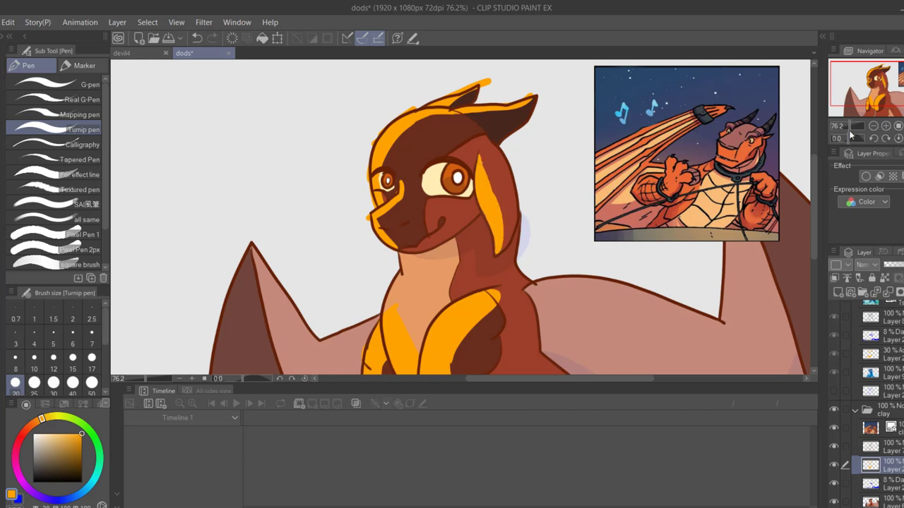
# Set clay's highlight layer to Add blending at 20% opacity
pyautogui.moveTo(848, 128); pyautogui.dragTo(847, 129)
pyautogui.moveTo(848, 85); pyautogui.dragTo(847, 94)
pyautogui.click(862, 264)
pyautogui.click(881, 132)
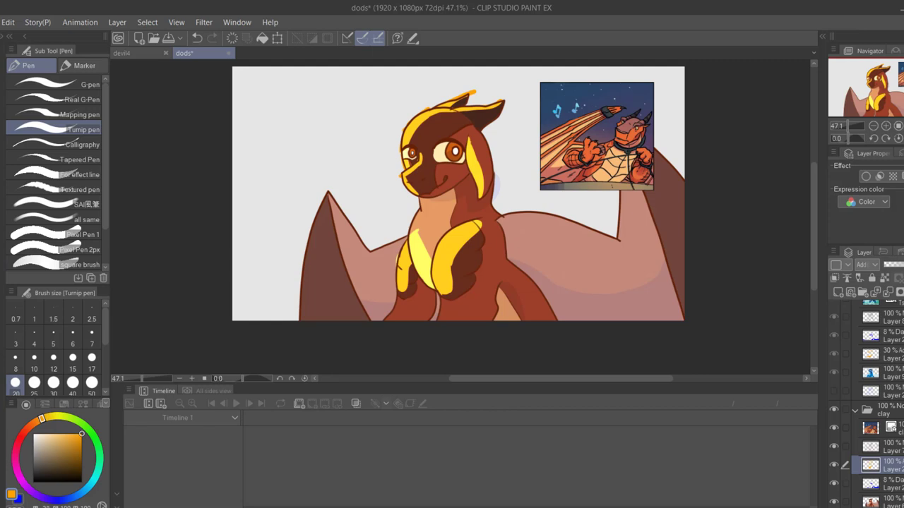
pyautogui.click(891, 265)
# Set tsunami's highlight layer to 20% opacity, showing the tsunami folder only while adjusting it
pyautogui.click(886, 351)
pyautogui.scroll(2, 902, 339)
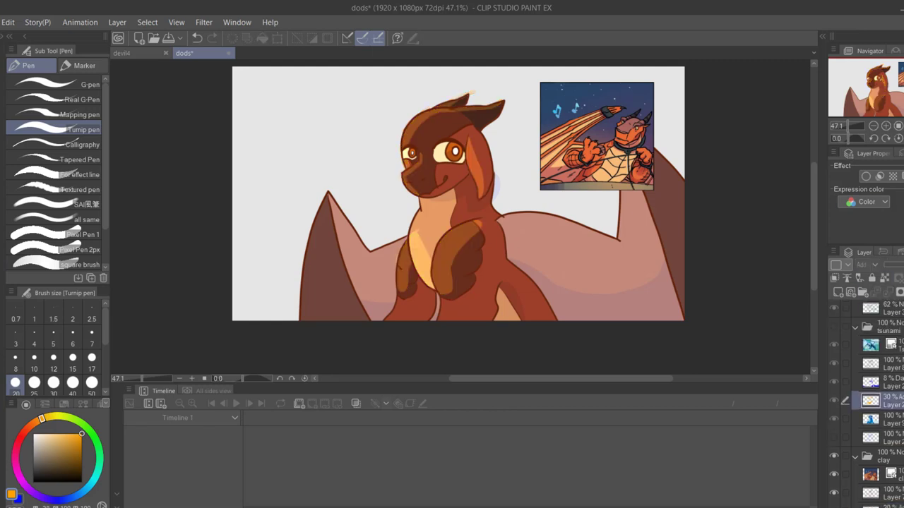
pyautogui.click(833, 327)
pyautogui.click(891, 265)
pyautogui.click(833, 327)
# Select clay's line-art layer and save the document
pyautogui.scroll(-2, 886, 408)
pyautogui.click(889, 414)
pyautogui.hotkey('ctrl', 's')
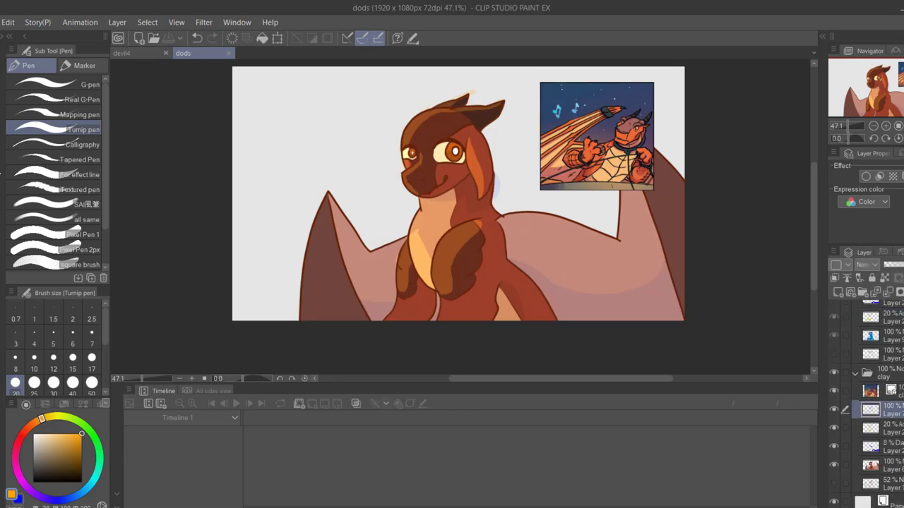
# Clear the stray shading outside clay's line art on the highlight and shadow layers, and deselect
pyautogui.press('w')
pyautogui.click(521, 194)
pyautogui.click(886, 430)
pyautogui.press('Delete')
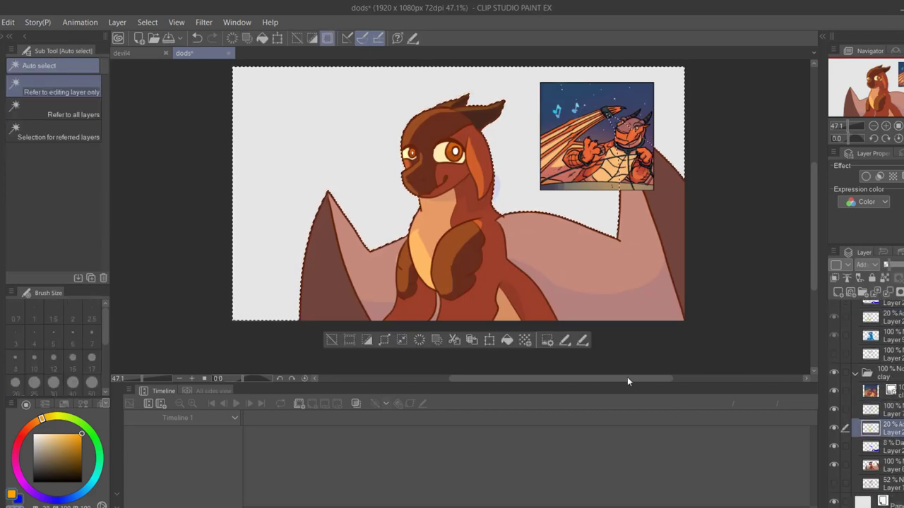
pyautogui.hotkey('alt', '[')
pyautogui.click(331, 340)
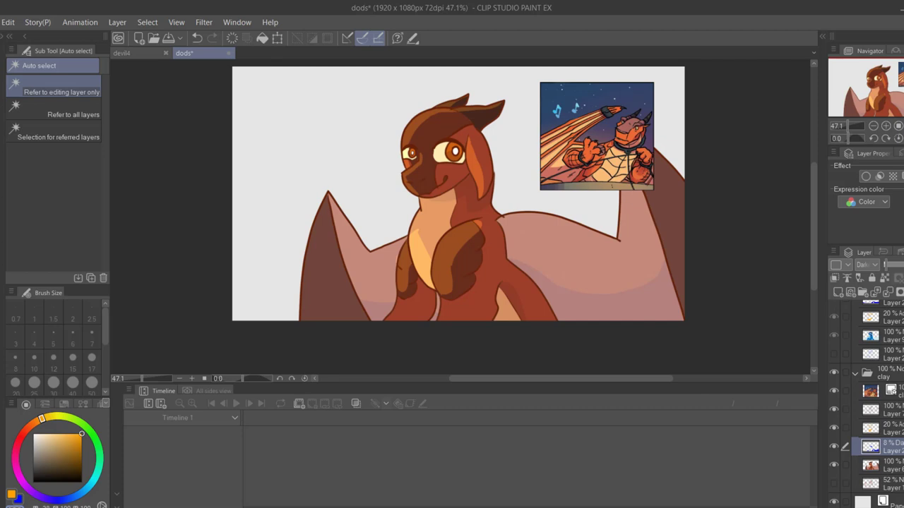
# Show tsunami instead of clay, clear the stray shading outside its line art on the shadow and highlight layers, and deselect
pyautogui.scroll(4, 876, 406)
pyautogui.click(833, 449)
pyautogui.click(834, 321)
pyautogui.click(883, 356)
pyautogui.click(581, 215)
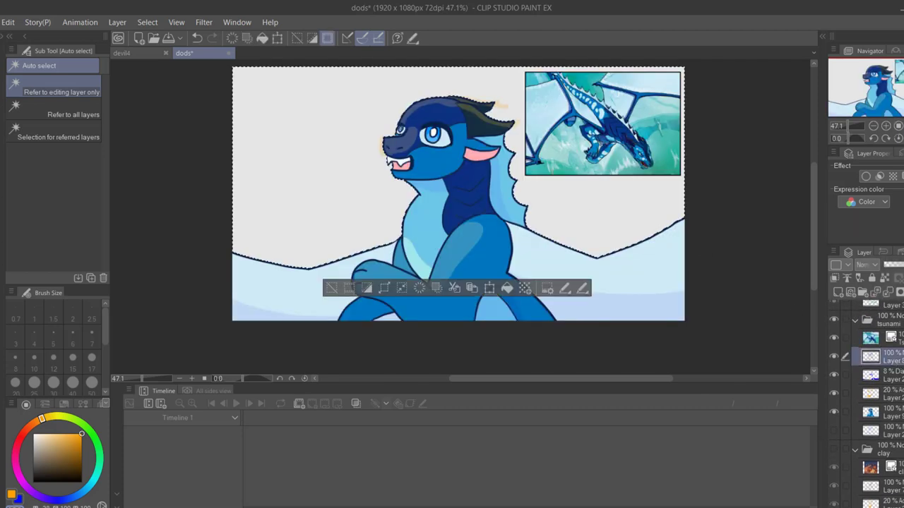
pyautogui.hotkey('alt', '[')
pyautogui.hotkey('alt', '[')
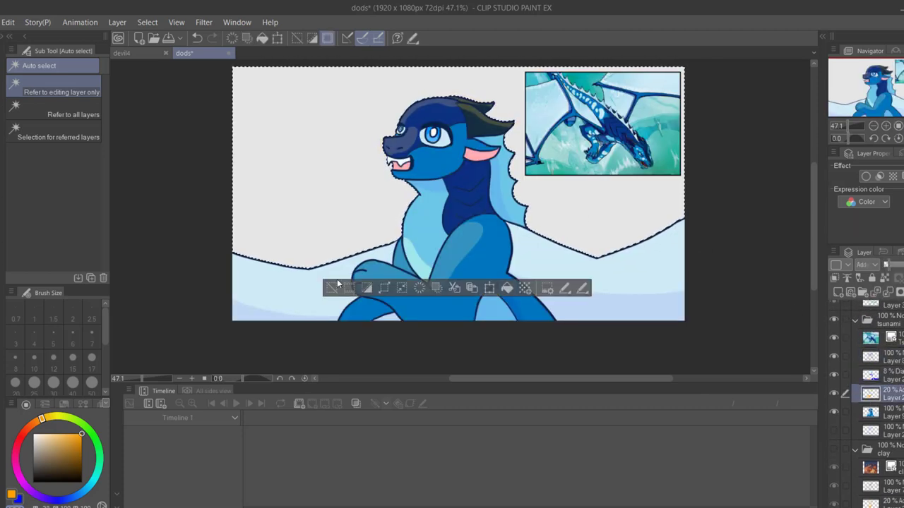
pyautogui.click(333, 286)
# Show glory instead of tsunami, clear the stray shading outside its line art on the highlight and shadow layers, and deselect
pyautogui.scroll(4, 865, 396)
pyautogui.click(834, 464)
pyautogui.click(834, 335)
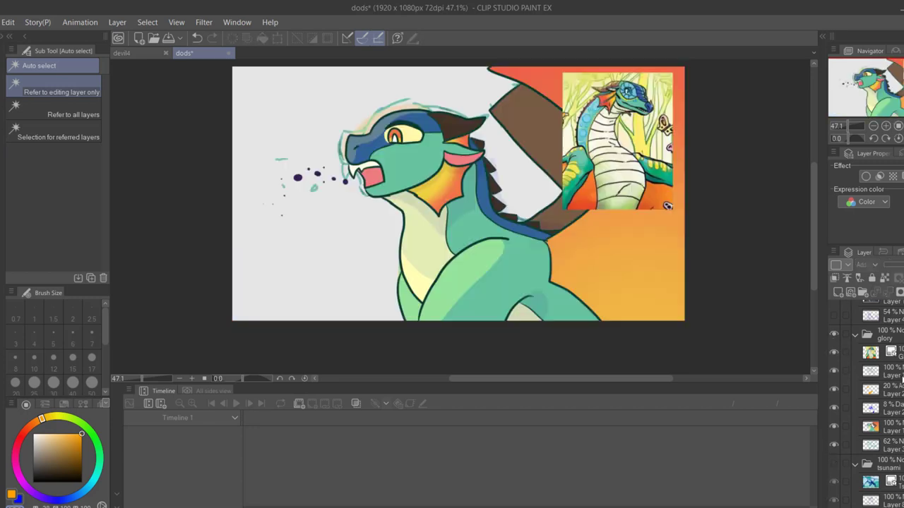
pyautogui.click(353, 284)
pyautogui.hotkey('alt', '[')
pyautogui.hotkey('alt', '[')
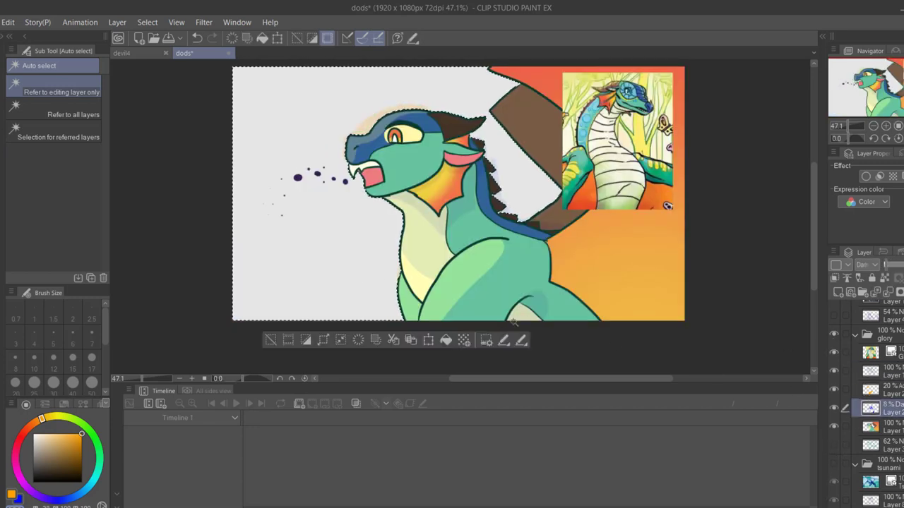
pyautogui.hotkey('alt', ']')
pyautogui.hotkey('ctrl', 'd')
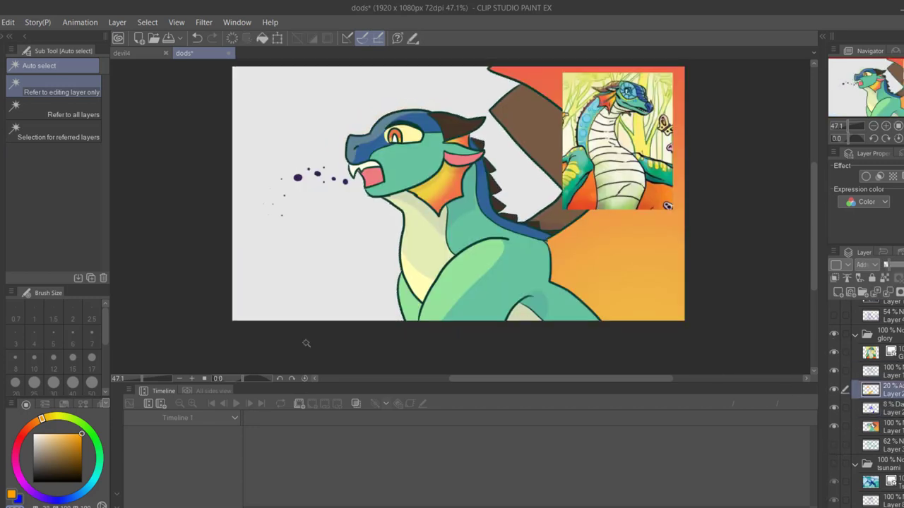
# Show starflight instead of glory, clear the stray shading outside its line art on the shadow and highlight layers, and deselect
pyautogui.scroll(7, 847, 410)
pyautogui.click(834, 457)
pyautogui.click(834, 327)
pyautogui.click(882, 365)
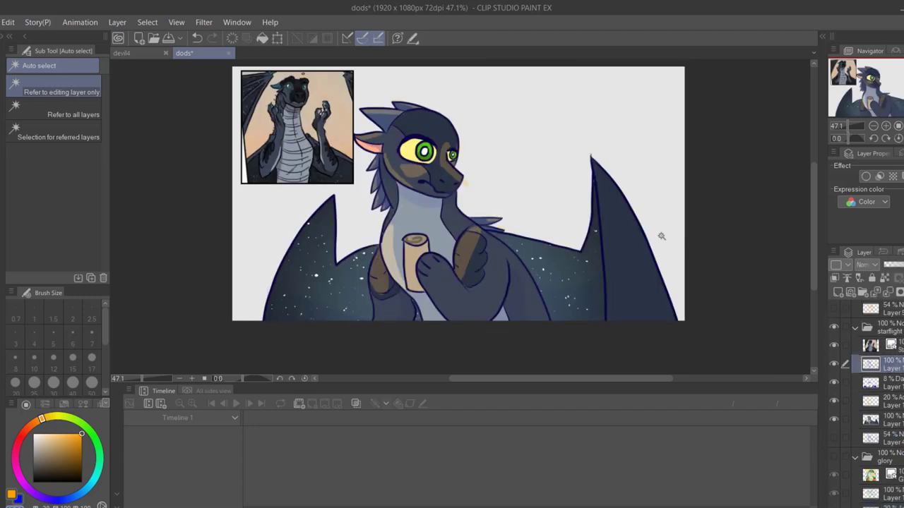
pyautogui.click(571, 199)
pyautogui.hotkey('alt', '[')
pyautogui.hotkey('alt', '[')
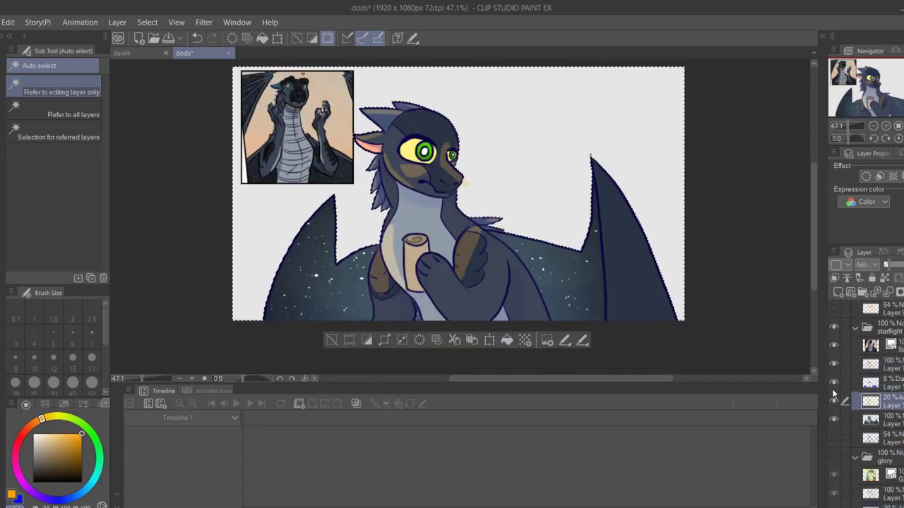
pyautogui.hotkey('ctrl', 'd')
# Show sunny instead of starflight, clear any stray shading outside its line art on the shadow and highlight layers, and deselect
pyautogui.scroll(6, 848, 398)
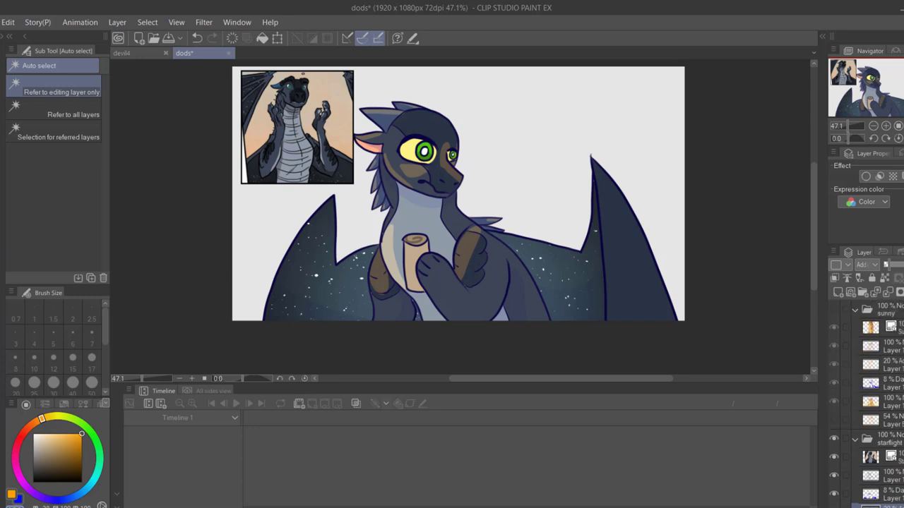
pyautogui.click(834, 439)
pyautogui.click(834, 309)
pyautogui.click(883, 346)
pyautogui.click(577, 186)
pyautogui.click(875, 383)
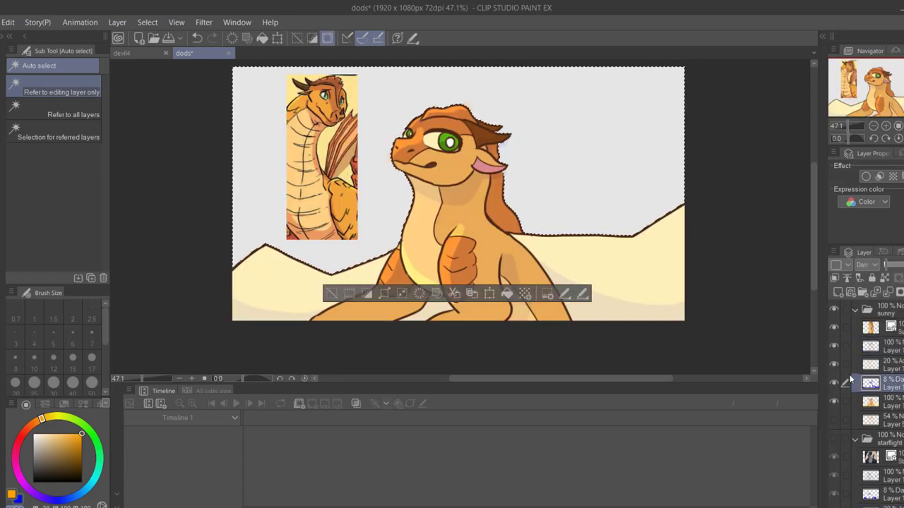
pyautogui.click(876, 401)
pyautogui.click(876, 365)
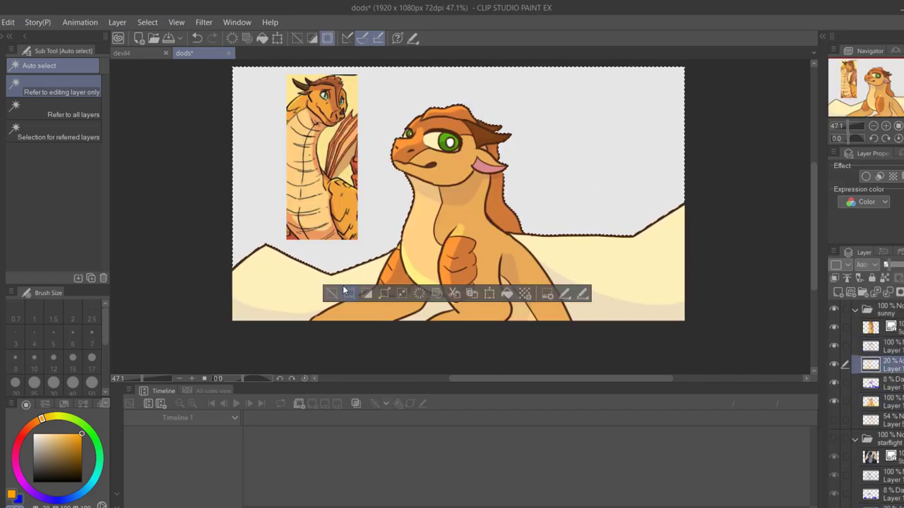
pyautogui.click(334, 293)
# Add a layer above sunny's highlights and select the area inside the dragon's outline for painting on it
pyautogui.click(838, 293)
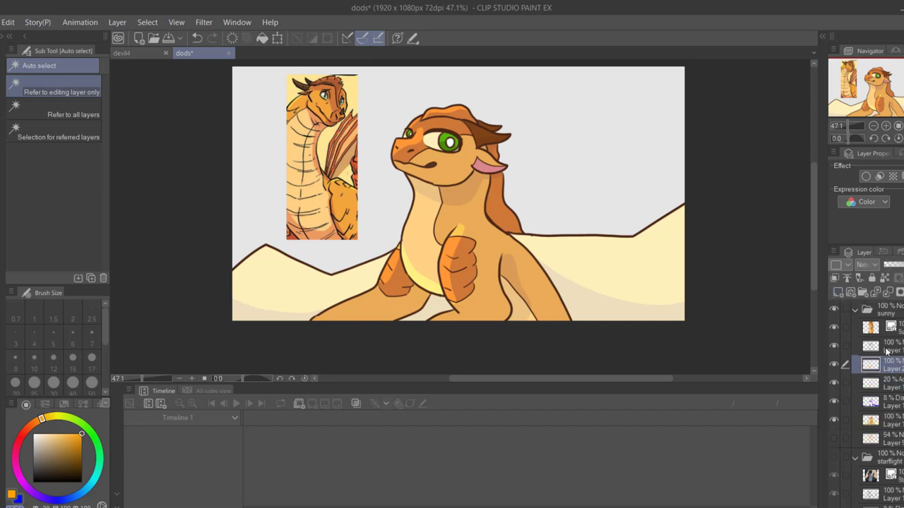
pyautogui.click(888, 348)
pyautogui.click(649, 203)
pyautogui.click(895, 361)
pyautogui.click(368, 293)
# Paint soft orange light over sunny's head, body and nearby wings with the Soft airbrush at size 300
pyautogui.click(12, 495)
pyautogui.press('b')
pyautogui.click(53, 242)
pyautogui.moveTo(475, 106)
pyautogui.mouseDown()
pyautogui.moveTo(401, 152)
pyautogui.moveTo(416, 152)
pyautogui.mouseUp()
pyautogui.click(61, 113)
pyautogui.hotkey('ctrl', 'z')
pyautogui.moveTo(403, 221); pyautogui.dragTo(378, 255)
pyautogui.hotkey('ctrl', 'z')
pyautogui.moveTo(104, 334); pyautogui.dragTo(101, 359)
pyautogui.click(92, 368)
pyautogui.moveTo(384, 238)
pyautogui.mouseDown()
pyautogui.moveTo(389, 264)
pyautogui.moveTo(459, 268)
pyautogui.moveTo(512, 244)
pyautogui.mouseUp()
pyautogui.hotkey('ctrl', 'z')
pyautogui.hotkey('ctrl', 'z')
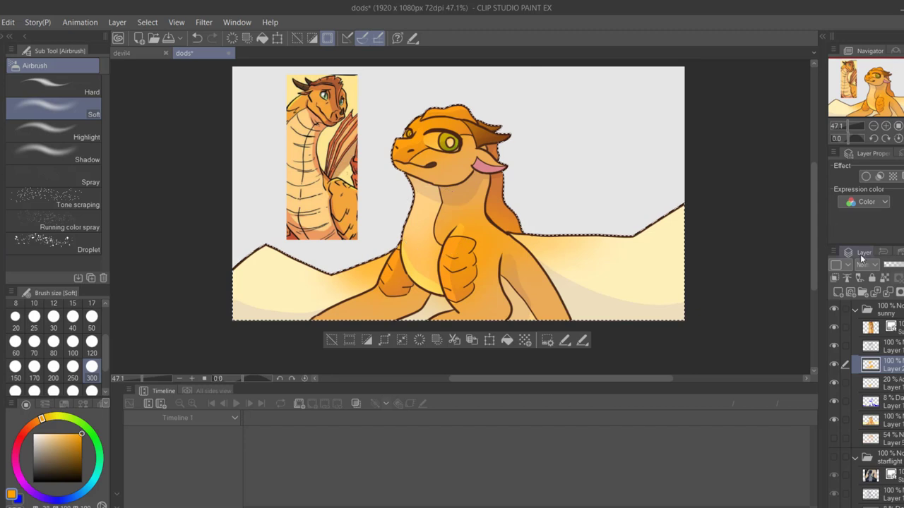
# Set sunny's airbrushed orange layer to Add blending at 20% opacity
pyautogui.click(867, 264)
pyautogui.click(876, 120)
pyautogui.click(893, 265)
pyautogui.click(889, 264)
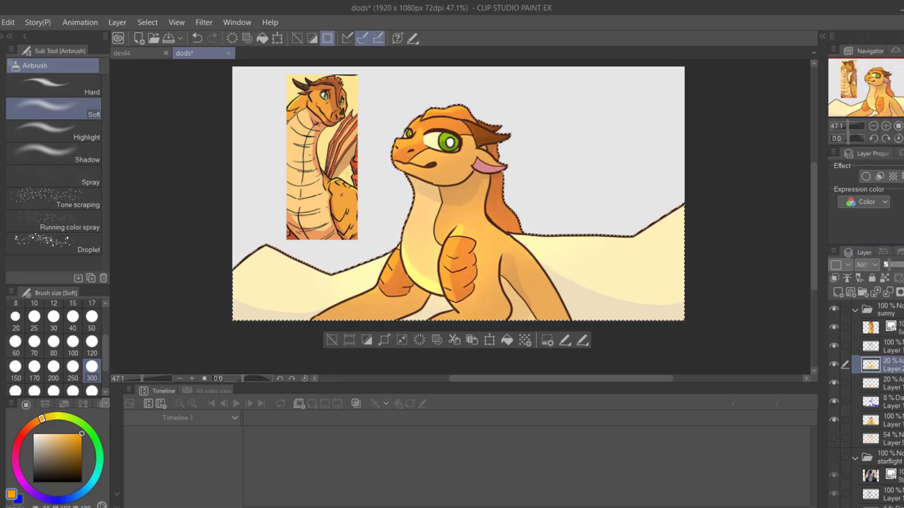
# Add a layer above sunny's shadows and airbrush blue along the lower body and wings and under the head
pyautogui.click(892, 383)
pyautogui.click(891, 402)
pyautogui.click(838, 292)
pyautogui.press('x')
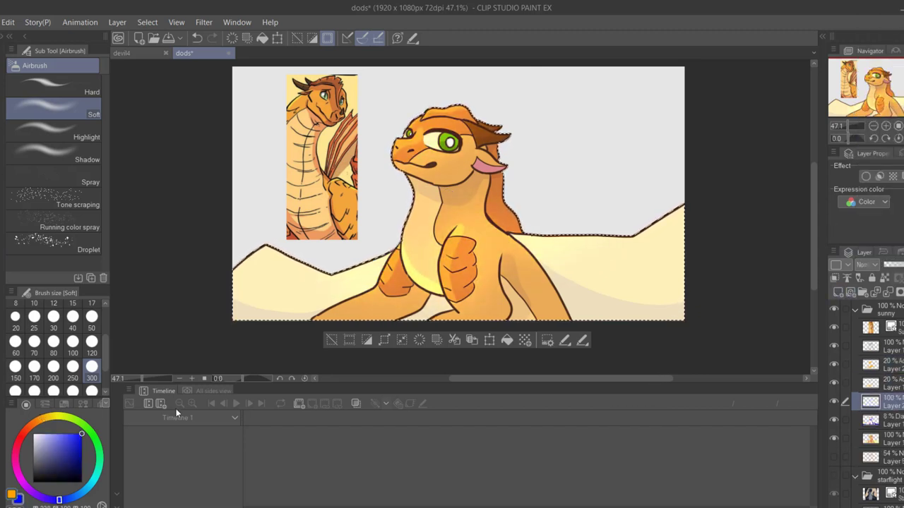
pyautogui.moveTo(381, 311)
pyautogui.mouseDown()
pyautogui.moveTo(575, 332)
pyautogui.moveTo(612, 305)
pyautogui.moveTo(590, 316)
pyautogui.mouseUp()
pyautogui.moveTo(205, 319)
pyautogui.mouseDown()
pyautogui.moveTo(292, 332)
pyautogui.moveTo(244, 324)
pyautogui.mouseUp()
pyautogui.moveTo(441, 190)
pyautogui.mouseDown()
pyautogui.moveTo(488, 198)
pyautogui.moveTo(500, 178)
pyautogui.mouseUp()
# Set sunny's airbrushed blue layer to Darken blending at 6% opacity and clear the selection
pyautogui.click(866, 265)
pyautogui.click(868, 24)
pyautogui.click(888, 265)
pyautogui.click(885, 265)
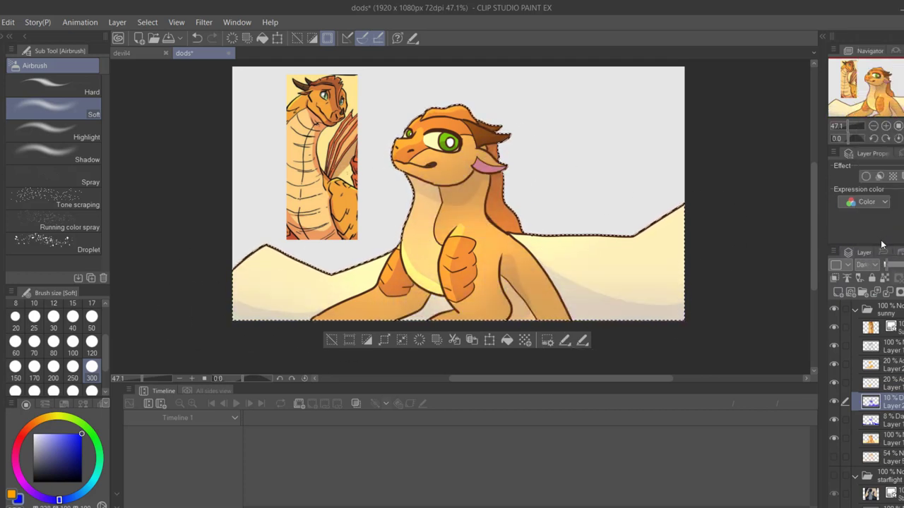
pyautogui.click(885, 265)
pyautogui.hotkey('ctrl', 'd')
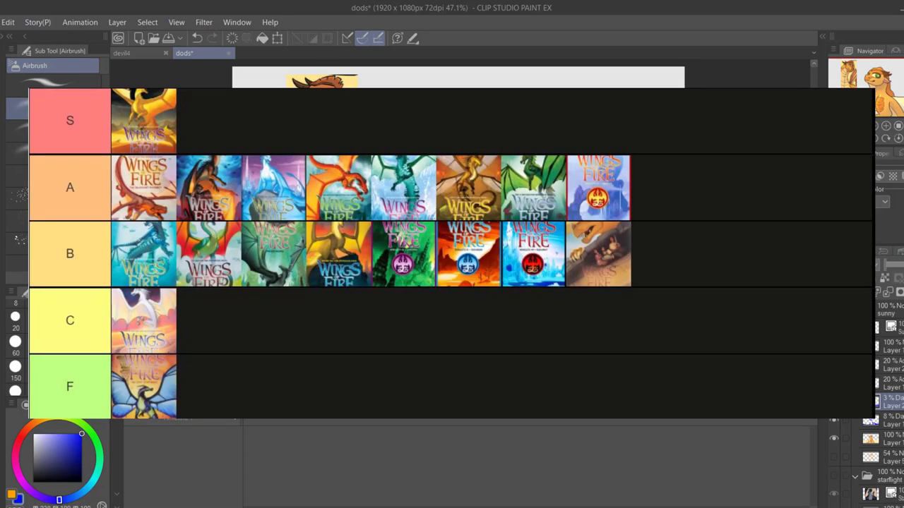
pyautogui.click(833, 309)
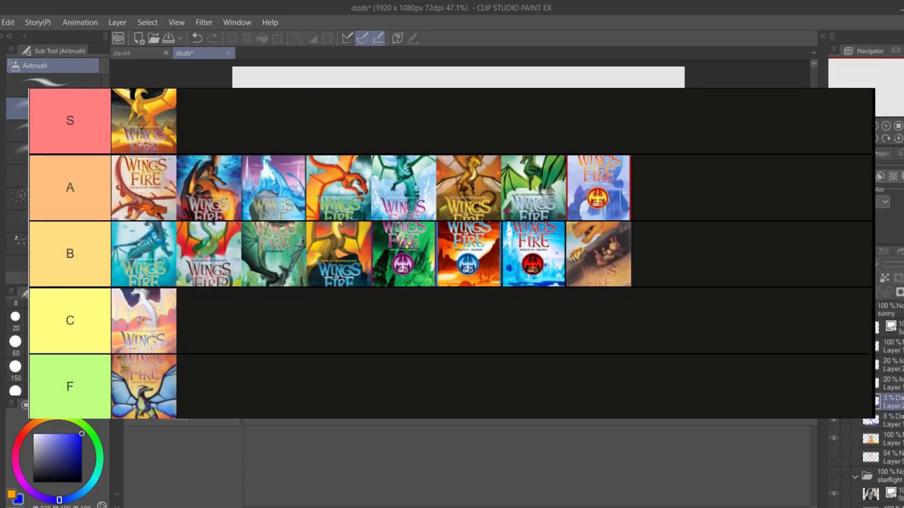
pyautogui.click(833, 310)
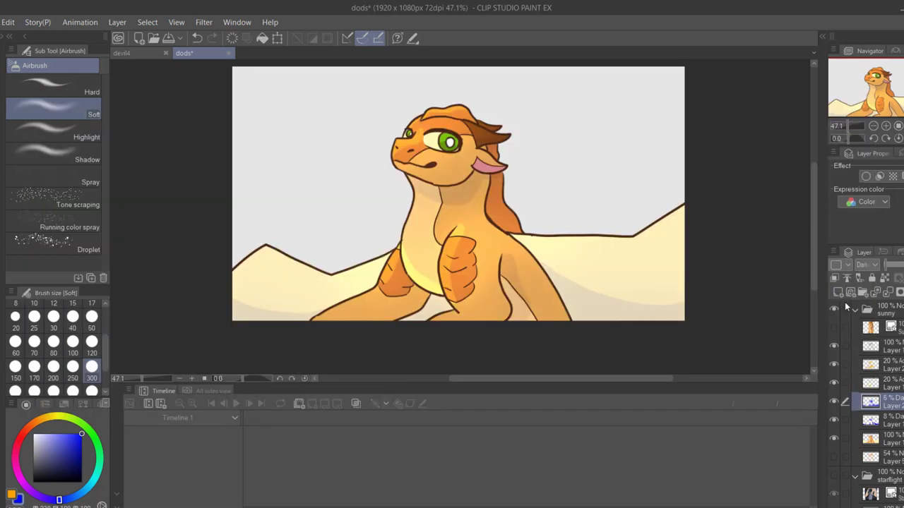
# Hide the sunny folder and show the starflight folder
pyautogui.click(854, 310)
pyautogui.click(855, 309)
pyautogui.click(834, 310)
pyautogui.scroll(-5, 842, 309)
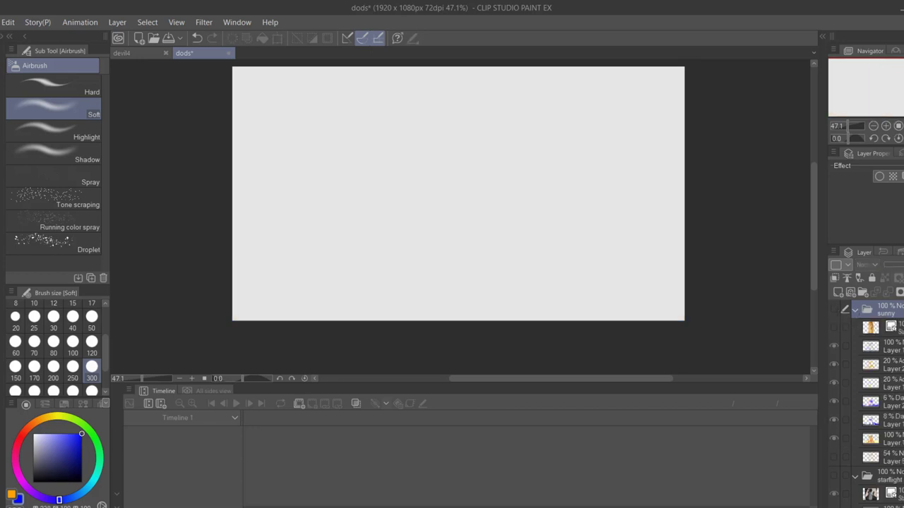
pyautogui.click(836, 374)
# Select the area inside starflight's outline from the line art and add a layer above its shadows
pyautogui.click(877, 411)
pyautogui.press('w')
pyautogui.click(283, 205)
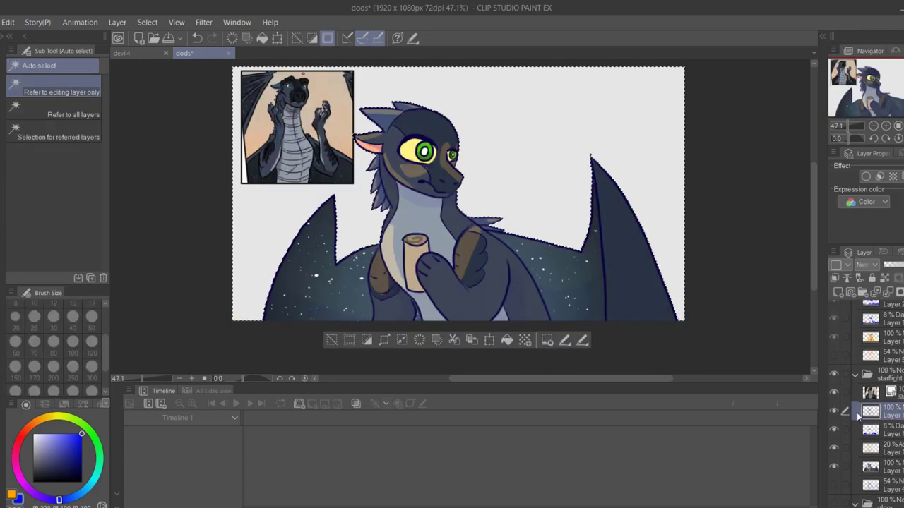
pyautogui.click(865, 427)
pyautogui.click(838, 292)
pyautogui.click(367, 340)
# Paint soft orange light over starflight's head and upper wings with the Soft airbrush
pyautogui.click(12, 494)
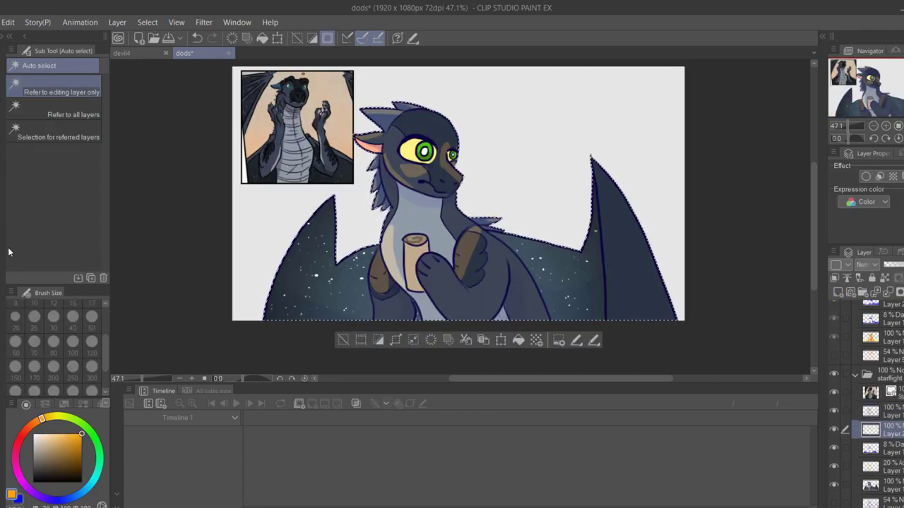
pyautogui.click(3, 249)
pyautogui.moveTo(385, 128); pyautogui.dragTo(406, 133)
pyautogui.moveTo(562, 242); pyautogui.dragTo(627, 229)
# Set starflight's airbrushed orange layer to Add blending at 20% opacity
pyautogui.click(867, 265)
pyautogui.click(878, 141)
pyautogui.click(890, 266)
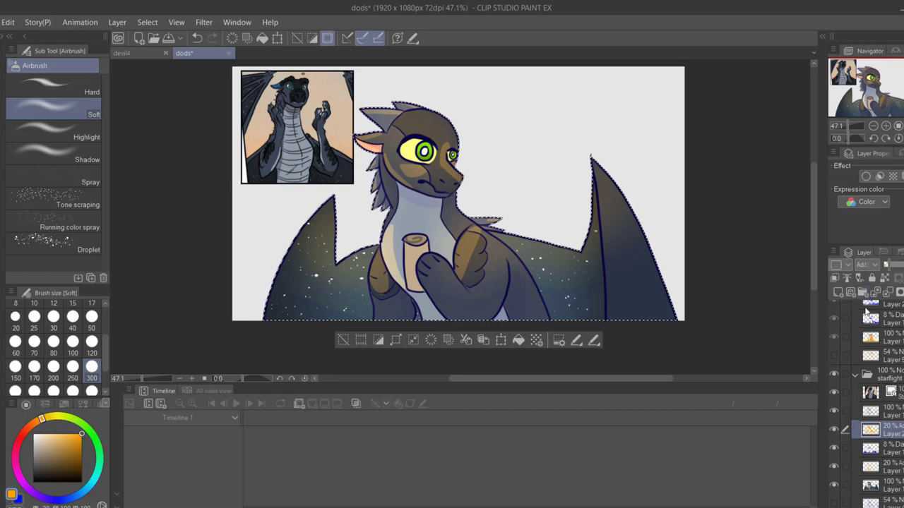
# Add another layer and airbrush blue over starflight's neck, lower body and lower wings
pyautogui.click(838, 292)
pyautogui.click(19, 499)
pyautogui.moveTo(399, 196)
pyautogui.mouseDown()
pyautogui.moveTo(370, 165)
pyautogui.moveTo(508, 282)
pyautogui.moveTo(615, 296)
pyautogui.moveTo(671, 275)
pyautogui.mouseUp()
pyautogui.moveTo(310, 276); pyautogui.dragTo(414, 333)
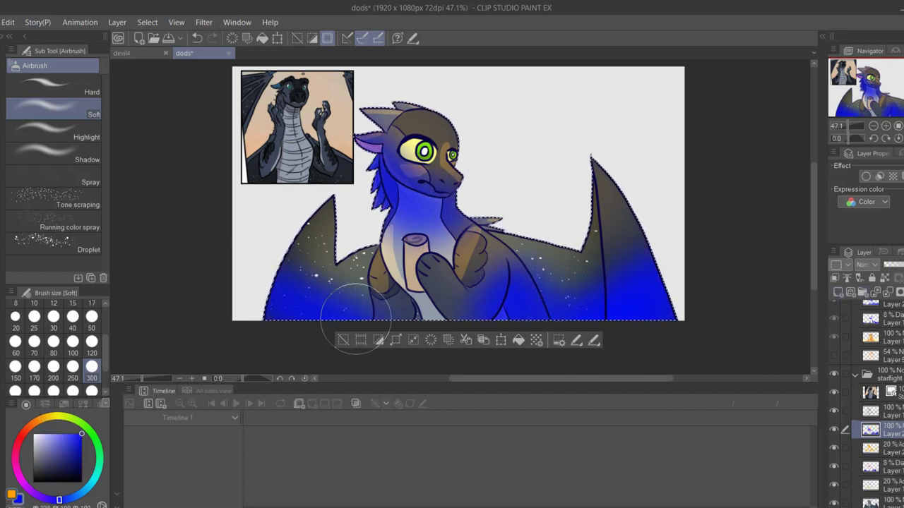
# Set starflight's airbrushed blue layer to Darken blending at 5% opacity and clear the selection
pyautogui.click(867, 265)
pyautogui.click(874, 24)
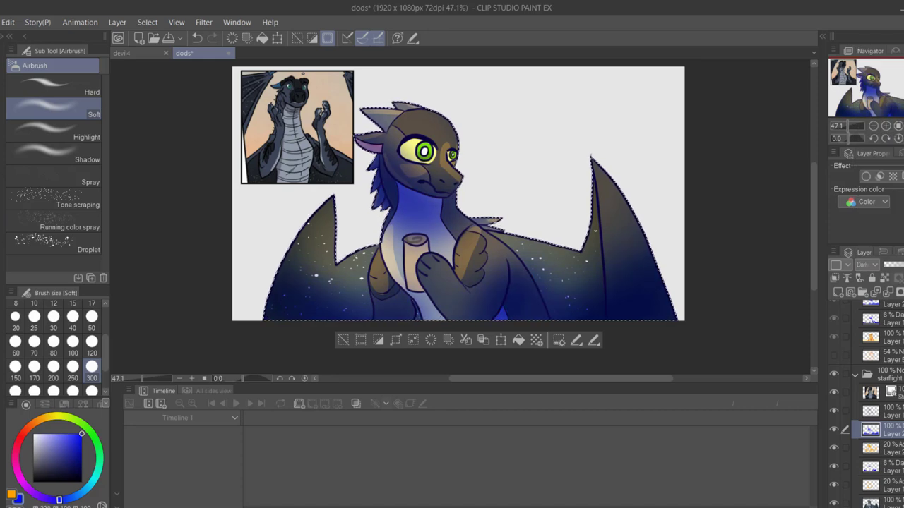
pyautogui.click(886, 265)
pyautogui.click(343, 340)
# Show the glory folder instead of starflight and add a layer above glory's highlights
pyautogui.click(834, 375)
pyautogui.scroll(-3, 837, 374)
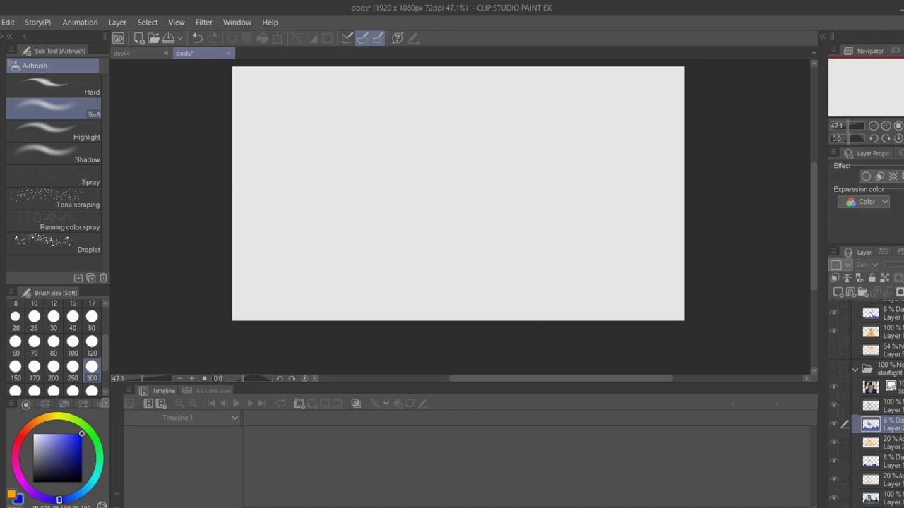
pyautogui.click(834, 359)
pyautogui.click(892, 415)
pyautogui.click(838, 292)
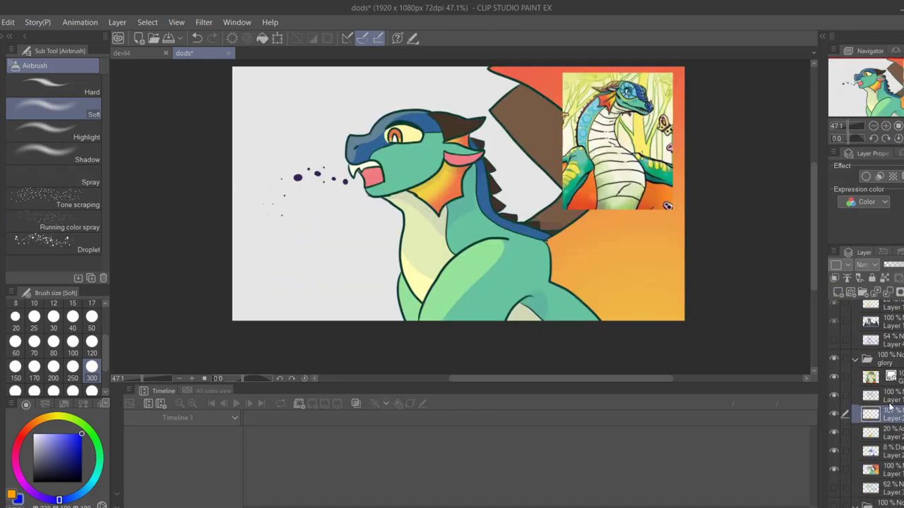
# Select the area around glory from the line art and return to the new layer
pyautogui.click(891, 397)
pyautogui.press('w')
pyautogui.click(526, 173)
pyautogui.click(887, 415)
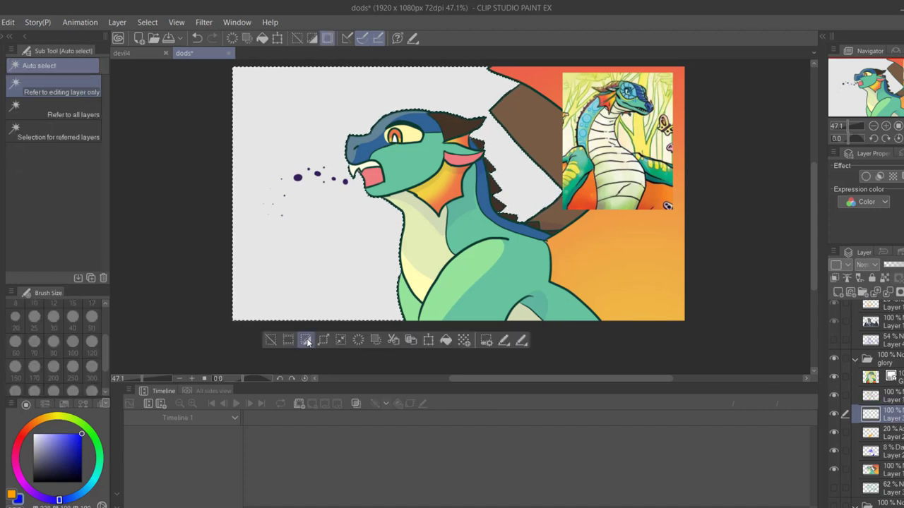
# Airbrush blue shading inside glory's outline and set its layer to Darken blending at 5% opacity
pyautogui.press('b')
pyautogui.moveTo(505, 307)
pyautogui.mouseDown()
pyautogui.moveTo(534, 292)
pyautogui.moveTo(557, 231)
pyautogui.moveTo(437, 204)
pyautogui.moveTo(452, 226)
pyautogui.moveTo(523, 212)
pyautogui.mouseUp()
pyautogui.click(867, 265)
pyautogui.click(875, 24)
pyautogui.click(886, 264)
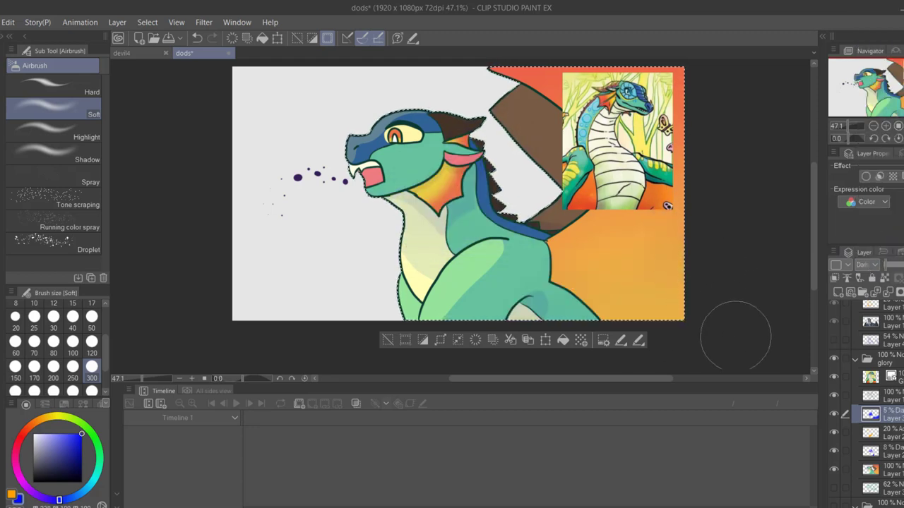
# Add another layer and airbrush soft orange light over glory's head, chest, front leg and upper wing
pyautogui.click(838, 292)
pyautogui.click(11, 495)
pyautogui.moveTo(348, 144); pyautogui.dragTo(452, 118)
pyautogui.moveTo(420, 261)
pyautogui.mouseDown()
pyautogui.moveTo(383, 262)
pyautogui.moveTo(452, 276)
pyautogui.moveTo(537, 99)
pyautogui.moveTo(540, 155)
pyautogui.mouseUp()
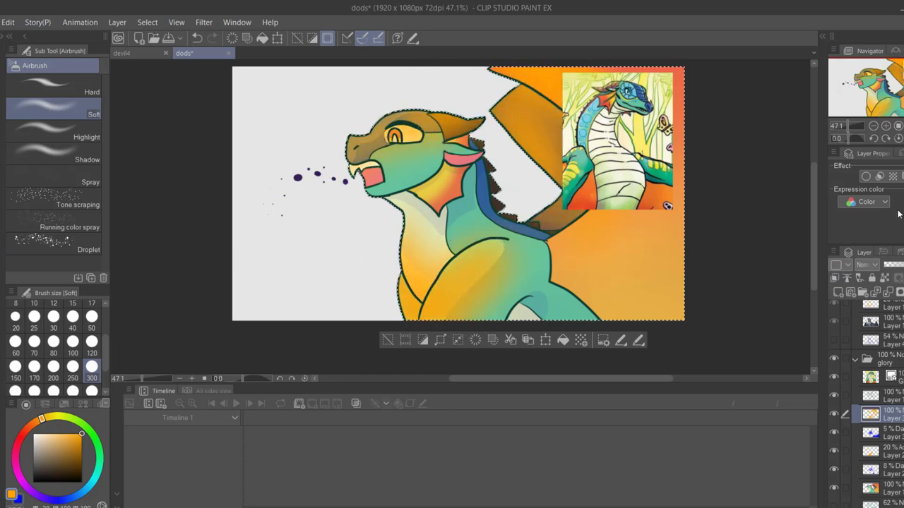
# Set glory's airbrushed orange layer to Add blending at 20% opacity and clear the selection
pyautogui.click(867, 264)
pyautogui.click(875, 146)
pyautogui.click(889, 265)
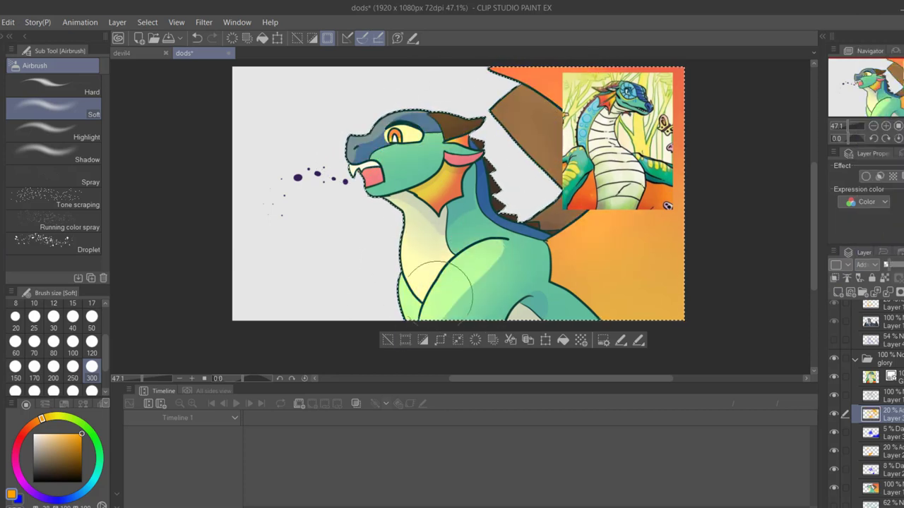
pyautogui.click(388, 340)
# Show the tsunami folder instead of glory and add a layer directly above tsunami's base colours
pyautogui.scroll(-1, 875, 375)
pyautogui.click(834, 322)
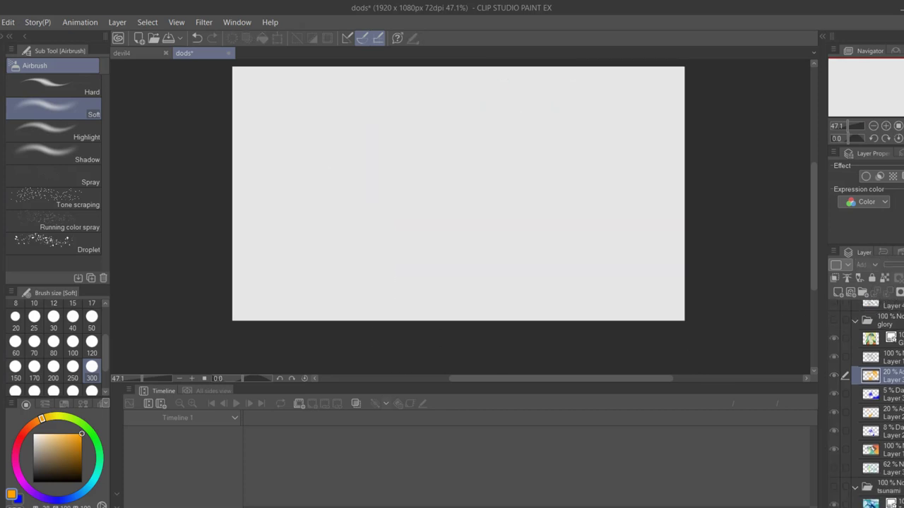
pyautogui.scroll(-4, 875, 396)
pyautogui.click(835, 344)
pyautogui.click(891, 440)
pyautogui.click(838, 293)
# Select the area inside tsunami's outline from the line art for painting on the new layer
pyautogui.click(888, 381)
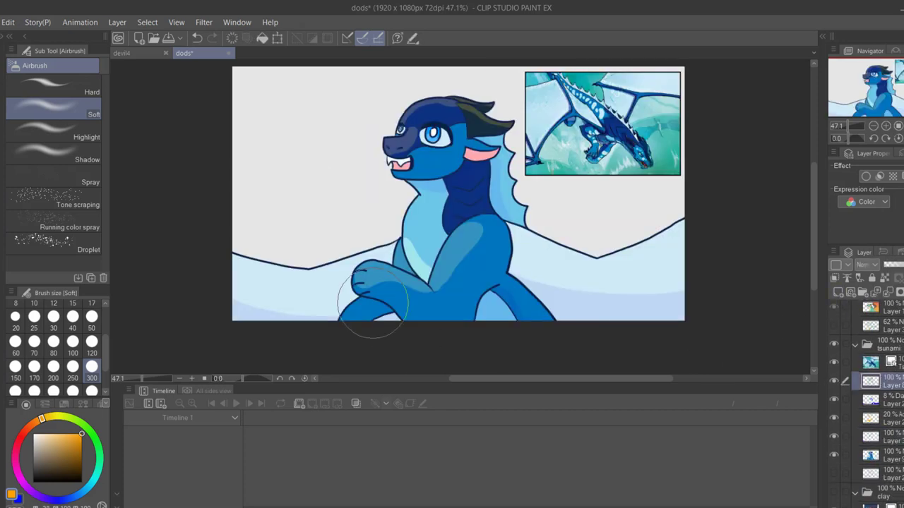
pyautogui.press('w')
pyautogui.click(337, 159)
pyautogui.click(884, 434)
pyautogui.click(367, 288)
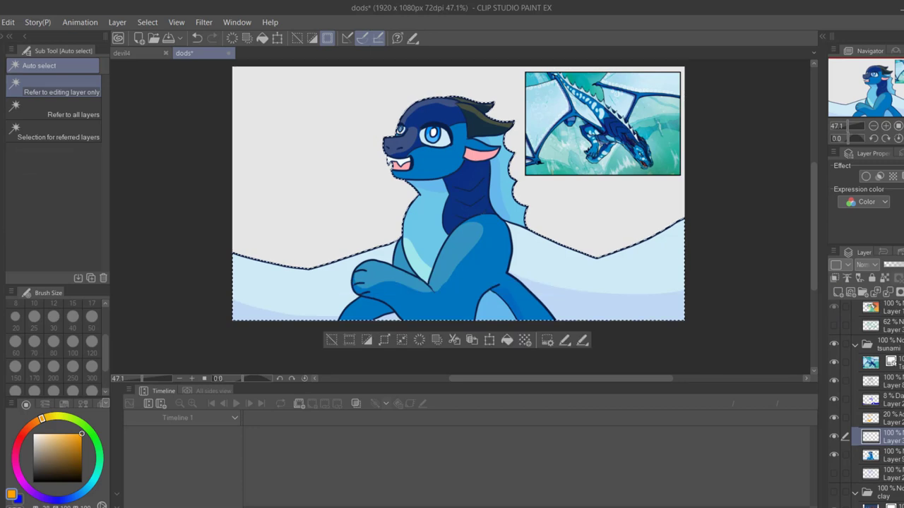
# Airbrush soft orange light over tsunami's head, chest, shoulder and upper wings inside the selection
pyautogui.press('b')
pyautogui.moveTo(353, 133); pyautogui.dragTo(452, 103)
pyautogui.moveTo(471, 240); pyautogui.dragTo(498, 231)
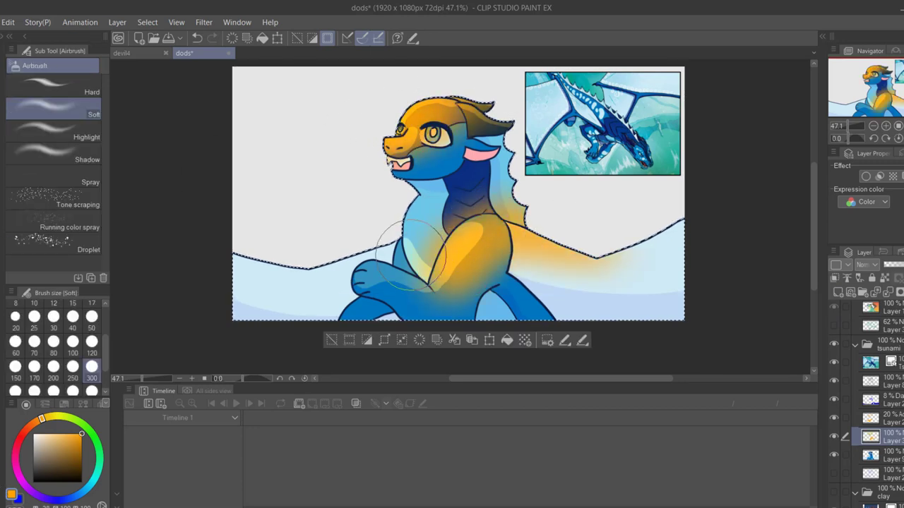
pyautogui.moveTo(413, 266); pyautogui.dragTo(303, 236)
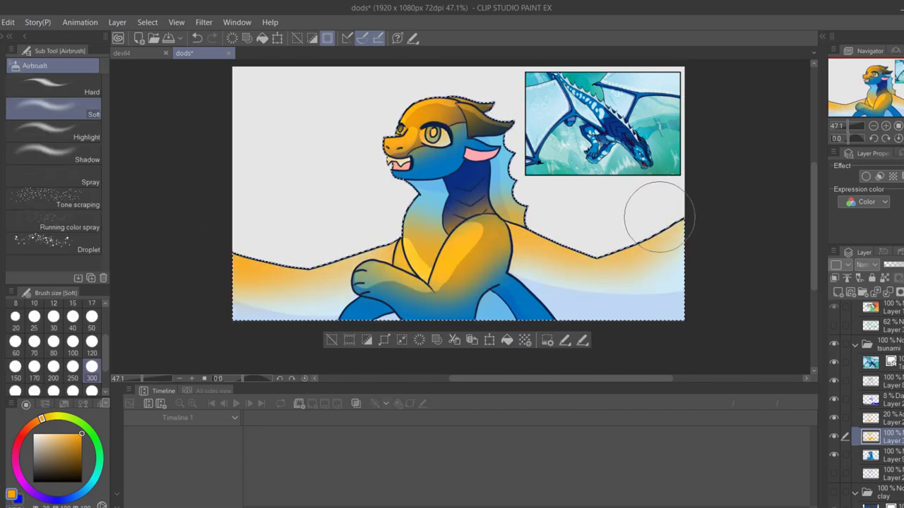
# Set tsunami's airbrushed orange layer to Add blending at 20% opacity
pyautogui.click(867, 265)
pyautogui.click(872, 130)
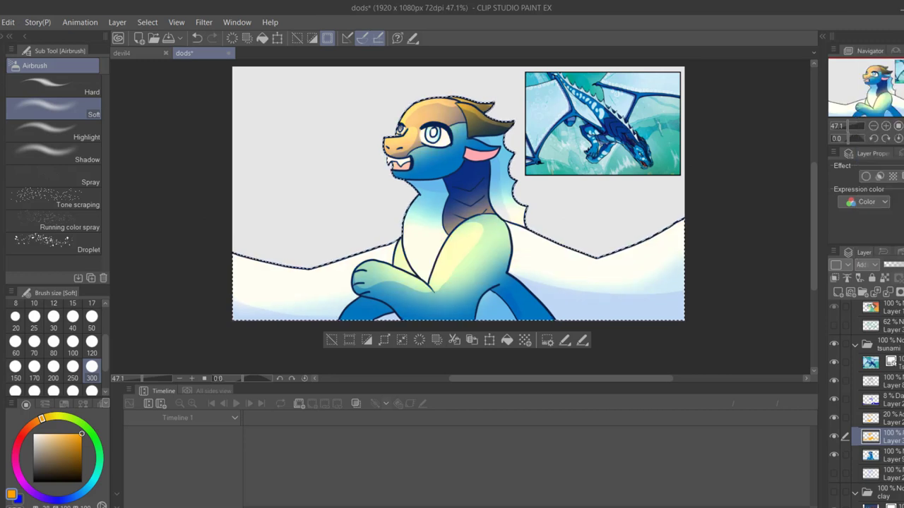
pyautogui.click(891, 265)
# Add another layer and airbrush soft blue shading over tsunami's neck, lower wings and lower body
pyautogui.click(838, 292)
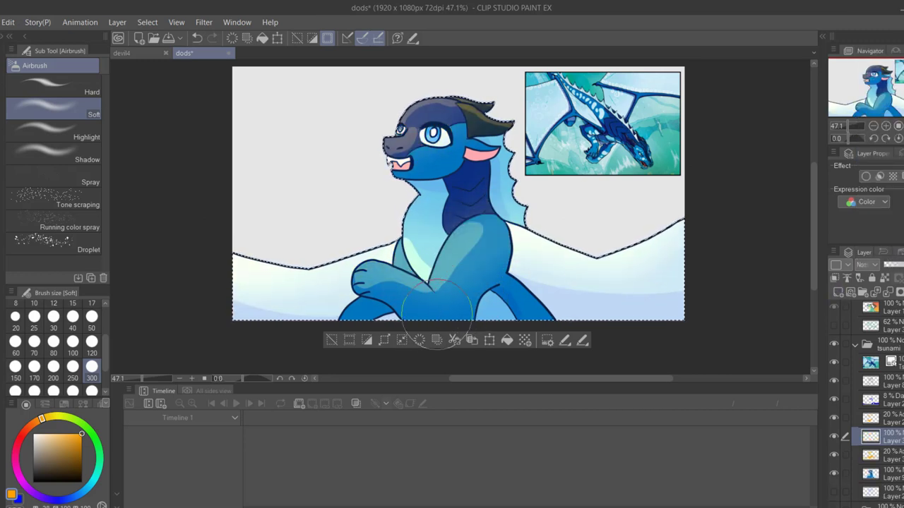
pyautogui.moveTo(37, 498); pyautogui.dragTo(59, 499)
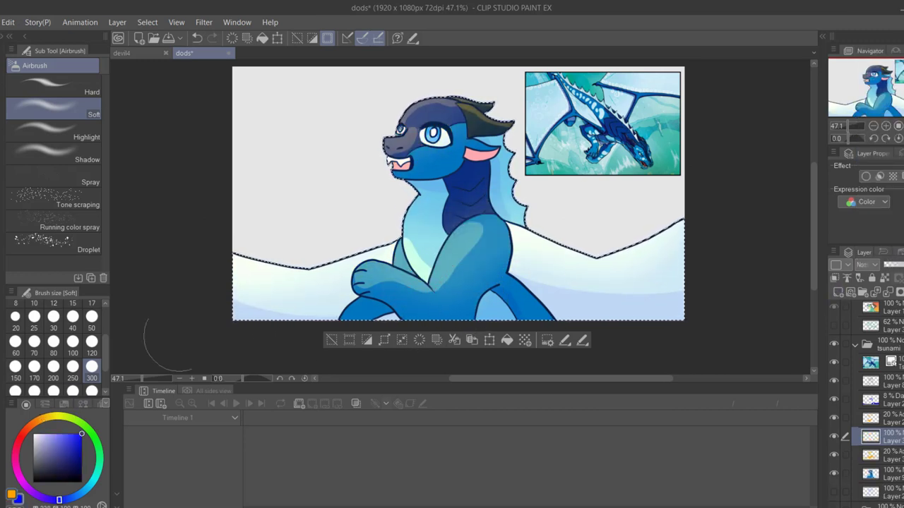
pyautogui.moveTo(517, 294); pyautogui.dragTo(678, 307)
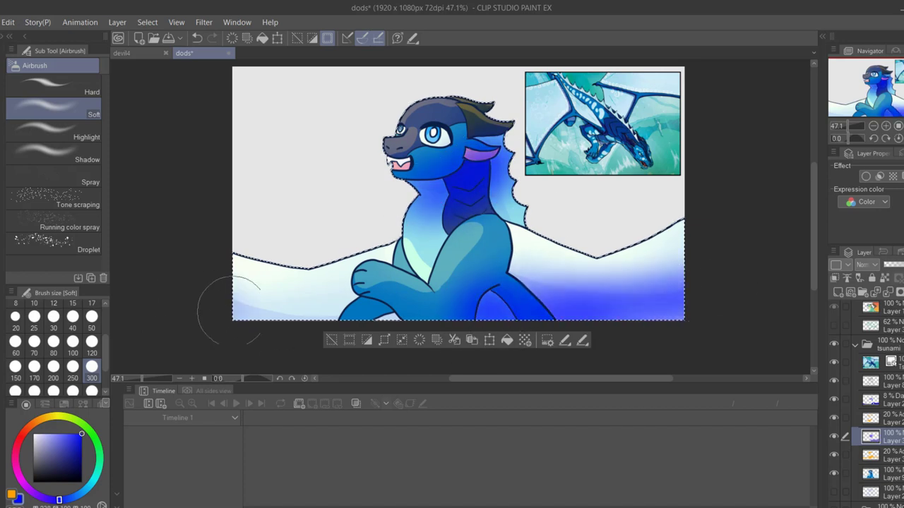
pyautogui.moveTo(236, 313); pyautogui.dragTo(361, 318)
# Set tsunami's blue shading layer to Darken blending at about 5% opacity and clear the selection
pyautogui.click(867, 265)
pyautogui.click(874, 25)
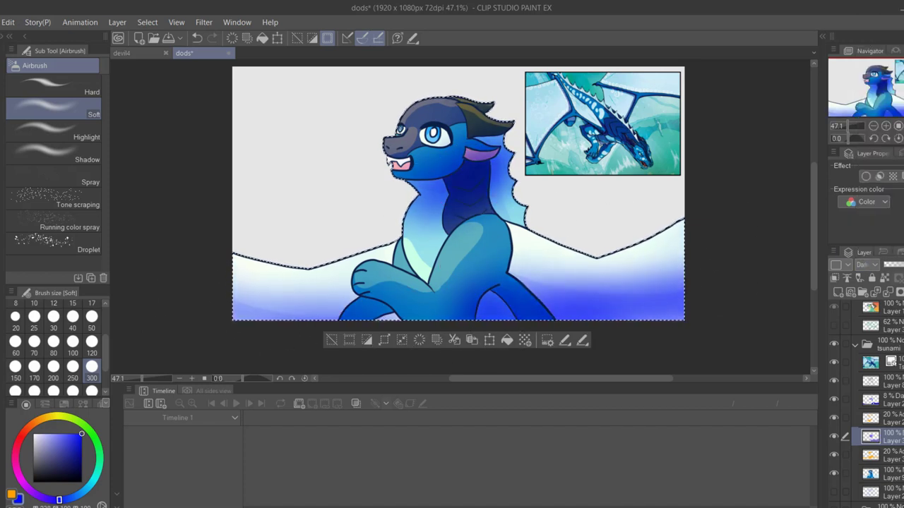
pyautogui.click(887, 265)
pyautogui.click(331, 341)
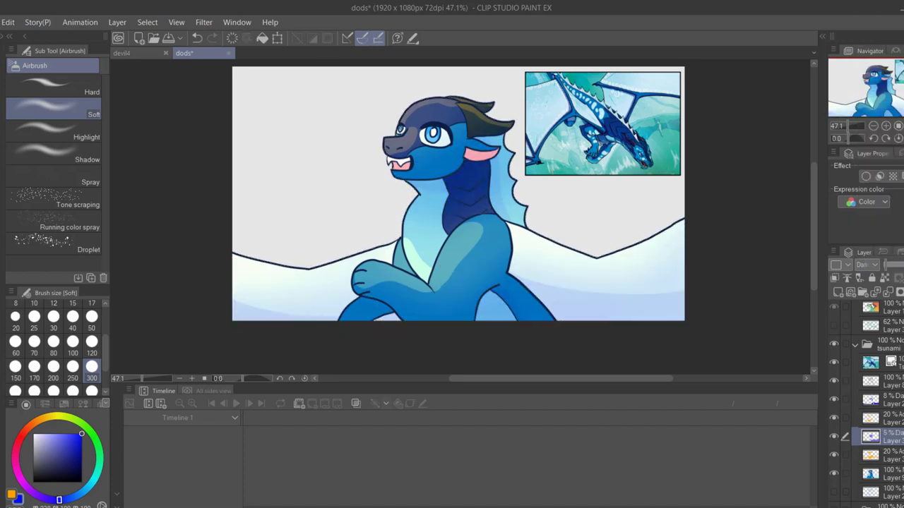
# Show the clay folder instead of tsunami and add a layer directly above clay's existing shading layers
pyautogui.click(834, 346)
pyautogui.scroll(-3, 841, 360)
pyautogui.click(835, 374)
pyautogui.click(891, 430)
pyautogui.click(838, 292)
# Select the area inside clay's outline from the line art for painting on the new layer
pyautogui.click(882, 411)
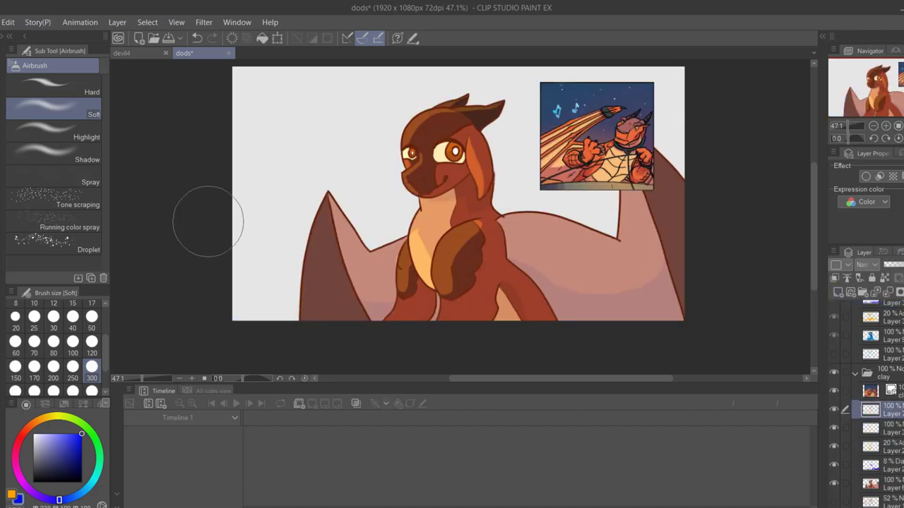
pyautogui.press('w')
pyautogui.click(318, 131)
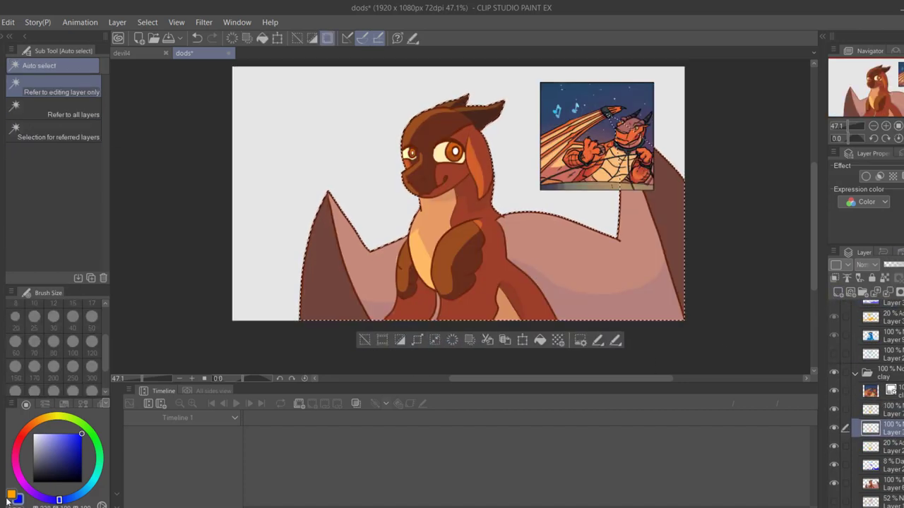
# Airbrush soft blue shading over clay's lower wings, lower body and neck
pyautogui.press('b')
pyautogui.moveTo(310, 290)
pyautogui.mouseDown()
pyautogui.moveTo(367, 304)
pyautogui.moveTo(494, 311)
pyautogui.moveTo(665, 300)
pyautogui.mouseUp()
pyautogui.moveTo(457, 206)
pyautogui.mouseDown()
pyautogui.moveTo(432, 196)
pyautogui.moveTo(421, 215)
pyautogui.mouseUp()
# Set clay's airbrushed blue layer to Darken blending at 5% opacity
pyautogui.click(867, 265)
pyautogui.click(870, 36)
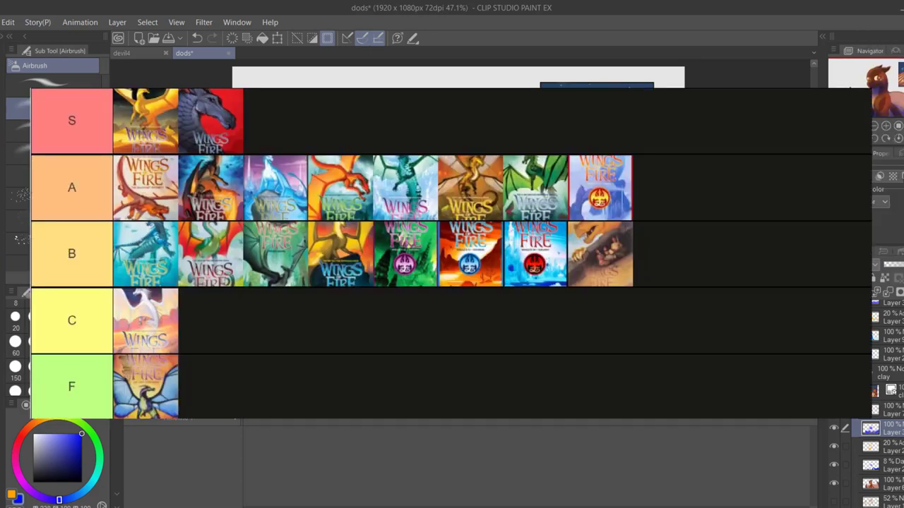
pyautogui.click(886, 265)
# Add another layer and airbrush soft orange light over clay's head and body
pyautogui.click(841, 292)
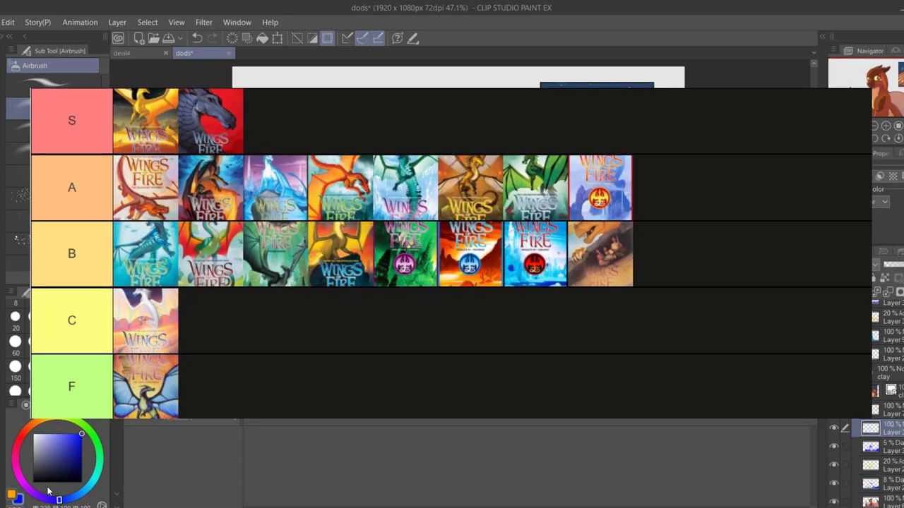
pyautogui.click(12, 495)
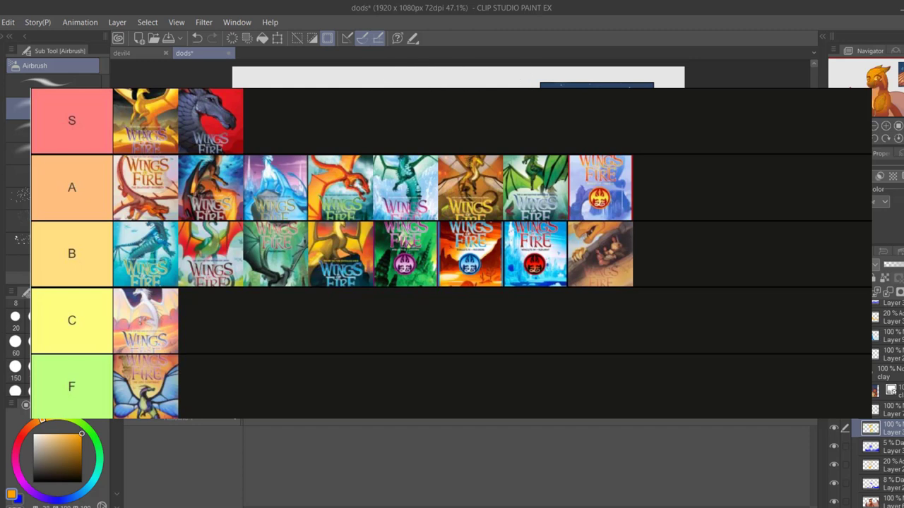
# Set clay's airbrushed orange layer to Add blending
pyautogui.click(872, 265)
pyautogui.click(874, 109)
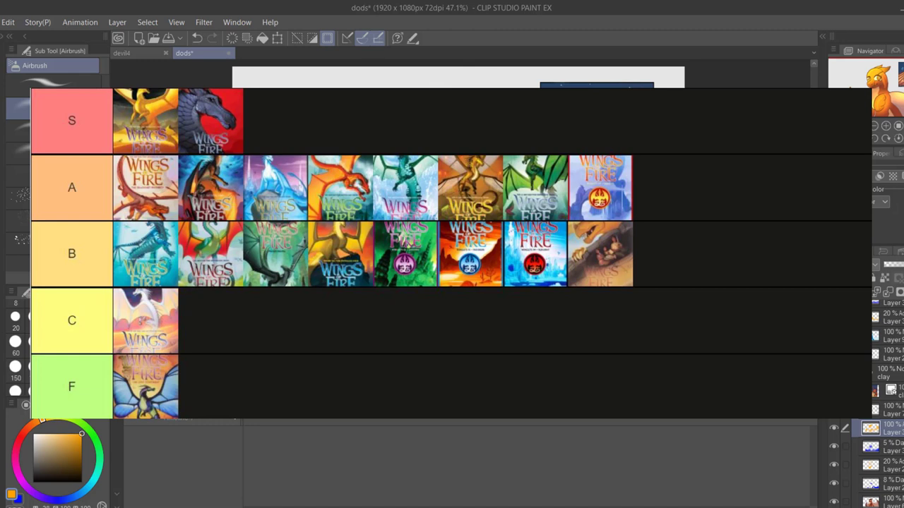